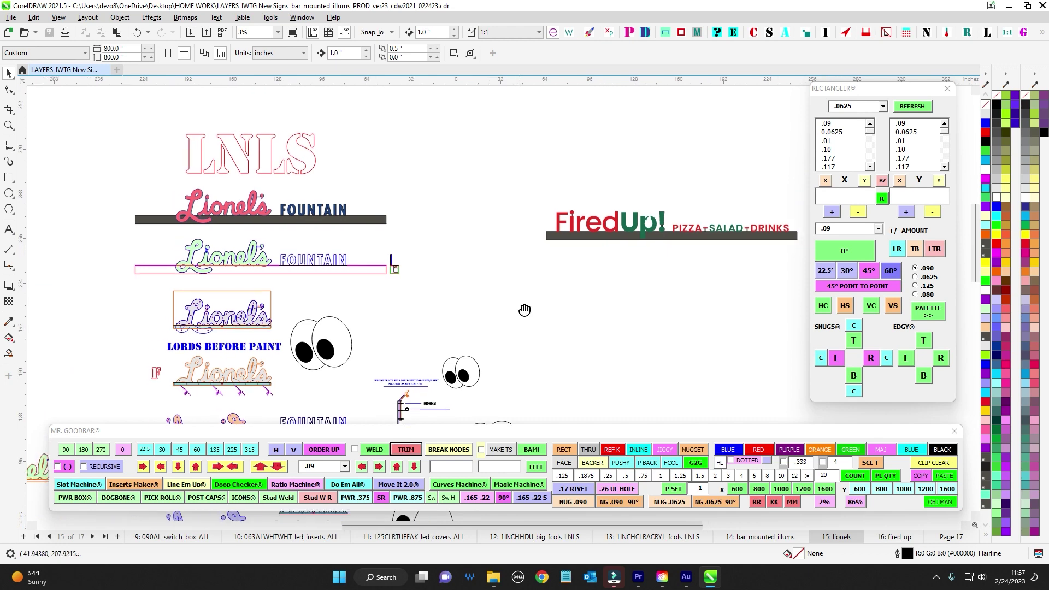
Examine the Lionel's sign artwork and the layered component layouts below it on the lionels page
scroll(657, 327, "down", 1)
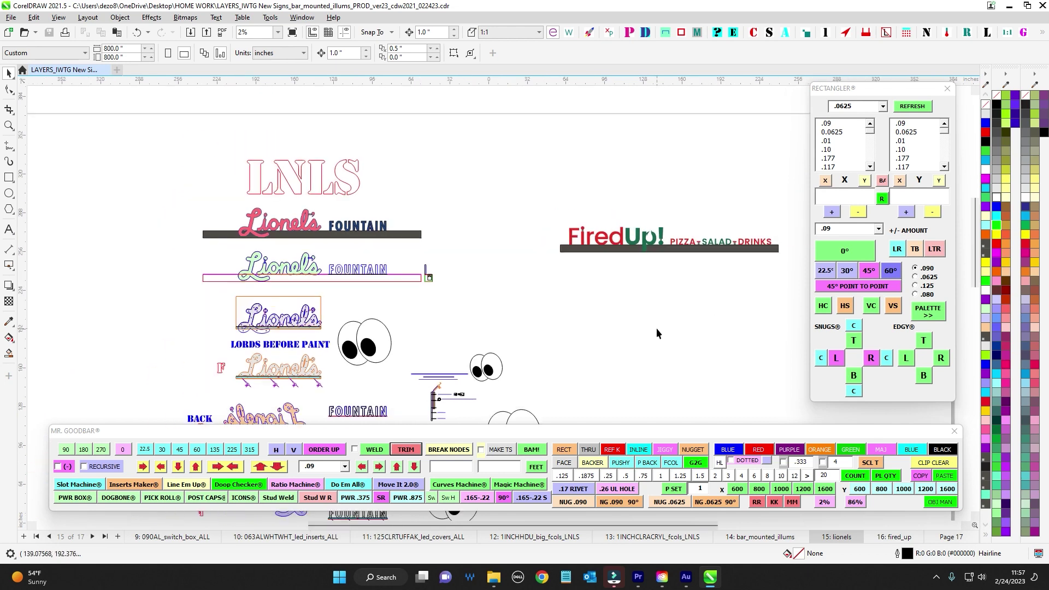
left_click_drag(317, 410, 392, 244)
scroll(376, 278, "up", 3)
scroll(395, 264, "down", 3)
scroll(657, 350, "down", 1)
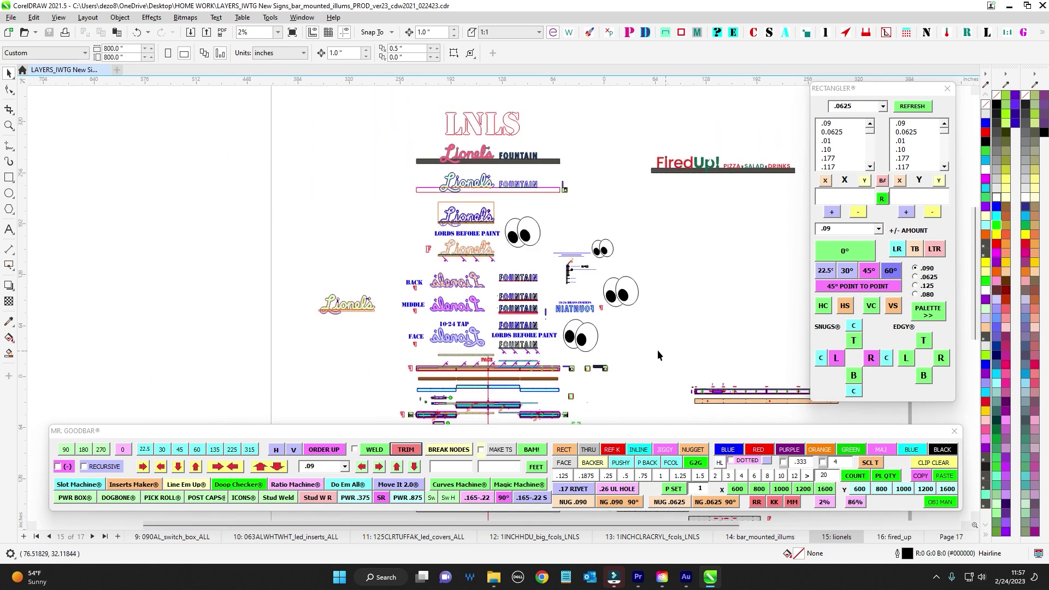
left_click_drag(629, 422, 494, 268)
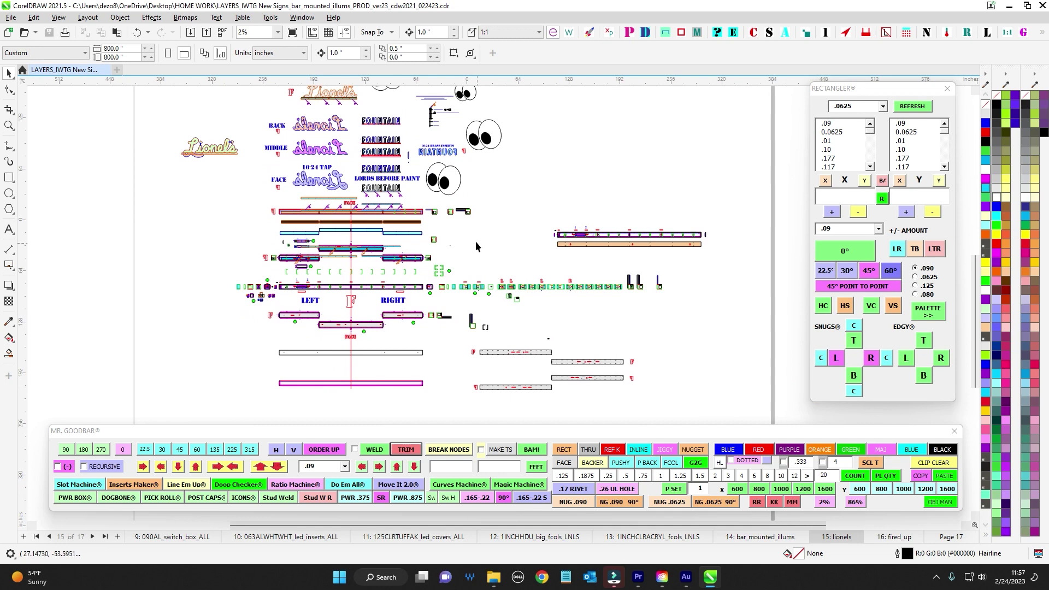
scroll(475, 241, "up", 3)
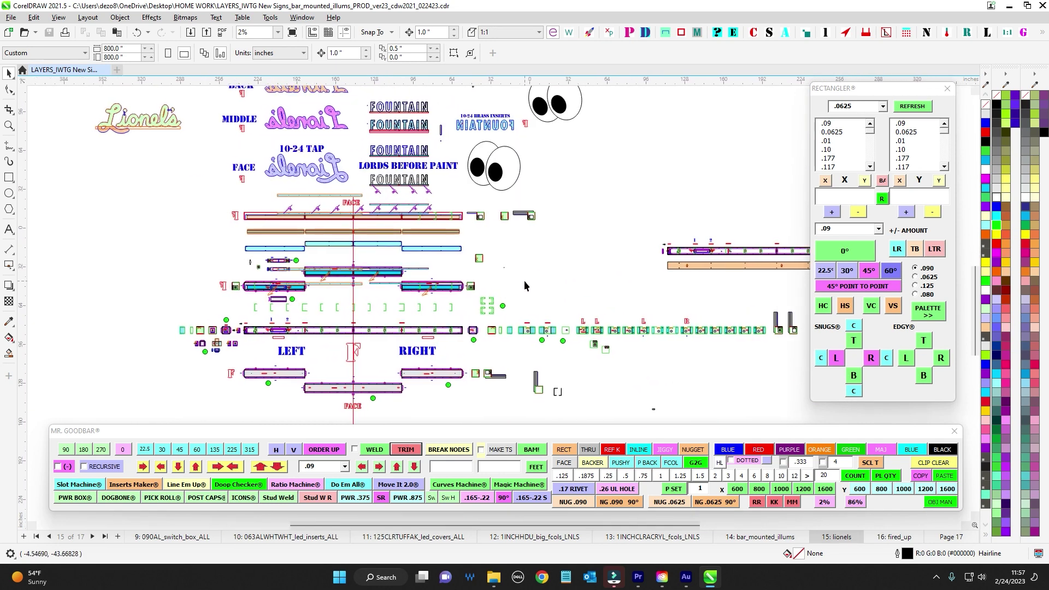
left_click_drag(528, 287, 579, 236)
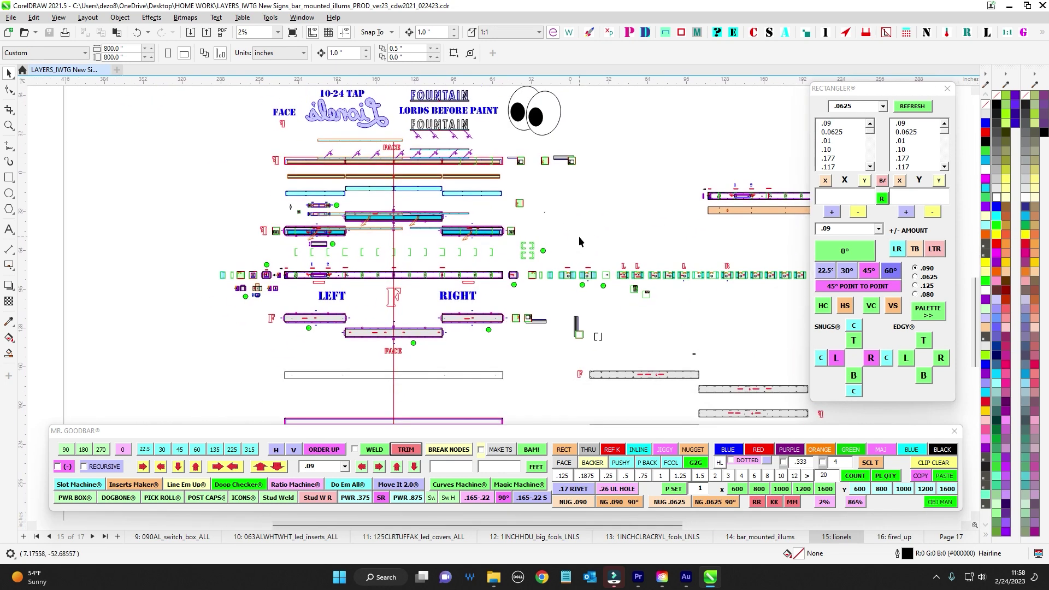
left_click_drag(526, 380, 562, 366)
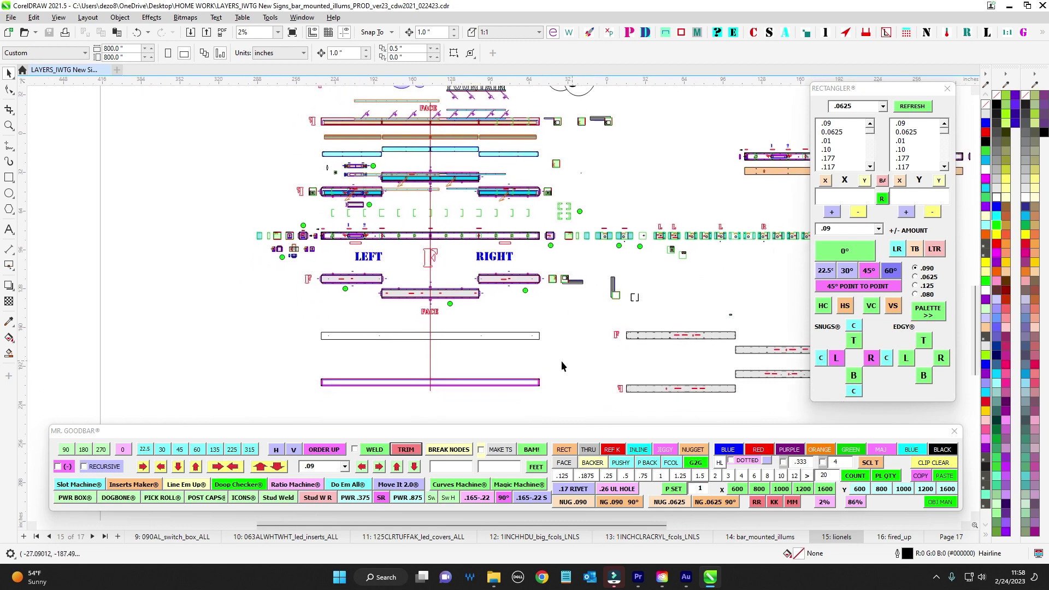
Open the 090AL_frame_FDUP page and inspect its layer notes and .090" aluminum frame parts
left_click(36, 537)
left_click_drag(463, 94, 393, 153)
scroll(394, 148, "up", 1)
left_click_drag(405, 219, 380, 178)
scroll(399, 187, "up", 2)
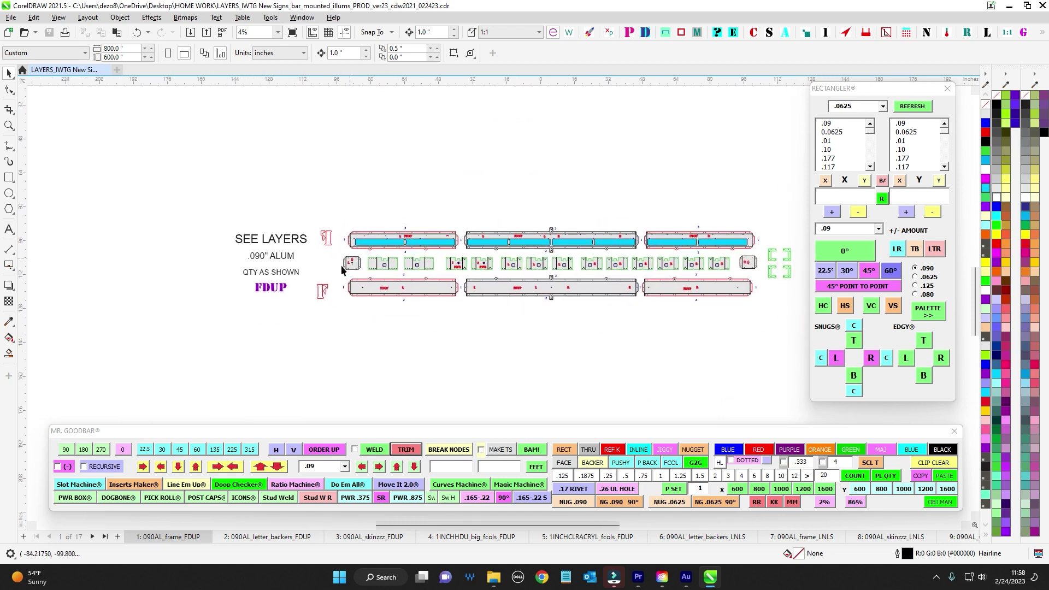
scroll(336, 272, "up", 2)
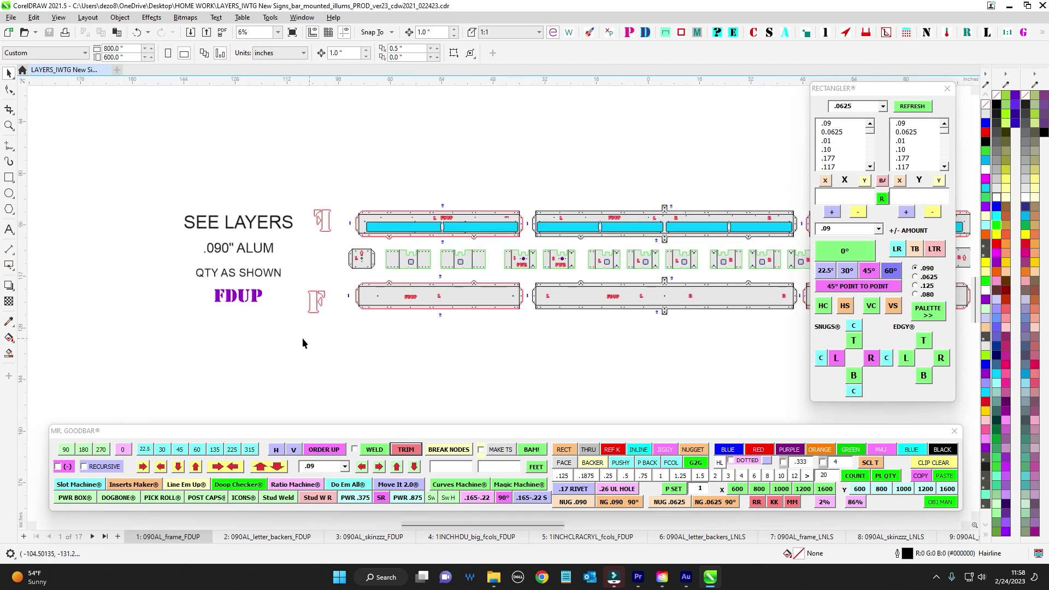
left_click_drag(484, 377, 408, 366)
left_click_drag(562, 181, 531, 186)
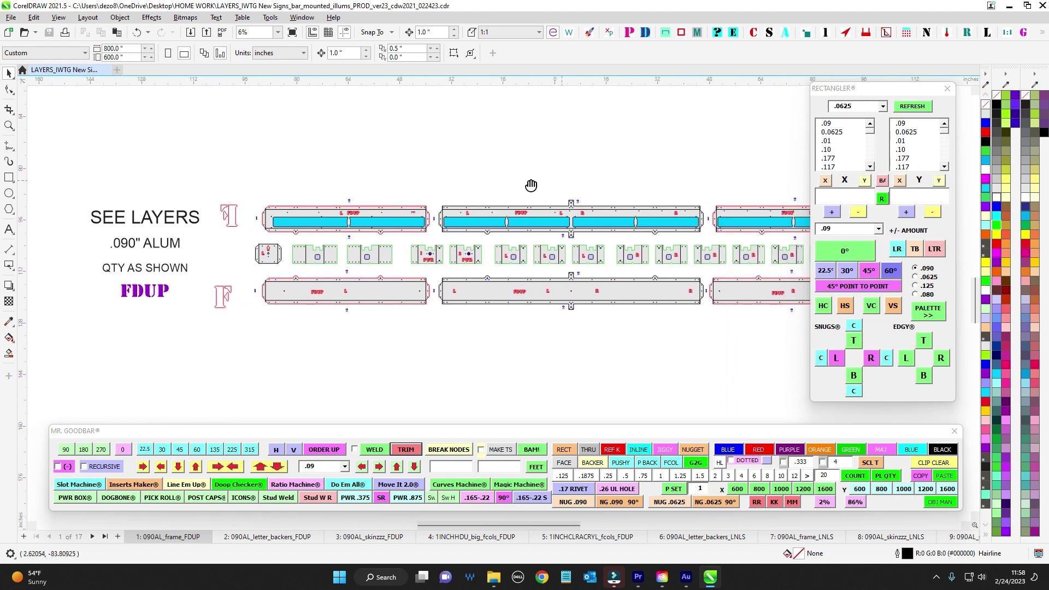
Select all frame panels and the bracket row between them to highlight the frame set, and clear the selection
scroll(259, 237, "down", 1)
left_click_drag(137, 192, 723, 326)
scroll(302, 201, "up", 1)
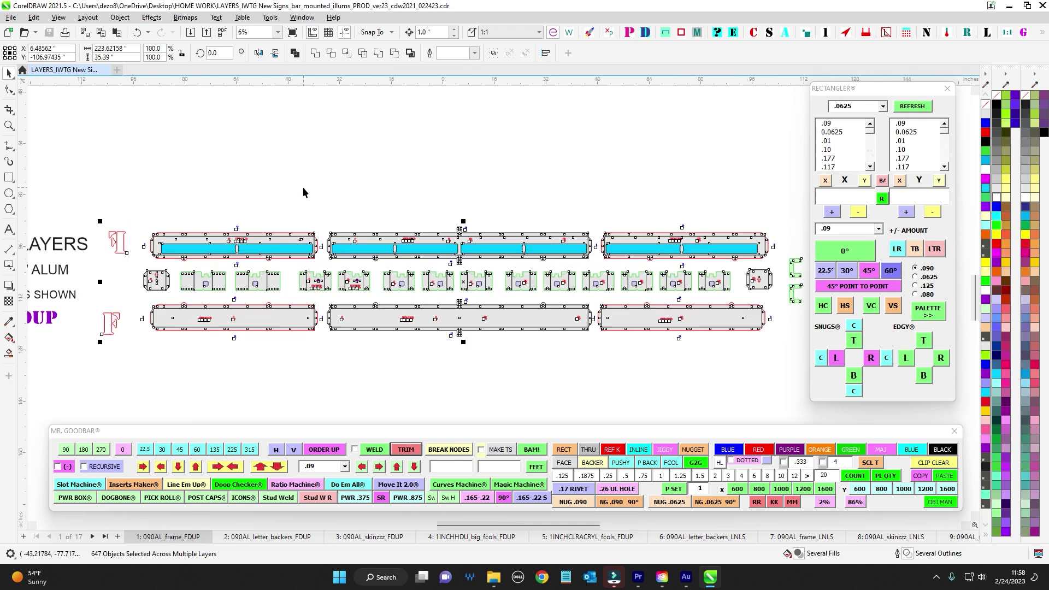
left_click(303, 187)
Remove the stray red mark near the inner end of the upper-left FDUP frame panel
scroll(241, 240, "up", 1)
scroll(241, 241, "up", 2)
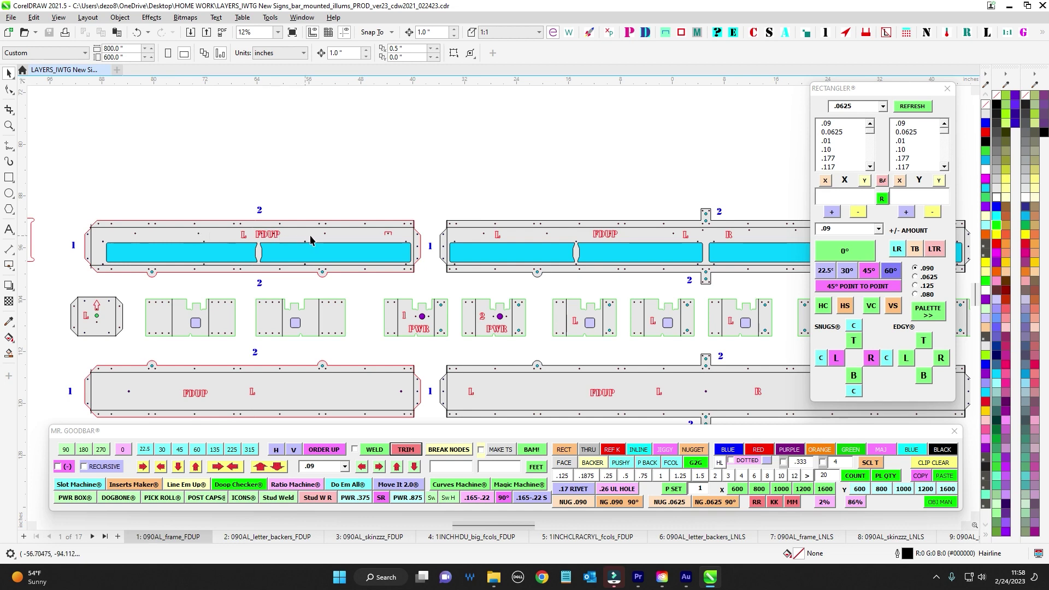
scroll(404, 245, "up", 2)
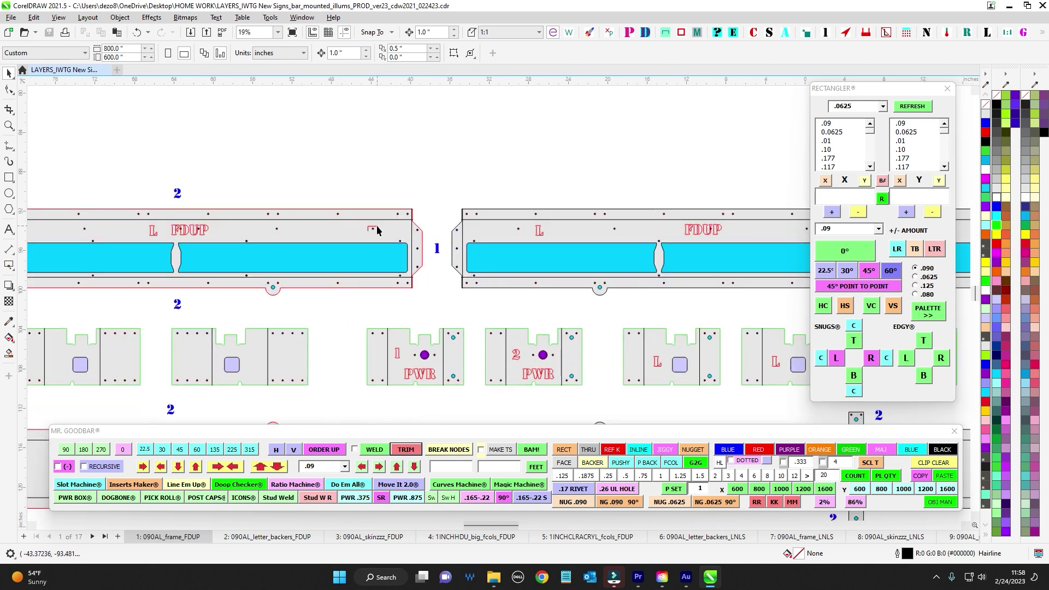
scroll(424, 188, "down", 3)
scroll(350, 225, "up", 3)
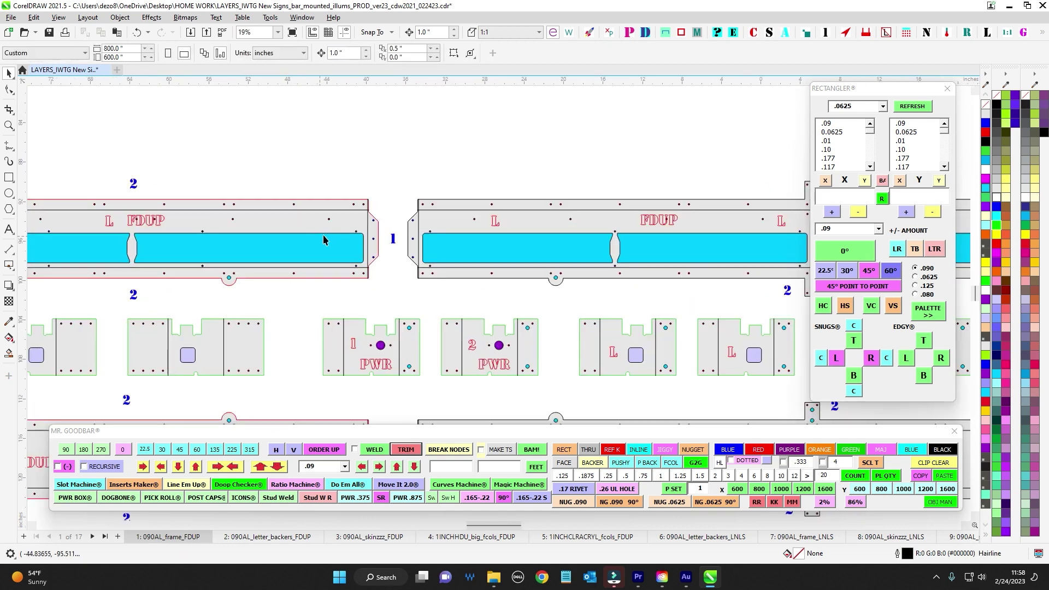
Examine the upper and lower frame panels, their matching joint numbers and the brackets between them
scroll(329, 219, "down", 2)
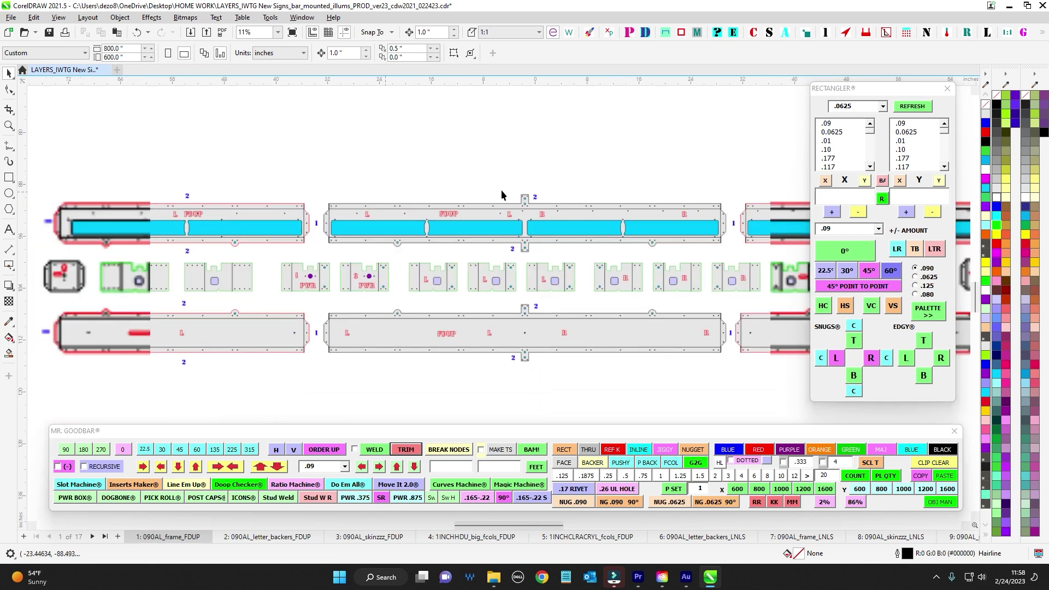
scroll(278, 231, "up", 1)
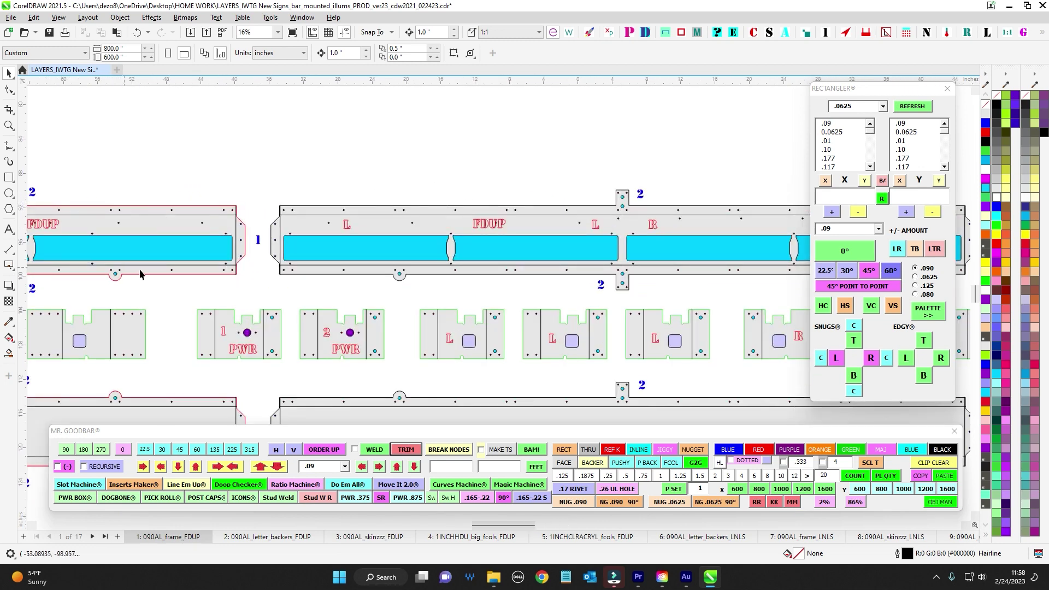
scroll(435, 176, "down", 3)
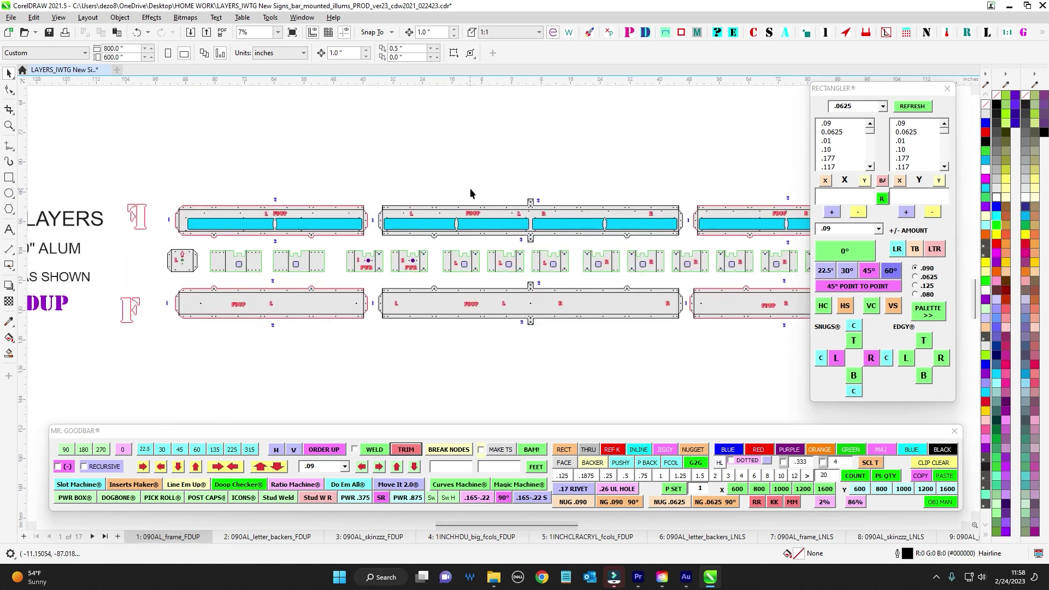
scroll(344, 220, "up", 1)
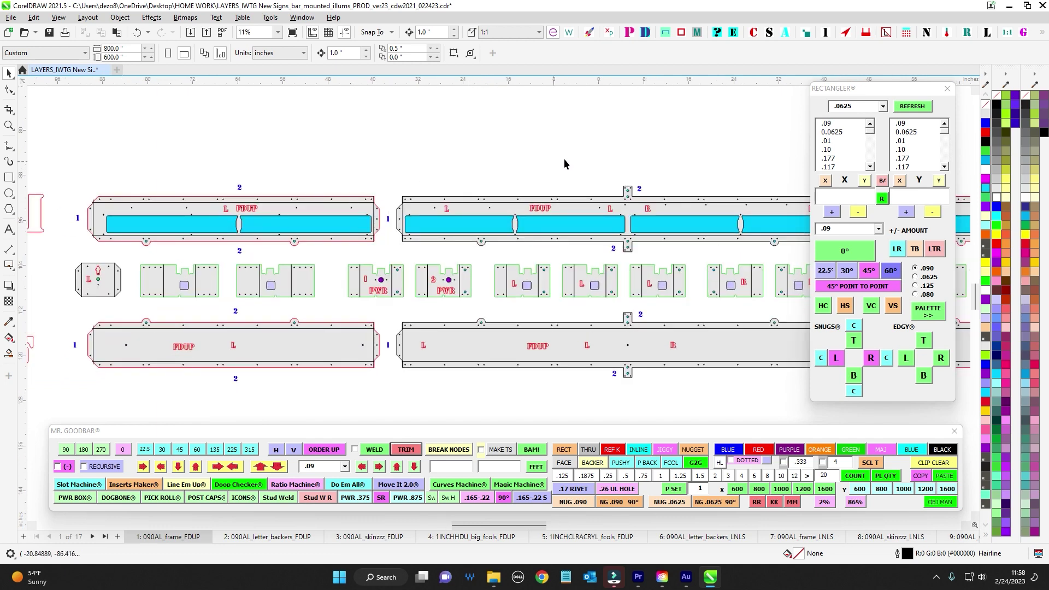
scroll(476, 163, "down", 1)
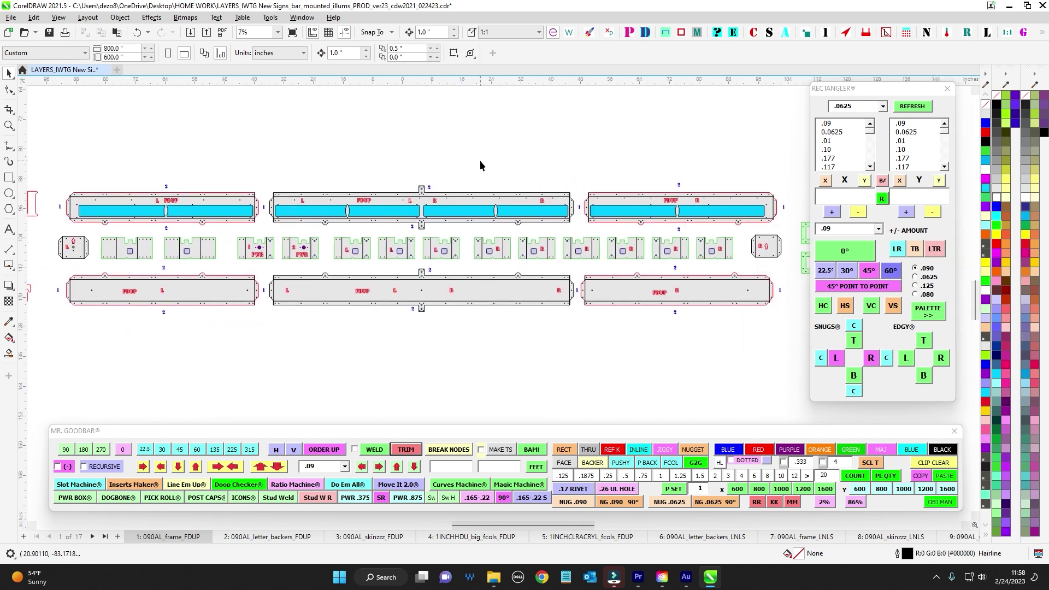
left_click_drag(467, 161, 501, 154)
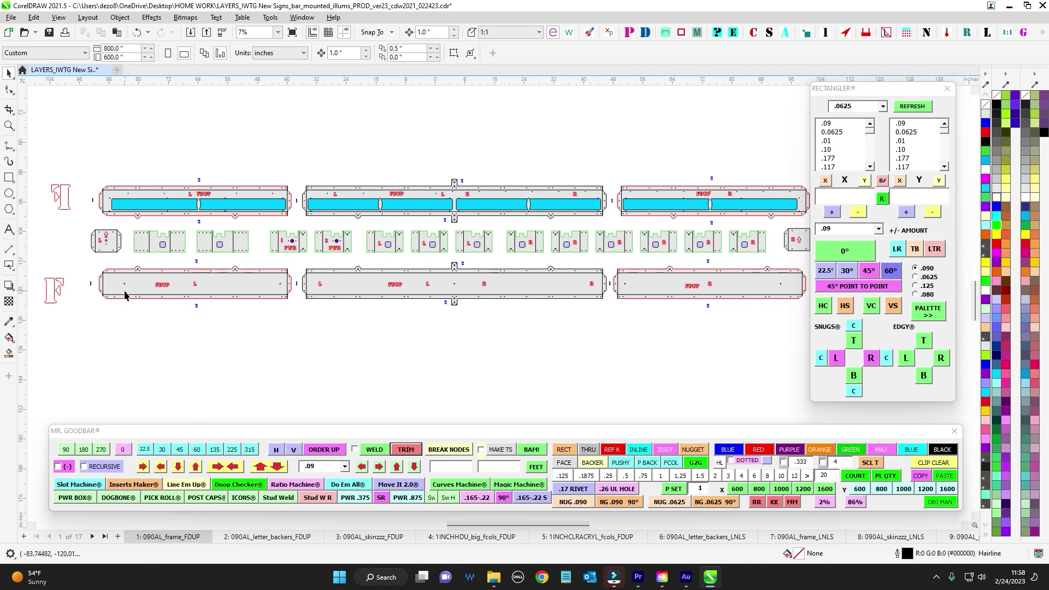
scroll(775, 292, "up", 1)
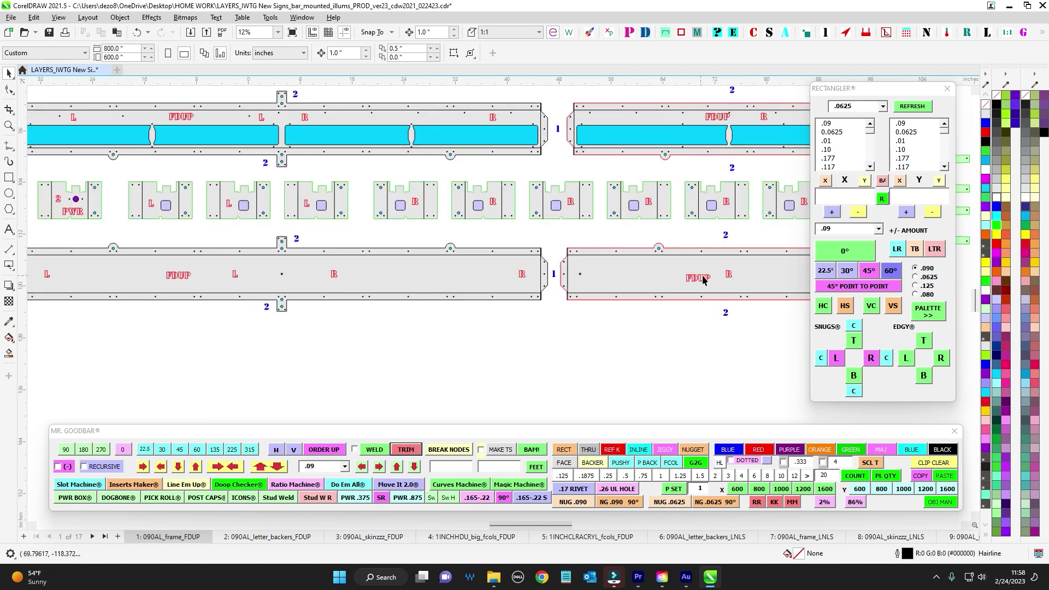
scroll(701, 282, "down", 2)
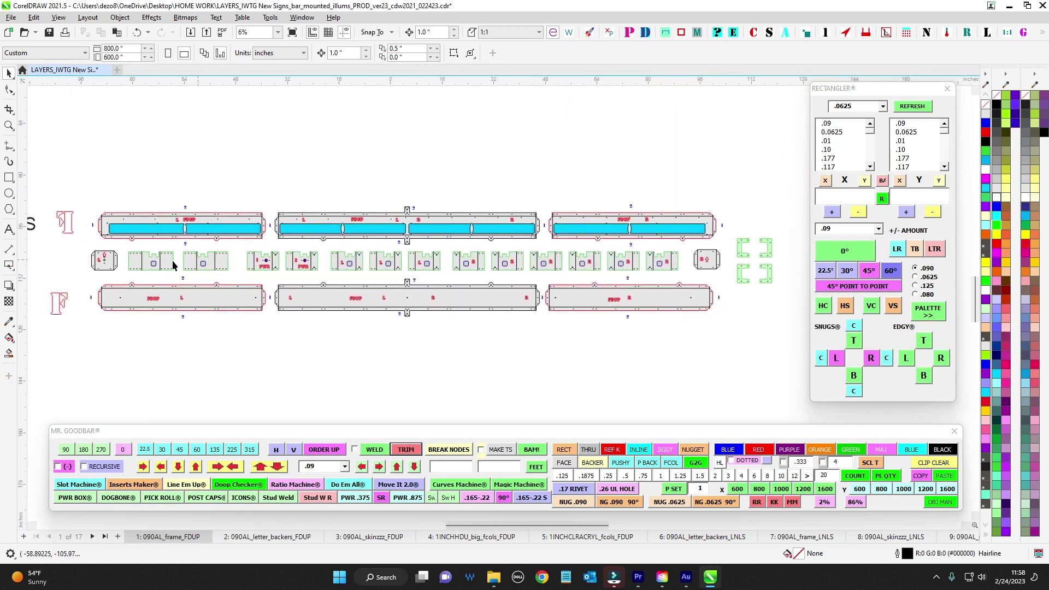
Highlight the row of internal brackets, the four green corner-bracket shapes beside it, and the entire FDUP frame layout
left_click_drag(506, 280, 726, 277)
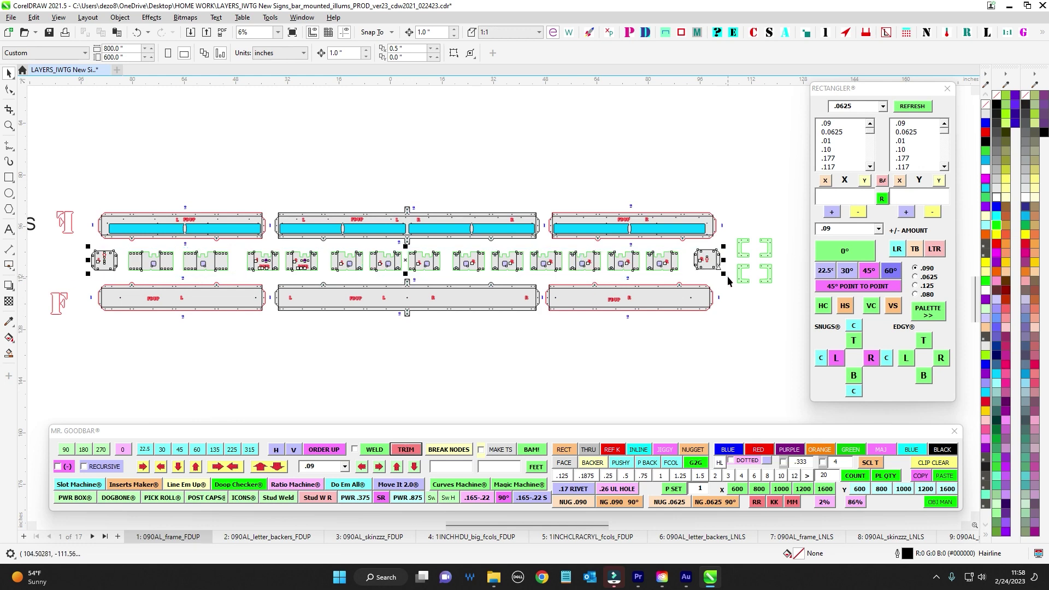
left_click_drag(732, 224, 784, 298)
scroll(353, 192, "up", 1)
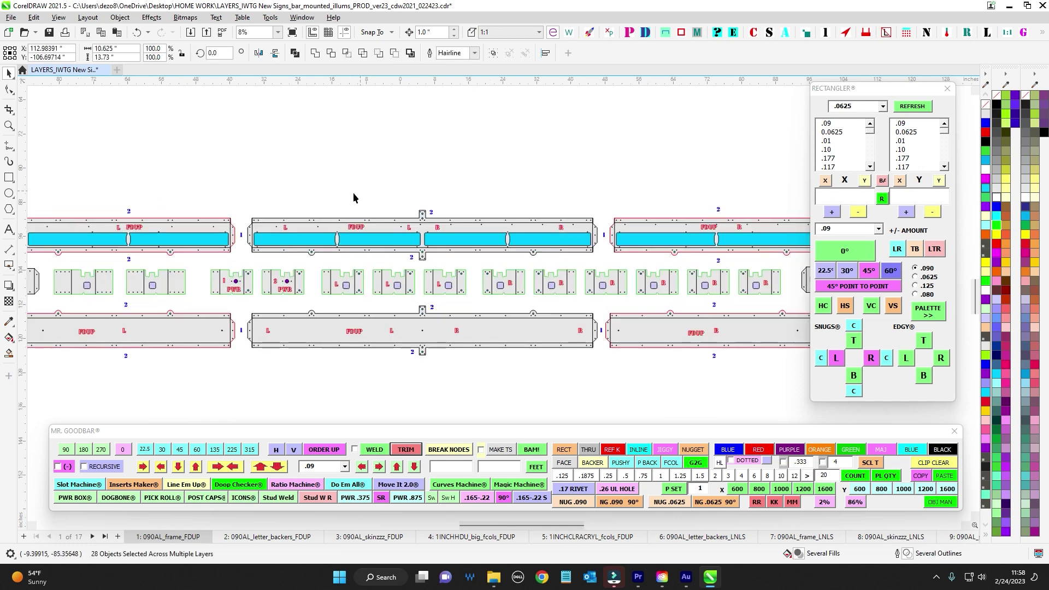
scroll(423, 267, "down", 2)
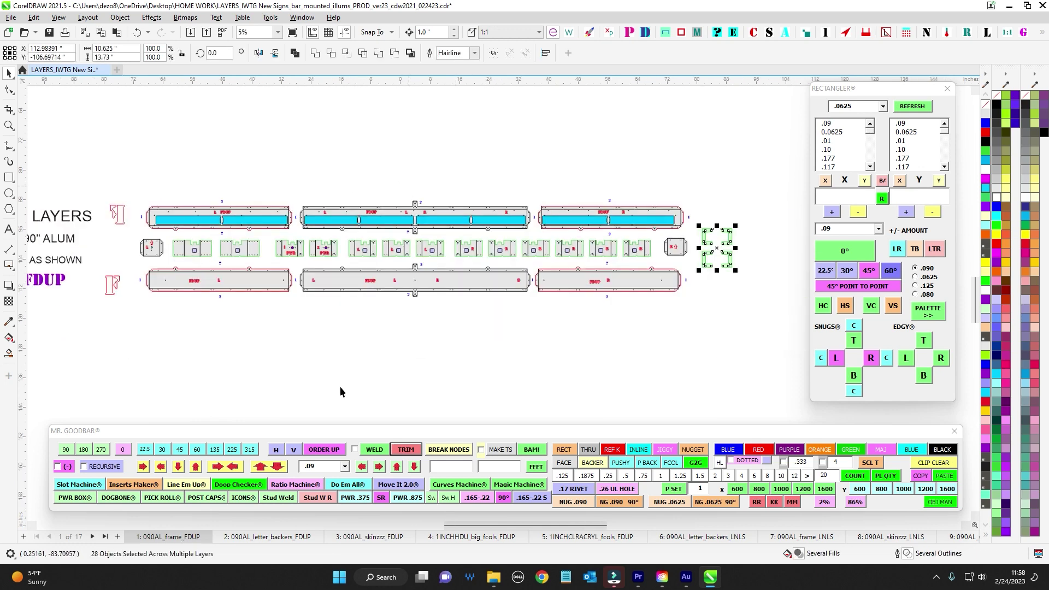
left_click_drag(87, 171, 771, 327)
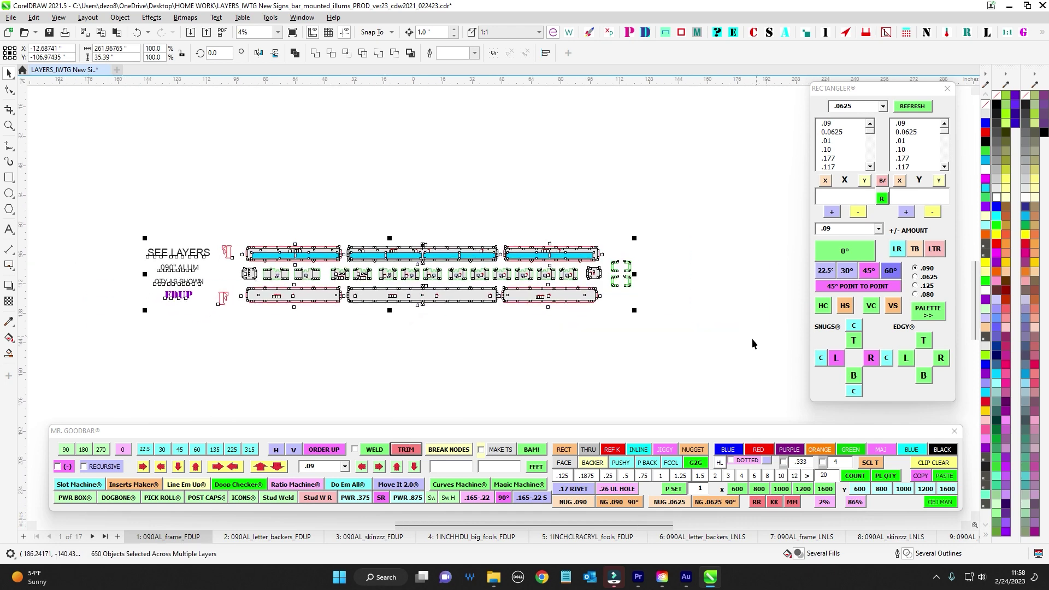
Open the 090AL_letter_backers_FDUP page and view the FiredUp! and PIZZA SALAD DRINKS backers
left_click(267, 537)
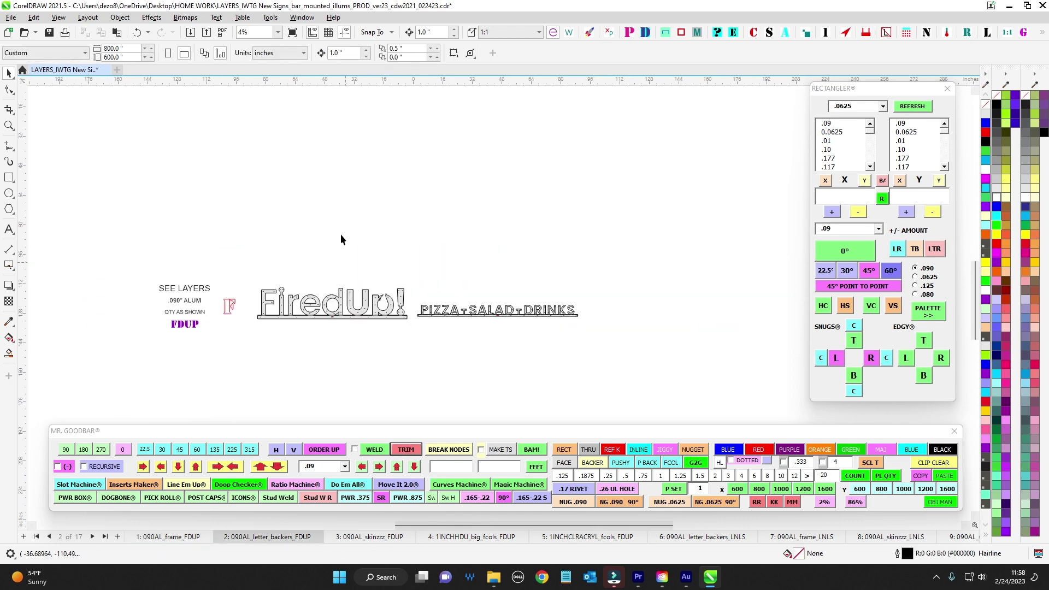
left_click_drag(365, 194, 365, 194)
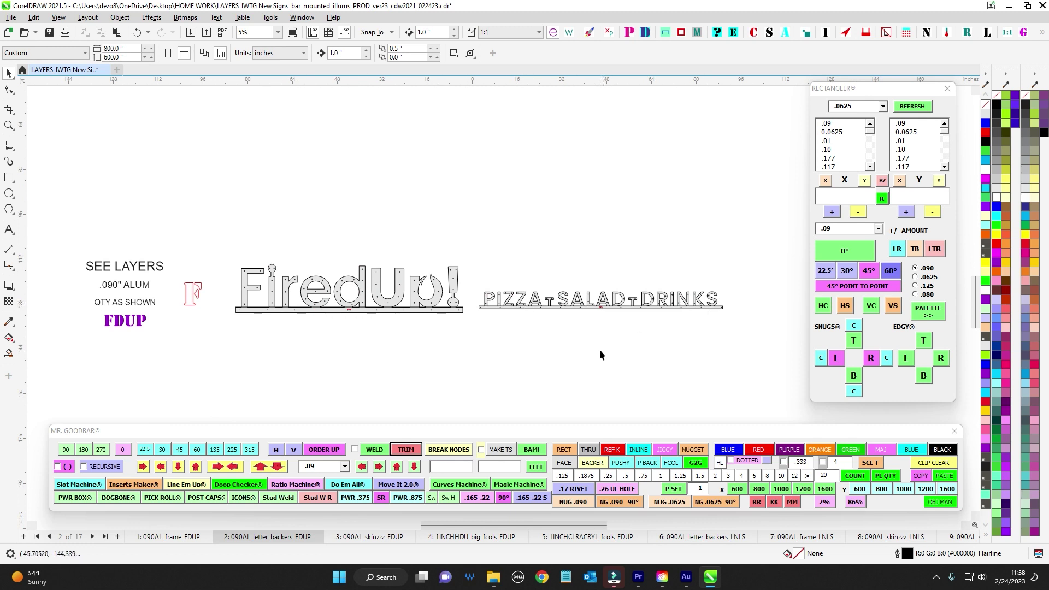
left_click_drag(549, 373, 559, 343)
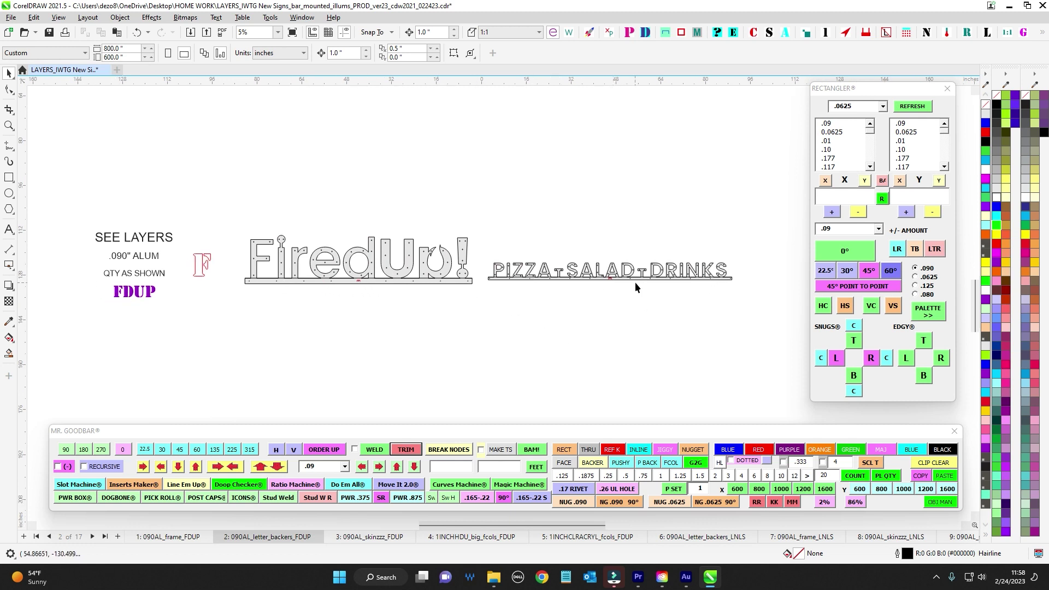
Open the 090AL_skinzzz_FDUP page, inspect the back and face skins, and select the two blue holes on the left face skin
left_click(364, 537)
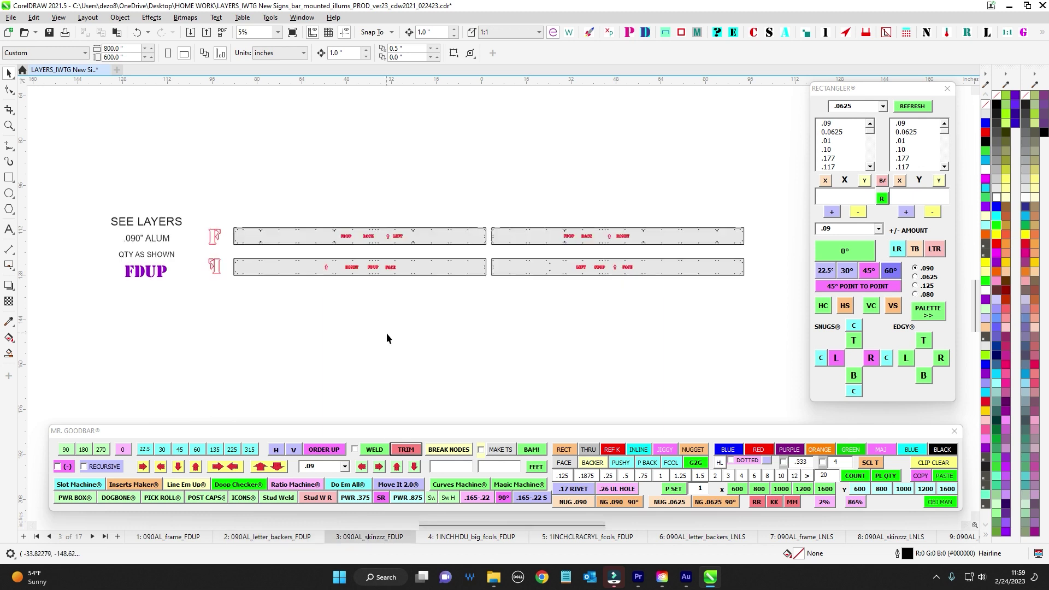
scroll(581, 261, "up", 1)
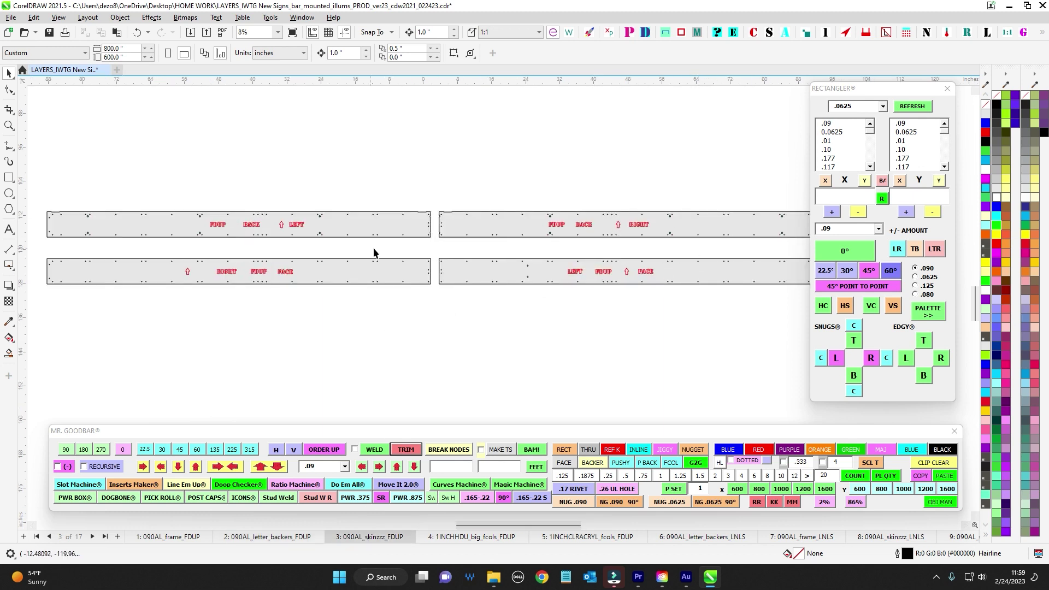
scroll(674, 265, "up", 3)
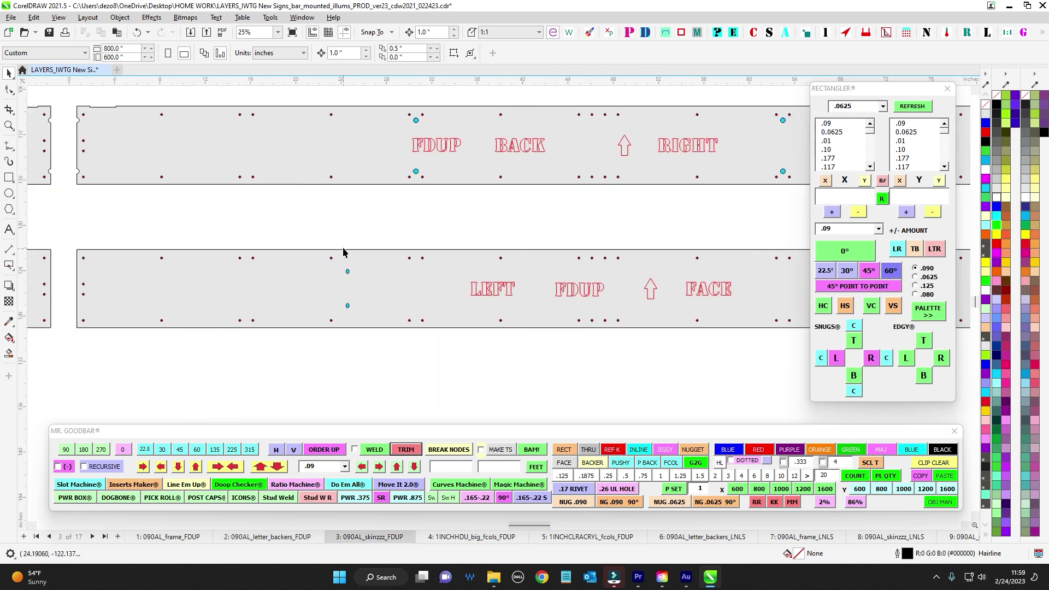
left_click_drag(339, 239, 373, 340)
scroll(355, 323, "down", 1)
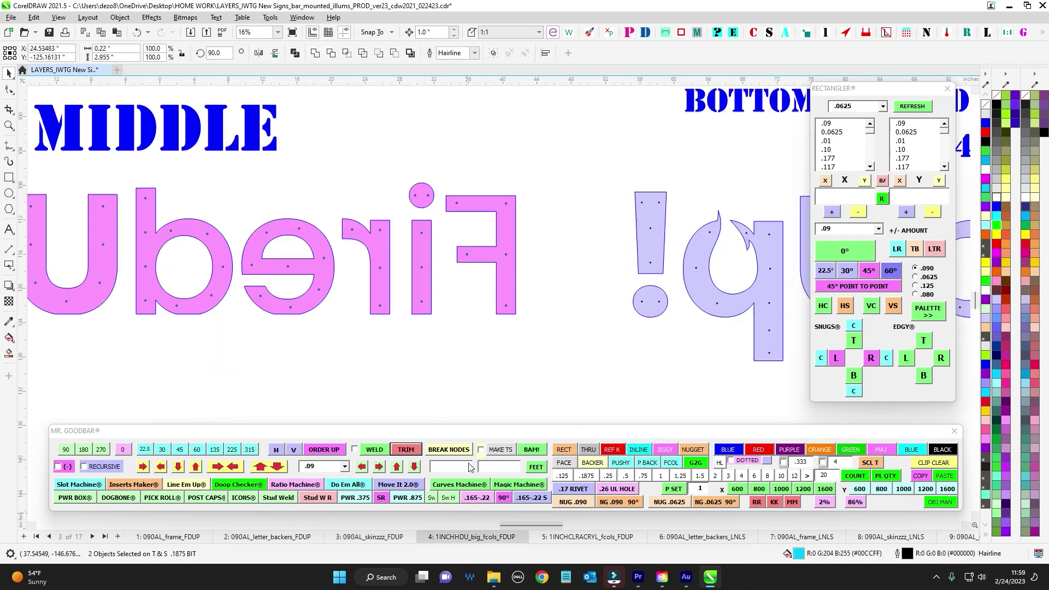
Open the 1INCHHDU_big_fcols_FDUP page and view the back, middle and face layers of the FiredUp! letters
left_click(471, 537)
scroll(497, 350, "down", 3)
scroll(499, 350, "down", 2)
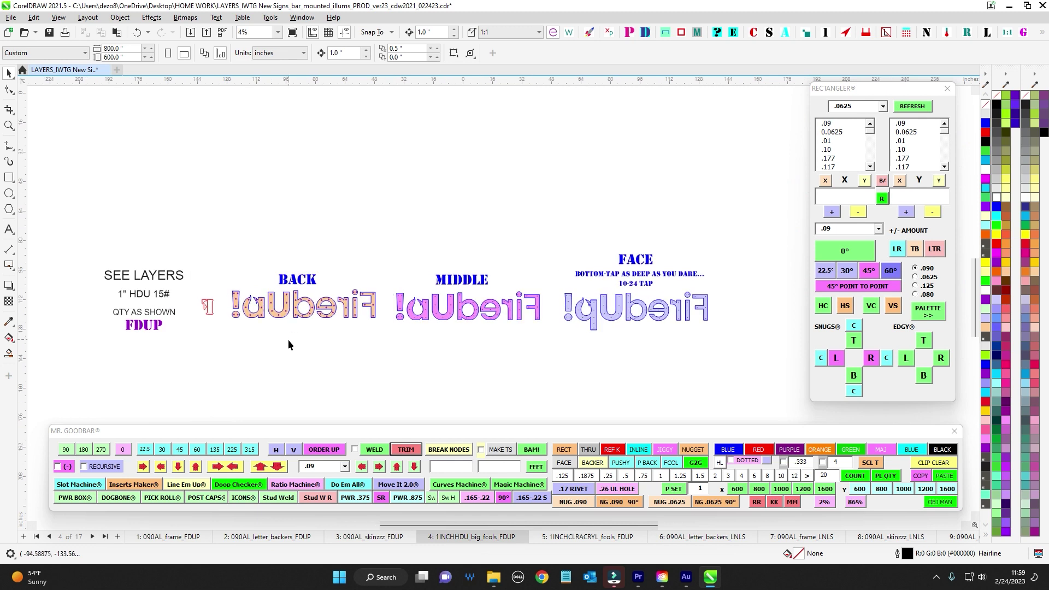
Open the 1INCHCLRACYL_fcols_FDUP page and view the clear acrylic PIZZA-SALAD-DRINKS letters
left_click(572, 537)
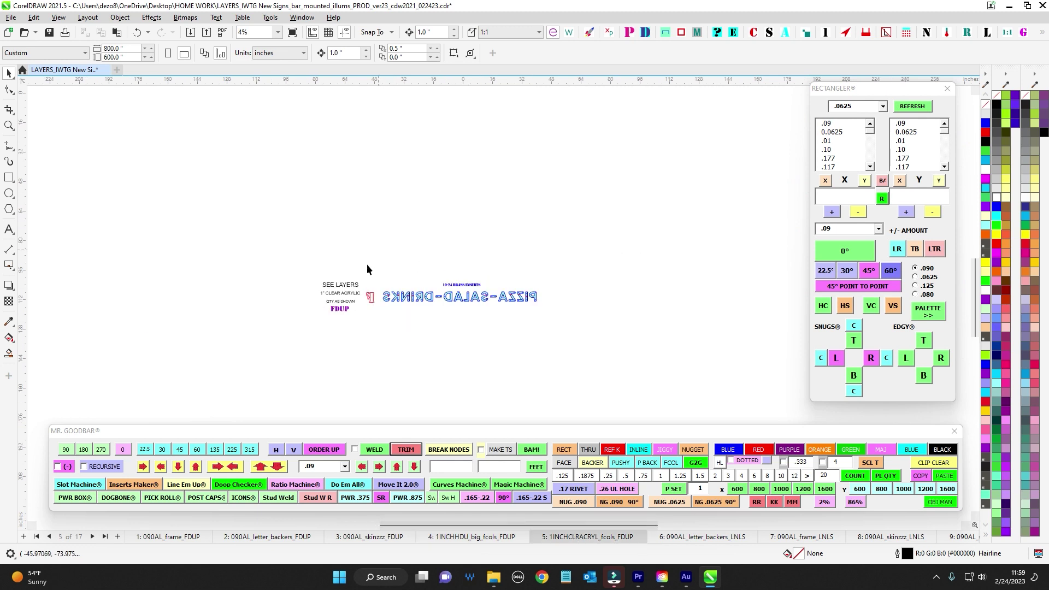
scroll(395, 281, "up", 2)
scroll(398, 298, "up", 1)
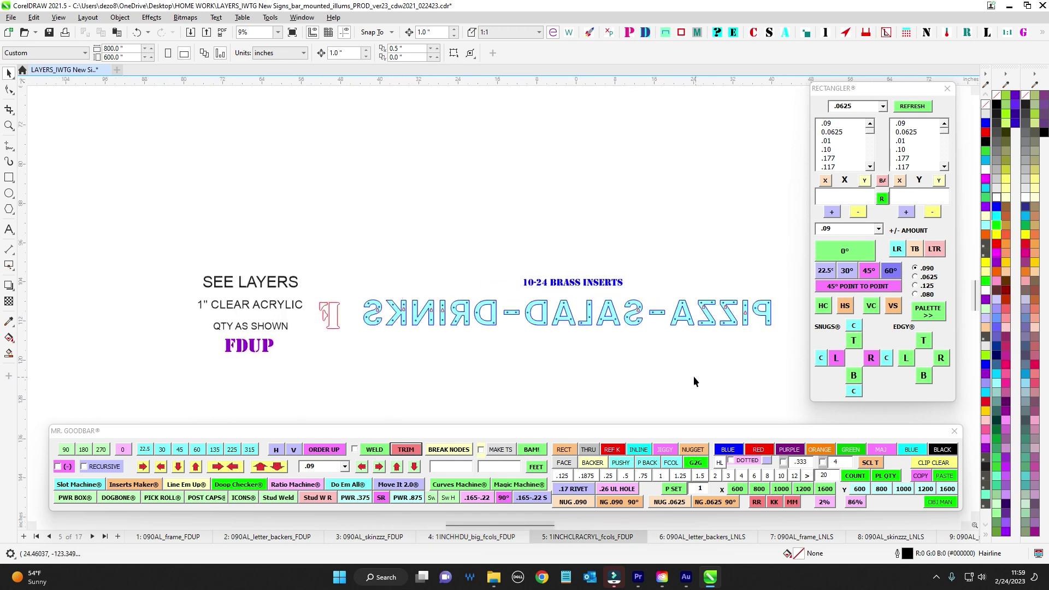
Open the 090AL_letter_backers_LNLS page and view the Lionel's and FOUNTAIN letter backers
left_click_drag(719, 397, 603, 360)
left_click(725, 538)
scroll(489, 308, "down", 2)
left_click_drag(490, 289, 542, 267)
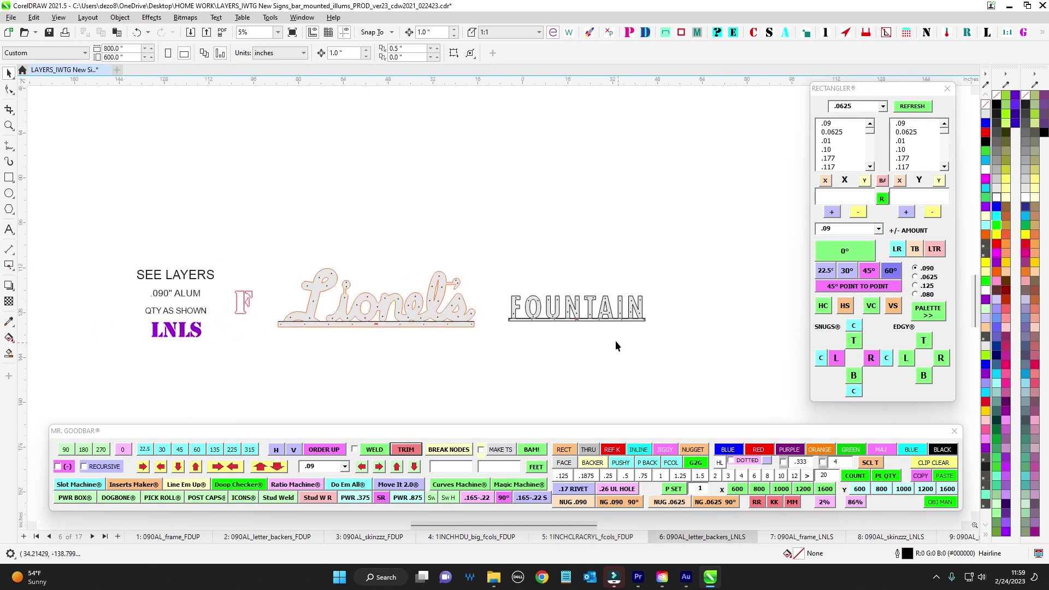
Open the 090AL_frame_LNLS page, inspect the frame sections, and select the row of bracket parts between them
left_click(796, 537)
scroll(533, 318, "up", 1)
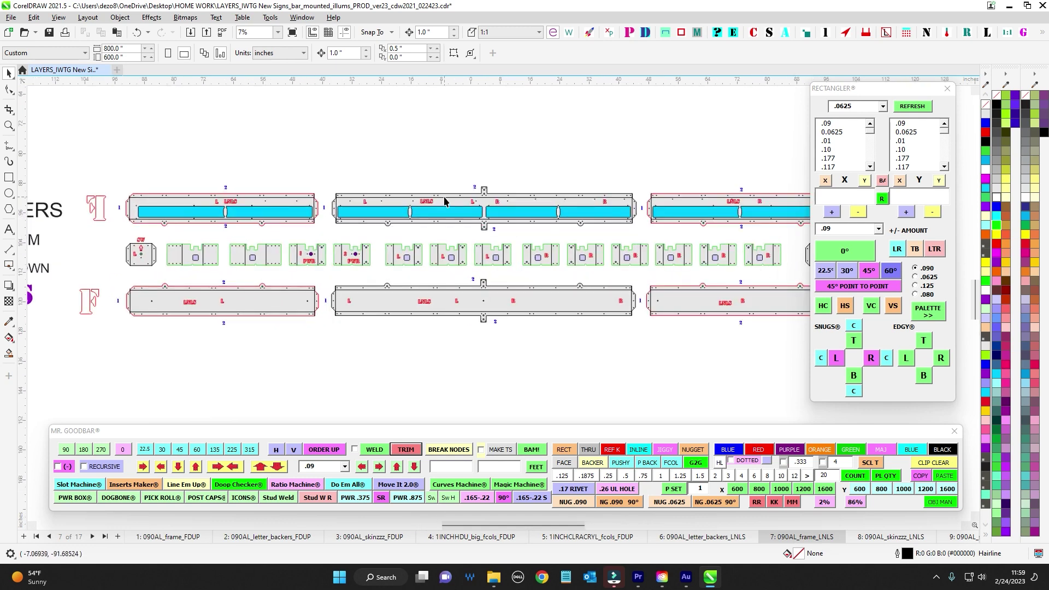
scroll(444, 198, "up", 1)
scroll(485, 229, "down", 1)
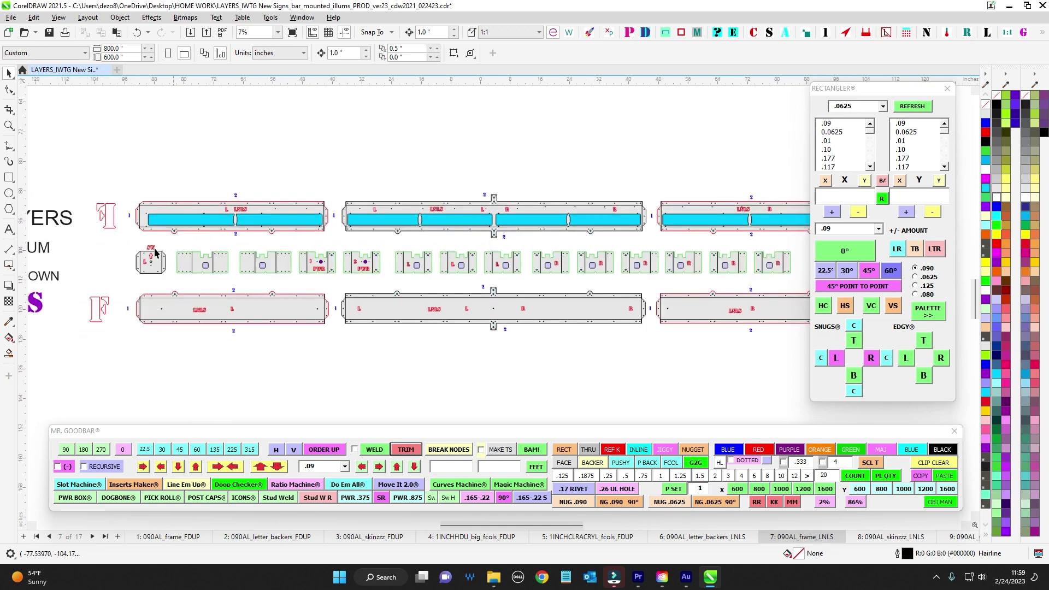
key("ctrl+a")
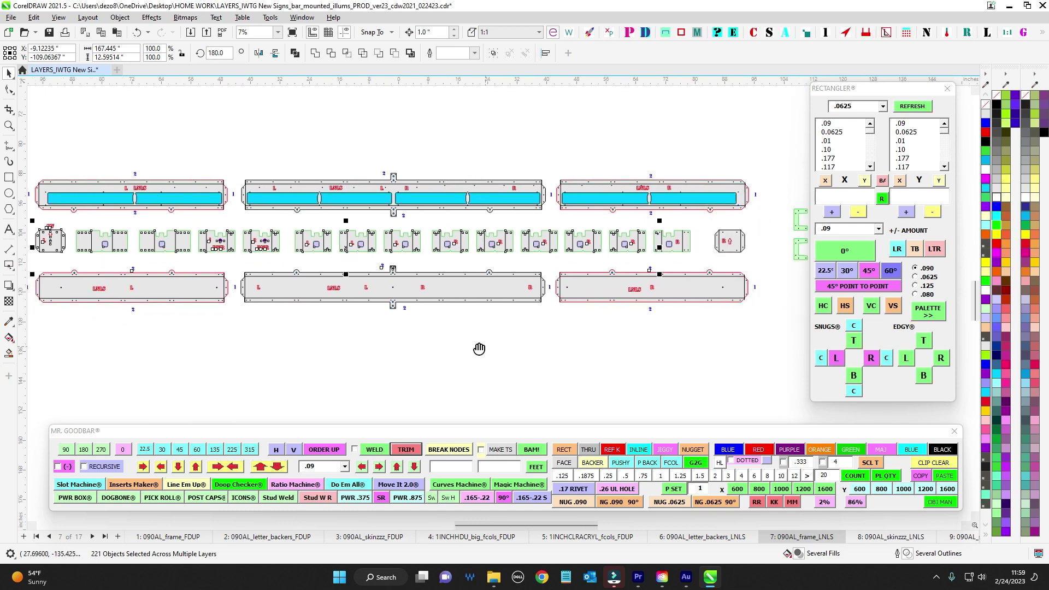
Open the 090AL_skinzzz_LNLS page and inspect the holes in the right back skin and the left face skin
left_click(877, 537)
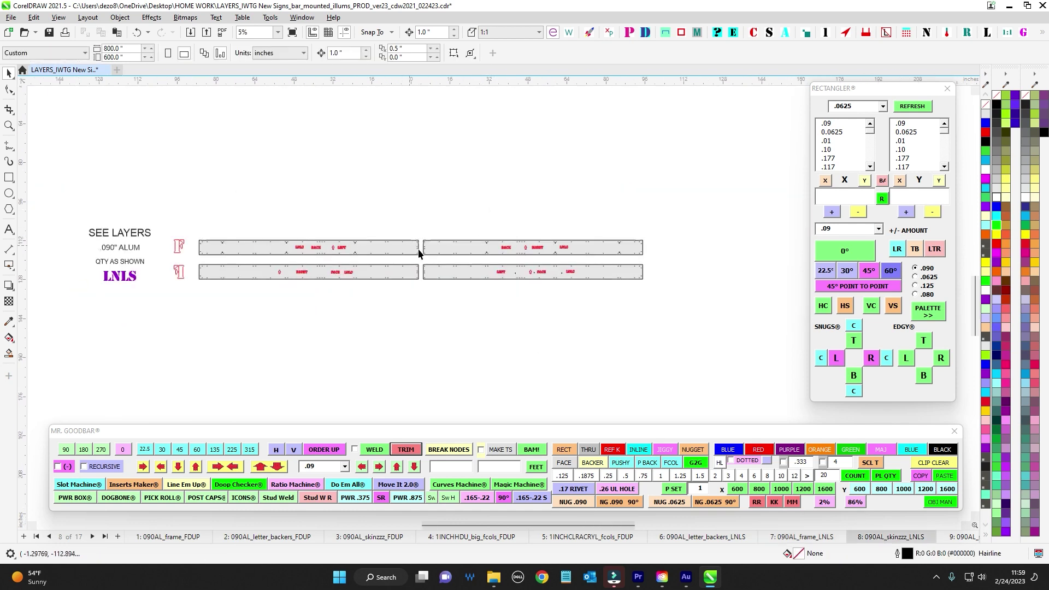
scroll(605, 276, "up", 3)
scroll(612, 283, "up", 3)
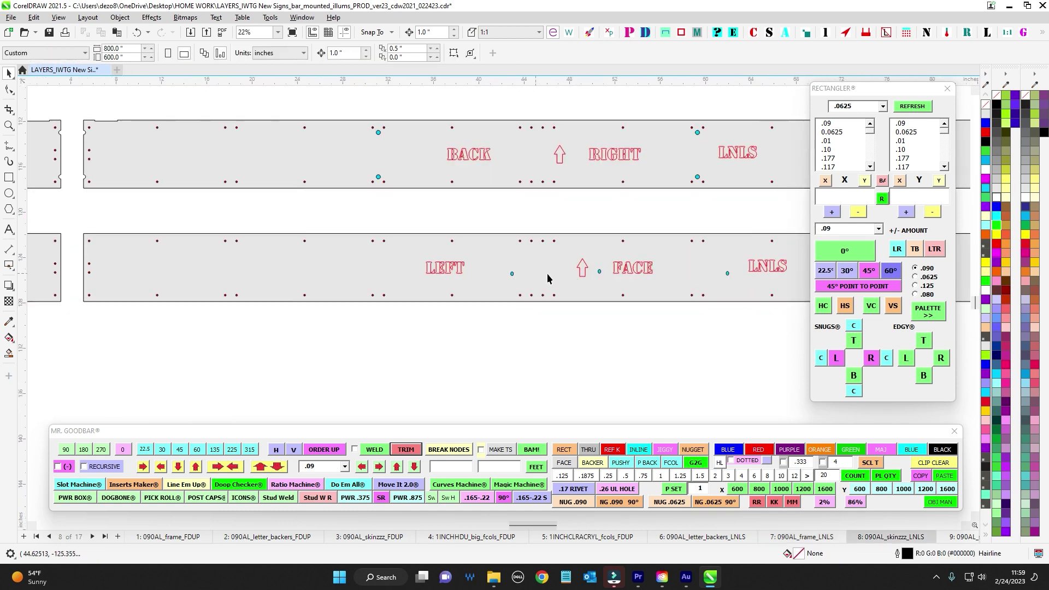
scroll(479, 294, "down", 6)
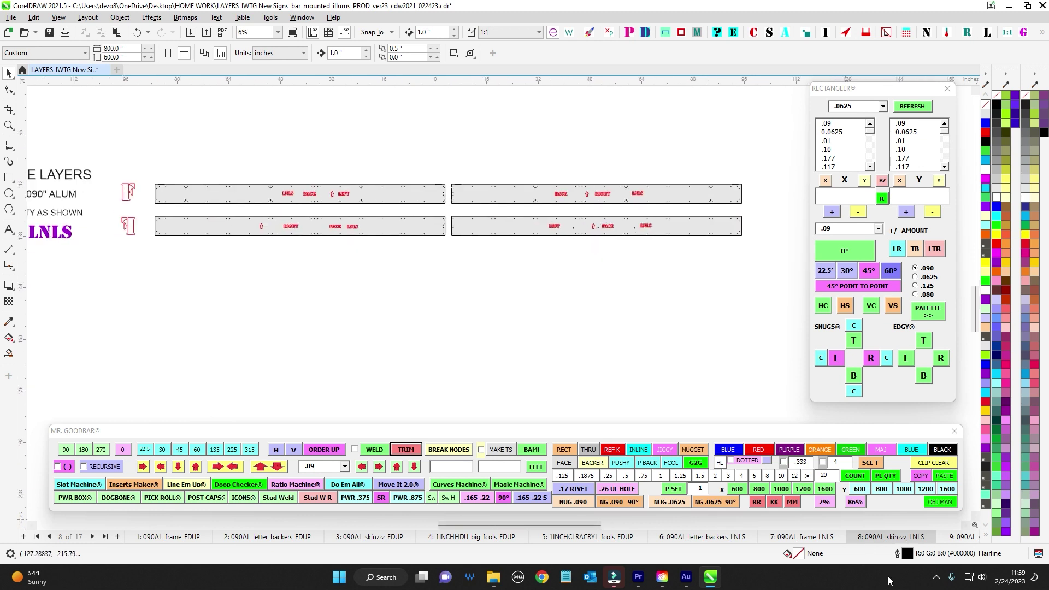
Open the 090AL_switch_box_ALL page and select the purple ALL label
left_click(950, 537)
scroll(159, 293, "up", 2)
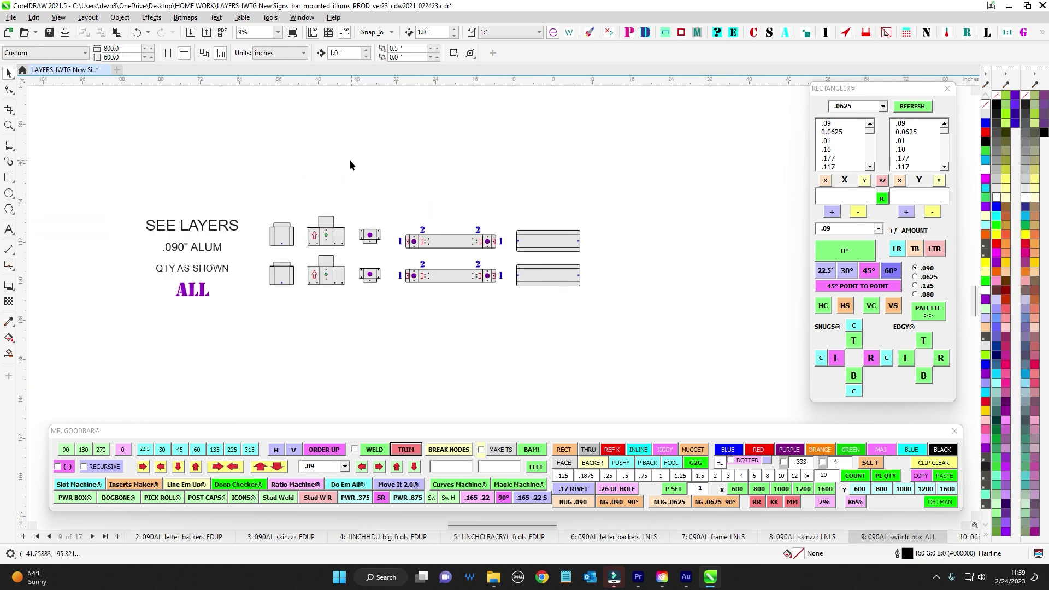
left_click(236, 300)
scroll(203, 404, "down", 1)
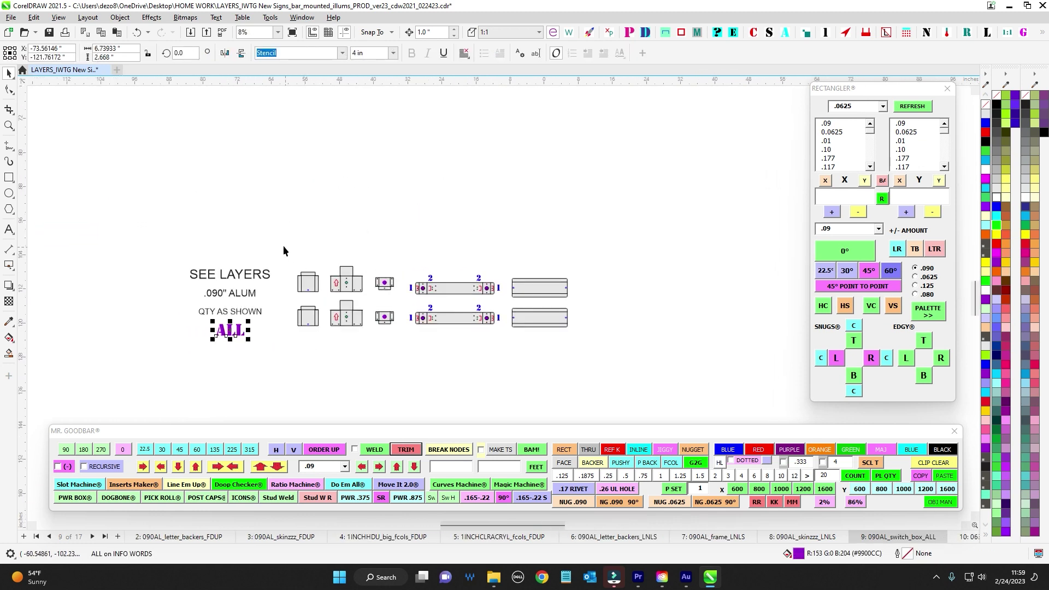
Select the small switch box parts, and after them the long numbered box pieces together with the plain plates beside them
left_click_drag(281, 253, 768, 387)
left_click_drag(251, 241, 462, 386)
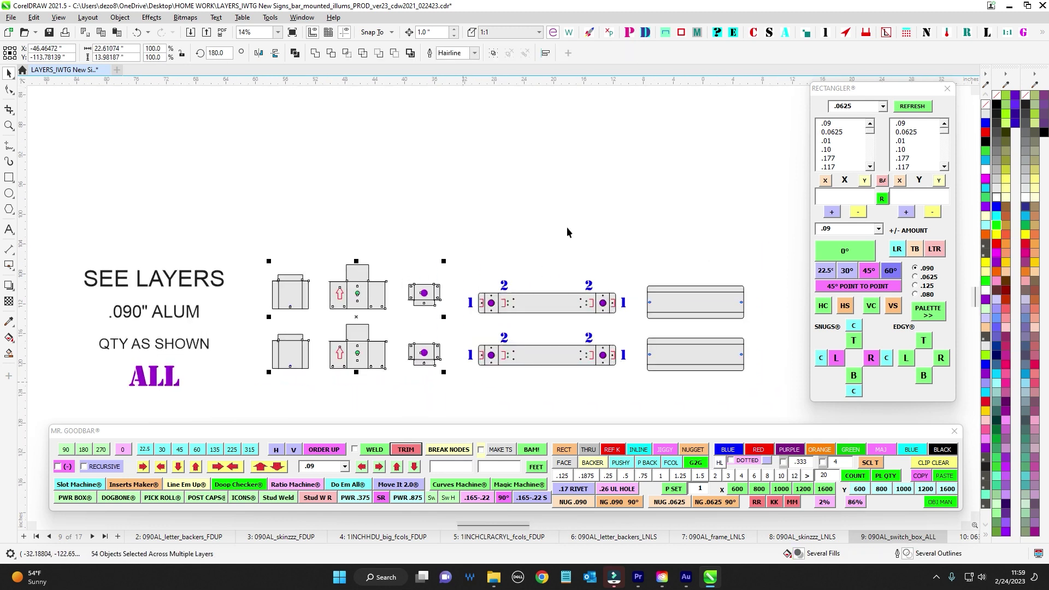
scroll(313, 207, "up", 2)
left_click_drag(752, 382, 749, 380)
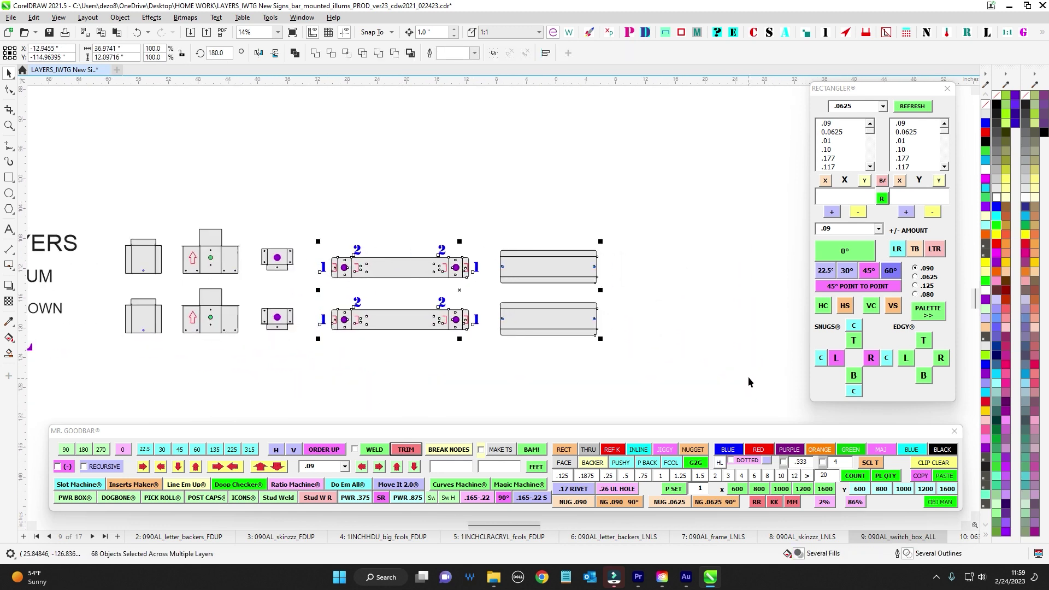
View the LED inserts on the 063ALWHTWHT_led_inserts_ALL page, and open the 125CLRTUFFAK_led_covers_ALL page
left_click(975, 537)
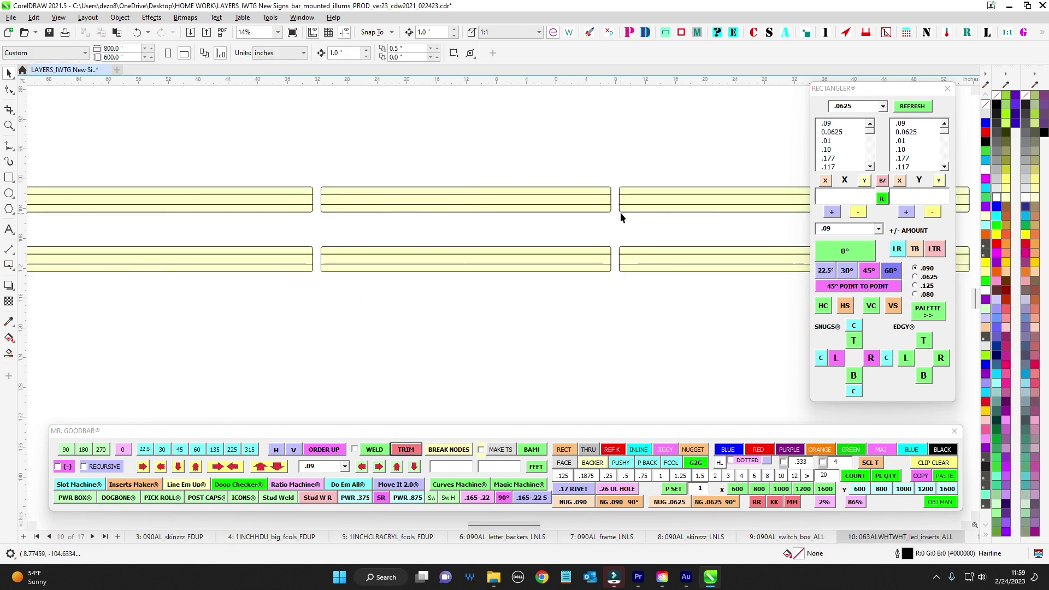
key("F4")
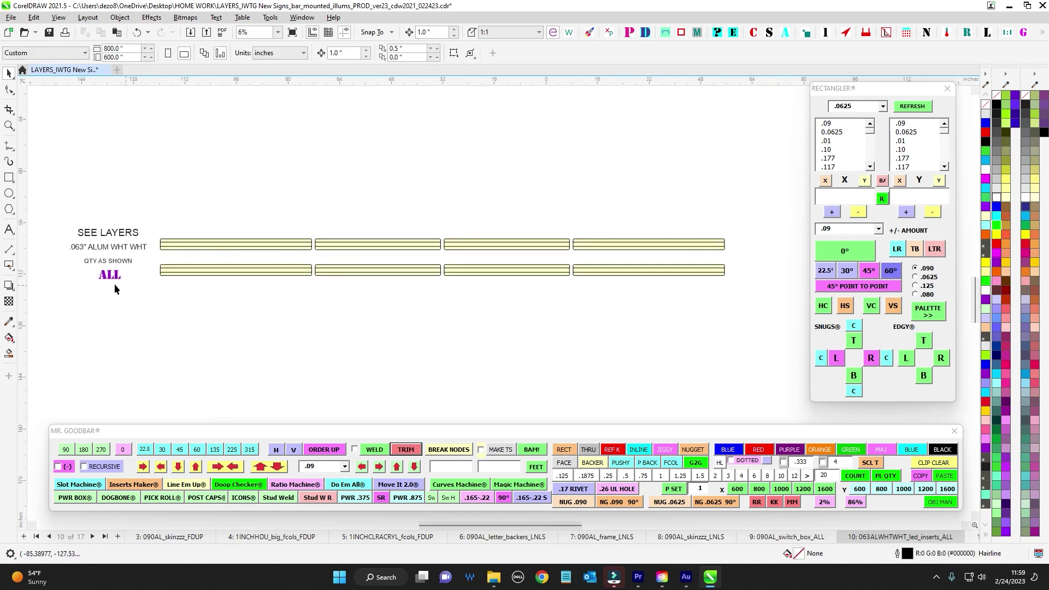
left_click(976, 537)
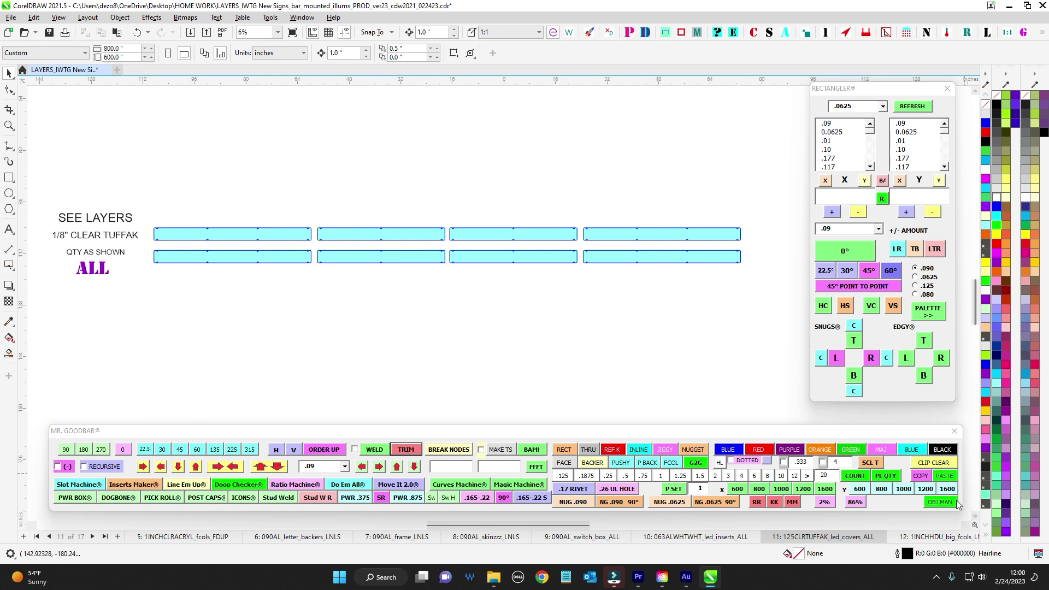
Open the 1INCHHDU_big_fcols_LNLS page and select its labels and the back, middle and face layers of the Lionel's letters
key("Page_Down")
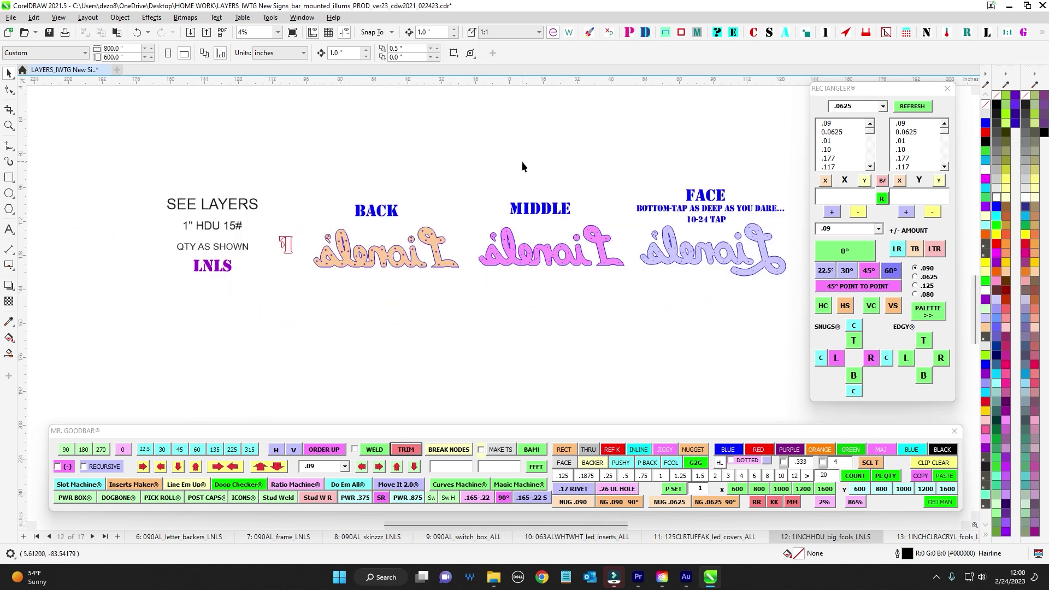
middle_click(523, 161)
left_click_drag(803, 158, 131, 324)
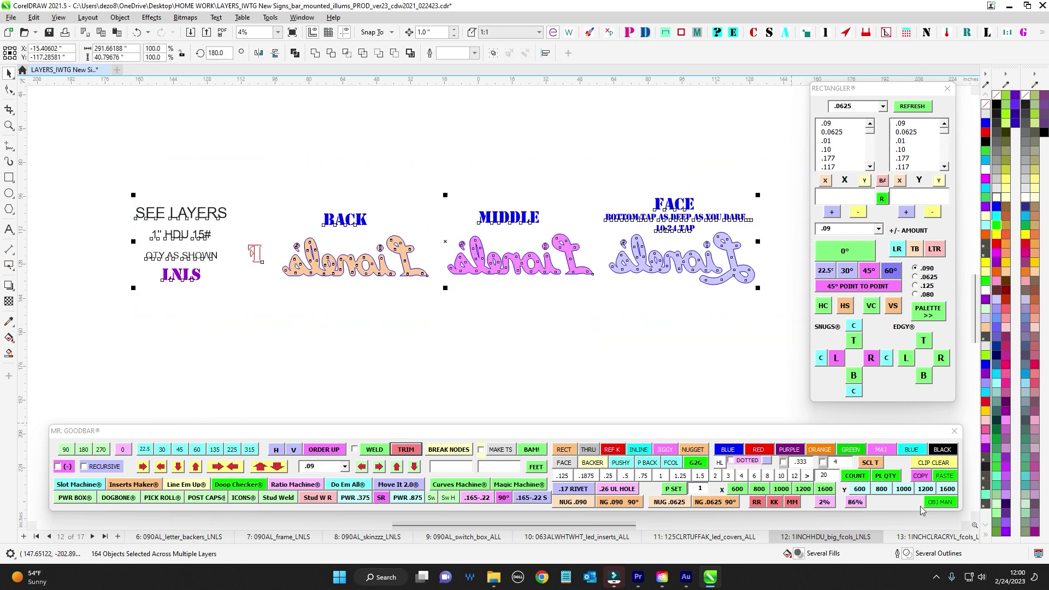
Open the 1INCHCLRACRYL_fcols_LNLS page and view the clear acrylic FOUNTAIN letters
key("Page_Down")
key("F4")
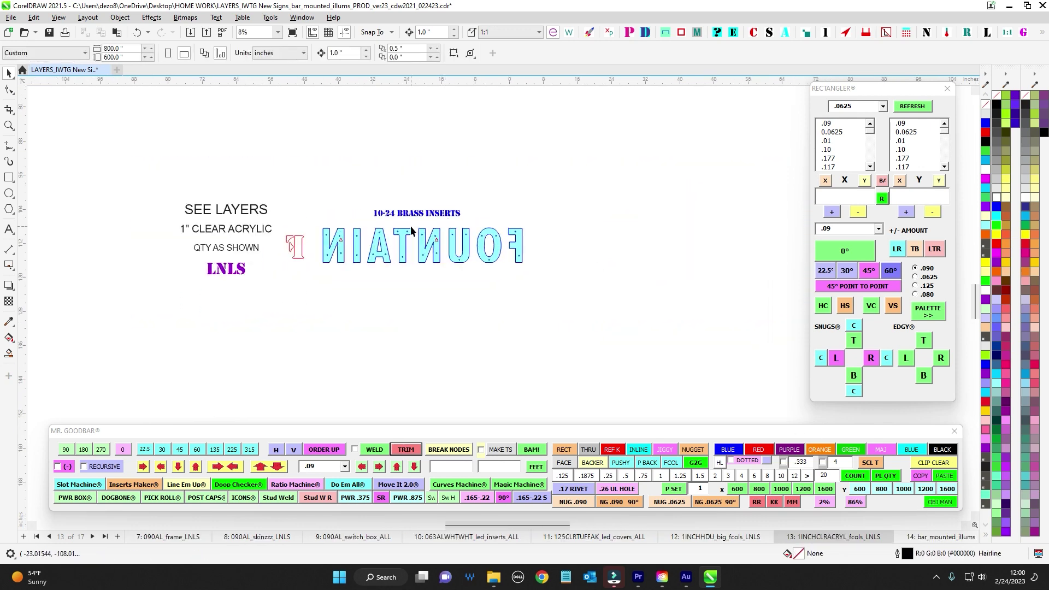
scroll(411, 233, "up", 1)
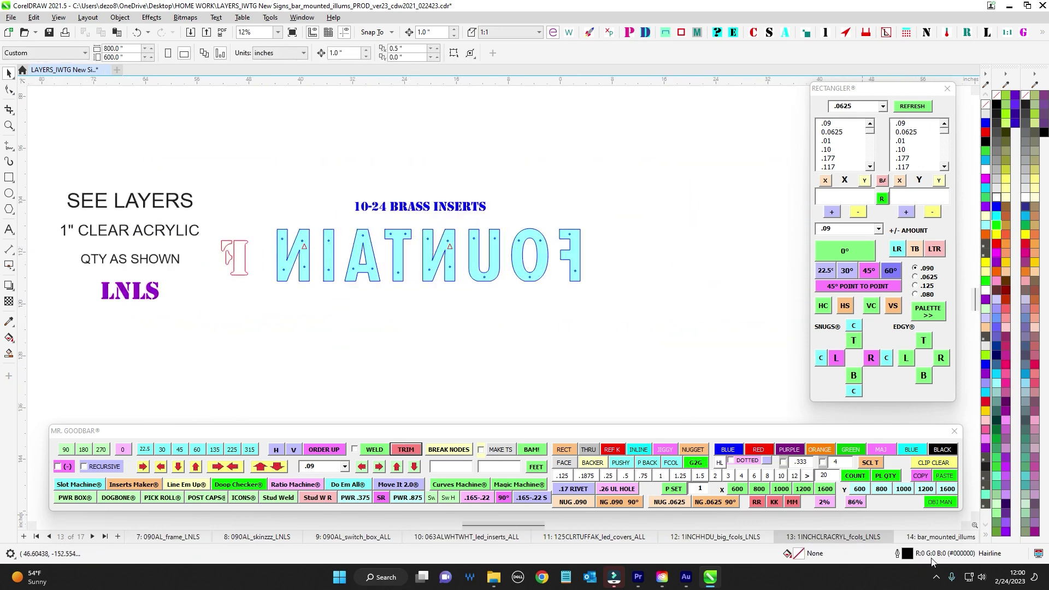
Open the bar_mounted_illums page and view the install pattern
left_click(941, 537)
key("F4")
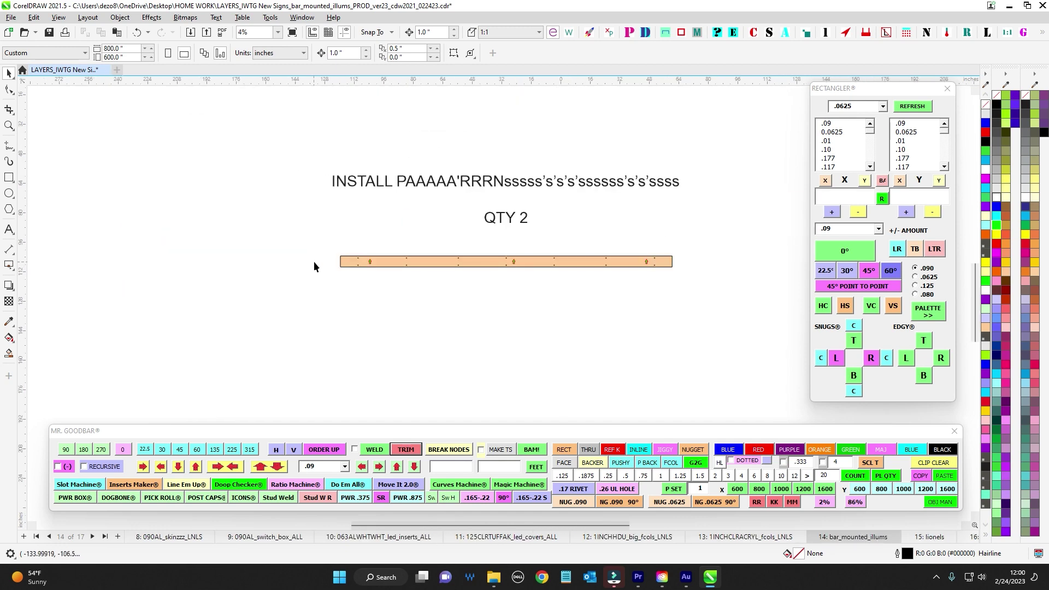
left_click_drag(777, 311, 675, 315)
scroll(675, 314, "up", 1)
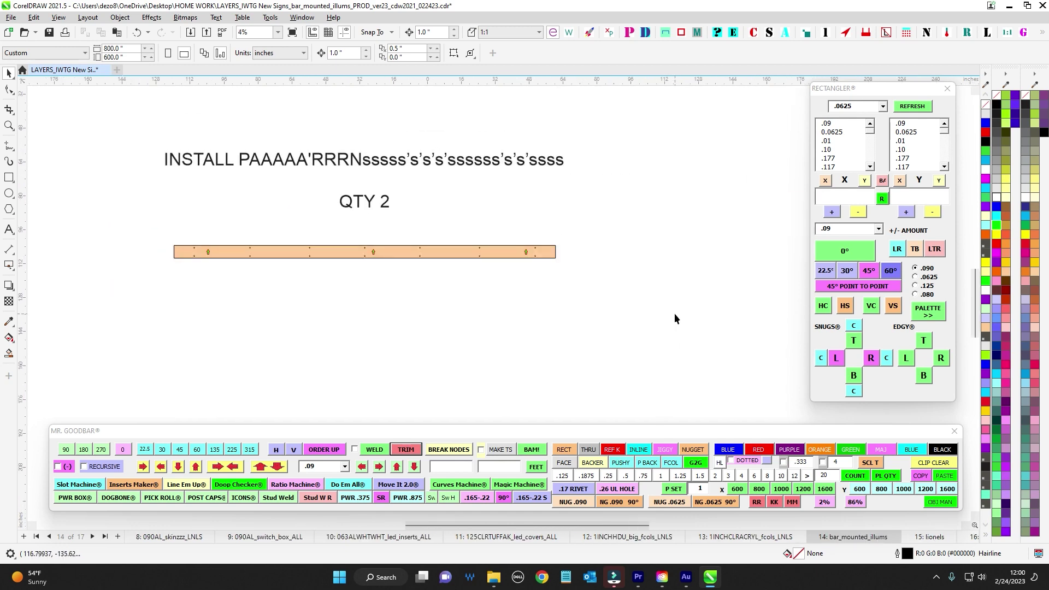
Open the lionels page and select the switch parts at the left end of the long LNLS frame layout
left_click(934, 538)
key("F4")
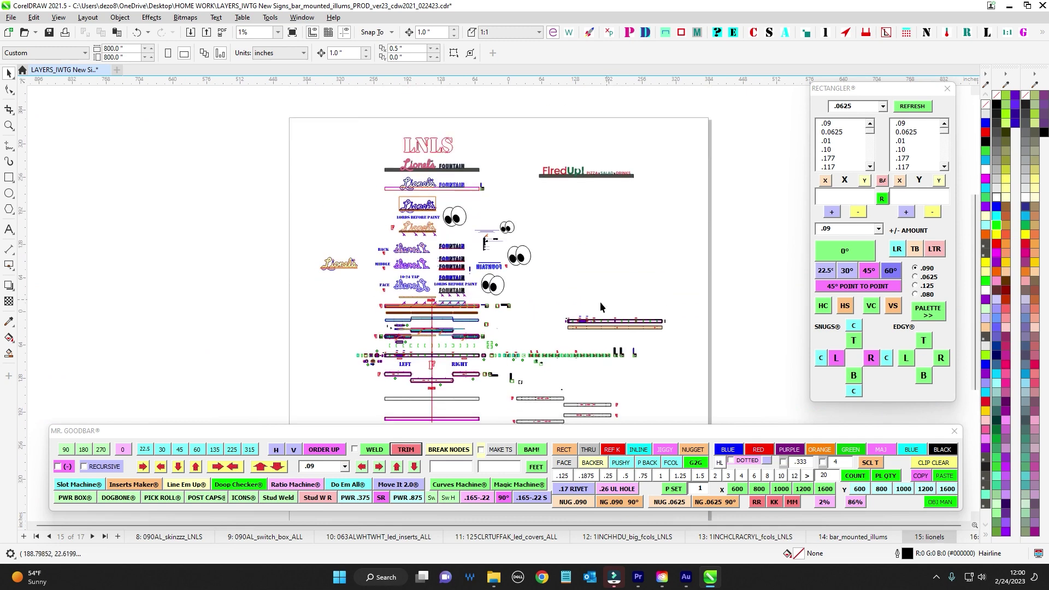
scroll(507, 254, "up", 5)
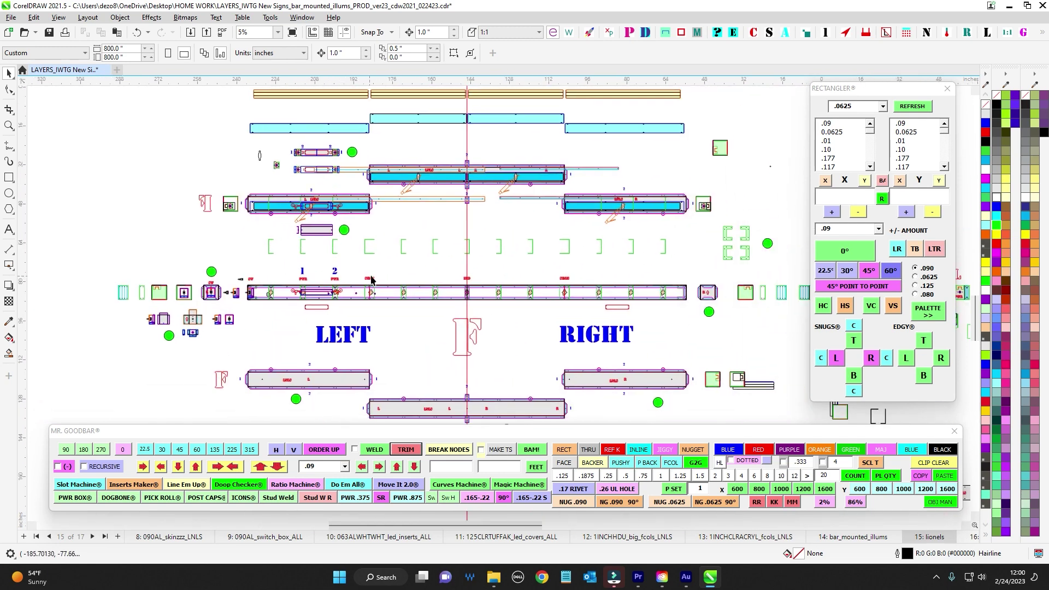
scroll(152, 280, "up", 3)
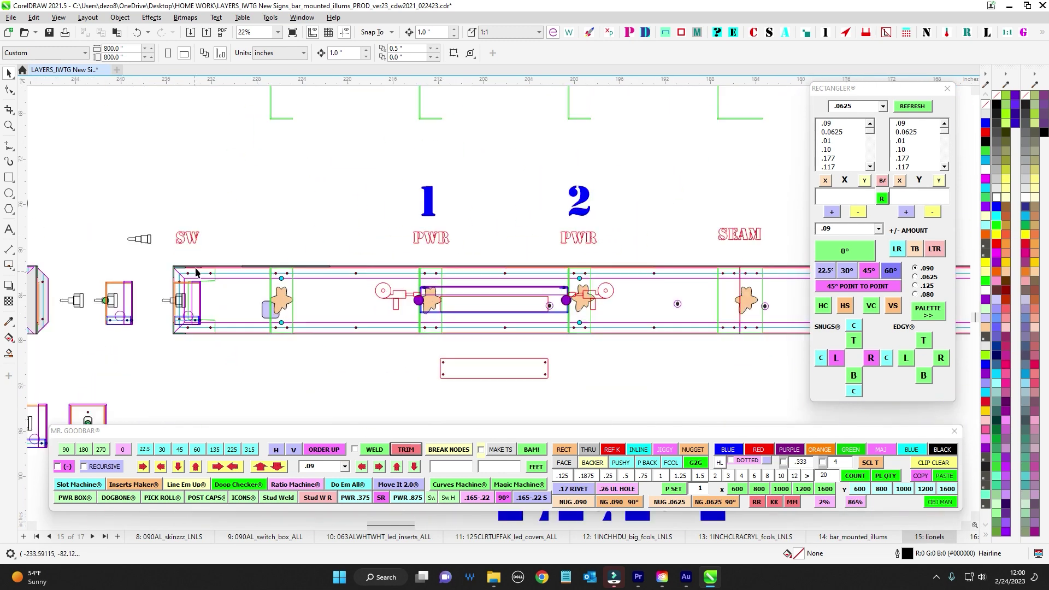
left_click_drag(247, 387, 248, 388)
scroll(263, 363, "down", 4)
left_click_drag(404, 364, 122, 326)
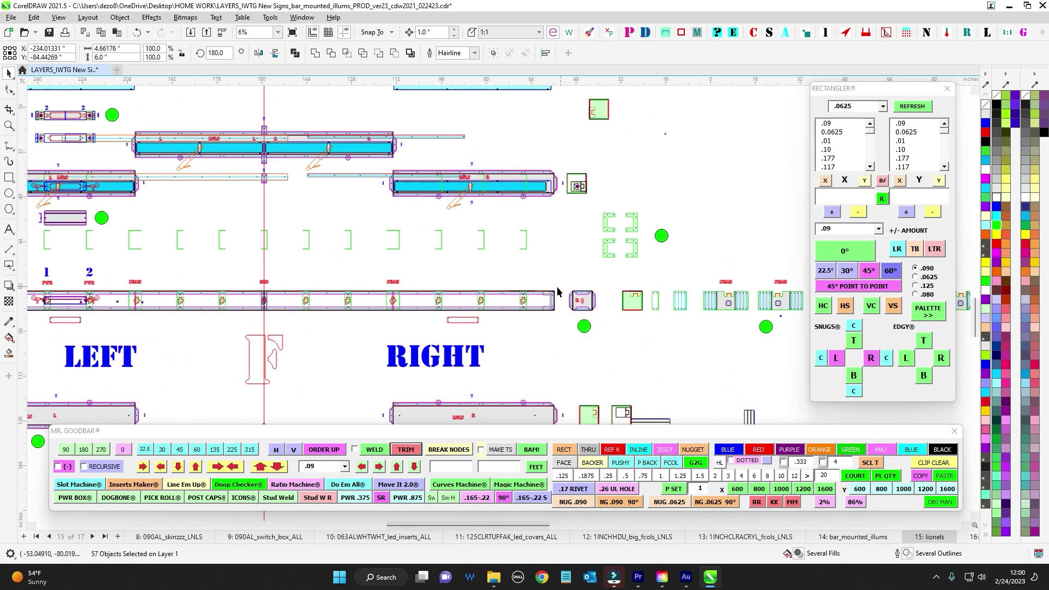
Inspect the right end of the frame layout and select the group of four green brackets beside the green circle
scroll(555, 285, "up", 2)
left_click_drag(526, 277, 573, 358)
left_click_drag(604, 215, 443, 320)
left_click_drag(489, 197, 601, 331)
scroll(613, 333, "down", 3)
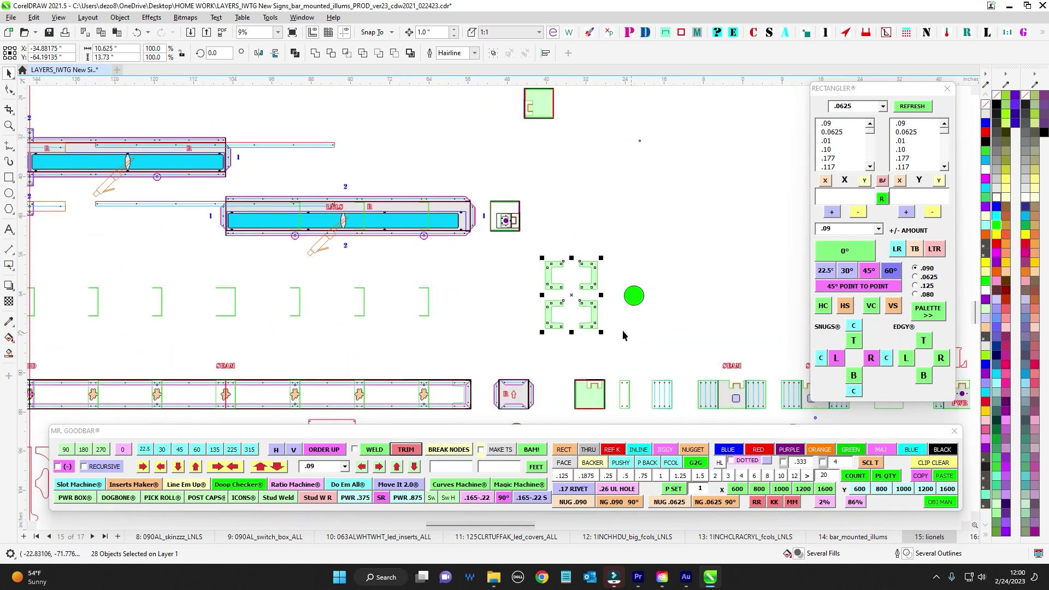
Examine the SEAM and PWR bracket parts beyond the frame's right end and their matching locations along the frame layout
left_click_drag(708, 363, 487, 220)
scroll(487, 221, "up", 2)
scroll(396, 234, "up", 3)
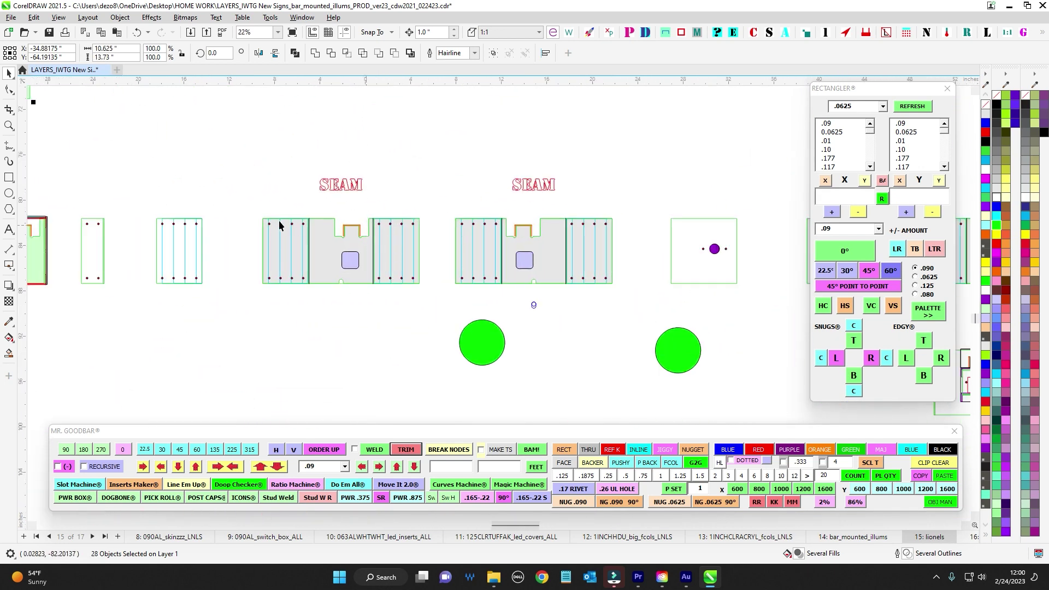
scroll(465, 259, "down", 3)
scroll(463, 254, "up", 2)
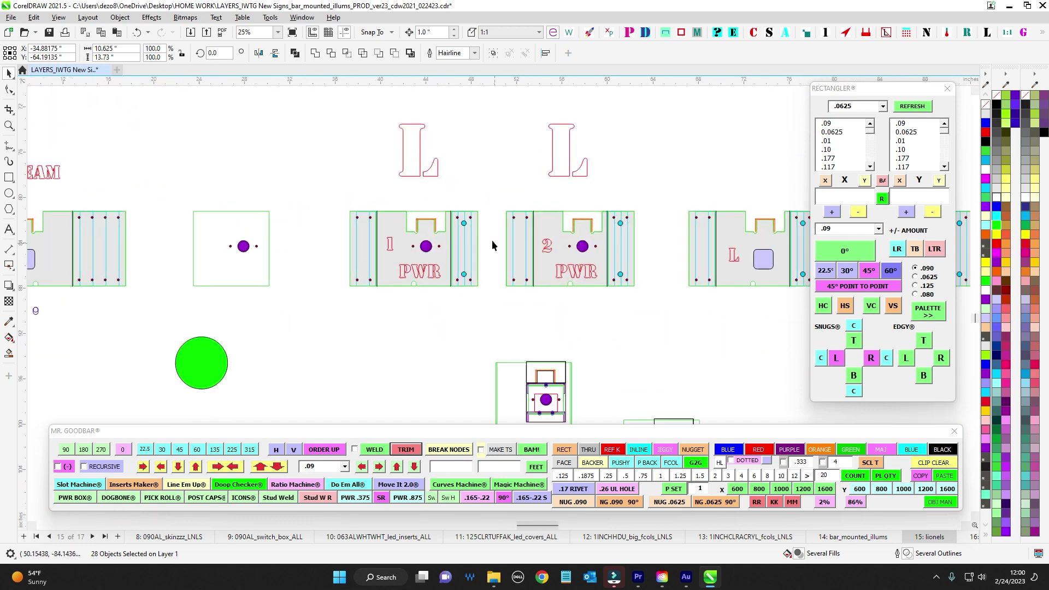
scroll(712, 253, "down", 4)
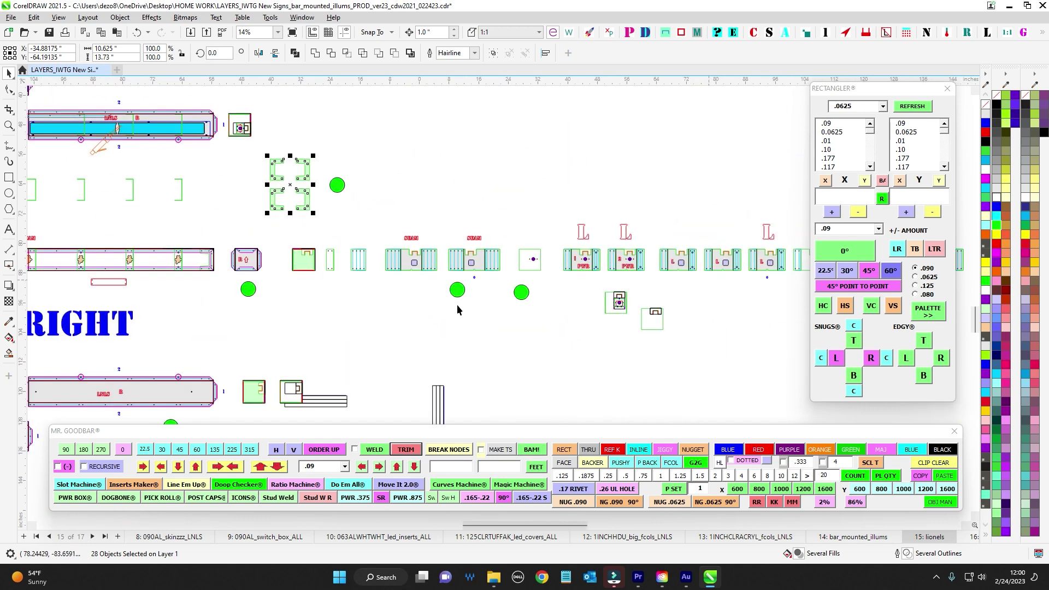
scroll(391, 270, "up", 5)
scroll(478, 268, "down", 4)
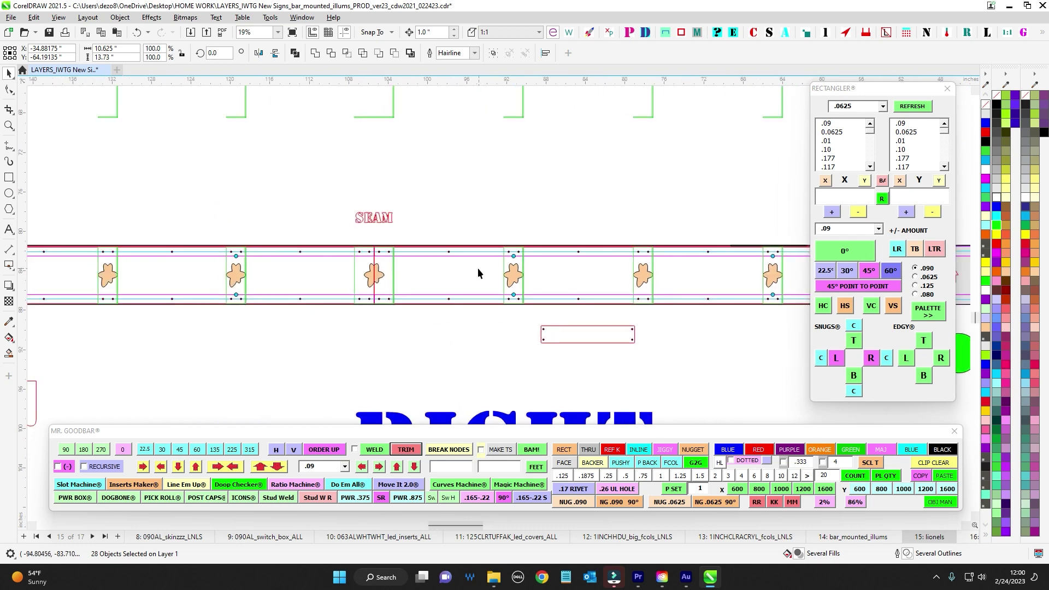
scroll(340, 258, "down", 2)
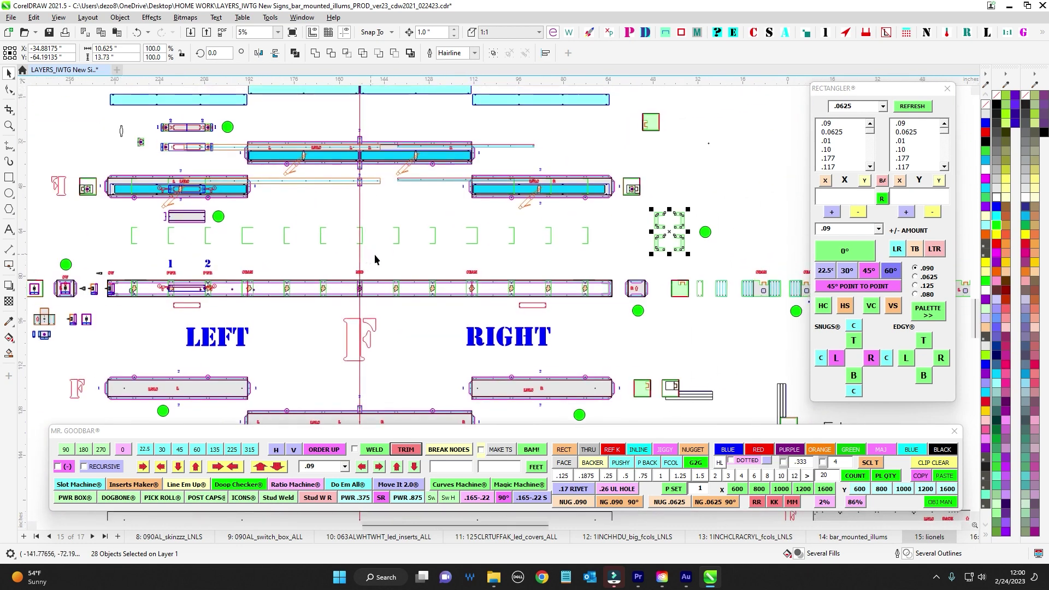
Select the LEFT, F and RIGHT markings, followed by the green bracket profiles from the centre line to the right end
left_click_drag(147, 317, 629, 367)
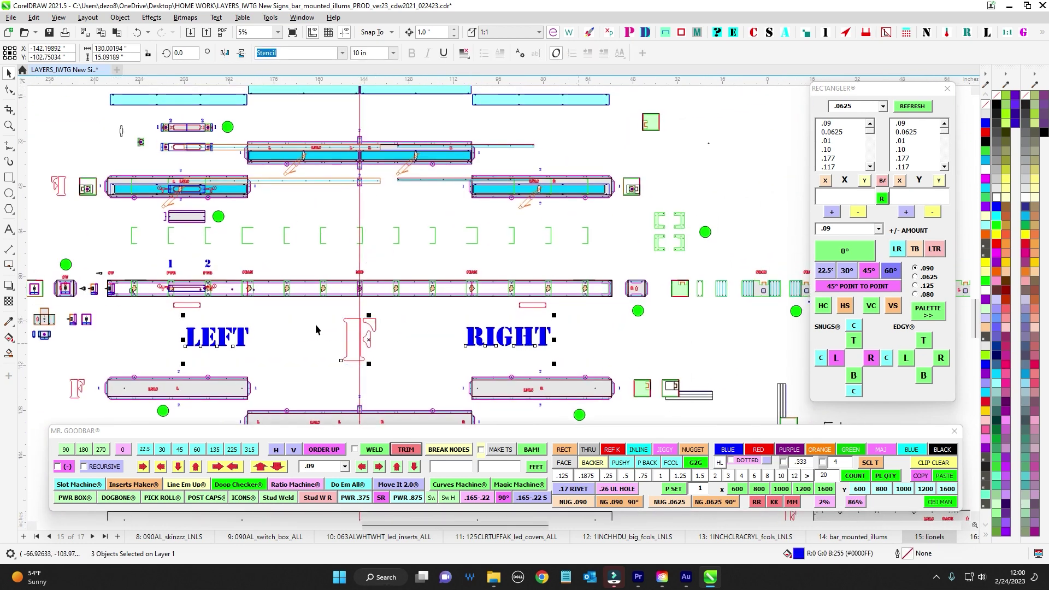
scroll(392, 260, "up", 2)
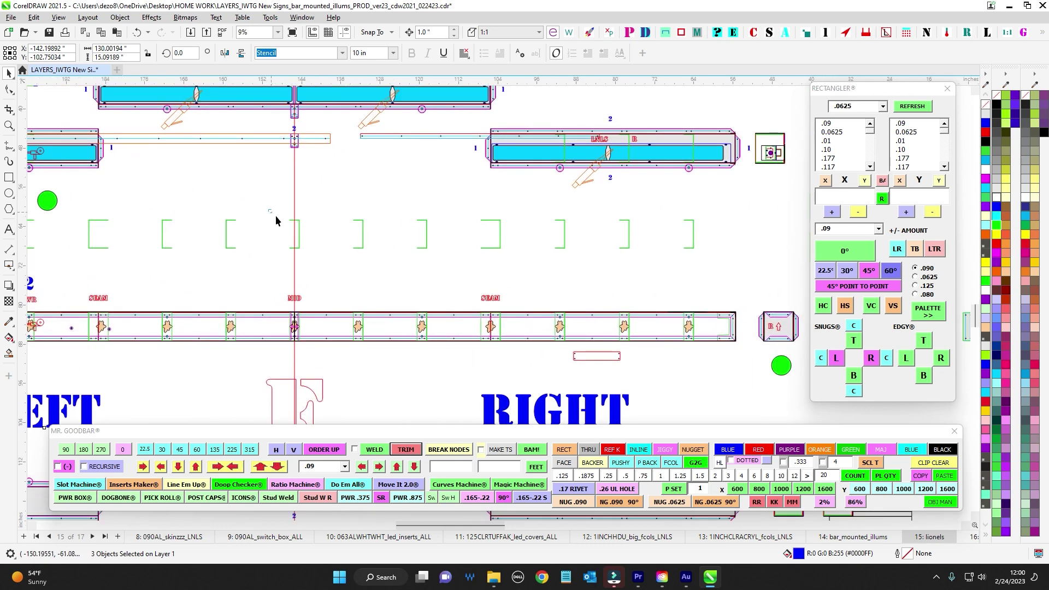
left_click_drag(276, 221, 750, 268)
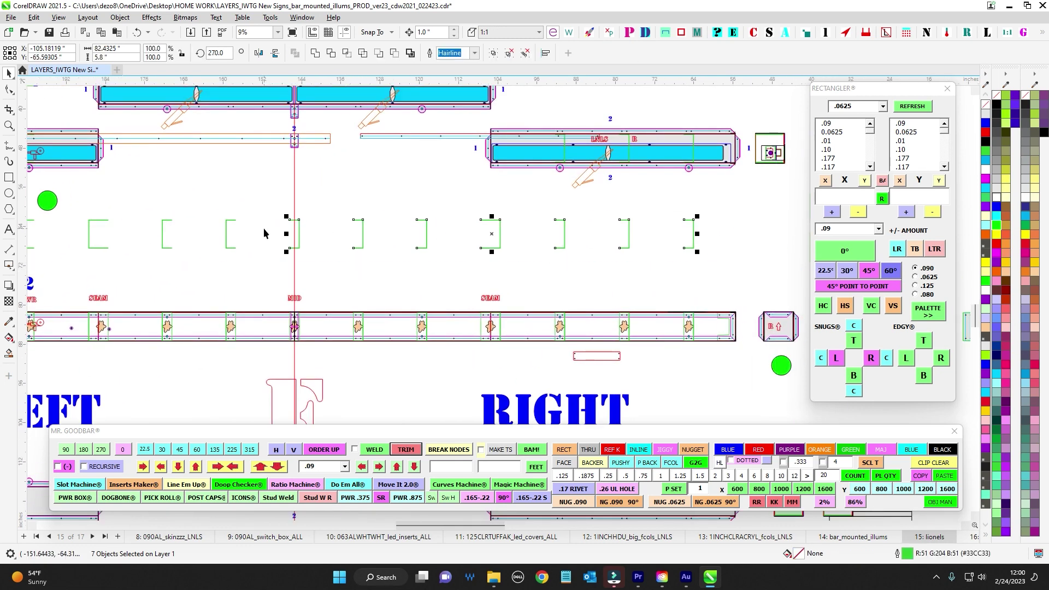
Select the green bracket profiles either side of the right seam, ending with only the wider profile above the SEAM label selected
left_click_drag(265, 203, 444, 271)
left_click_drag(540, 201, 726, 267)
left_click_drag(462, 208, 519, 276)
scroll(520, 278, "up", 1)
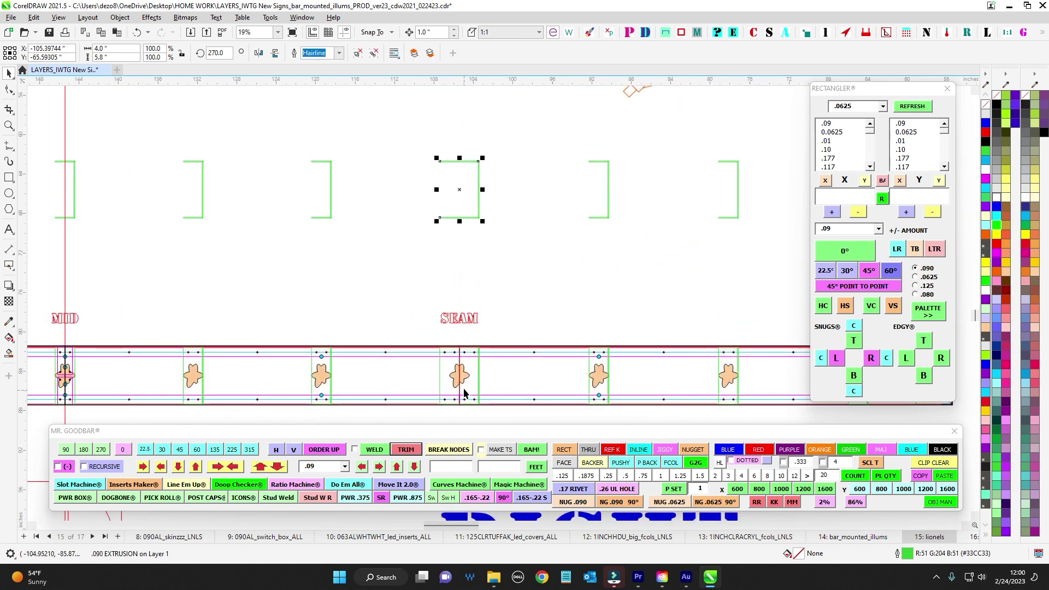
scroll(541, 256, "down", 1)
scroll(680, 241, "down", 1)
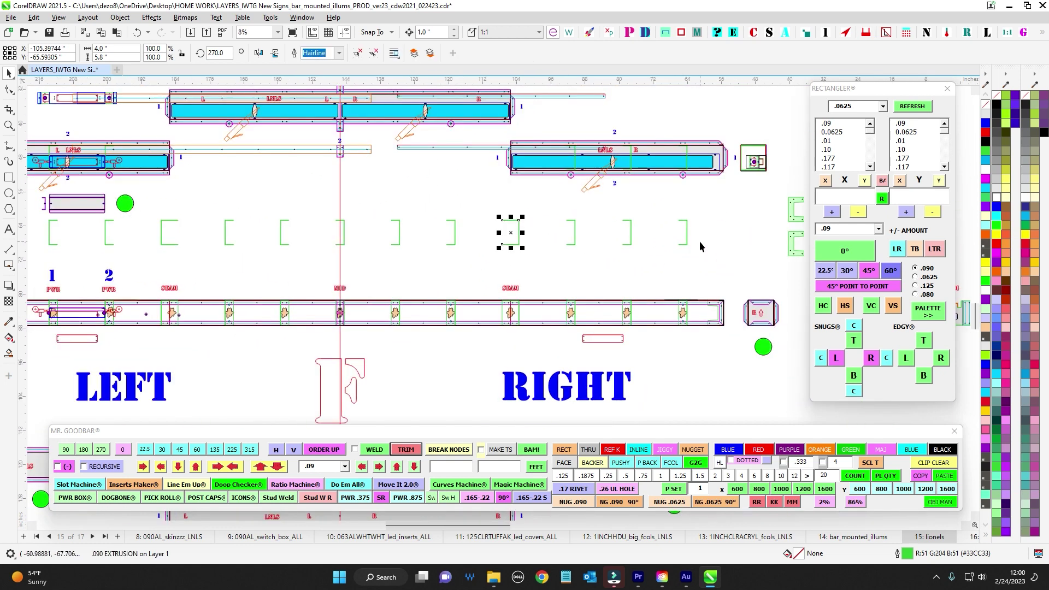
Select the green bracket profiles at the left end and between SEAM and MID, ending with the wider one above the left SEAM label
left_click_drag(303, 255, 578, 284)
scroll(286, 255, "up", 2)
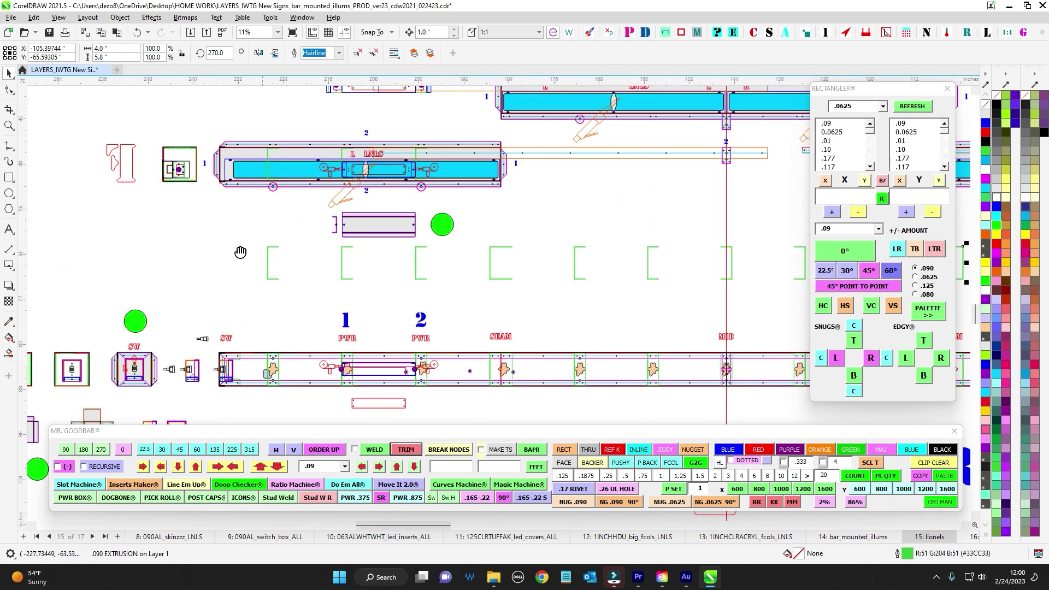
left_click_drag(240, 251, 251, 302)
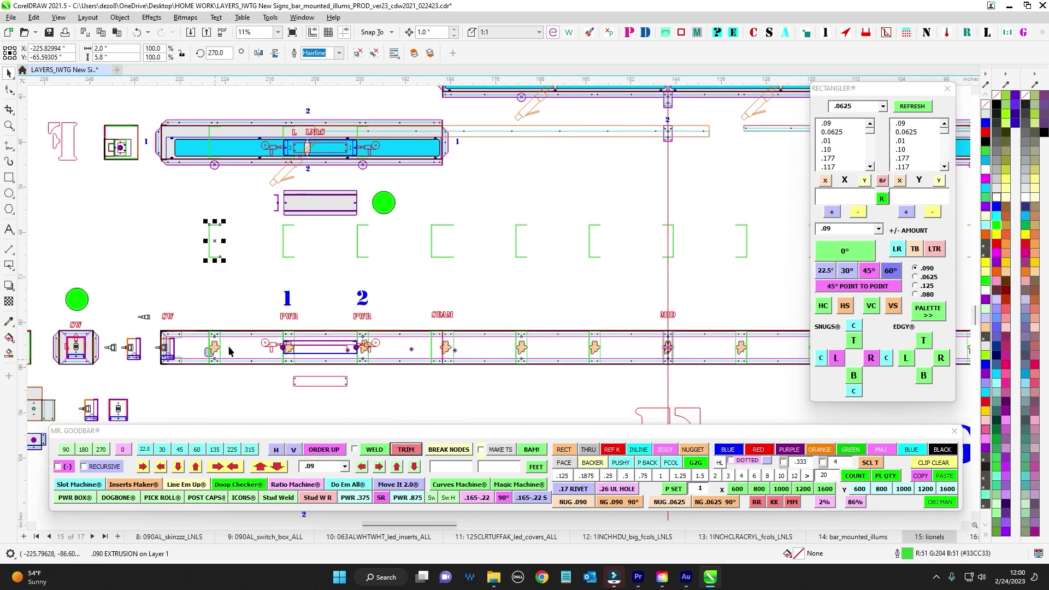
scroll(360, 264, "right", 2)
left_click_drag(455, 221, 562, 287)
scroll(366, 222, "up", 1)
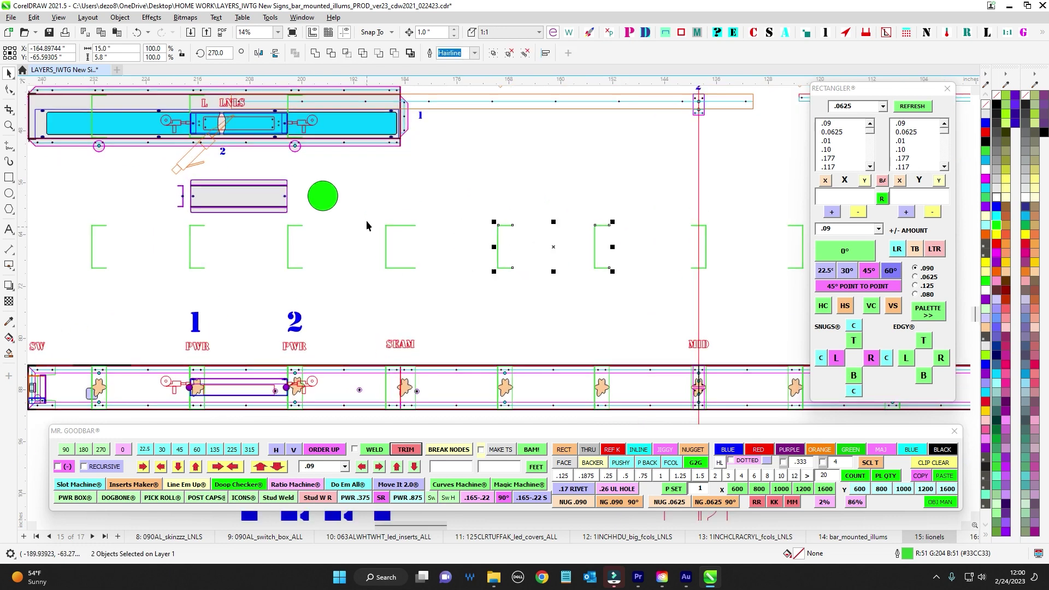
scroll(366, 221, "up", 1)
left_click_drag(366, 221, 448, 295)
scroll(456, 307, "down", 4)
Select the power box assembly between the PWR 1 and PWR 2 brackets in the frame layout
scroll(316, 295, "up", 7)
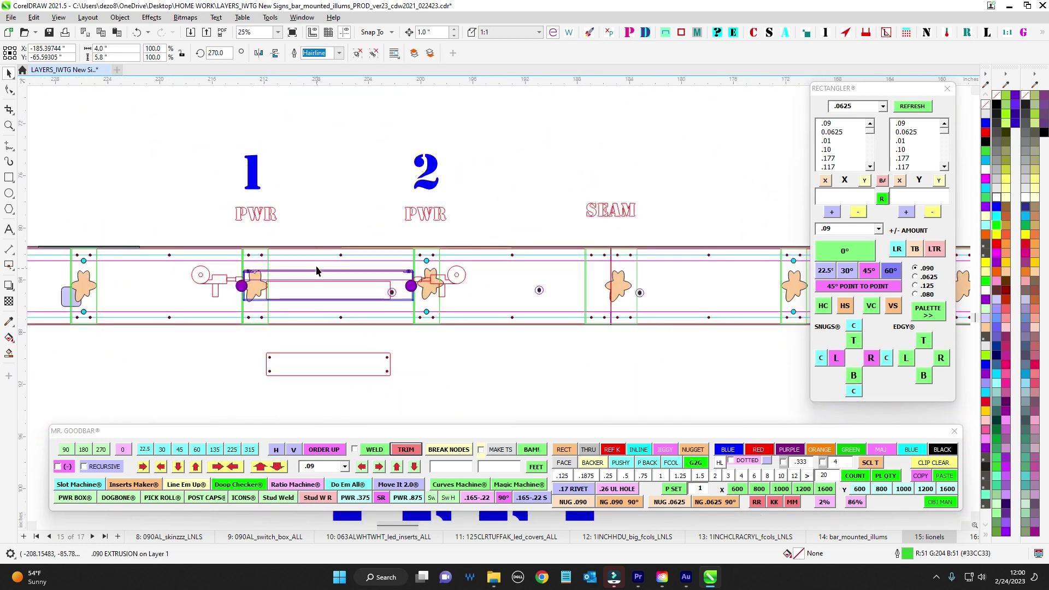
scroll(314, 224, "down", 2)
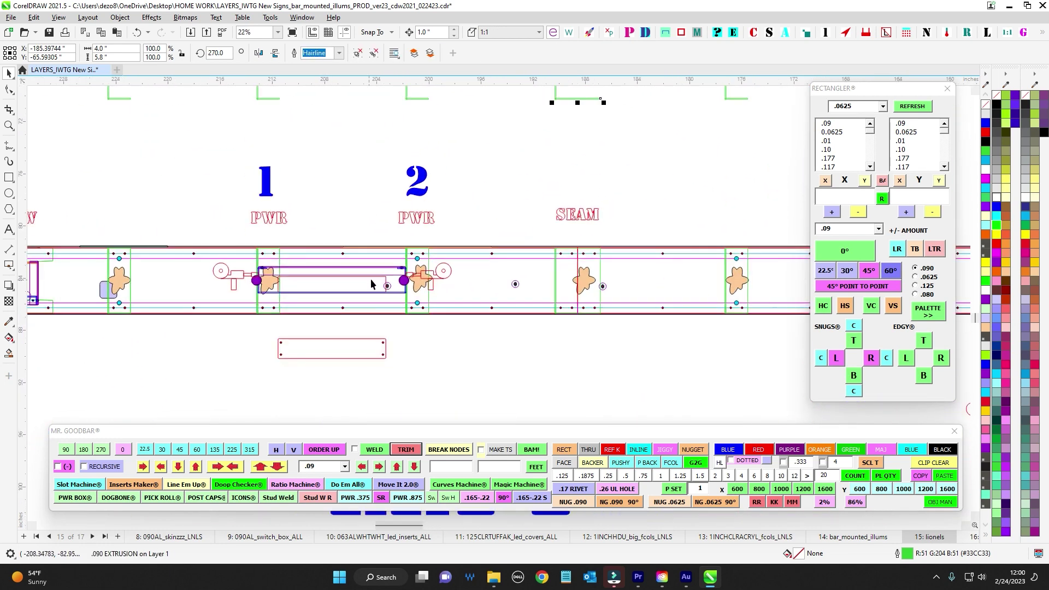
left_click_drag(272, 252, 427, 326)
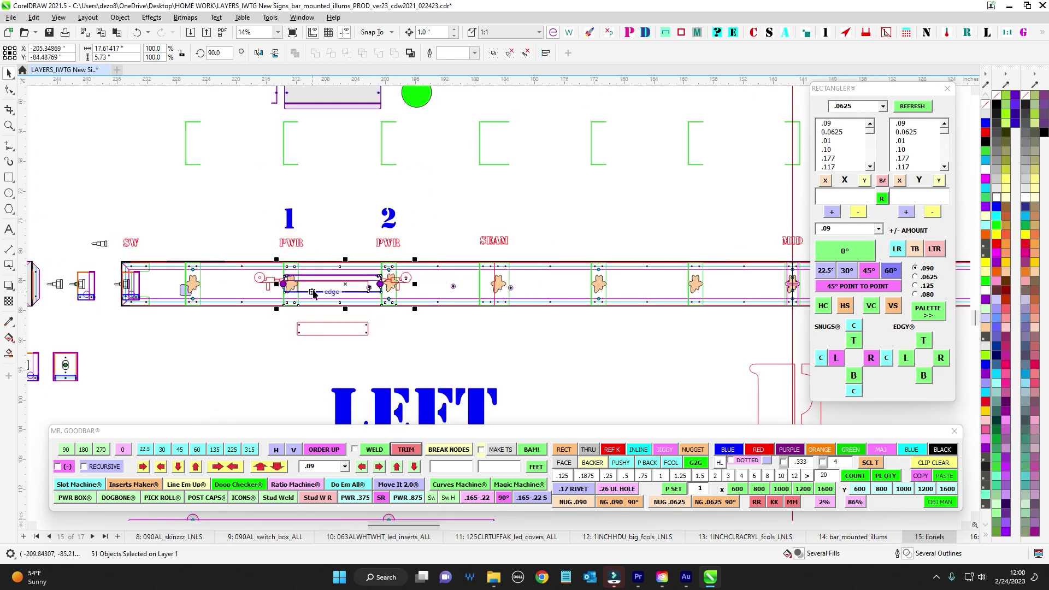
scroll(513, 340, "down", 2)
scroll(408, 306, "down", 2)
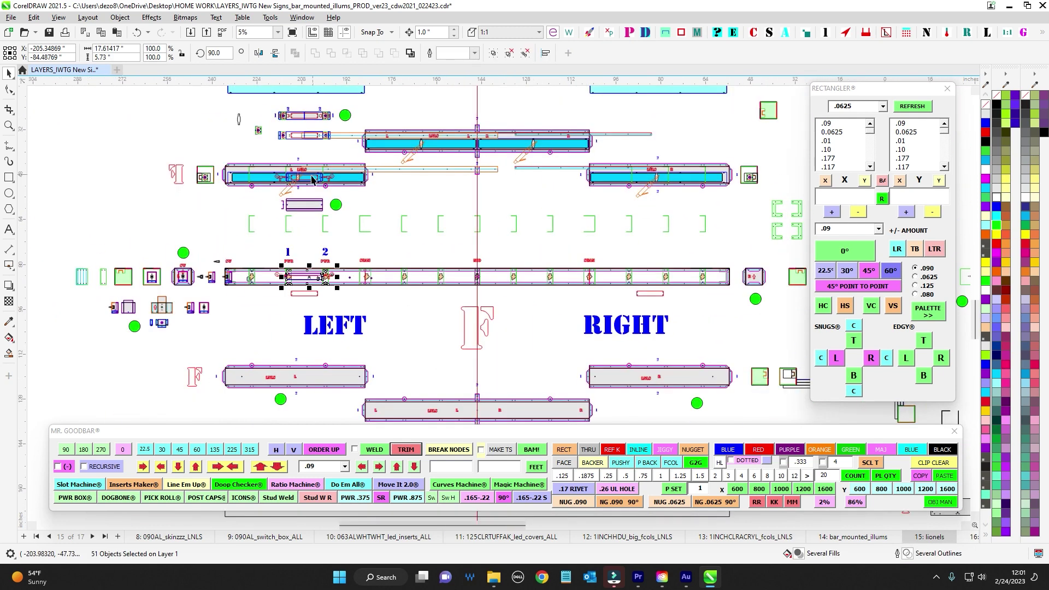
Select the left end parts of the power box detail beside the upper green circle, ending with the small parts below its left number 2
scroll(315, 180, "up", 3)
scroll(322, 205, "down", 2)
left_click_drag(326, 242, 334, 318)
scroll(287, 167, "up", 4)
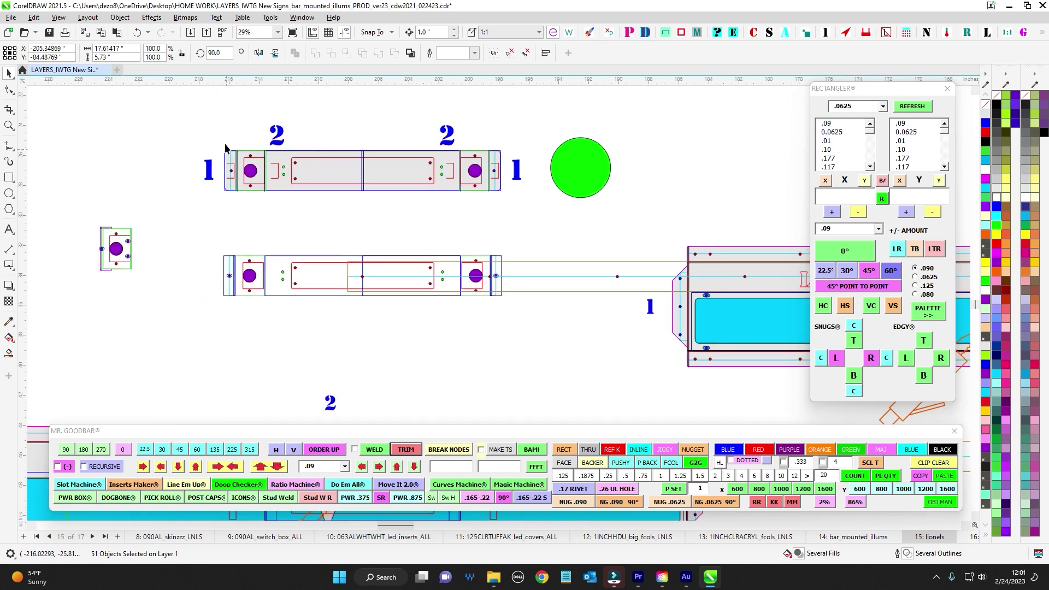
left_click_drag(225, 145, 258, 231)
left_click_drag(262, 129, 308, 227)
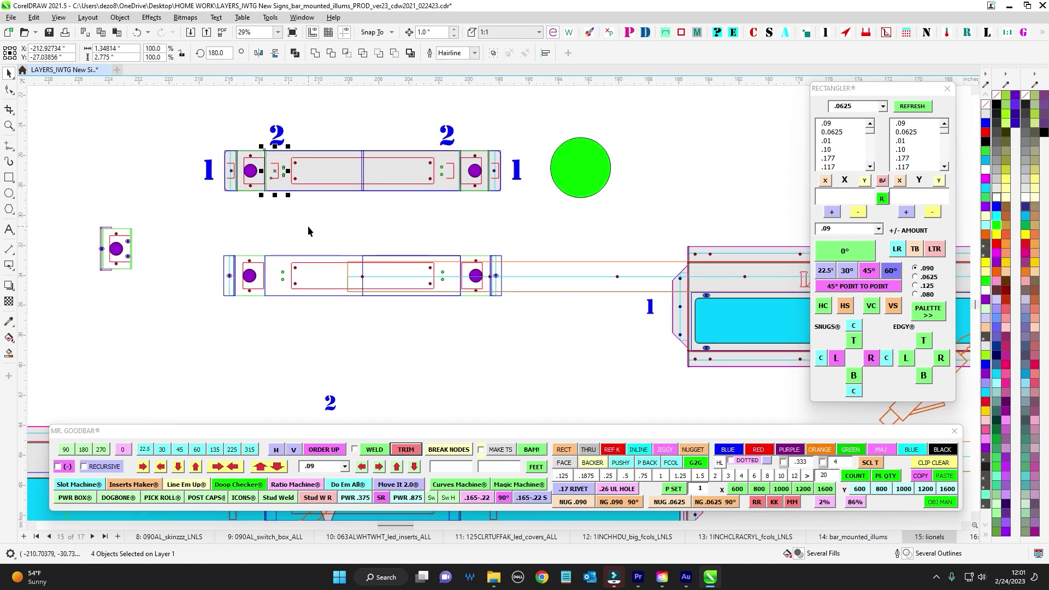
Examine the power box mounted between the two PWR brackets in the frame layout, including its end hardware and the separate cover plate below
scroll(440, 294, "down", 5)
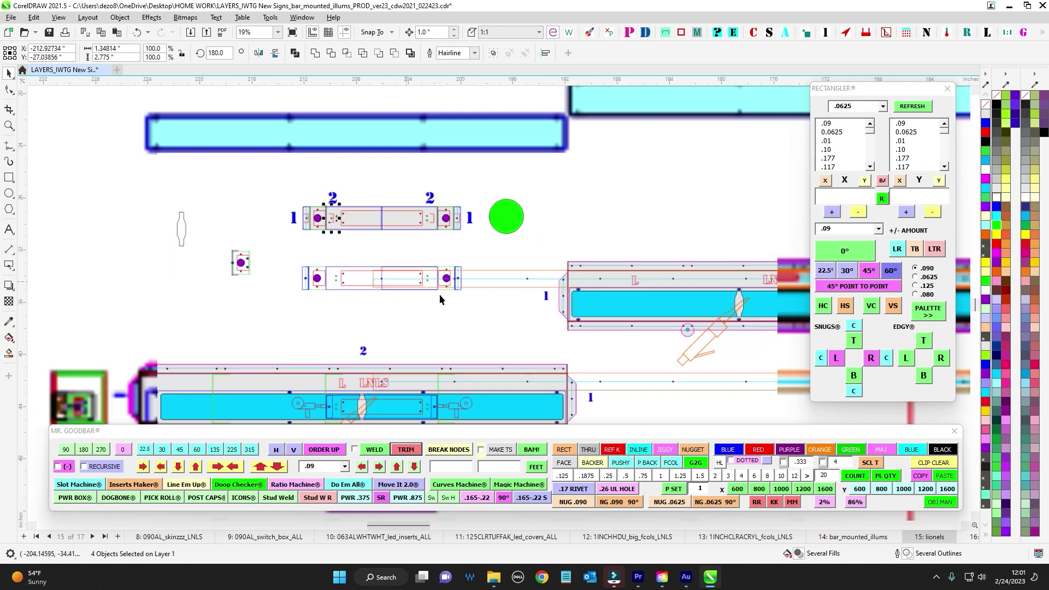
scroll(386, 297, "up", 6)
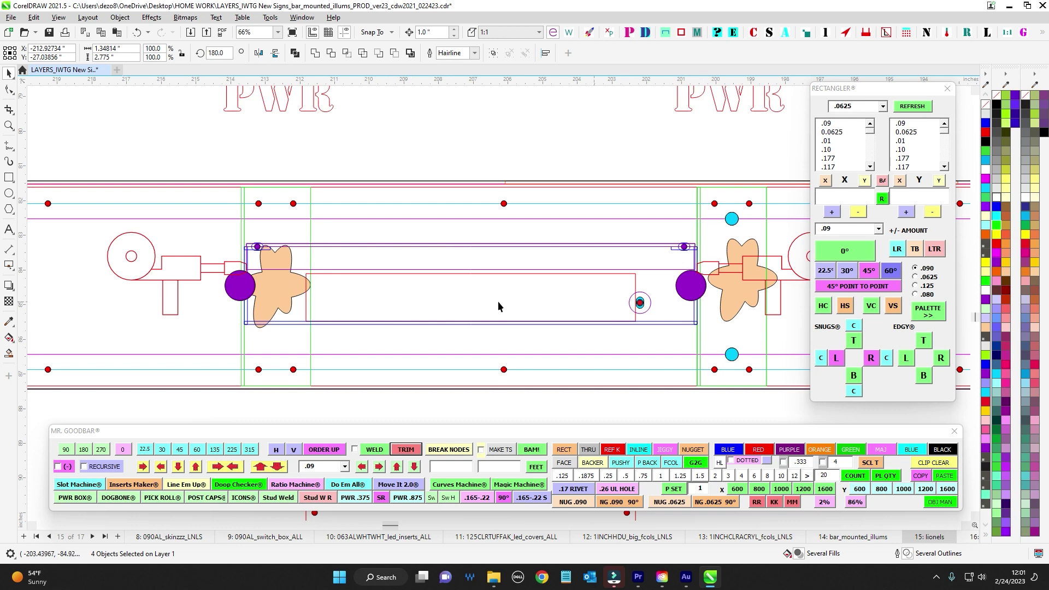
scroll(539, 304, "down", 1)
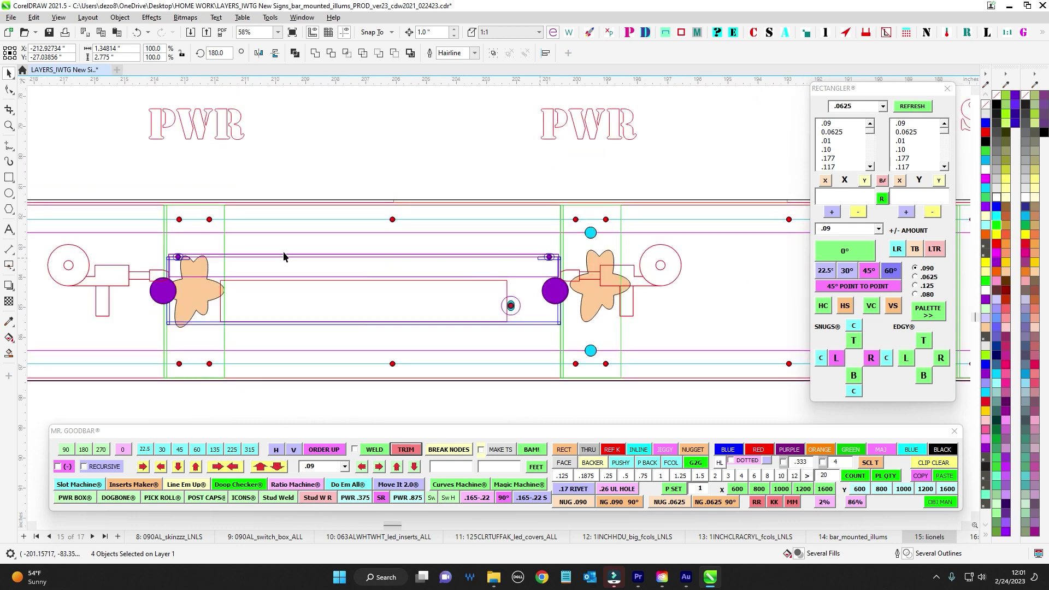
scroll(337, 259, "down", 2)
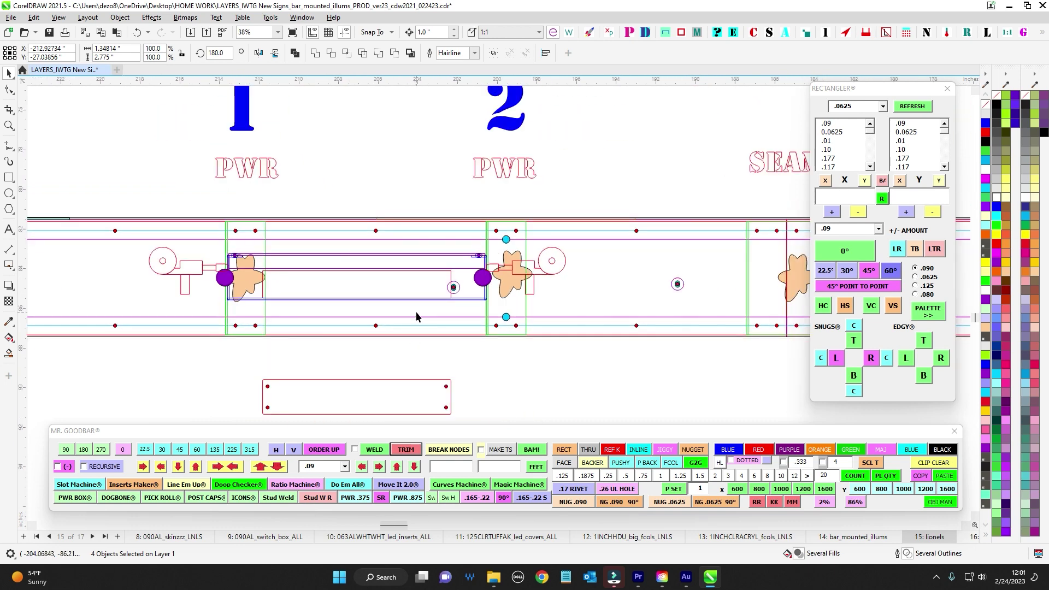
scroll(416, 315, "down", 3)
scroll(384, 307, "up", 1)
scroll(483, 312, "down", 1)
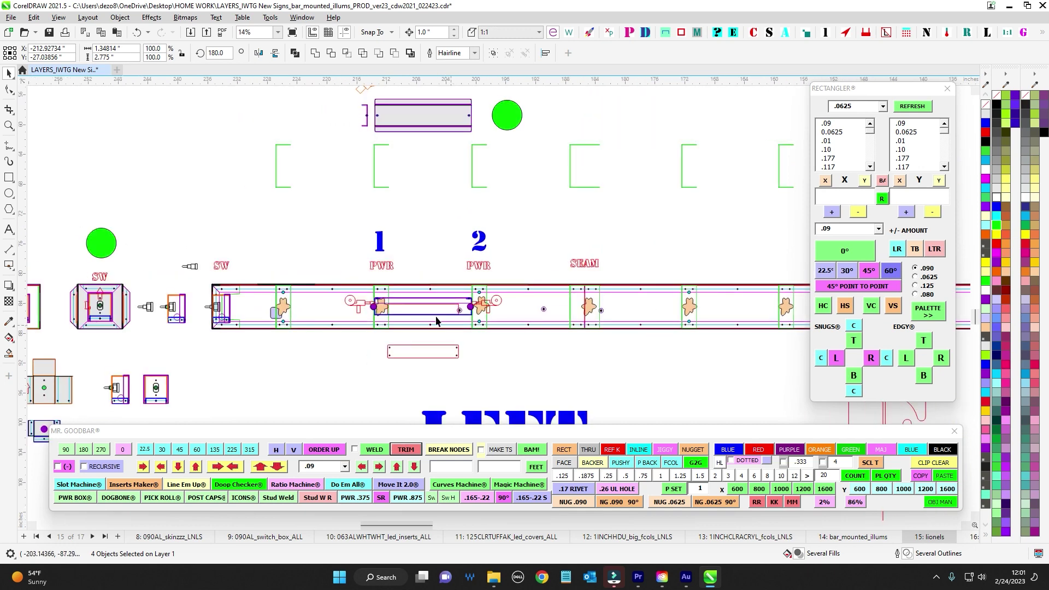
scroll(403, 257, "up", 2)
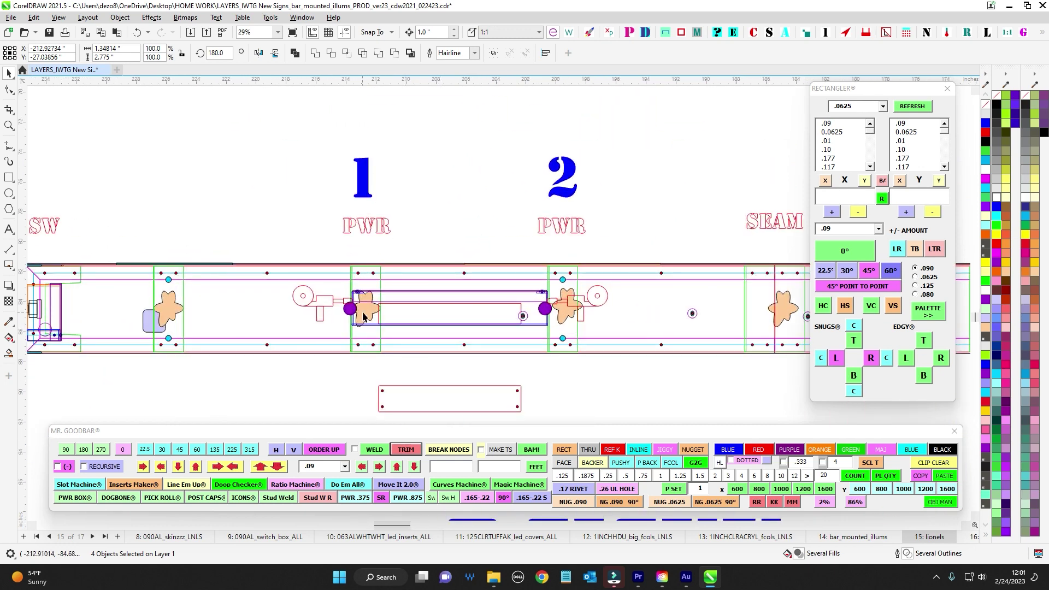
scroll(503, 323, "down", 2)
Select the toggle switch outline inside the SW end of the frame layout
scroll(218, 306, "up", 2)
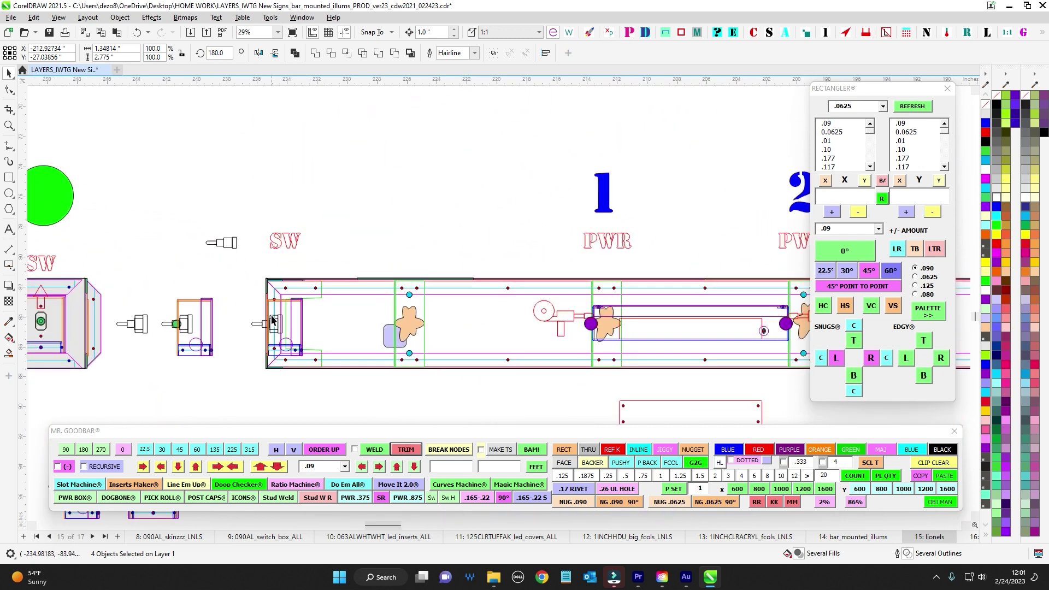
scroll(378, 295, "up", 2)
scroll(520, 314, "down", 1)
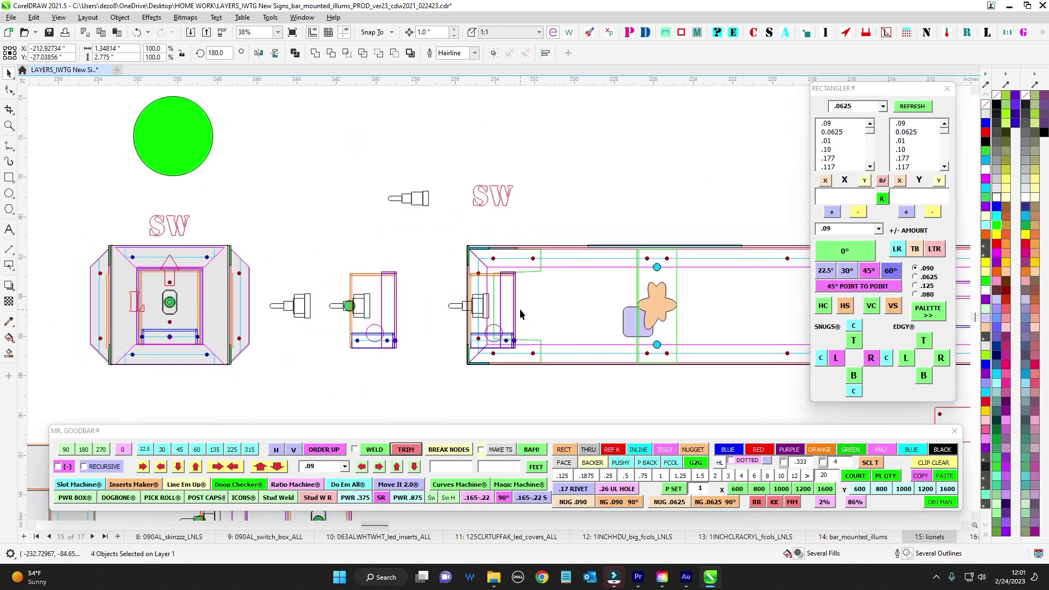
scroll(383, 344, "up", 1)
scroll(492, 303, "up", 4)
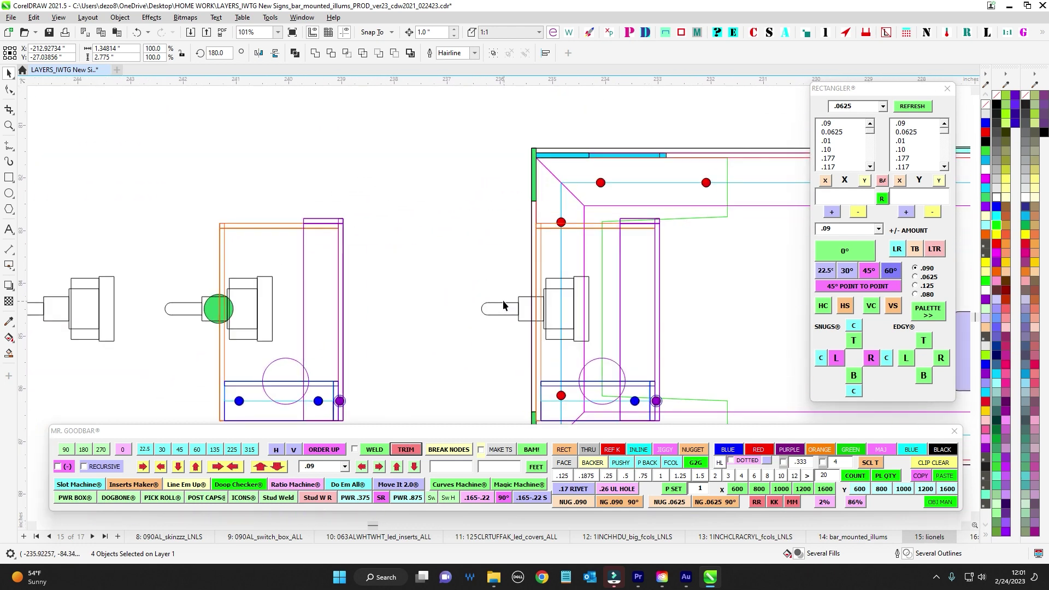
left_click_drag(635, 367, 635, 368)
left_click_drag(704, 292, 667, 295)
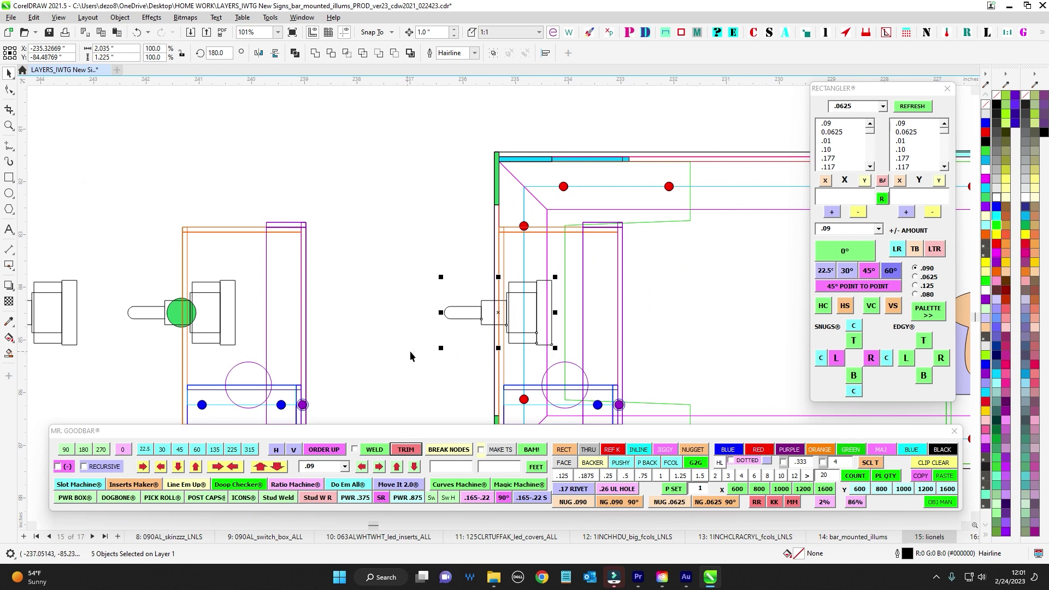
scroll(694, 306, "right", 1)
left_click(668, 304)
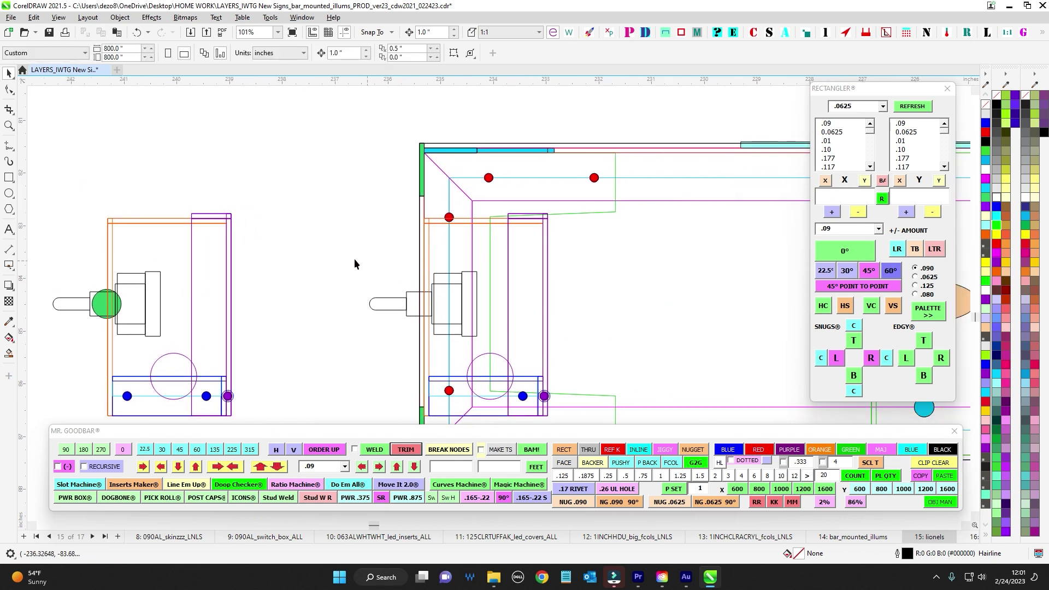
left_click_drag(354, 258, 512, 359)
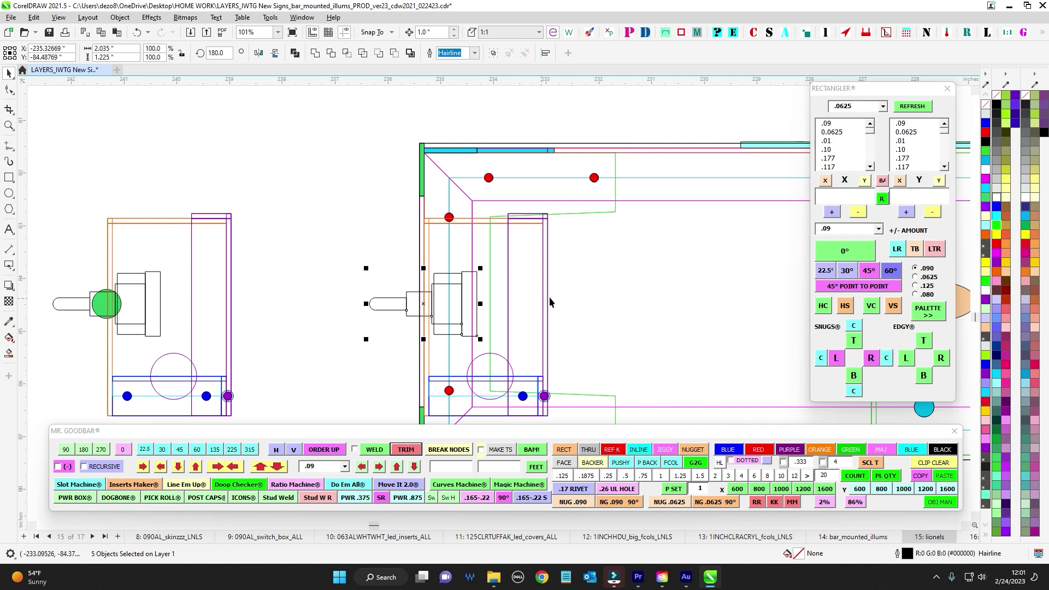
Select the complete switch box assembly with its toggle switch at the SW end of the frame layout
scroll(420, 303, "down", 3)
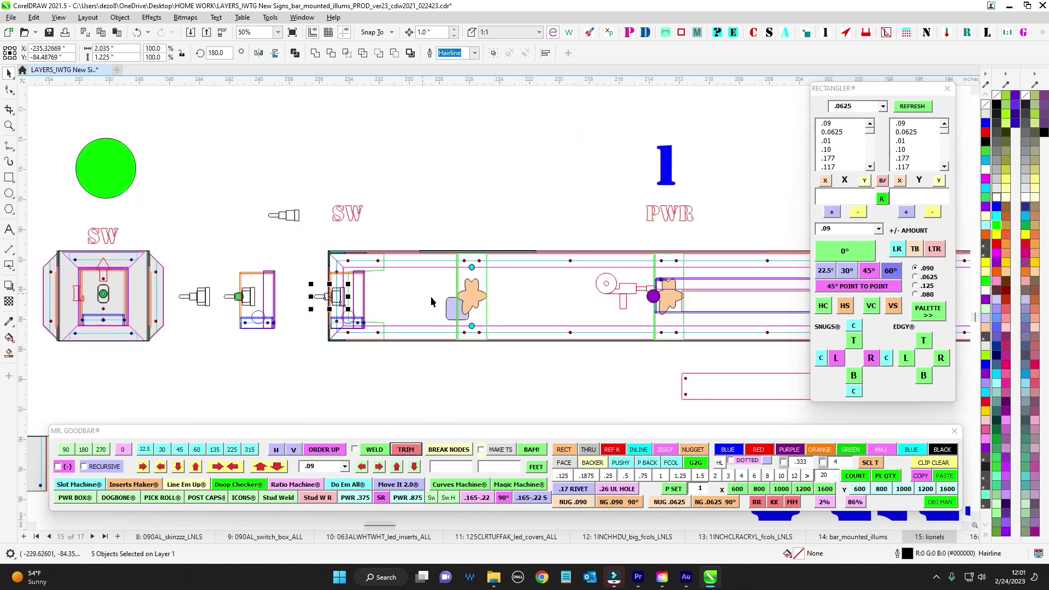
scroll(430, 296, "right", 1)
scroll(326, 361, "up", 4)
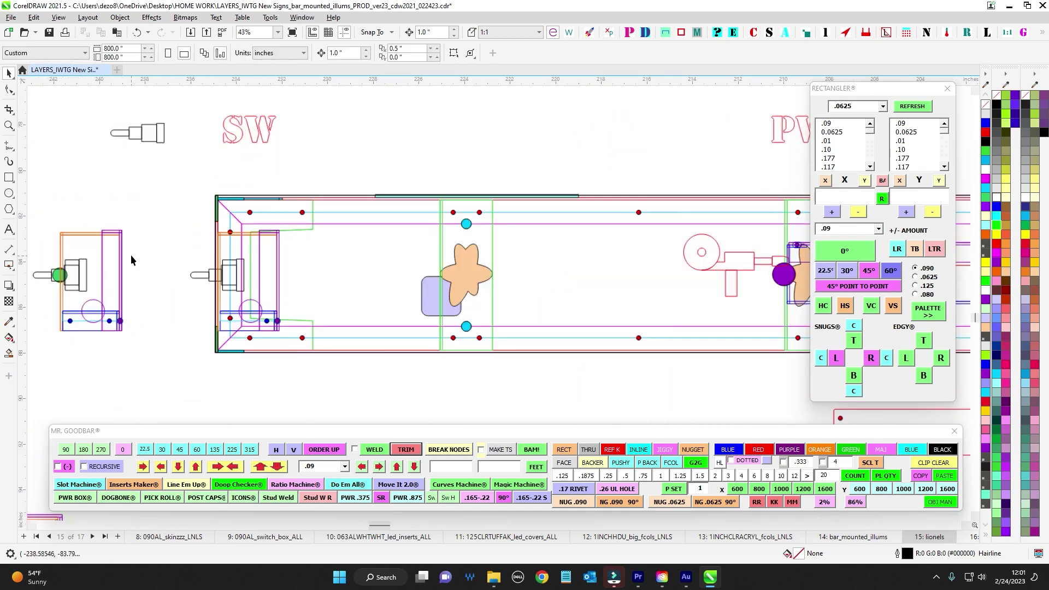
scroll(321, 271, "up", 2)
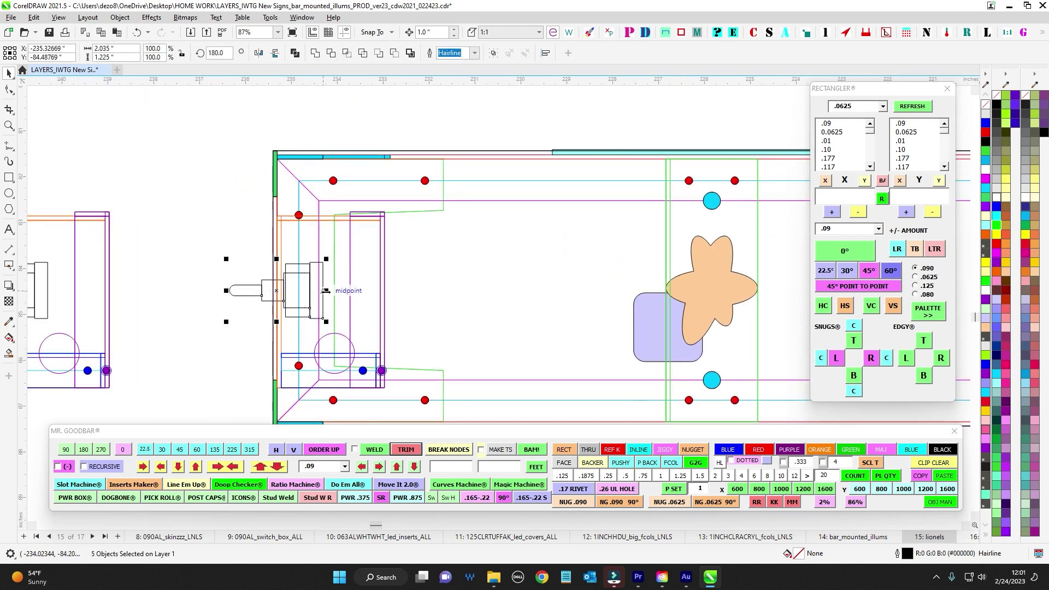
scroll(330, 304, "down", 2)
scroll(355, 267, "up", 1)
scroll(418, 265, "down", 1)
left_click_drag(245, 223, 391, 384)
Examine the separate switch box side view and the row of unfolded switch box parts below, comparing them with the assembly in the frame
scroll(435, 346, "down", 3)
scroll(239, 346, "up", 4)
scroll(239, 348, "up", 2)
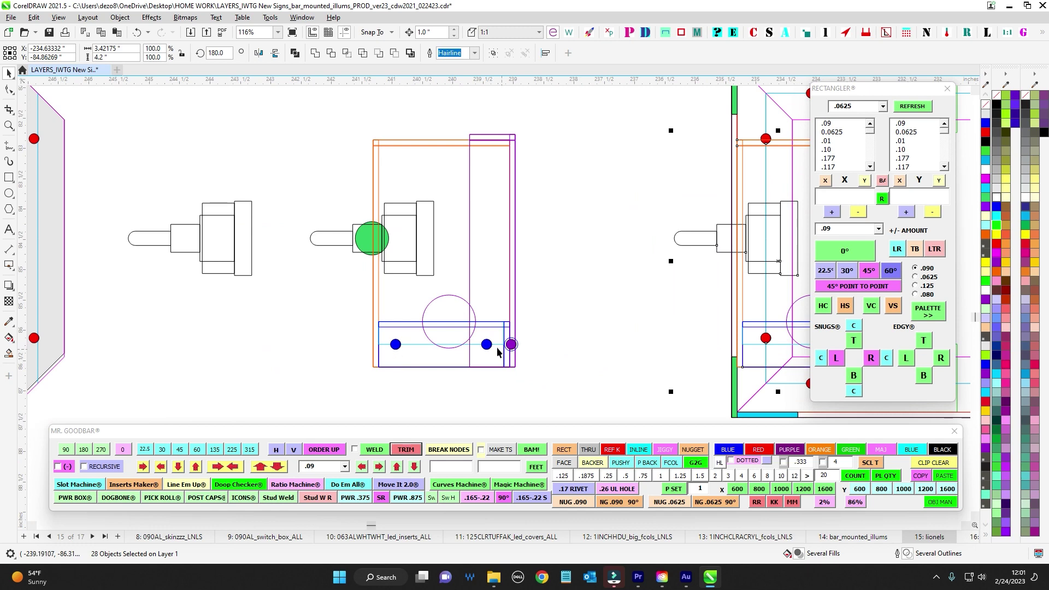
scroll(410, 351, "down", 4)
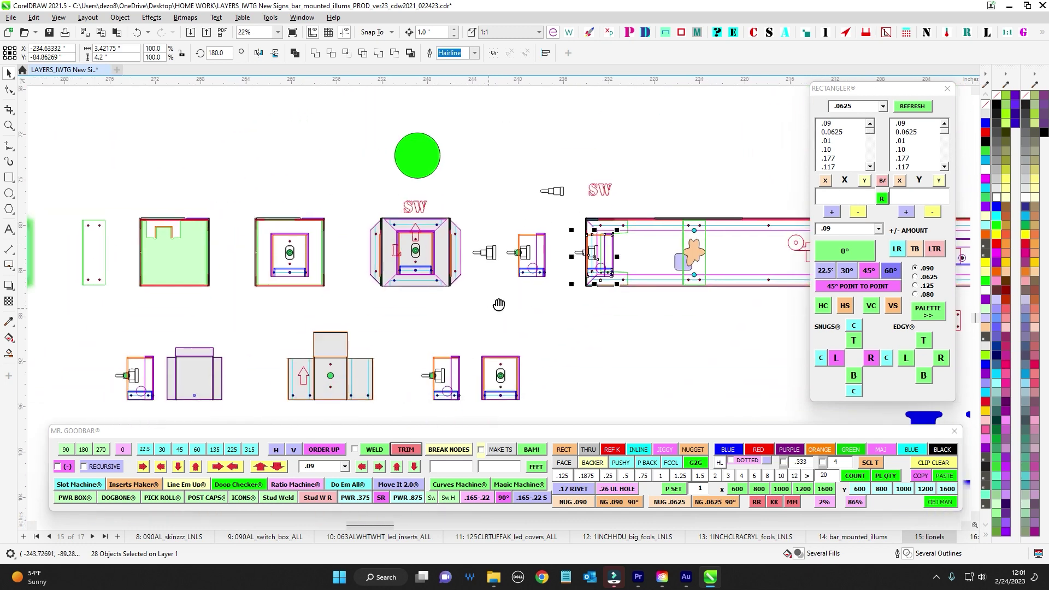
scroll(516, 375, "up", 2)
left_click_drag(479, 277, 454, 305)
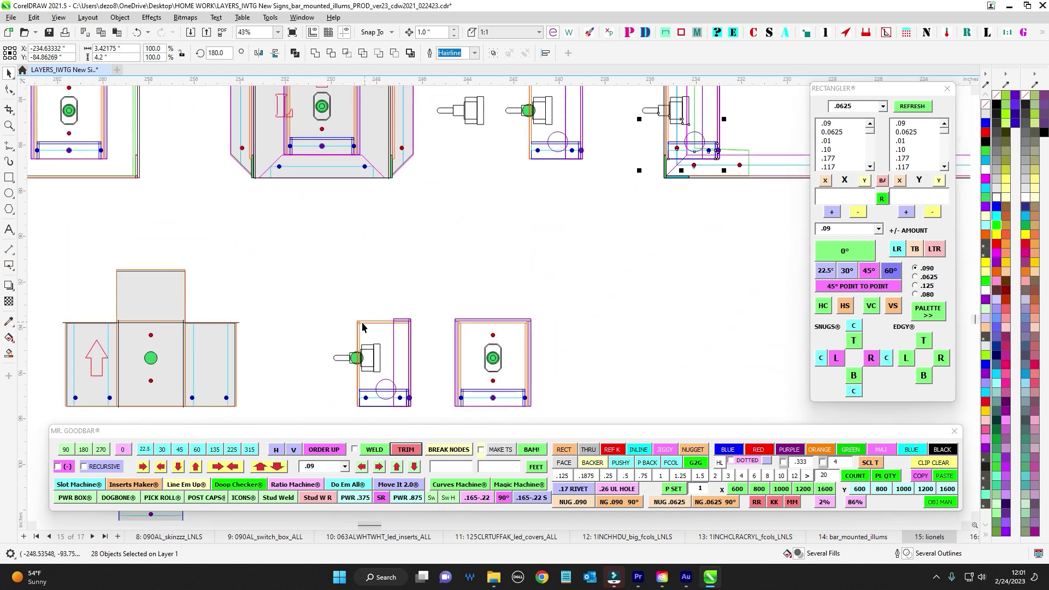
left_click_drag(470, 260, 284, 356)
scroll(544, 182, "up", 1)
scroll(513, 174, "up", 1)
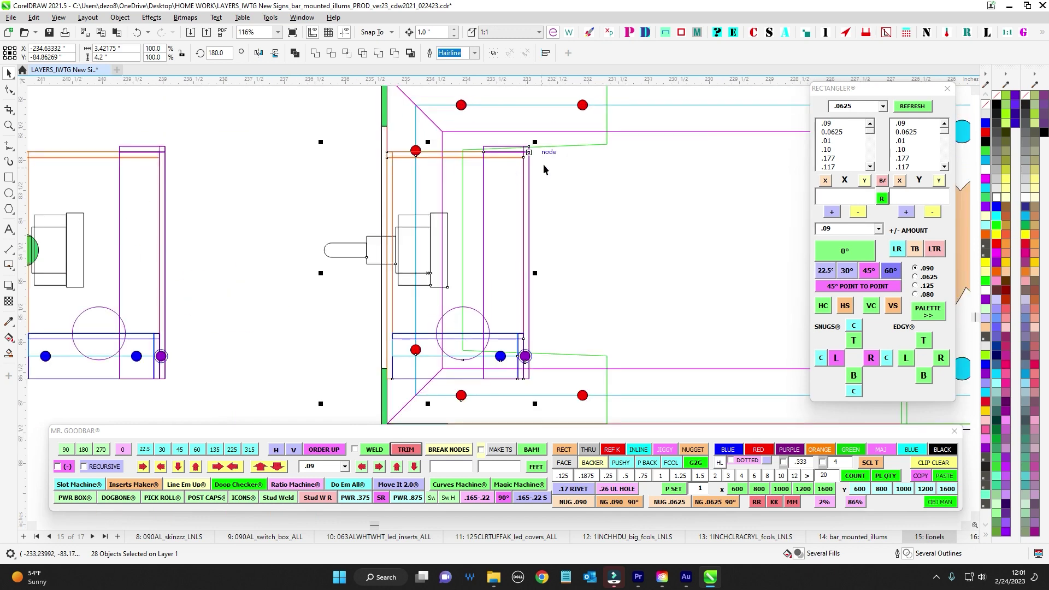
Compare the SW end cap's front view with the switch box in the frame's left end, and clear the selection
scroll(543, 182, "down", 2)
scroll(542, 183, "down", 2)
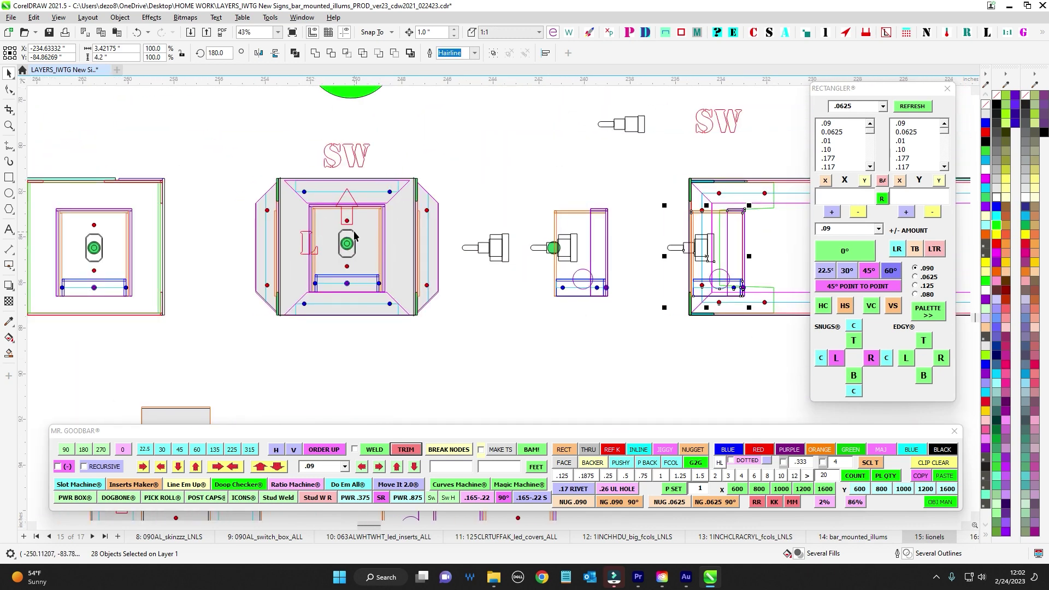
left_click_drag(505, 285, 302, 297)
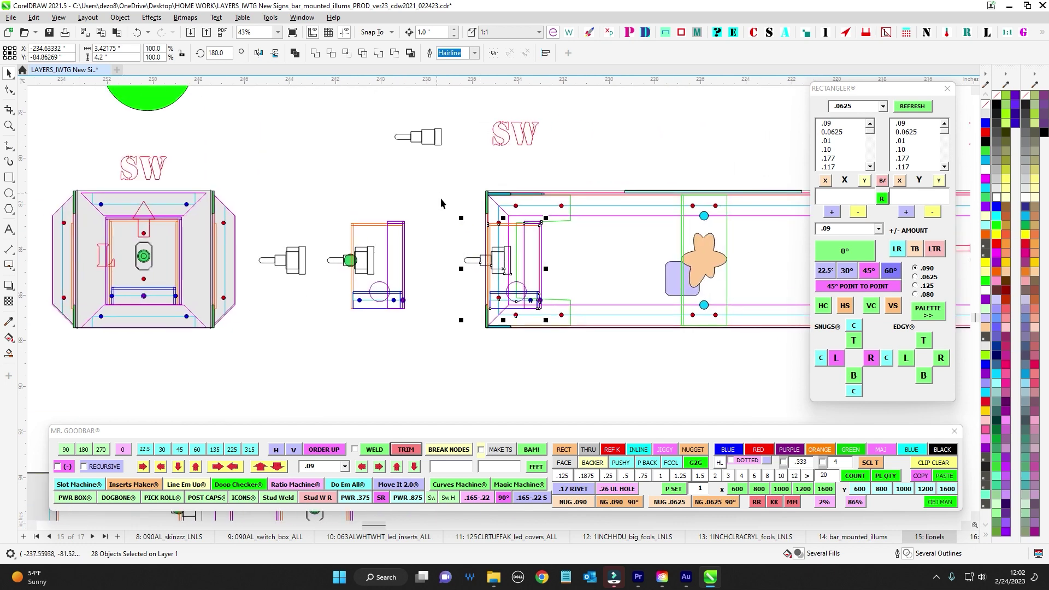
left_click_drag(493, 369, 557, 350)
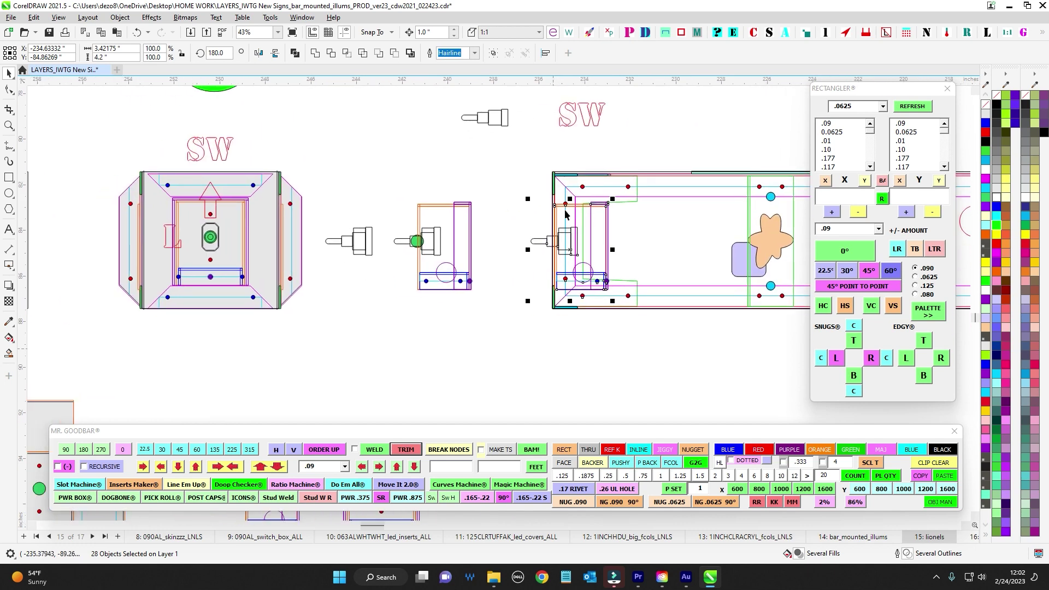
scroll(545, 235, "up", 2)
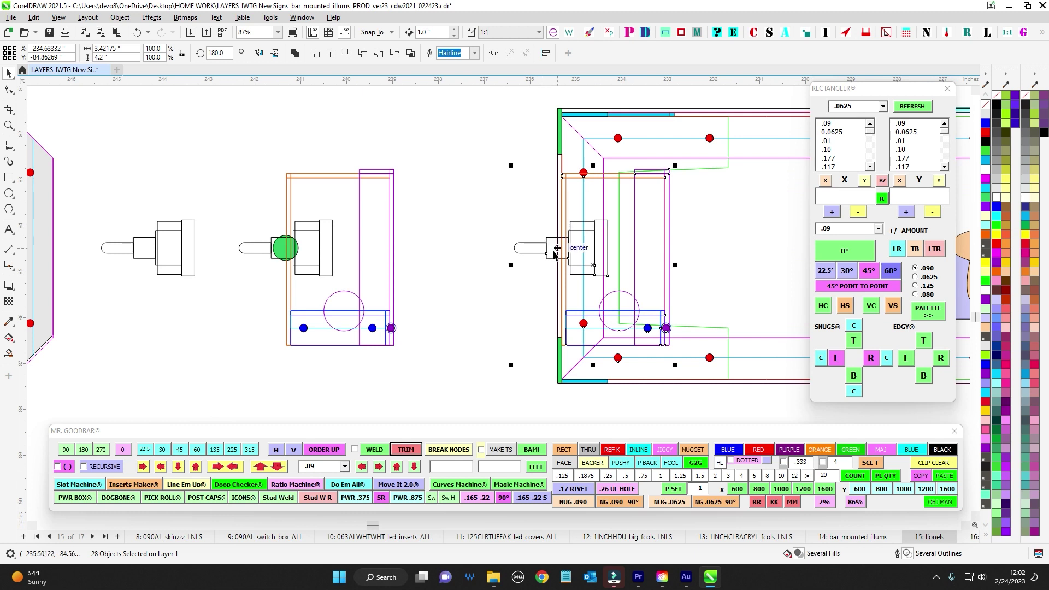
left_click_drag(381, 348, 255, 350)
left_click(359, 234)
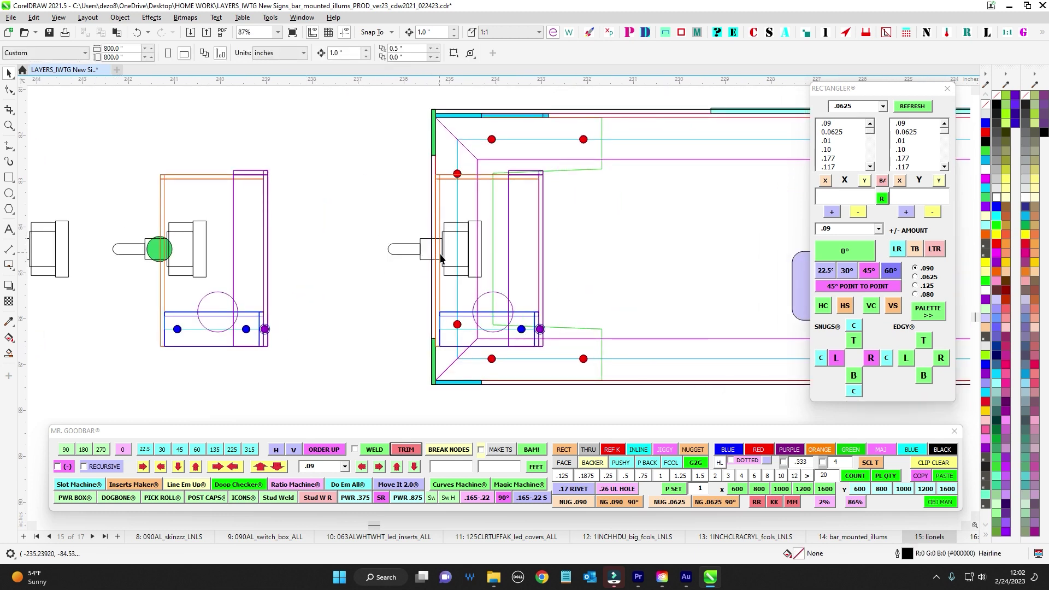
scroll(503, 229, "up", 1)
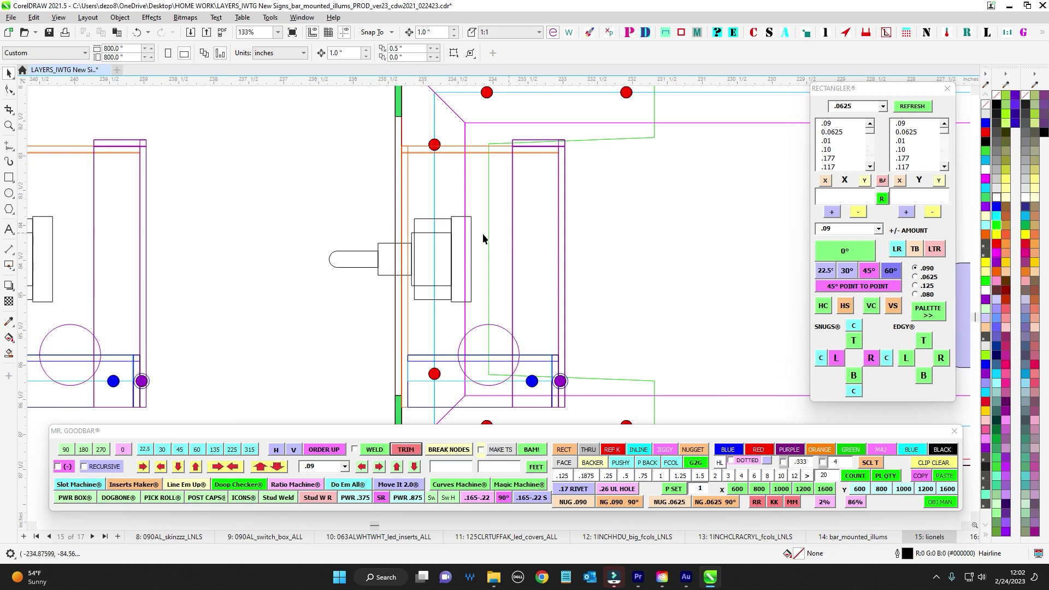
scroll(483, 234, "down", 2)
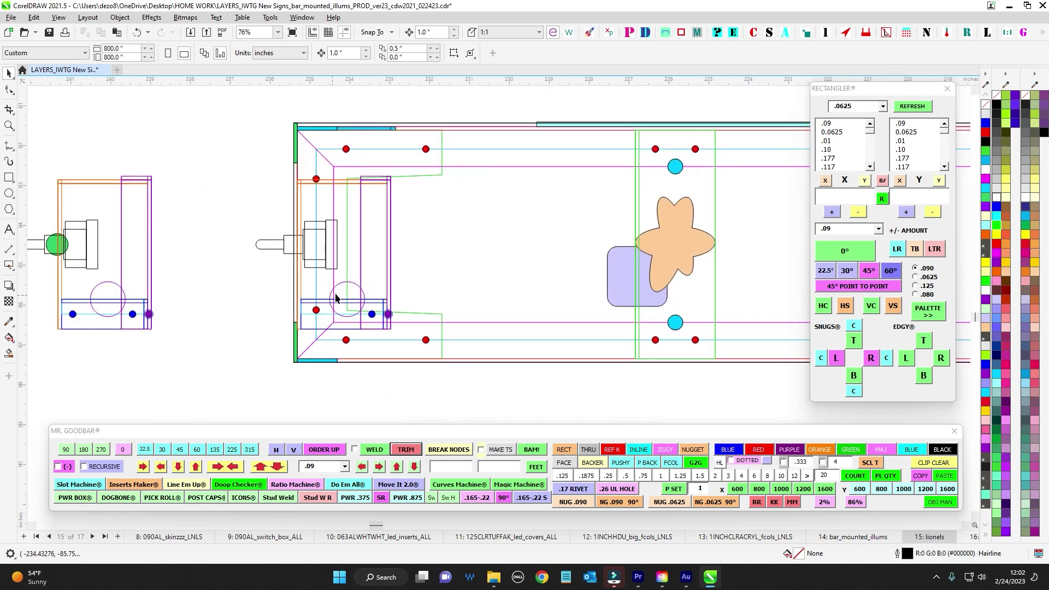
Examine the switch box in the frame's SW end, its unfolded parts, and the frame layout from there to the MID and SEAM marks
scroll(388, 316, "up", 2)
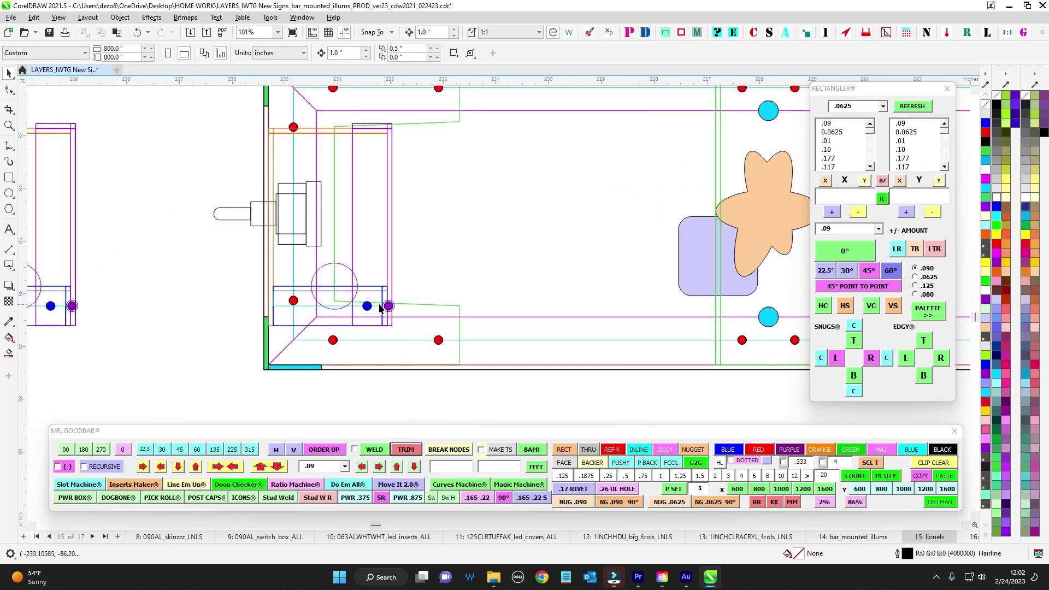
scroll(390, 313, "down", 2)
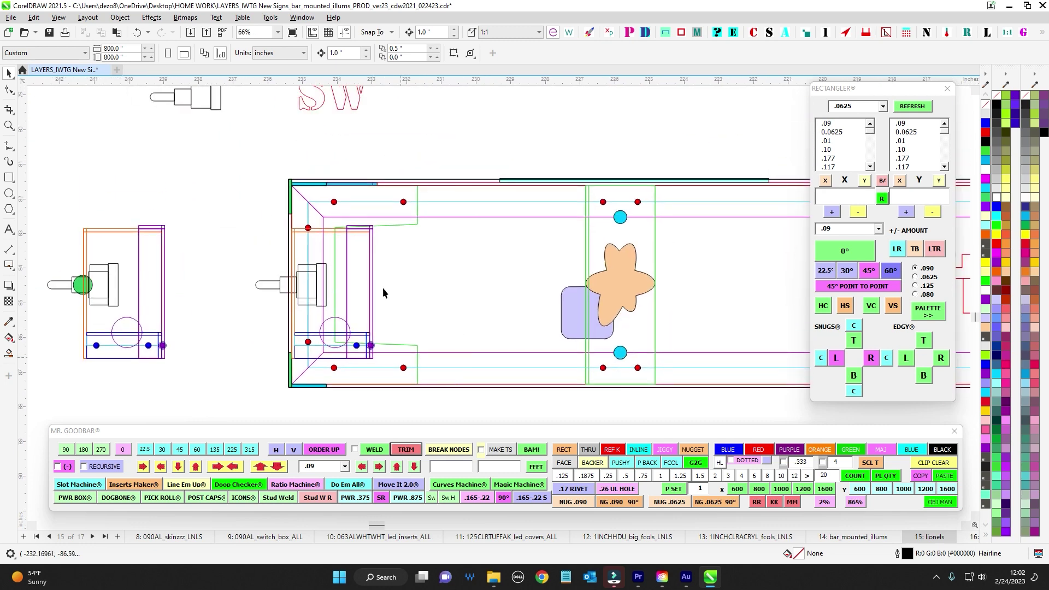
scroll(357, 338, "down", 4)
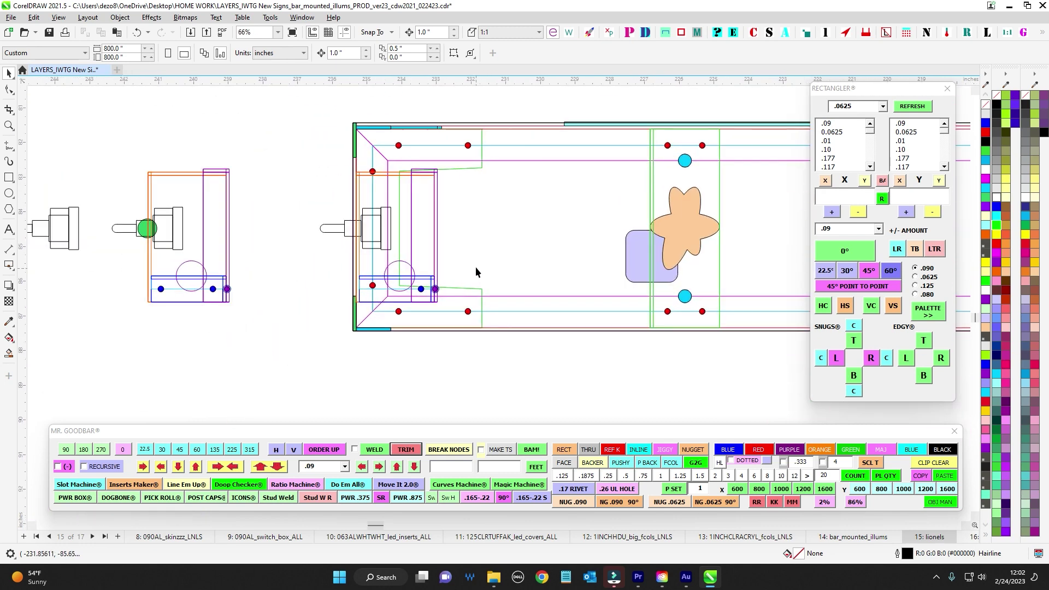
scroll(473, 279, "down", 1)
left_click_drag(593, 322, 728, 251)
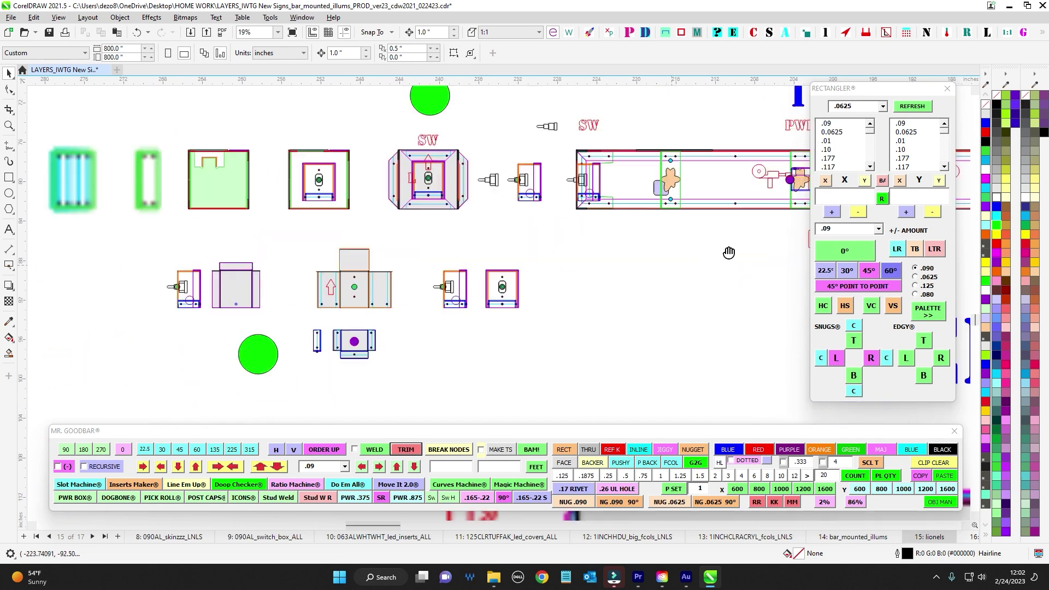
scroll(257, 349, "up", 1)
left_click_drag(555, 243, 337, 314)
scroll(337, 314, "down", 2)
left_click_drag(409, 322, 264, 317)
left_click_drag(593, 311, 462, 322)
scroll(460, 322, "down", 1)
left_click_drag(592, 340, 312, 352)
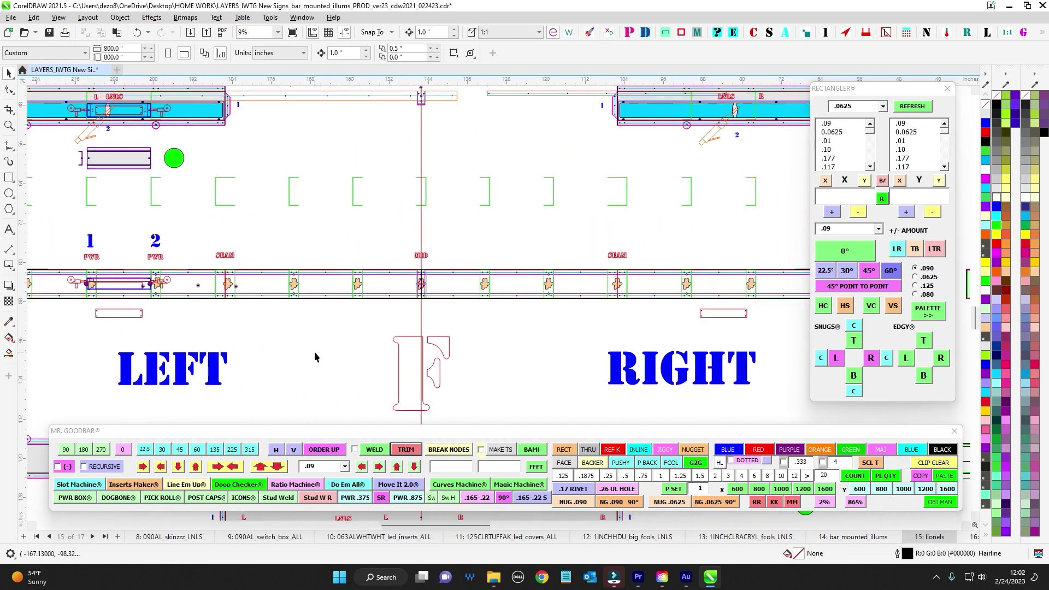
Examine the RIGHT half of the frame and the blue-filled LNLS panels above it, comparing them with the LEFT half
left_click_drag(716, 210, 518, 233)
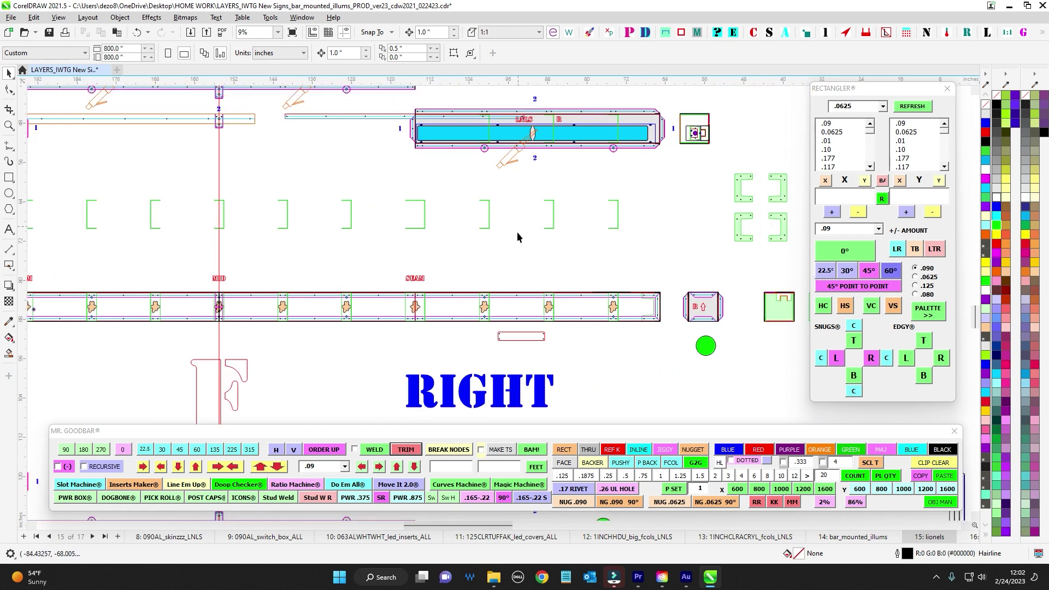
scroll(477, 293, "down", 1)
left_click_drag(440, 158, 443, 196)
scroll(443, 197, "up", 2)
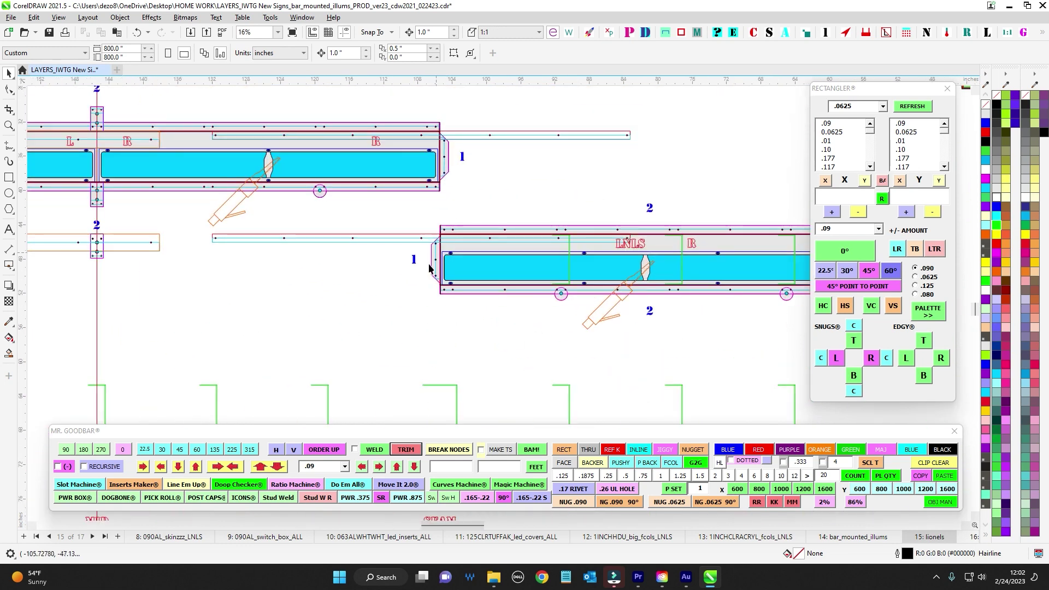
left_click_drag(280, 296, 785, 337)
scroll(284, 342, "down", 1)
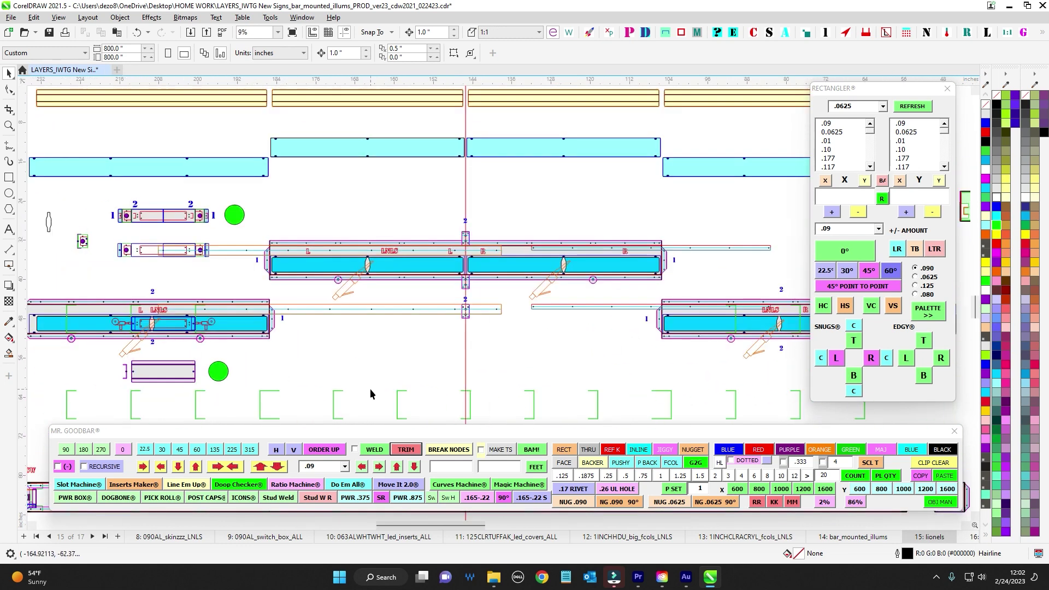
scroll(353, 335, "down", 1)
left_click_drag(370, 391, 349, 238)
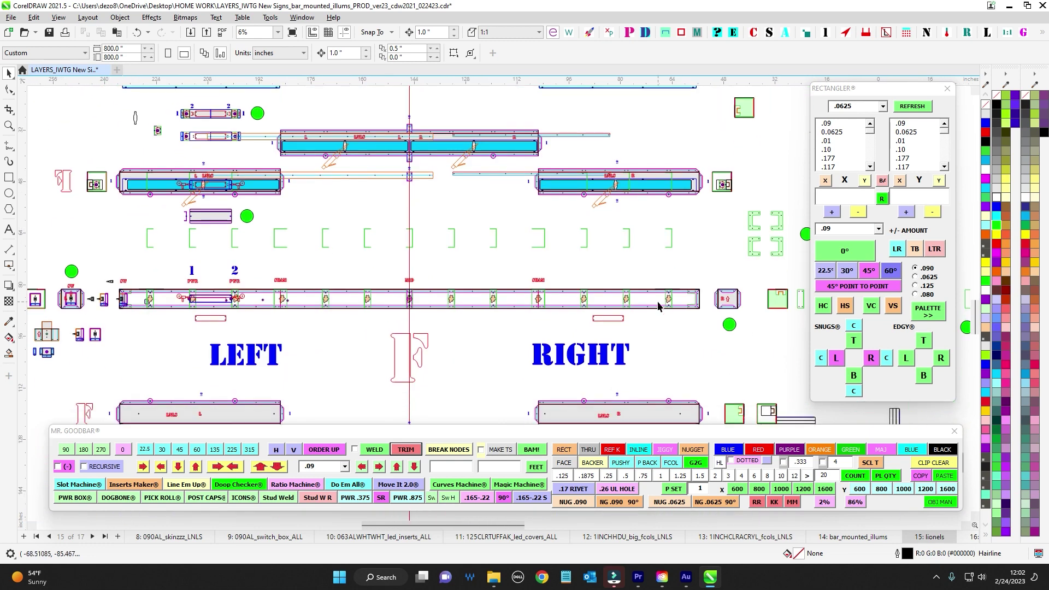
Examine the row of unfolded L, R, PWR and SEAM brackets beside the RIGHT frame end, including their notches and square cutouts
left_click_drag(675, 245, 577, 340)
left_click_drag(701, 280, 415, 187)
scroll(640, 292, "up", 1)
left_click_drag(667, 290, 188, 243)
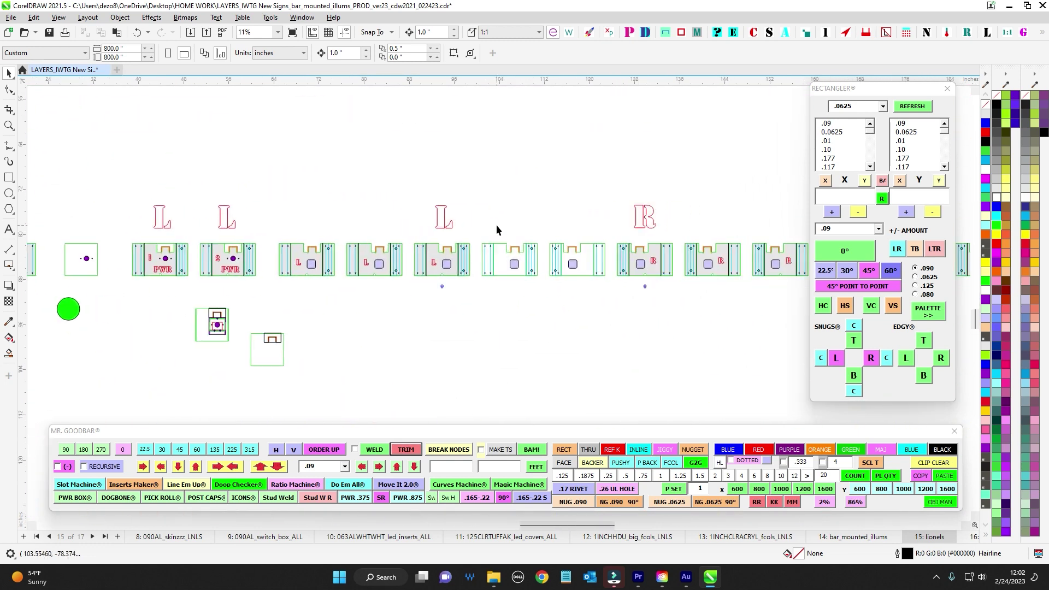
scroll(496, 229, "up", 3)
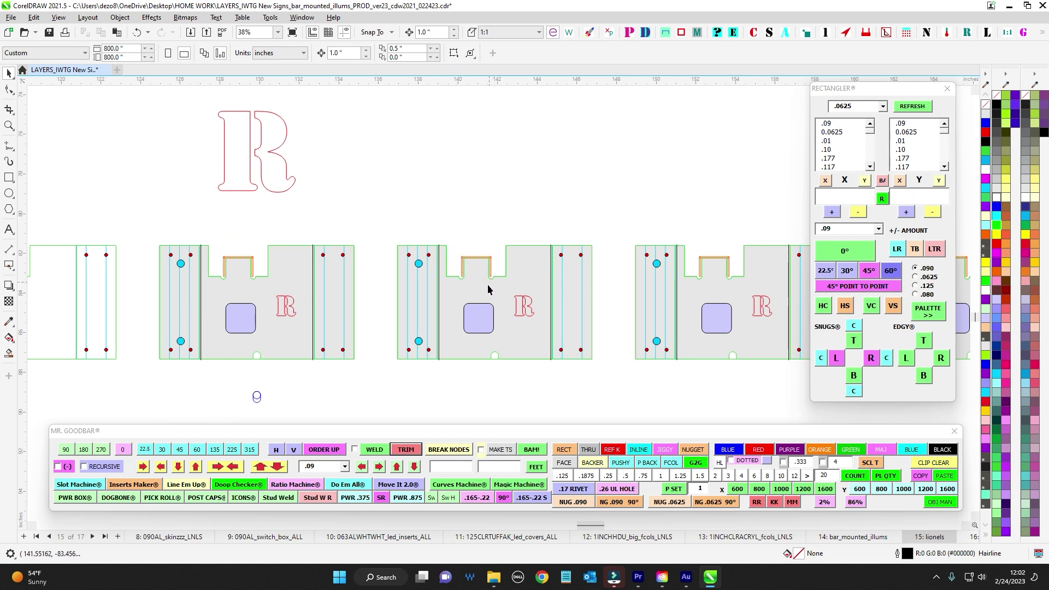
scroll(487, 284, "down", 5)
scroll(420, 310, "up", 4)
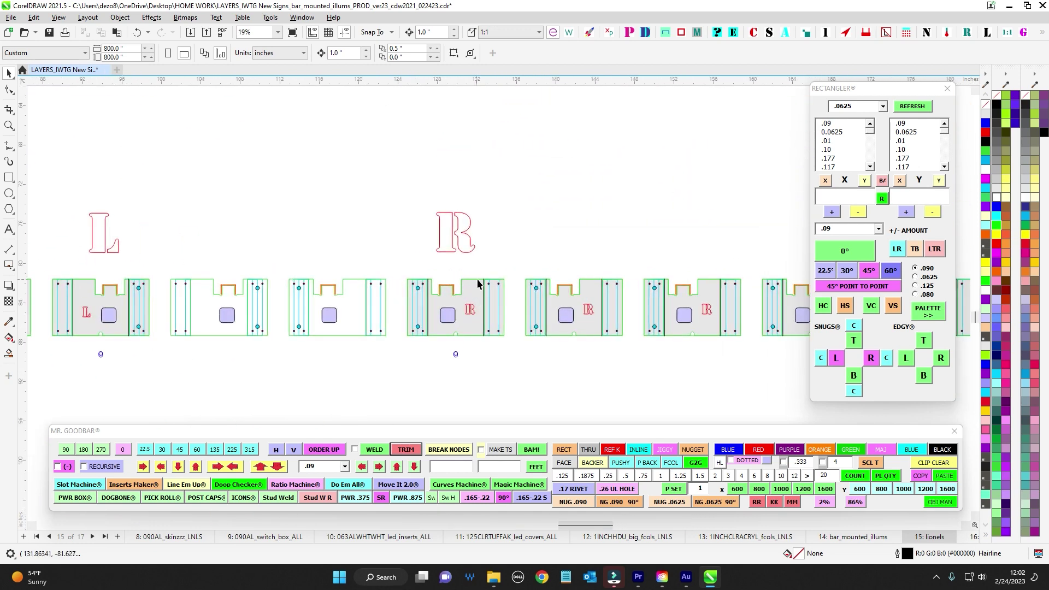
scroll(453, 326, "down", 3)
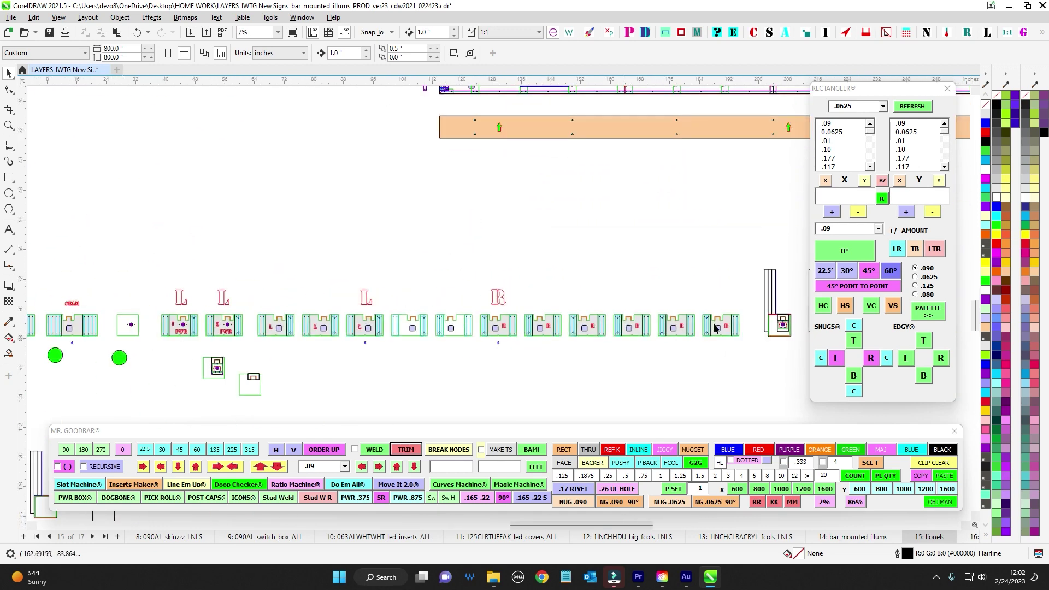
scroll(382, 328, "down", 1)
scroll(498, 337, "up", 3)
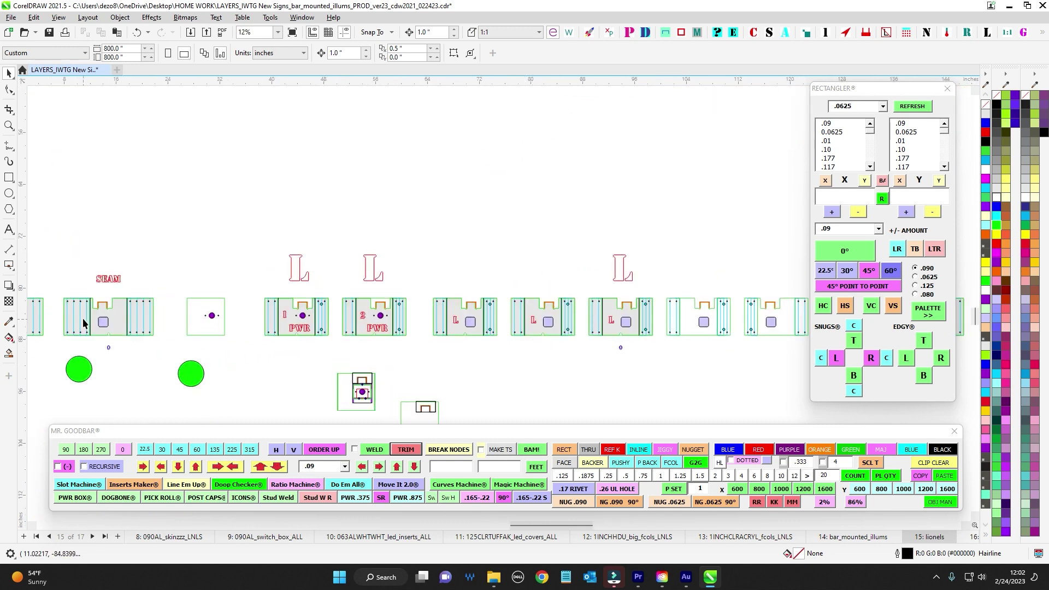
scroll(173, 258, "down", 5)
scroll(419, 274, "up", 6)
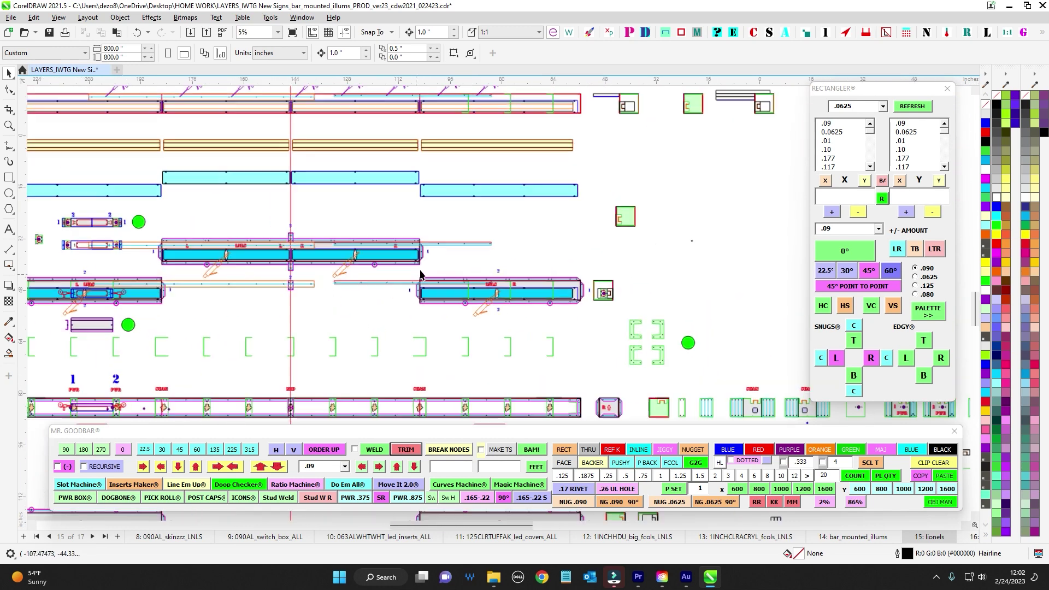
Survey the layout from the FOUNTAIN and FACE views across the bracket row to the sign cross-sections beyond the last R bracket
scroll(600, 304, "down", 4)
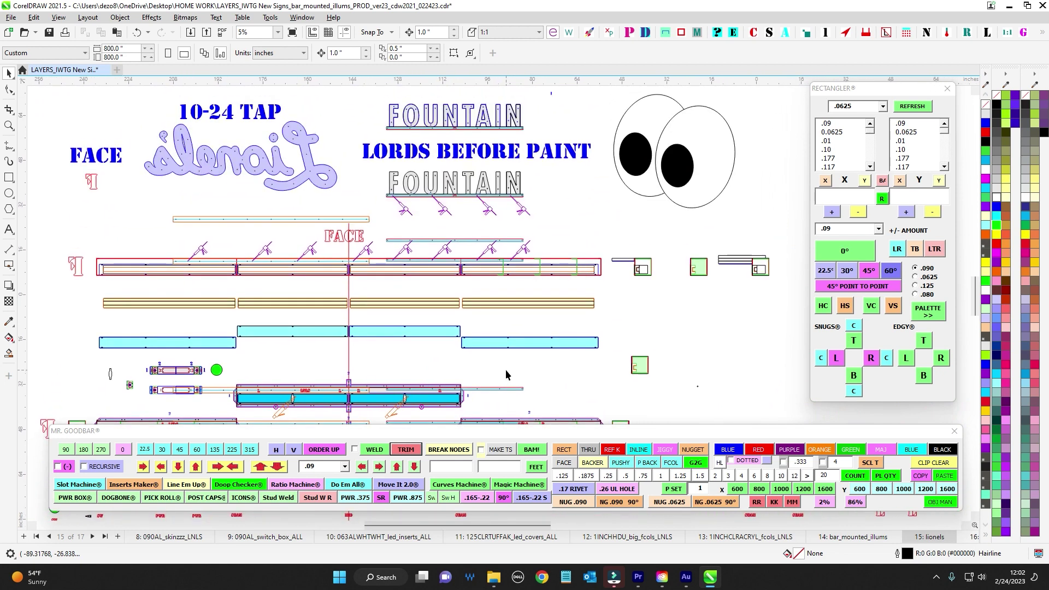
left_click_drag(668, 273, 513, 301)
left_click_drag(567, 357, 427, 133)
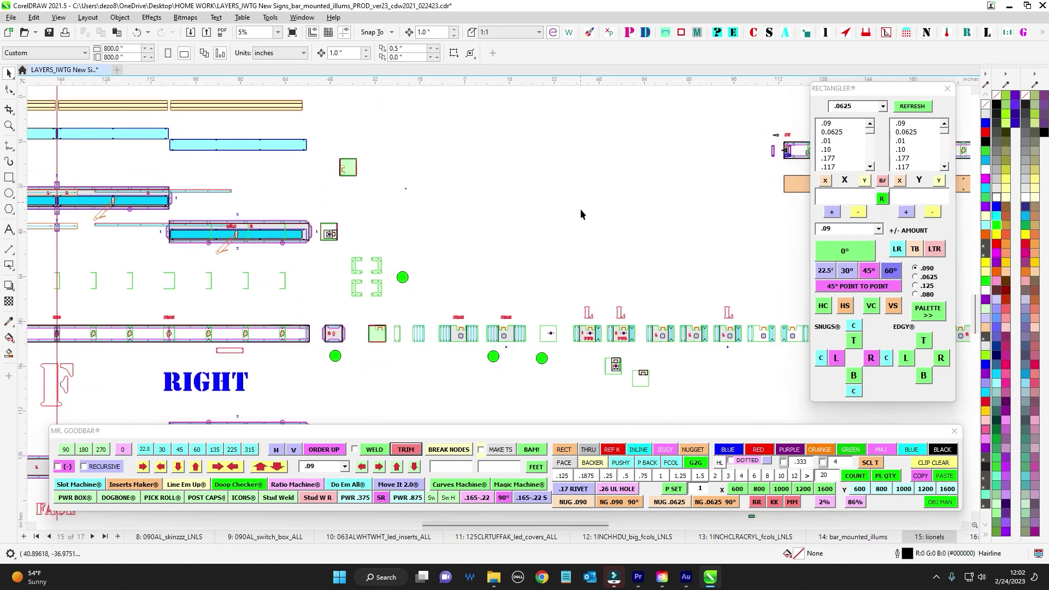
scroll(583, 214, "down", 2)
left_click_drag(590, 219, 238, 230)
scroll(530, 297, "up", 7)
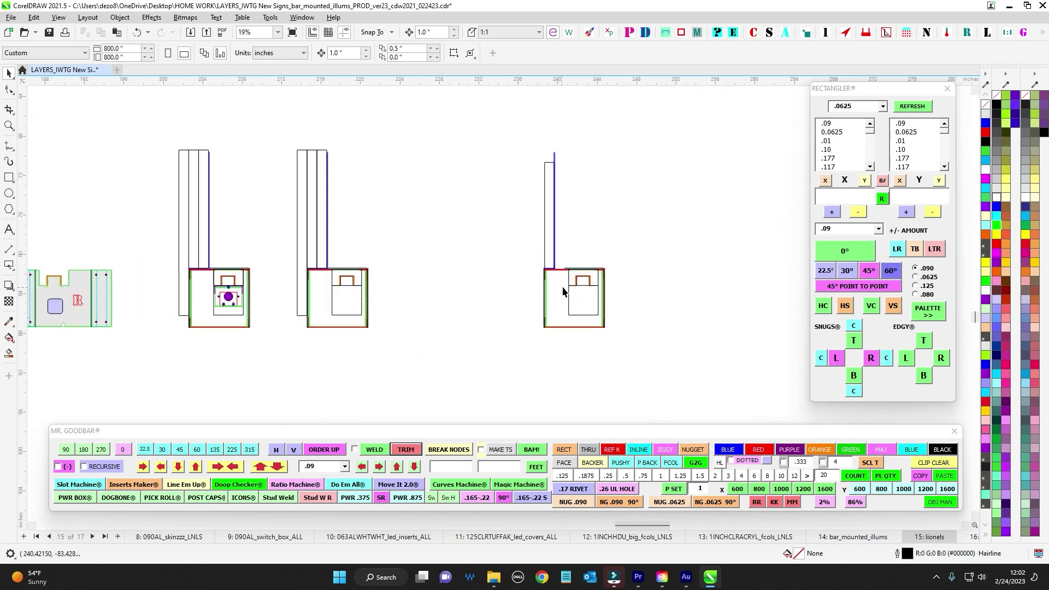
Nudge the orange extrusion in the rightmost cross-section up out of its slot and back into place, and clear the selection
left_click(566, 253)
scroll(672, 199, "up", 1)
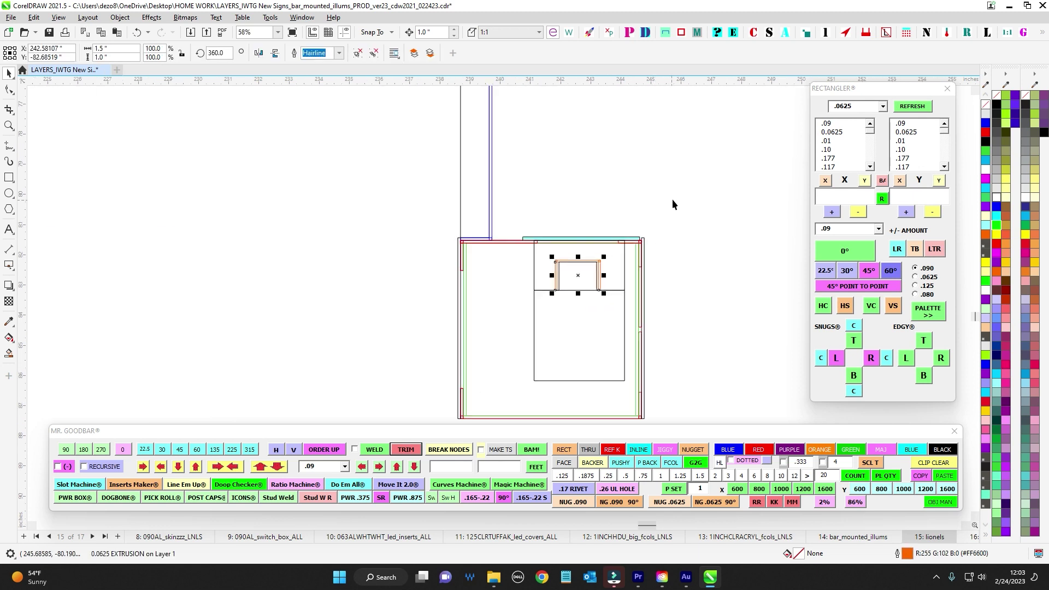
key("Up")
key("Up")
key("Down")
key("Down")
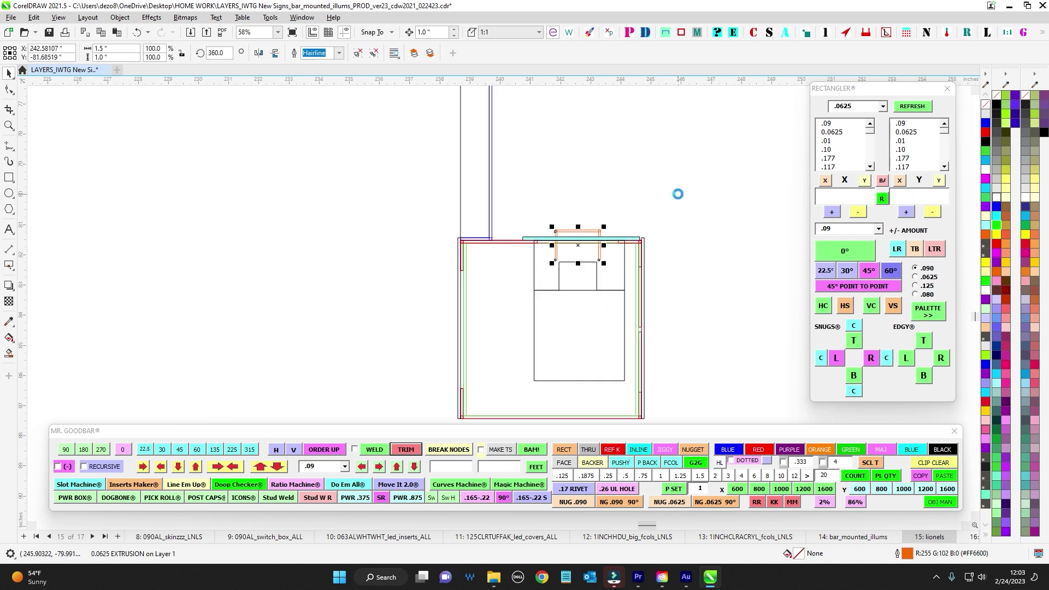
scroll(613, 276, "up", 2)
left_click(469, 305)
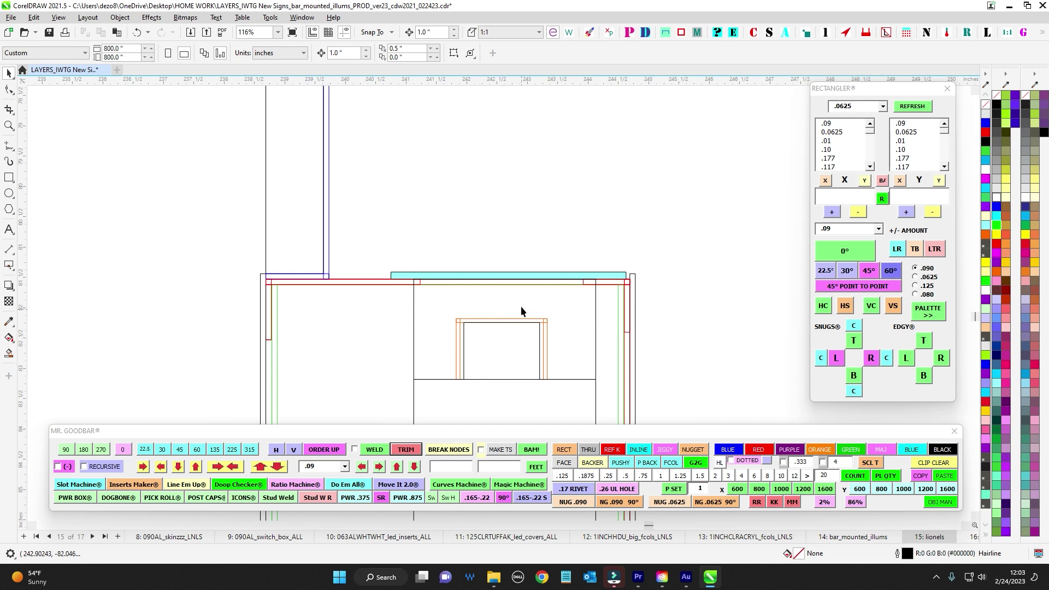
Select the rightmost yellow extrusion strip in the row below the FACE frame view
scroll(496, 315, "down", 8)
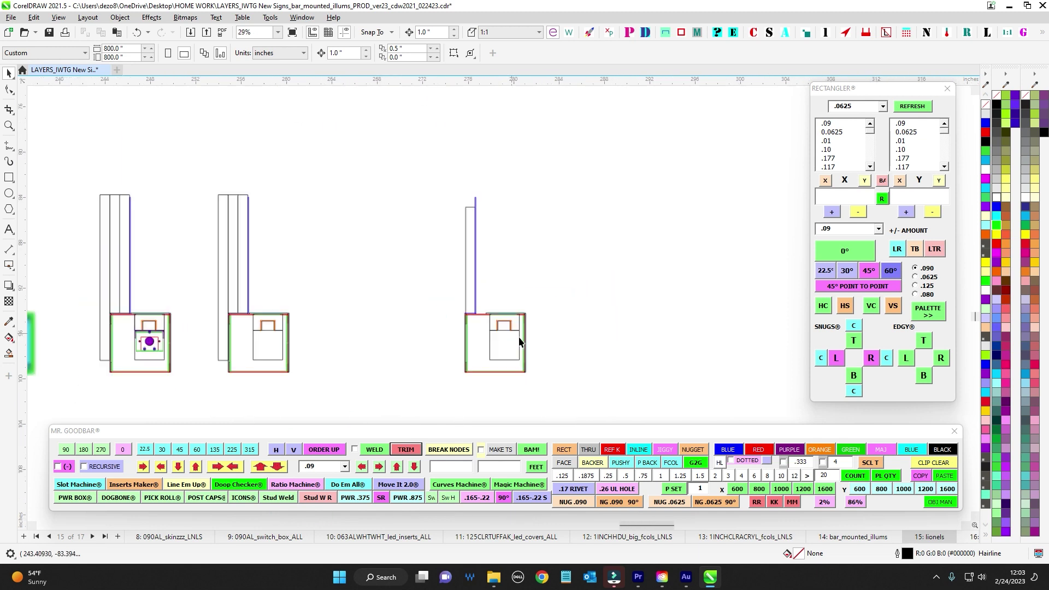
scroll(484, 328, "up", 3)
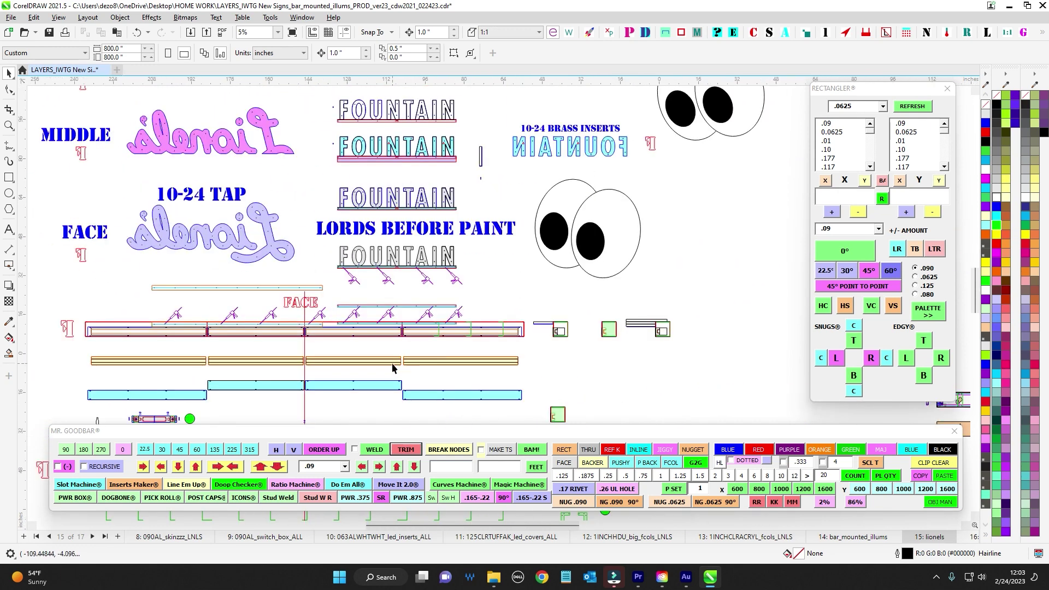
scroll(154, 261, "left", 3)
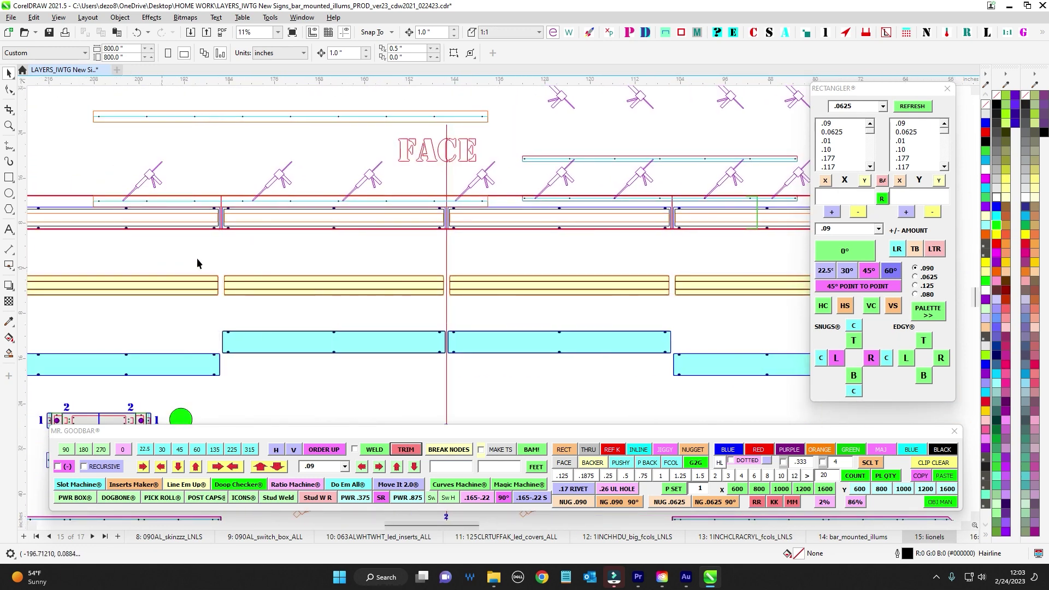
left_click_drag(696, 326, 365, 315)
left_click_drag(306, 254, 621, 306)
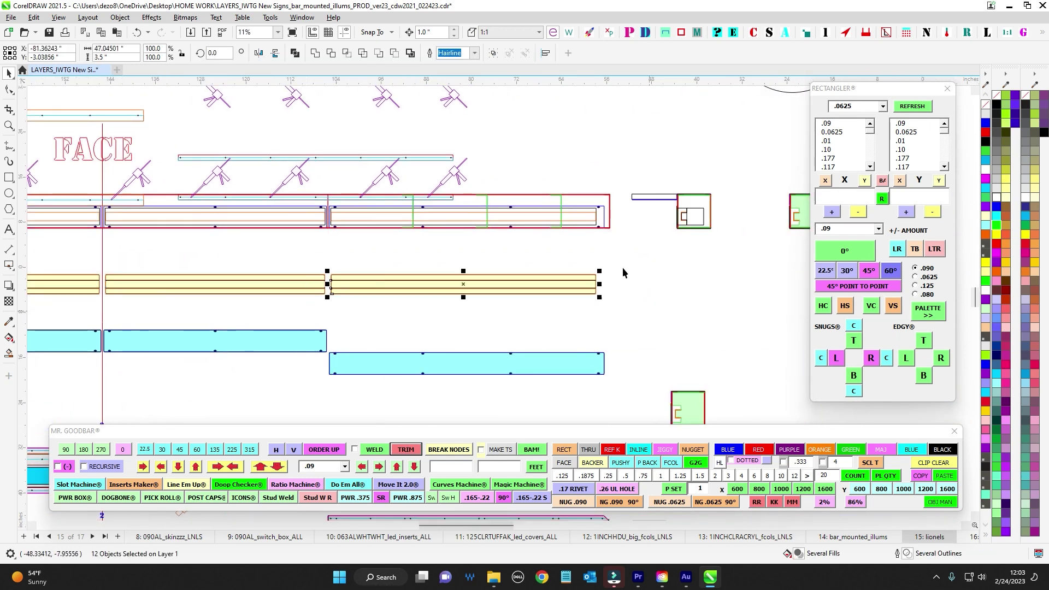
Compare the selected yellow strip with the extrusion in the frame's end cross-section and the notches in the SEAM brackets
scroll(600, 223, "up", 1)
scroll(559, 313, "down", 2)
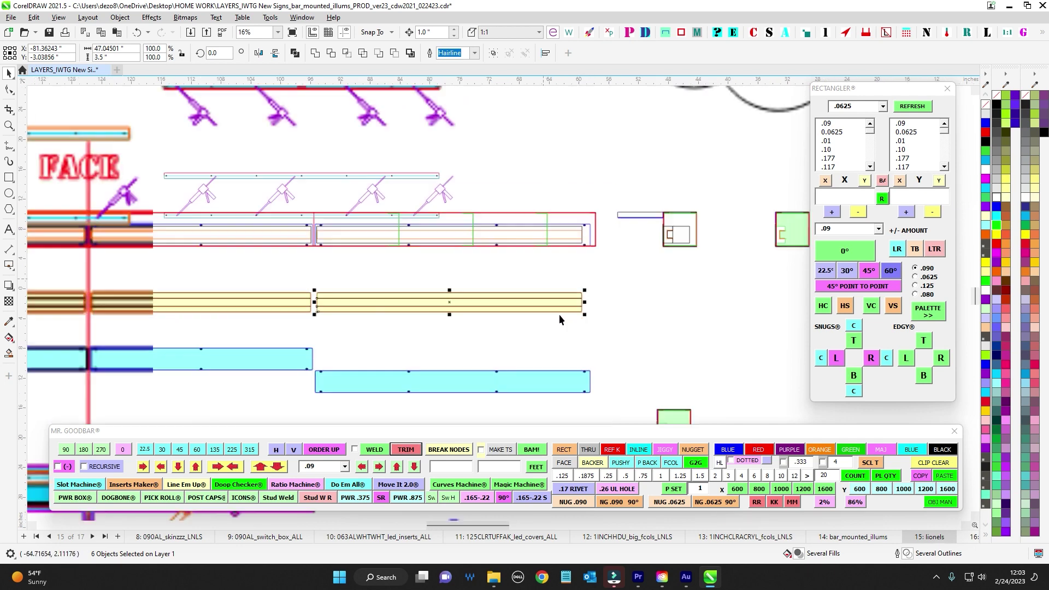
scroll(670, 260, "up", 5)
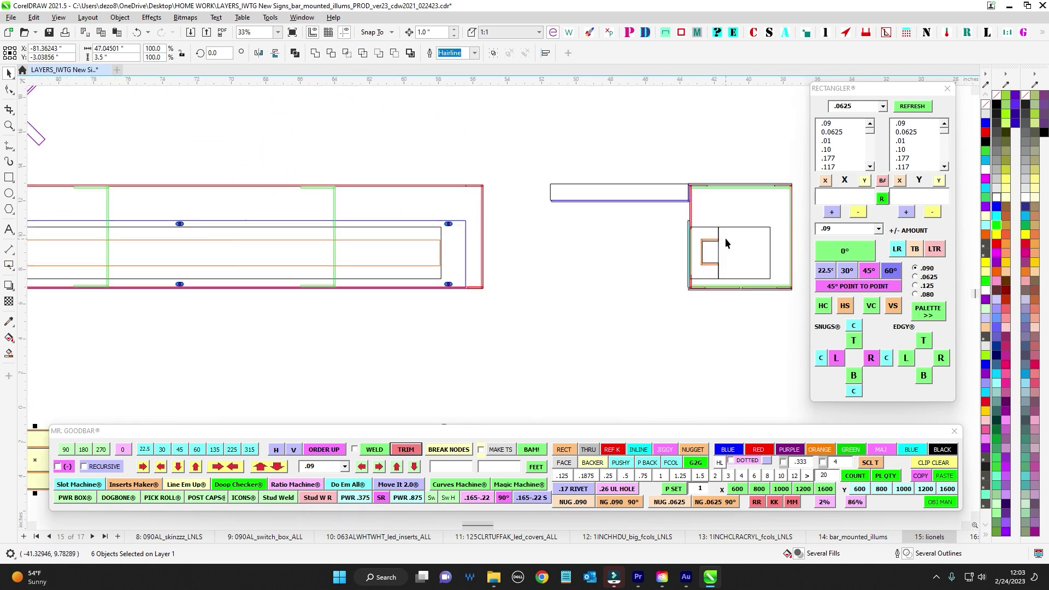
scroll(695, 284, "down", 6)
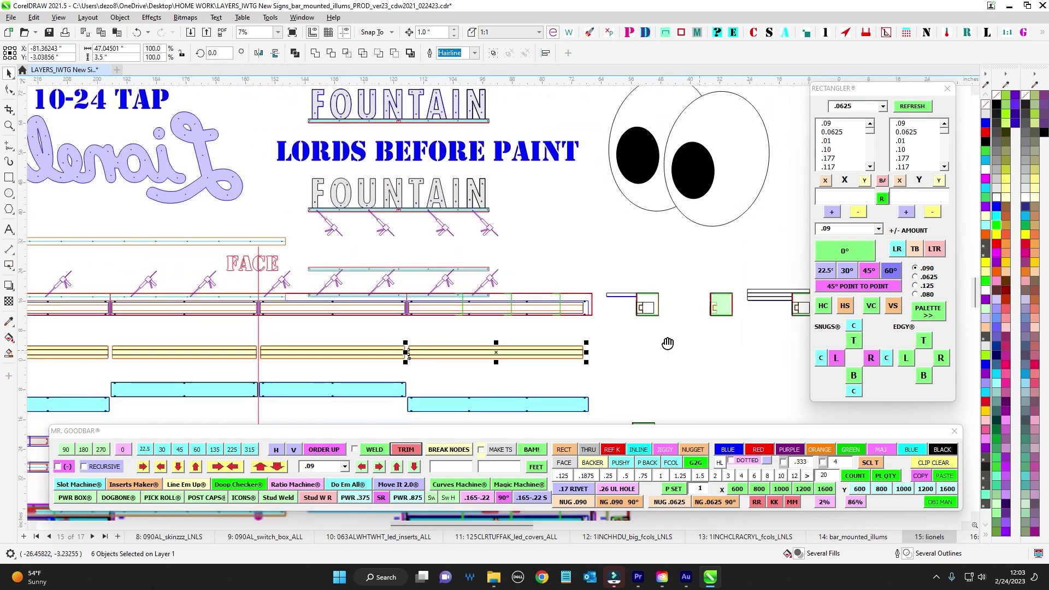
scroll(502, 322, "up", 6)
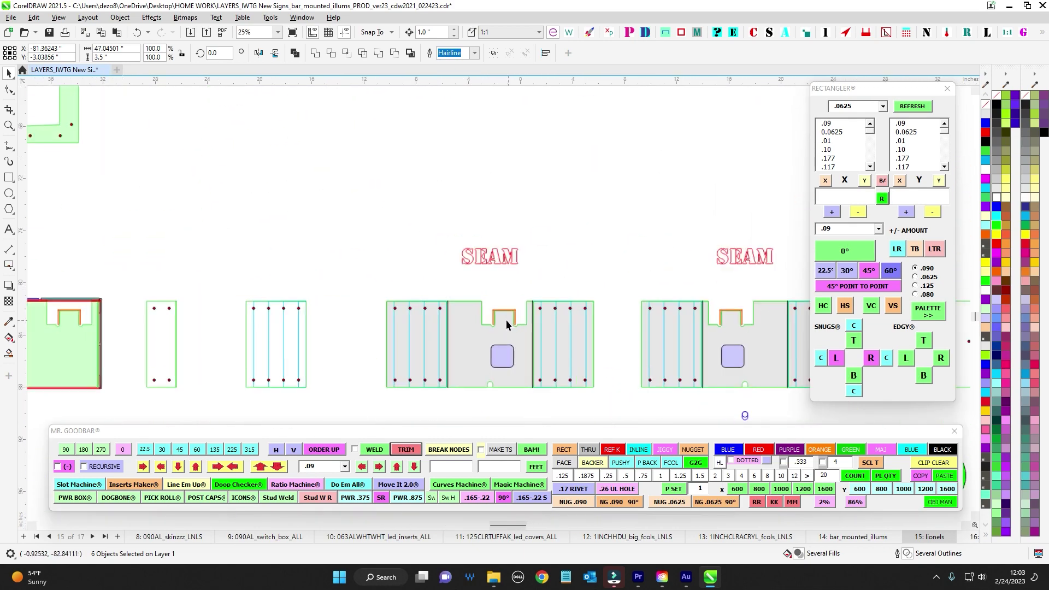
scroll(519, 317, "down", 6)
scroll(454, 294, "up", 4)
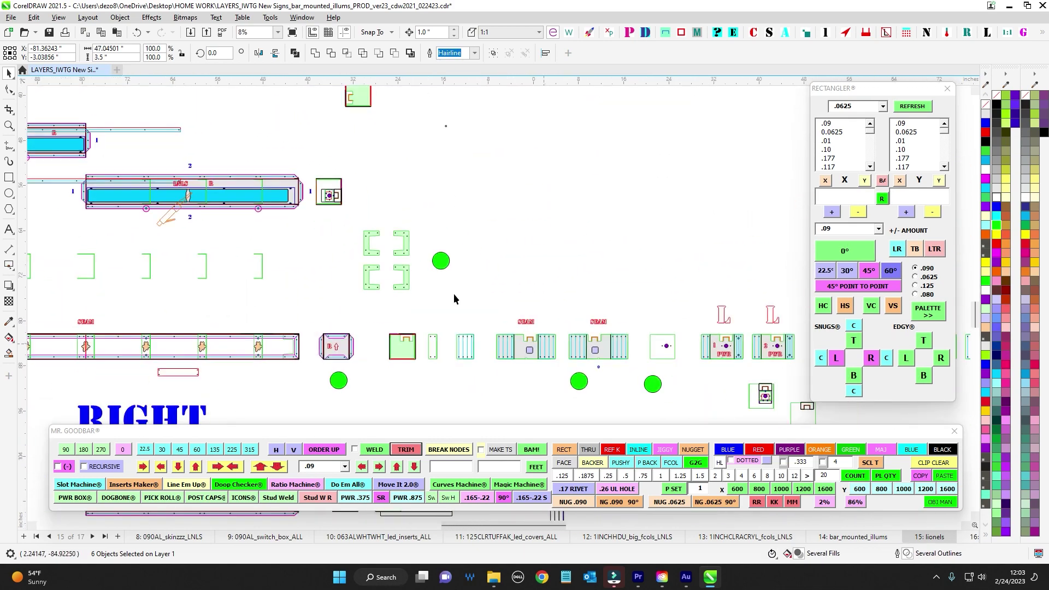
Select the rightmost light-blue panel below the yellow strips, and the slotted hole in its upper-right corner
scroll(258, 234, "up", 2)
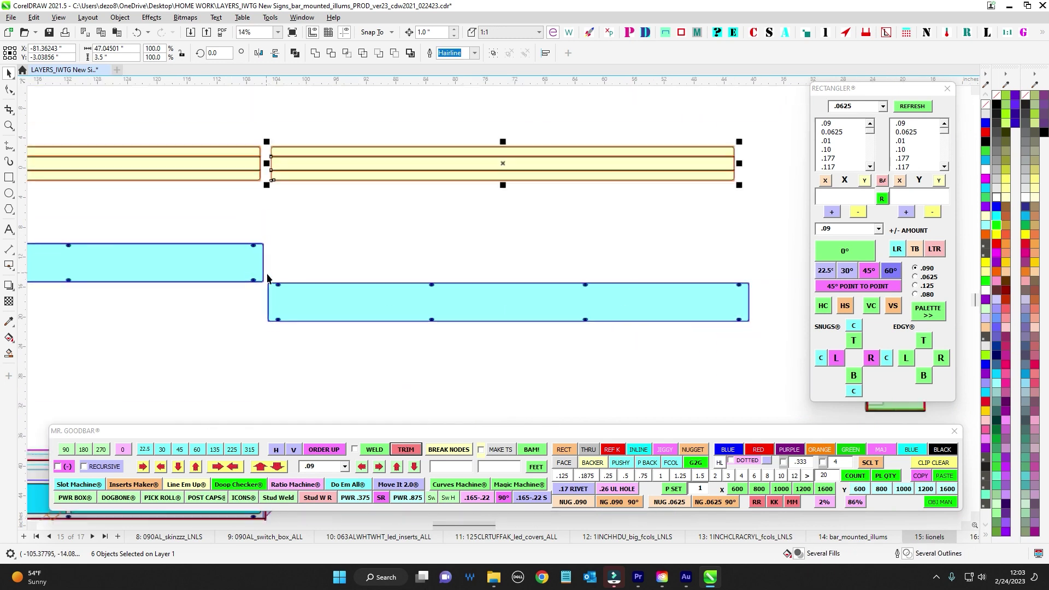
scroll(710, 264, "up", 1)
left_click_drag(240, 341, 152, 364)
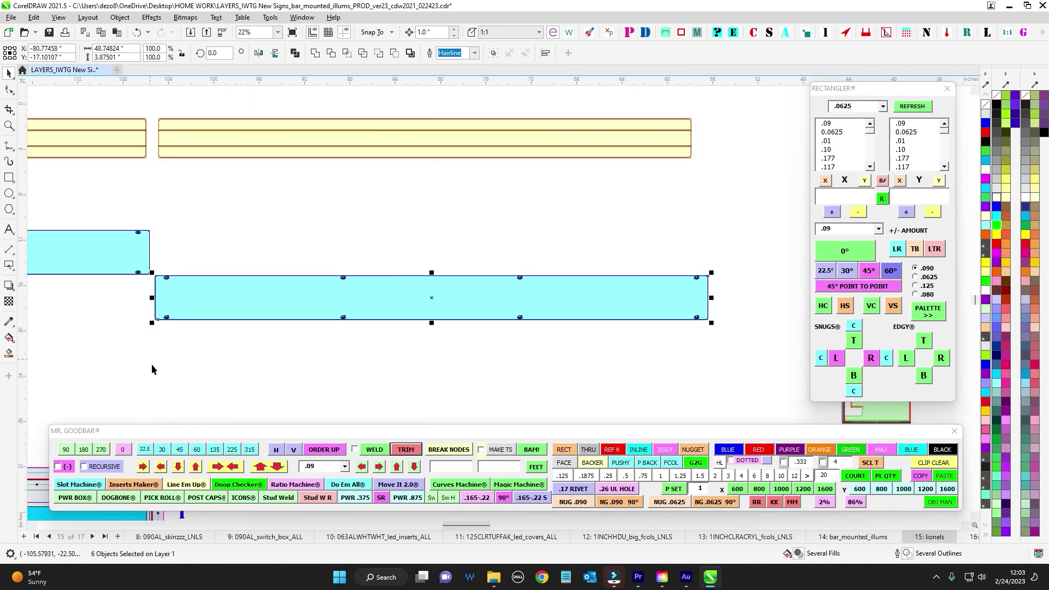
left_click_drag(452, 377, 501, 374)
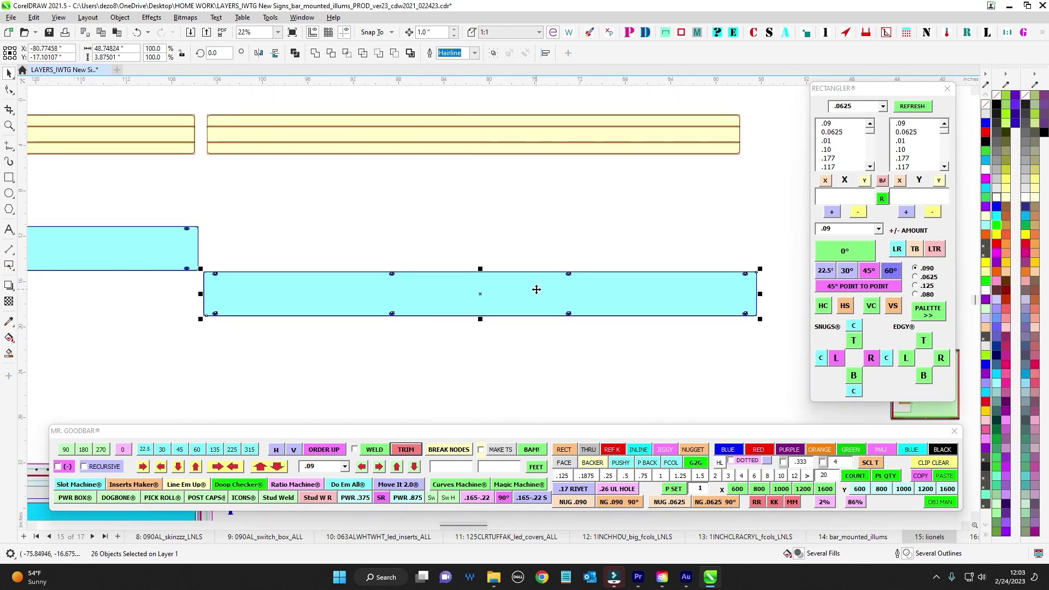
scroll(629, 241, "up", 6)
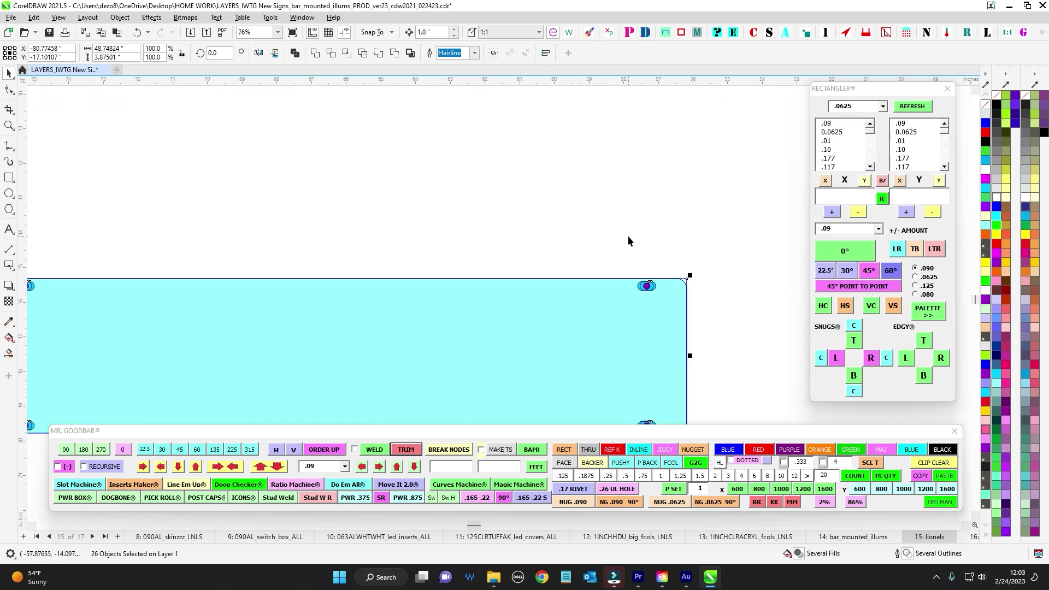
left_click(677, 324)
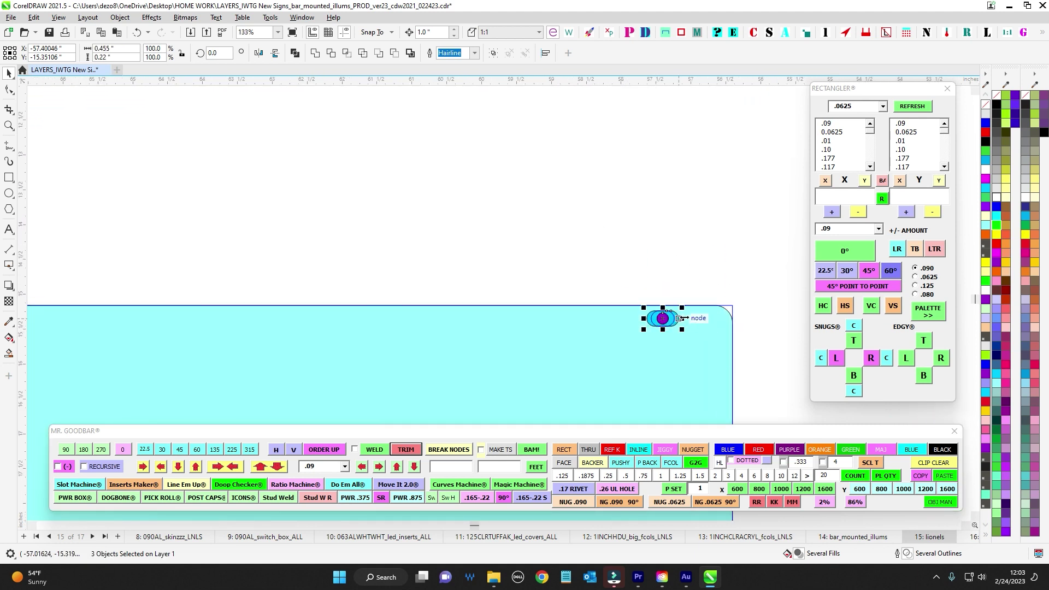
Examine the slotted holes along the edges of the light-blue panels in the row below the yellow extrusion strips
scroll(543, 312, "down", 5)
left_click_drag(667, 270, 703, 263)
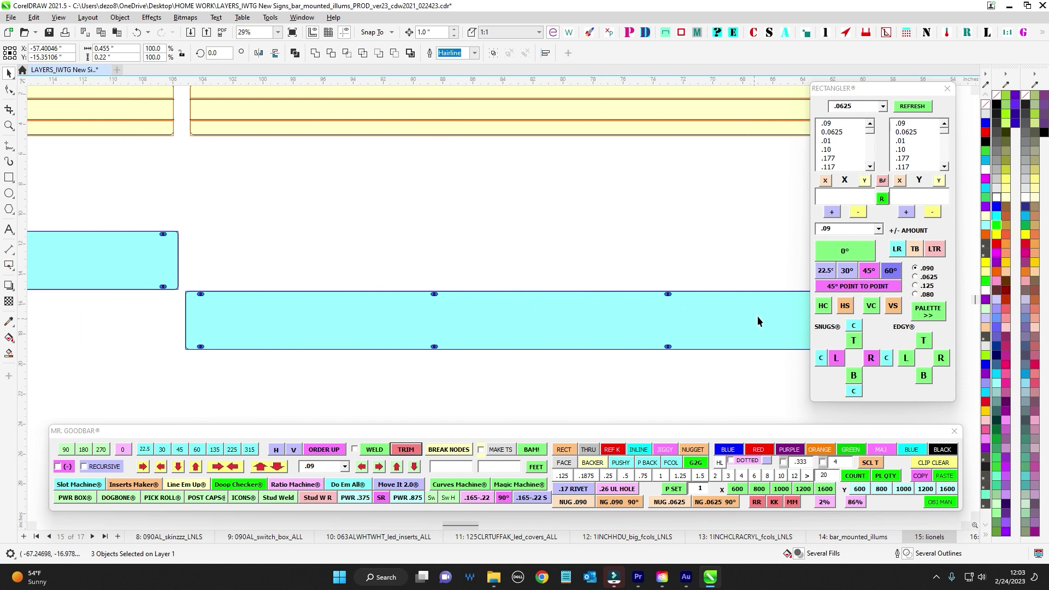
scroll(282, 258, "up", 6)
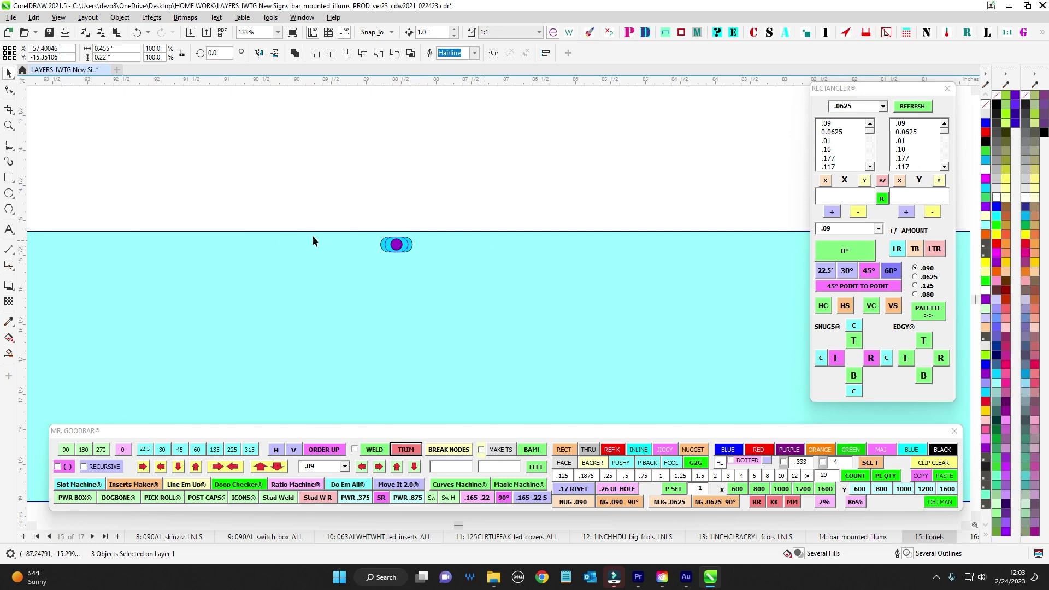
scroll(635, 301, "down", 9)
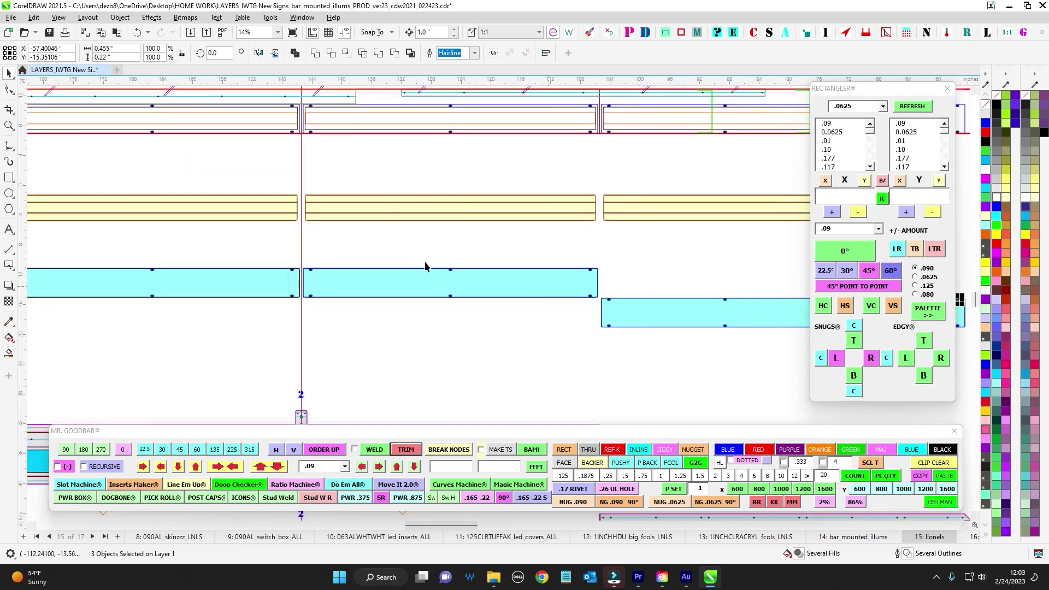
left_click_drag(562, 291, 759, 284)
scroll(759, 284, "up", 1)
left_click_drag(206, 271, 565, 309)
left_click_drag(448, 248, 442, 326)
Examine the central LNLS frame's blue openings, the saw cut marks and the number 2 bracket joining its L and R halves
scroll(566, 235, "down", 5)
left_click_drag(569, 238, 401, 149)
scroll(400, 149, "down", 3)
scroll(413, 243, "up", 9)
scroll(414, 246, "up", 4)
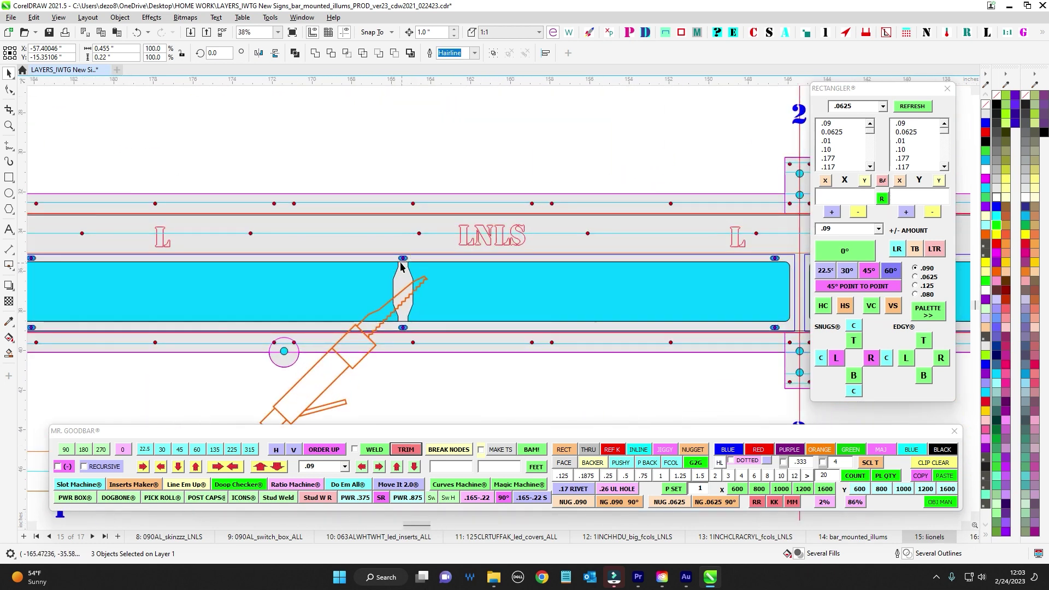
scroll(430, 293, "down", 2)
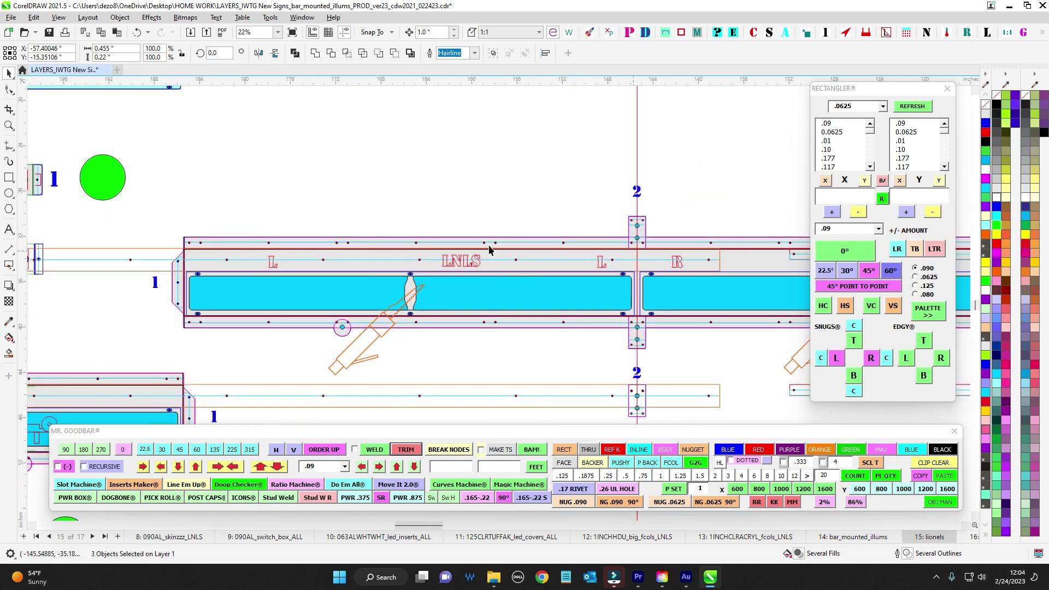
scroll(415, 304, "up", 2)
scroll(144, 244, "down", 3)
scroll(605, 261, "up", 2)
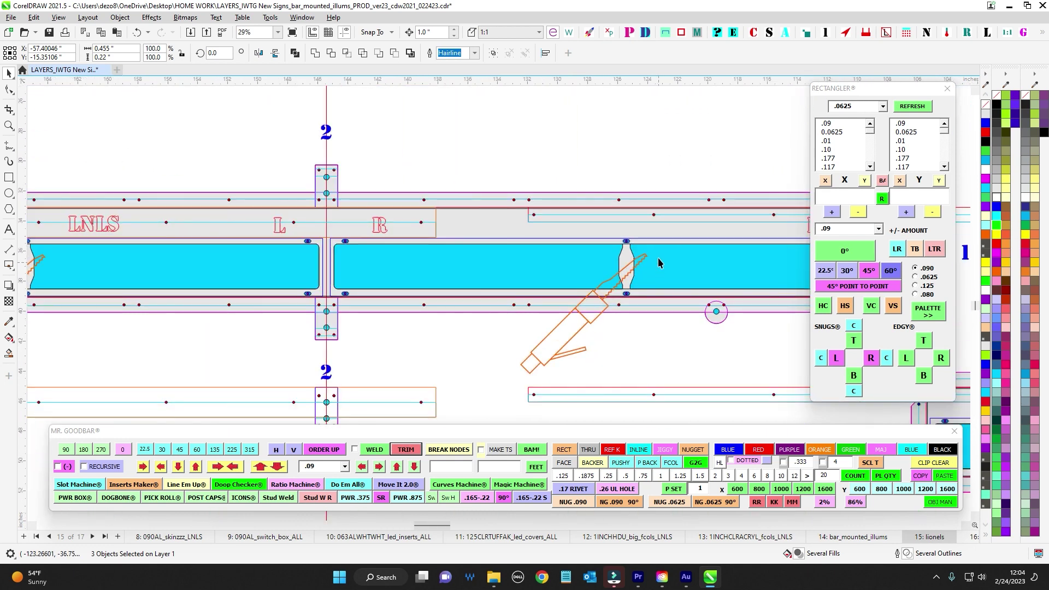
scroll(362, 258, "up", 2)
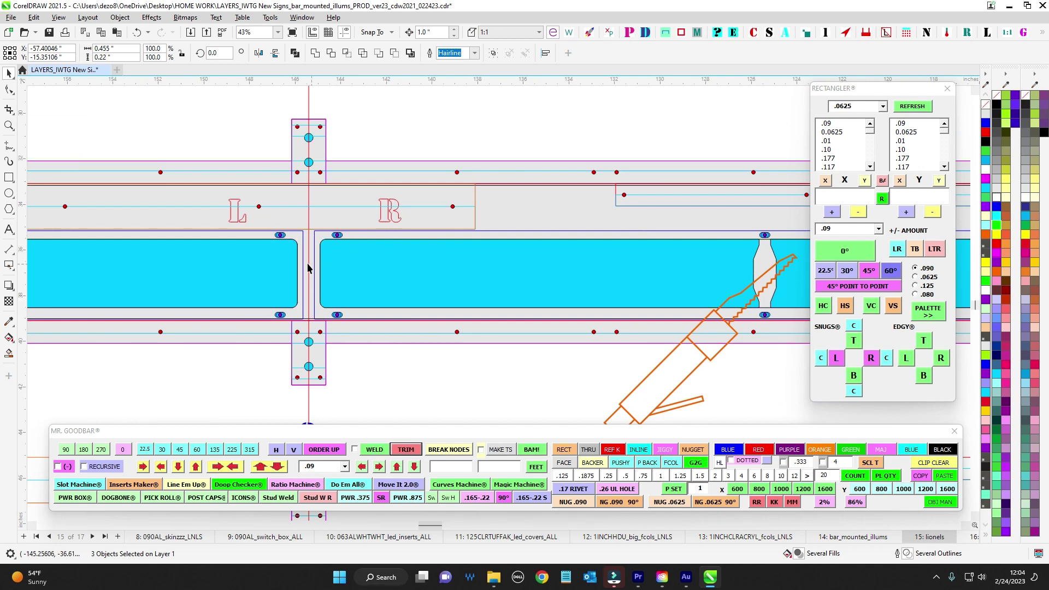
scroll(305, 266, "down", 3)
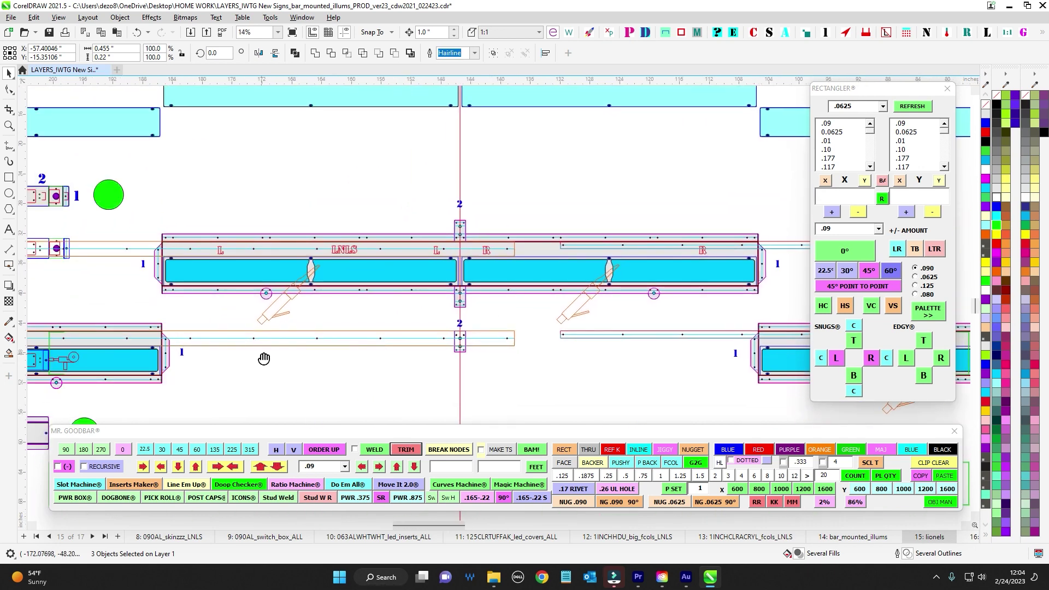
Examine the lower outer LNLS frames on both sides of the central one, including the switch box fitted inside the L frame
scroll(441, 290, "up", 1)
scroll(442, 289, "up", 1)
scroll(429, 246, "down", 1)
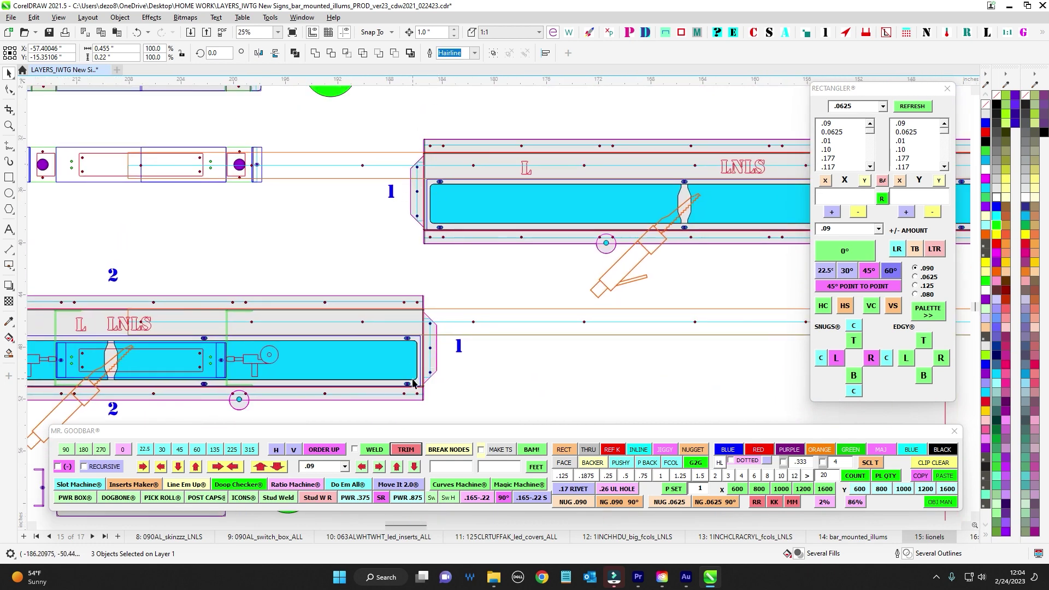
scroll(412, 383, "down", 2)
scroll(382, 316, "up", 3)
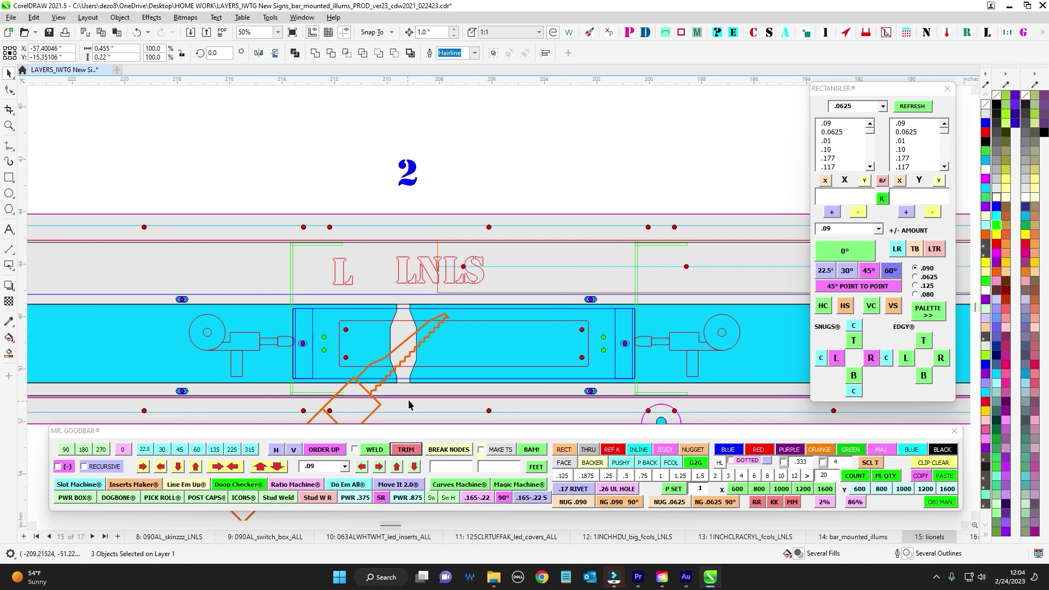
scroll(409, 404, "down", 4)
left_click_drag(787, 342, 183, 346)
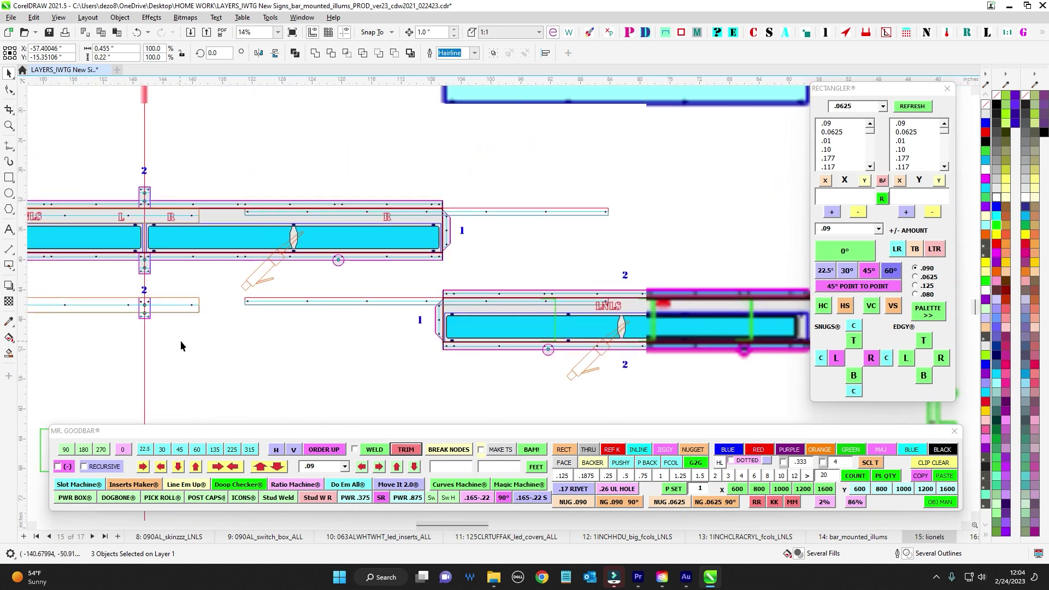
scroll(631, 339, "up", 2)
scroll(607, 350, "down", 4)
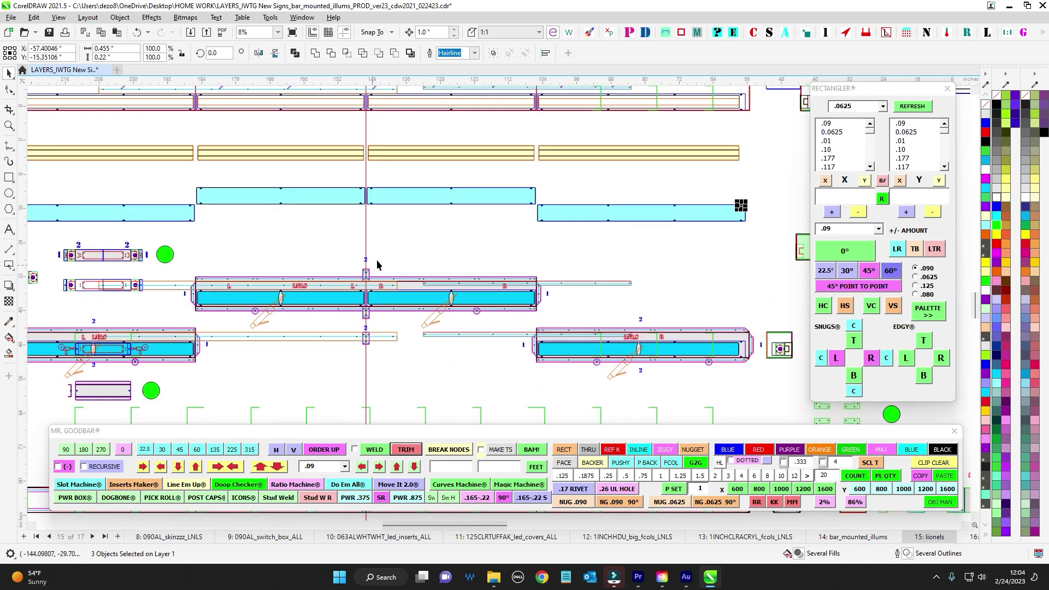
Examine the LEFT and RIGHT grey LNLS panels and the central FACE panel joining them in the lower part of the layout
scroll(376, 260, "down", 5)
scroll(505, 328, "down", 1)
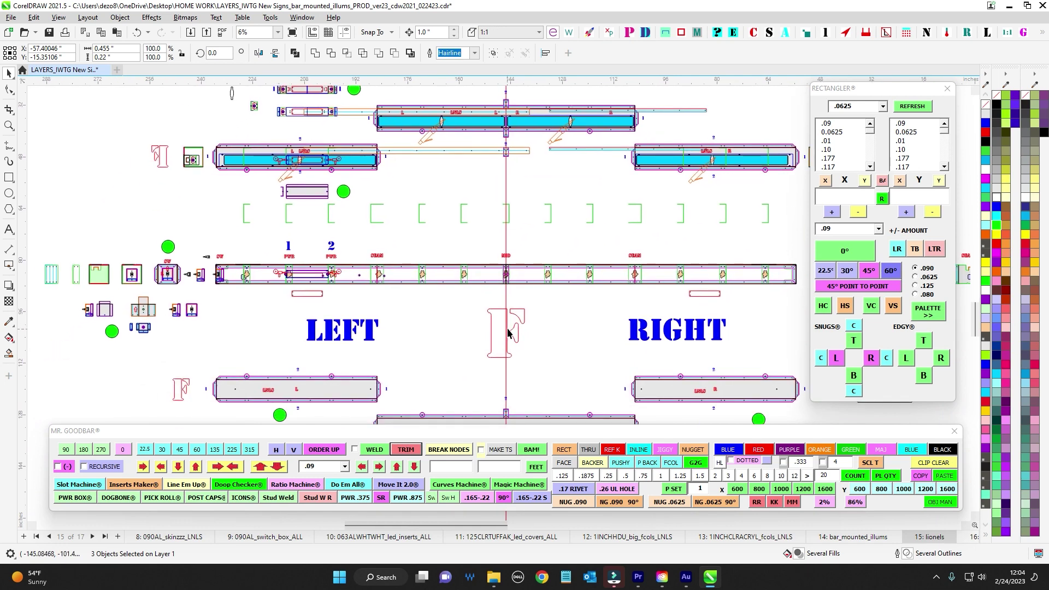
scroll(522, 295, "down", 1)
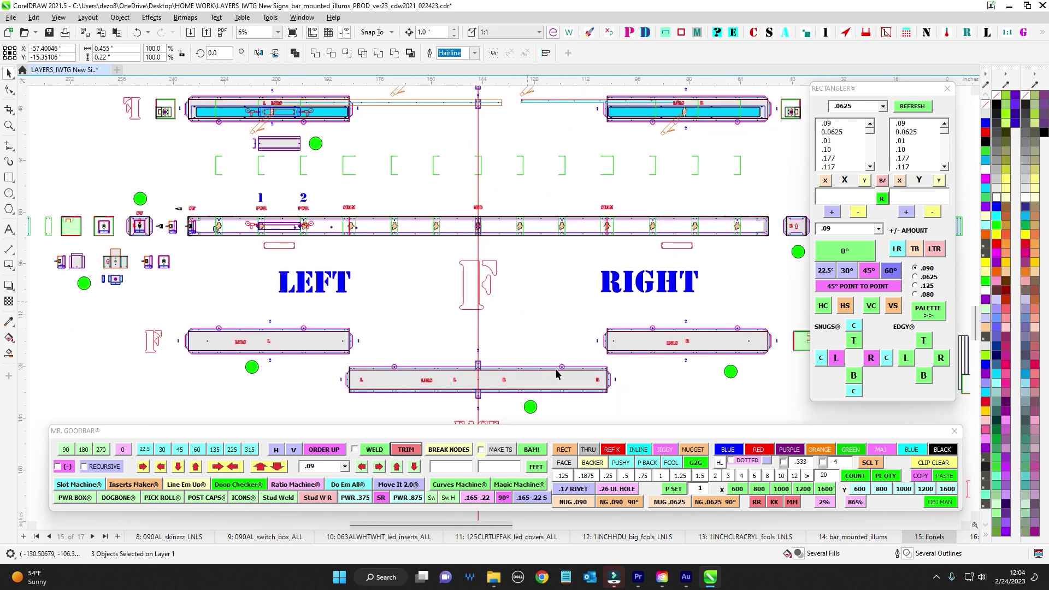
scroll(552, 318, "right", 2)
scroll(522, 361, "up", 5)
scroll(466, 336, "up", 3)
left_click_drag(466, 336, 466, 204)
scroll(231, 235, "up", 1)
scroll(233, 236, "down", 3)
left_click_drag(233, 236, 368, 258)
scroll(257, 235, "down", 1)
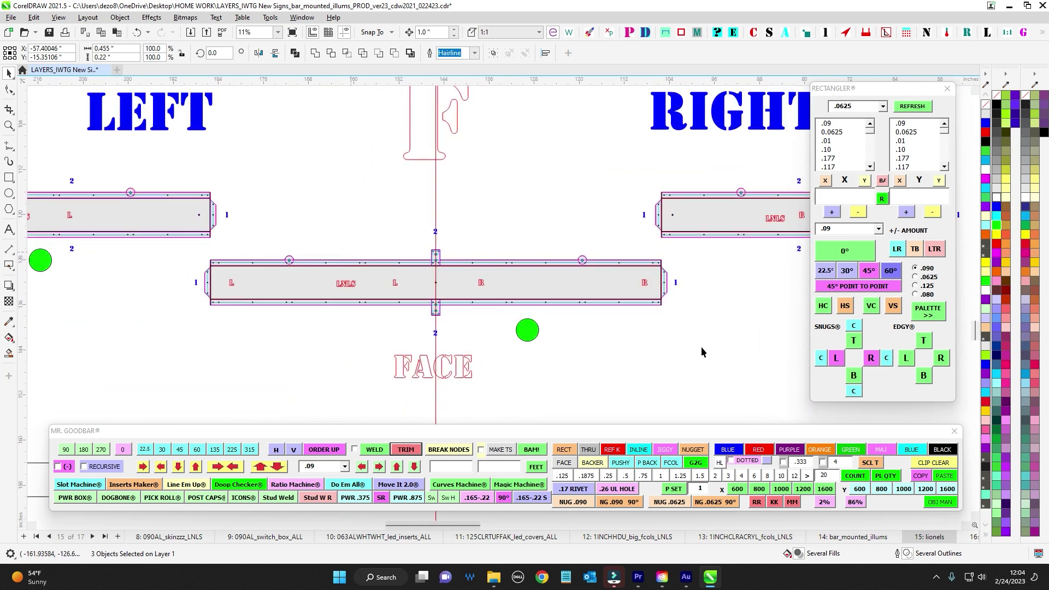
scroll(701, 346, "down", 1)
left_click_drag(760, 344, 445, 373)
scroll(420, 371, "down", 2)
scroll(524, 385, "down", 1)
left_click_drag(656, 293, 525, 422)
scroll(527, 325, "down", 1)
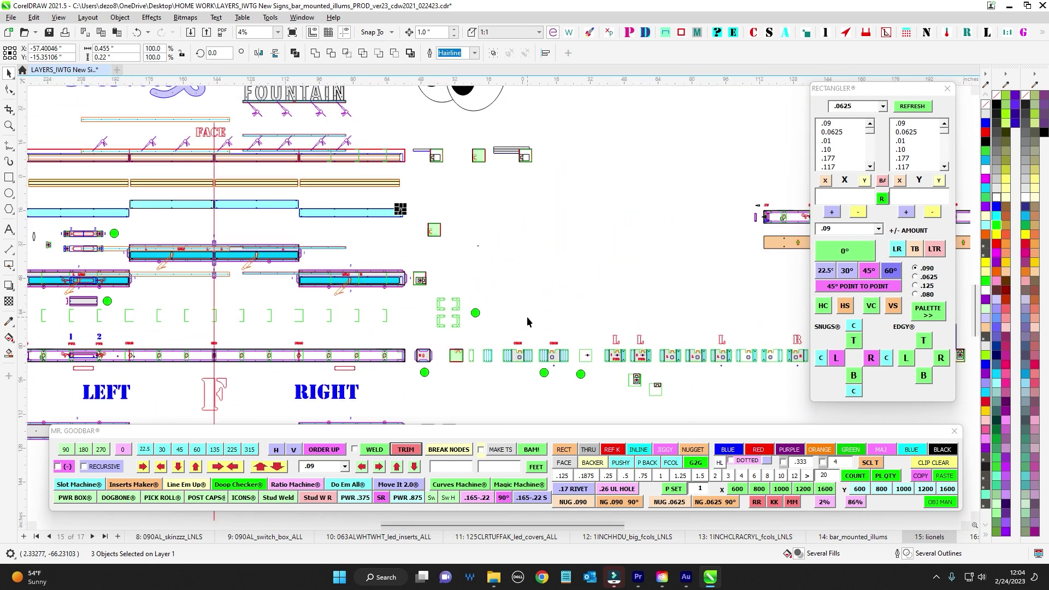
Select the grey Lionel's lettering with its bar and tool symbols below the LORDS BEFORE PAINT label, and clear the selection
left_click_drag(529, 300, 583, 402)
left_click_drag(632, 308, 663, 332)
mouse_move(663, 333)
left_mouse_down()
mouse_move(684, 300)
mouse_move(692, 377)
left_mouse_up()
left_click_drag(687, 263, 772, 356)
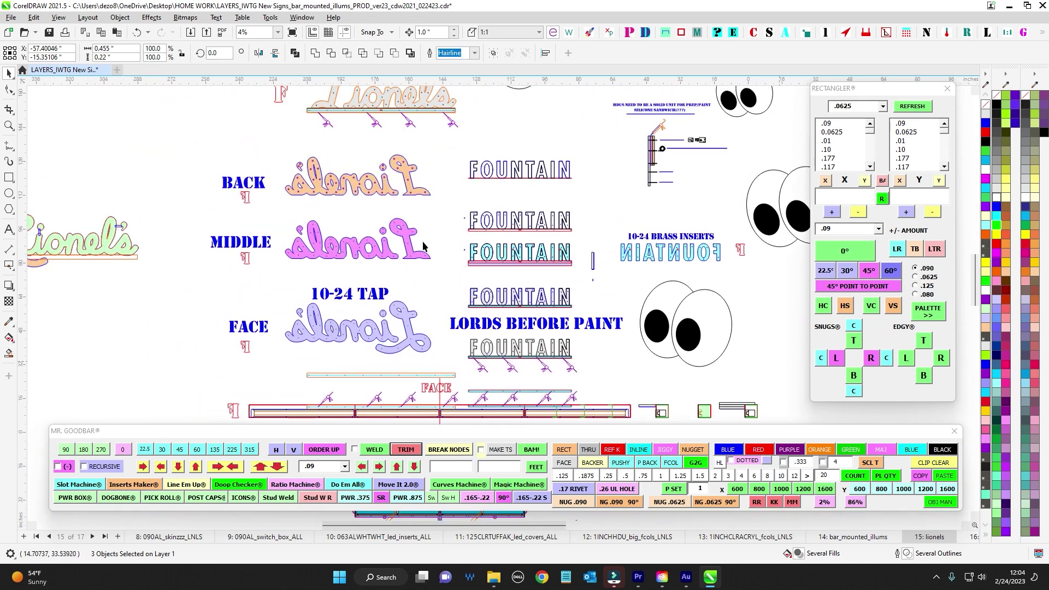
scroll(471, 220, "down", 1)
left_click_drag(576, 158, 556, 273)
scroll(394, 251, "up", 4)
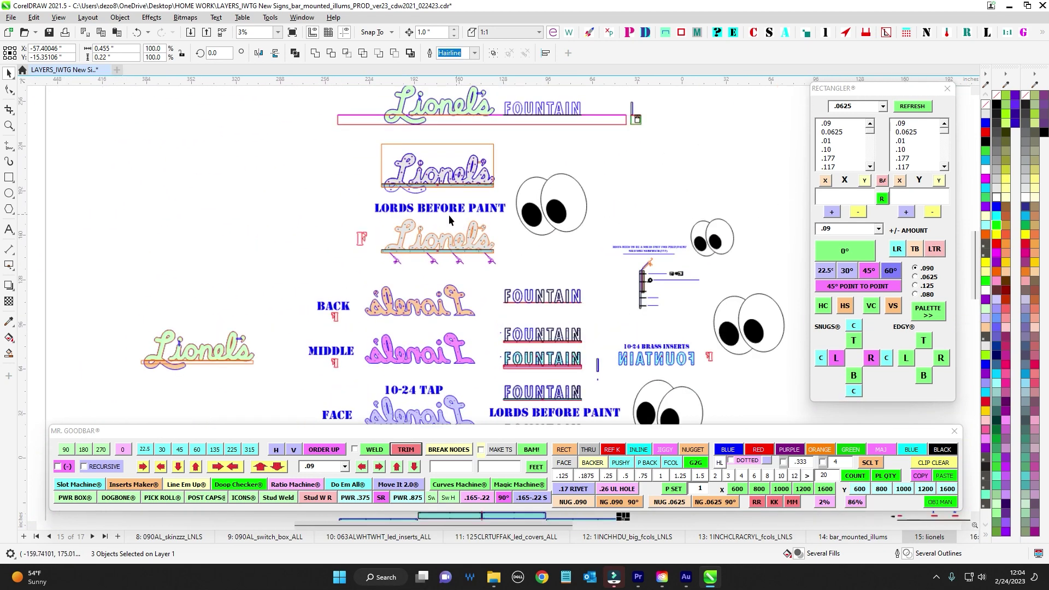
left_click_drag(240, 232, 618, 365)
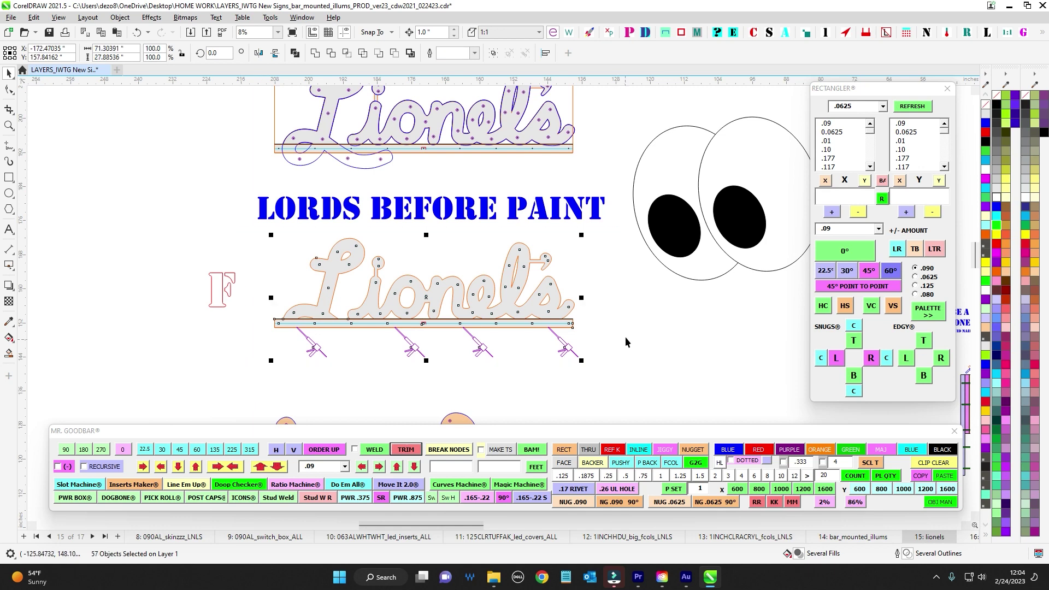
scroll(625, 337, "down", 2)
scroll(457, 366, "up", 2)
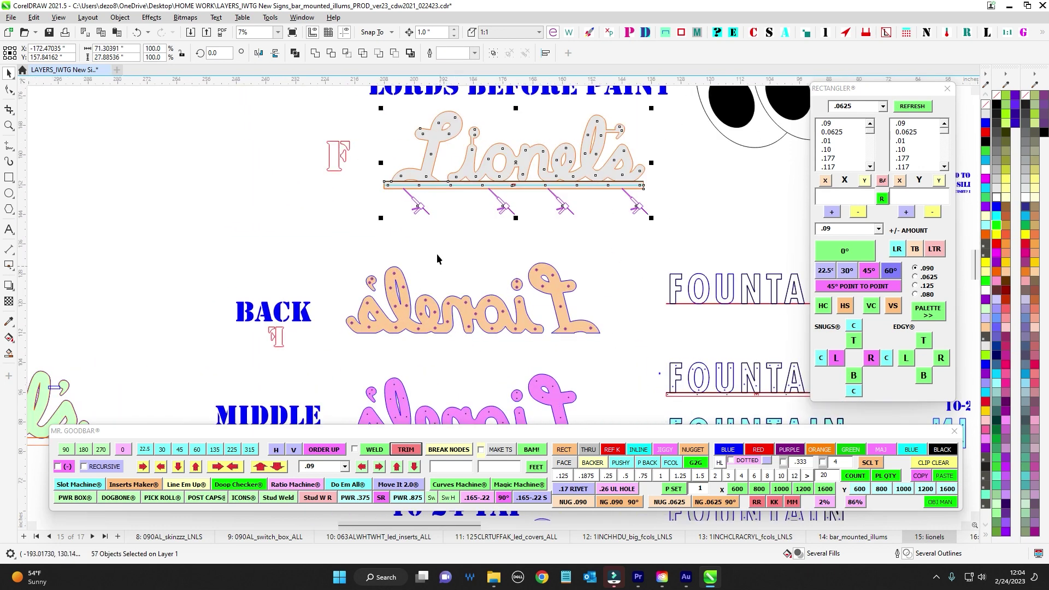
scroll(432, 180, "up", 6)
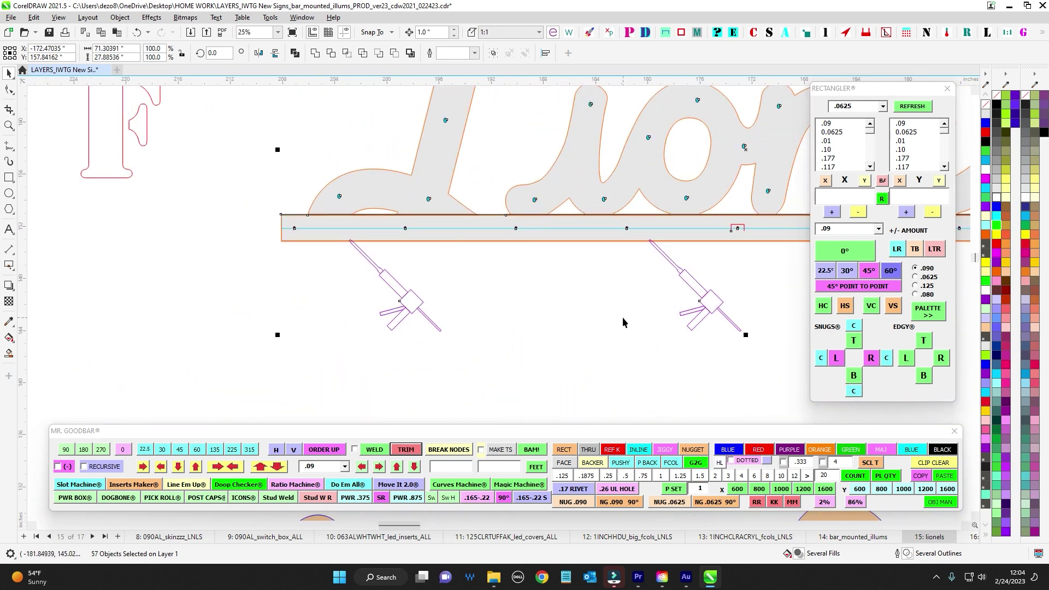
left_click(623, 322)
Examine where the grey Lionel's letters meet the mounting bar, and compare it with the outlined version above that includes the tail
scroll(330, 275, "down", 2)
left_click_drag(639, 251, 454, 259)
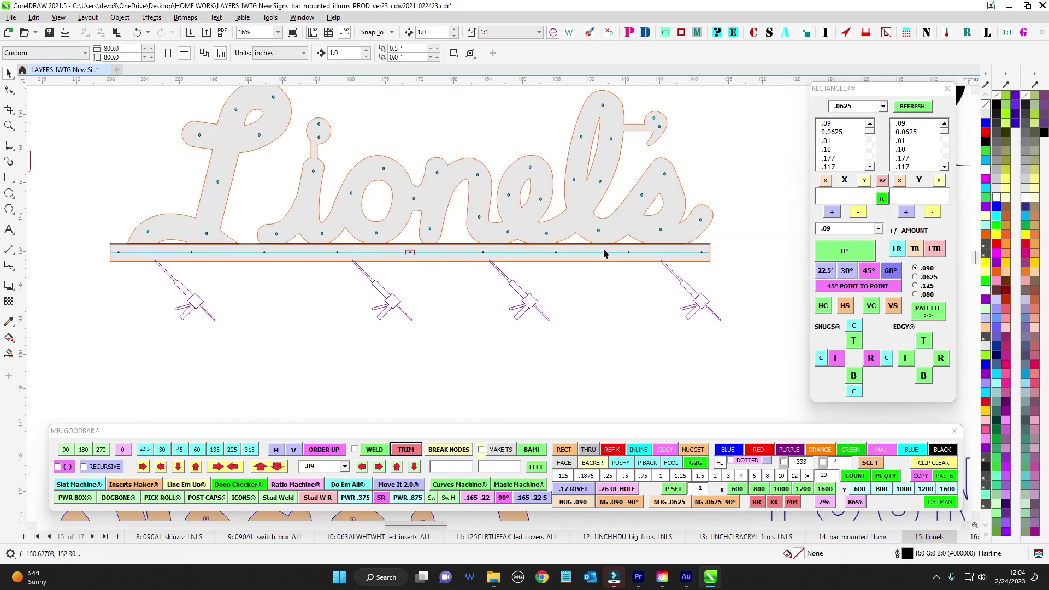
scroll(661, 294, "left", 1)
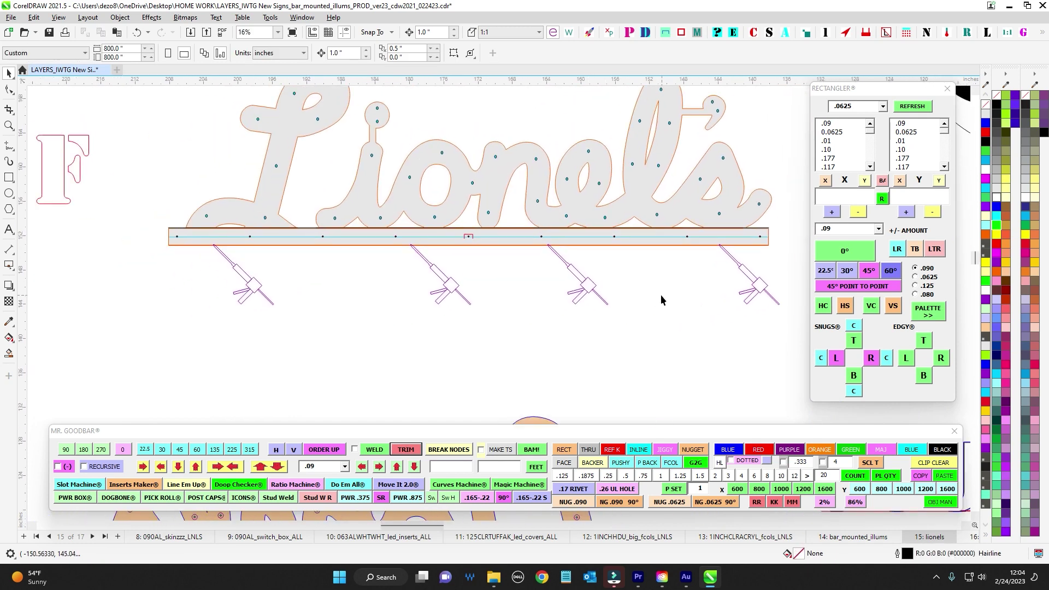
scroll(660, 294, "up", 1)
scroll(648, 250, "up", 1)
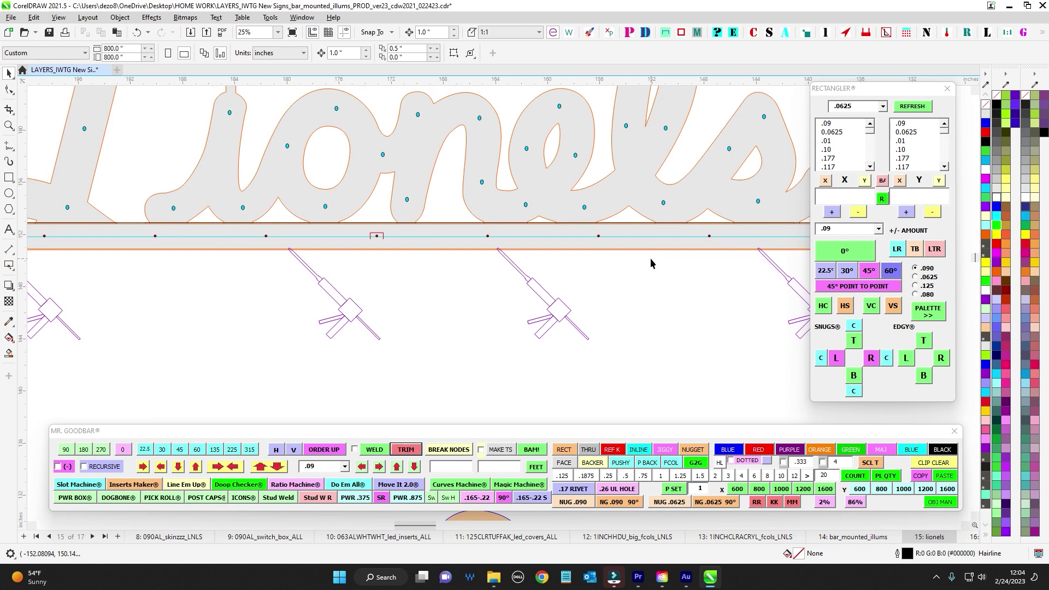
scroll(553, 336, "down", 4)
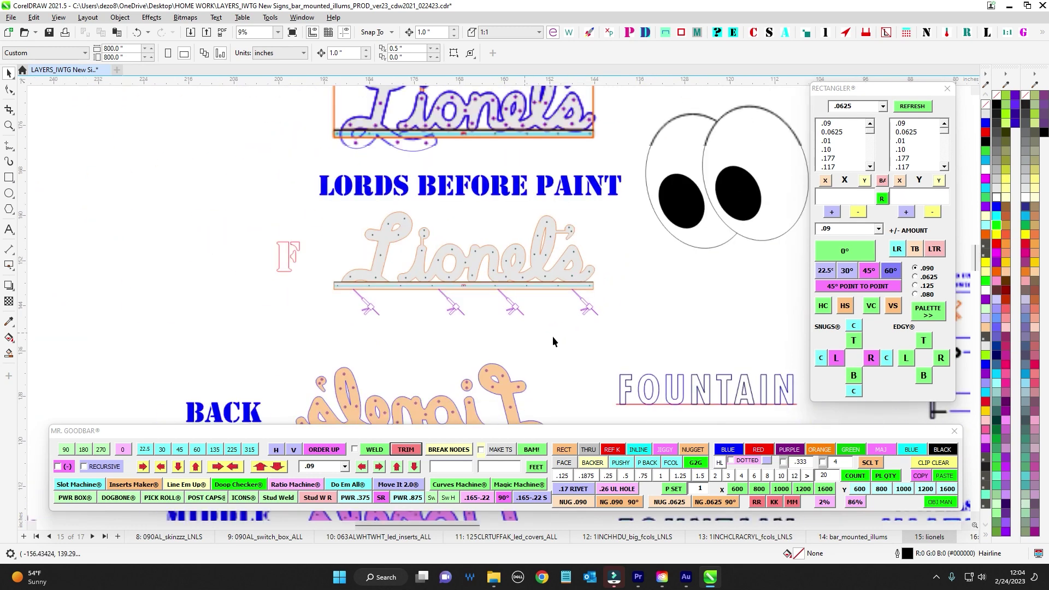
scroll(452, 218, "up", 6)
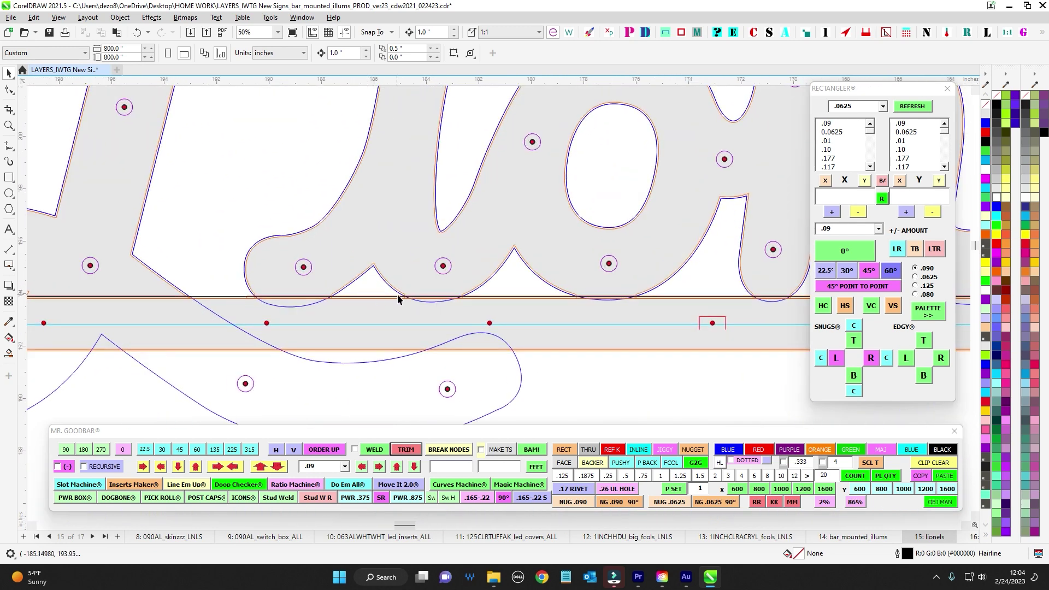
Compare the mirrored BACK, MIDDLE and FACE layers of the Lionel's lettering, including their bottom edges, tail and hole patterns
scroll(590, 308, "down", 5)
left_click_drag(651, 386, 589, 88)
scroll(462, 267, "up", 2)
scroll(462, 268, "up", 2)
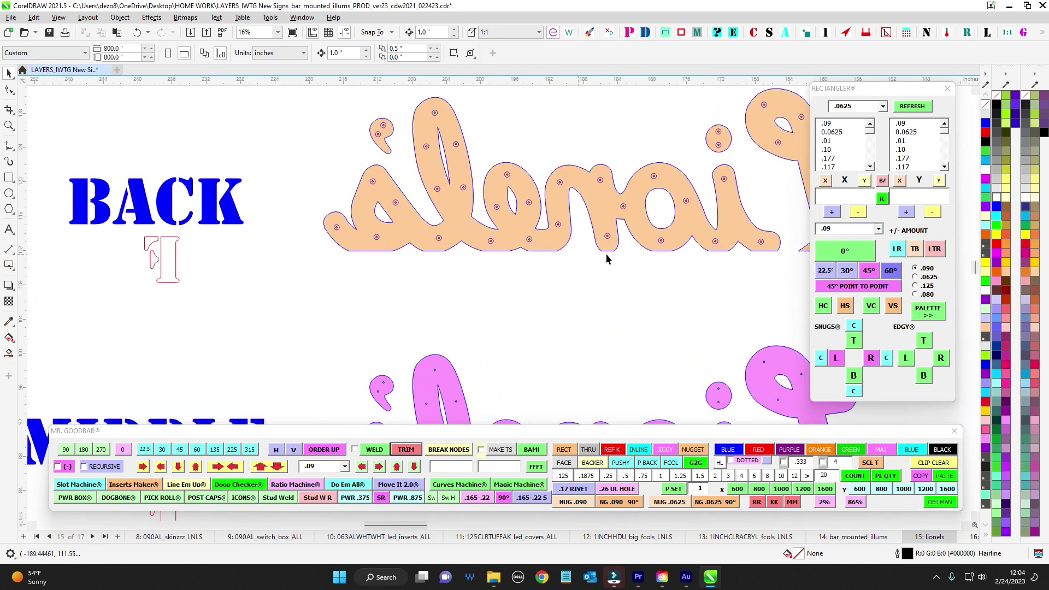
left_click_drag(635, 319, 382, 109)
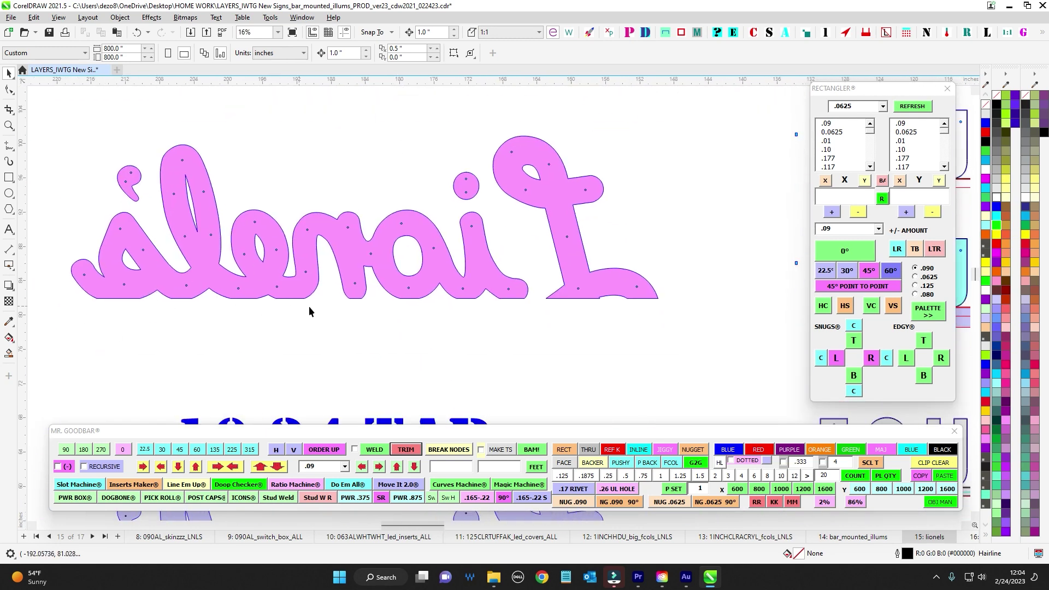
scroll(678, 313, "down", 2)
left_click_drag(647, 318, 682, 238)
left_click_drag(642, 358, 624, 236)
scroll(614, 255, "up", 2)
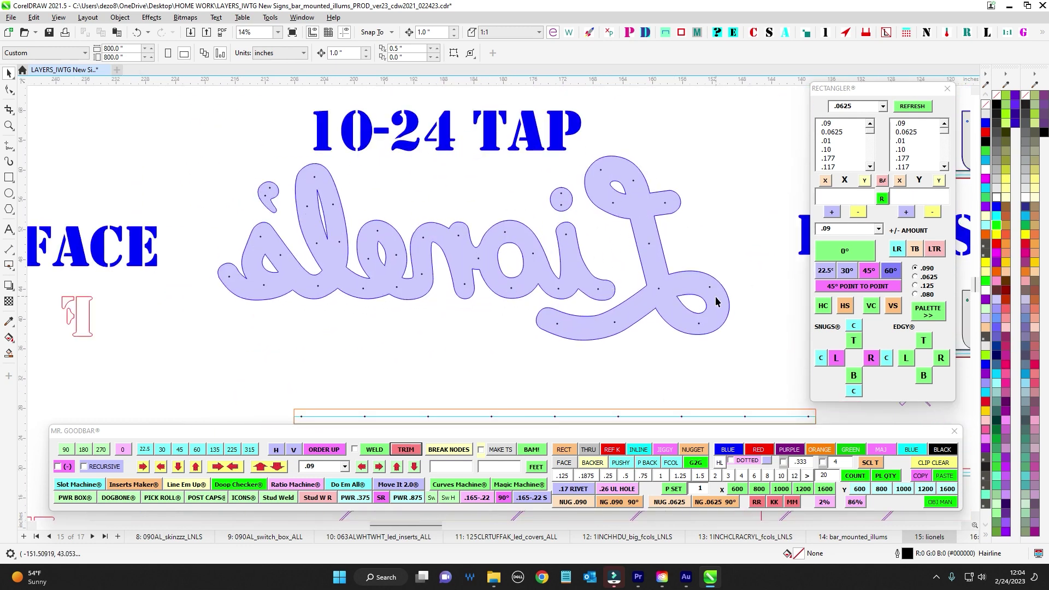
scroll(518, 335, "down", 3)
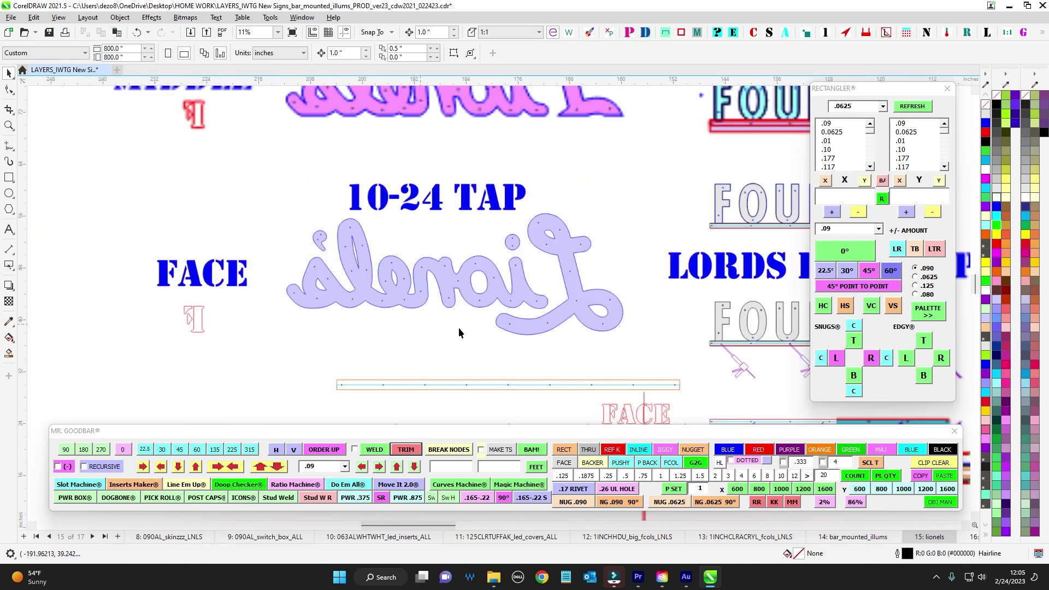
scroll(379, 303, "up", 2)
scroll(508, 181, "up", 6)
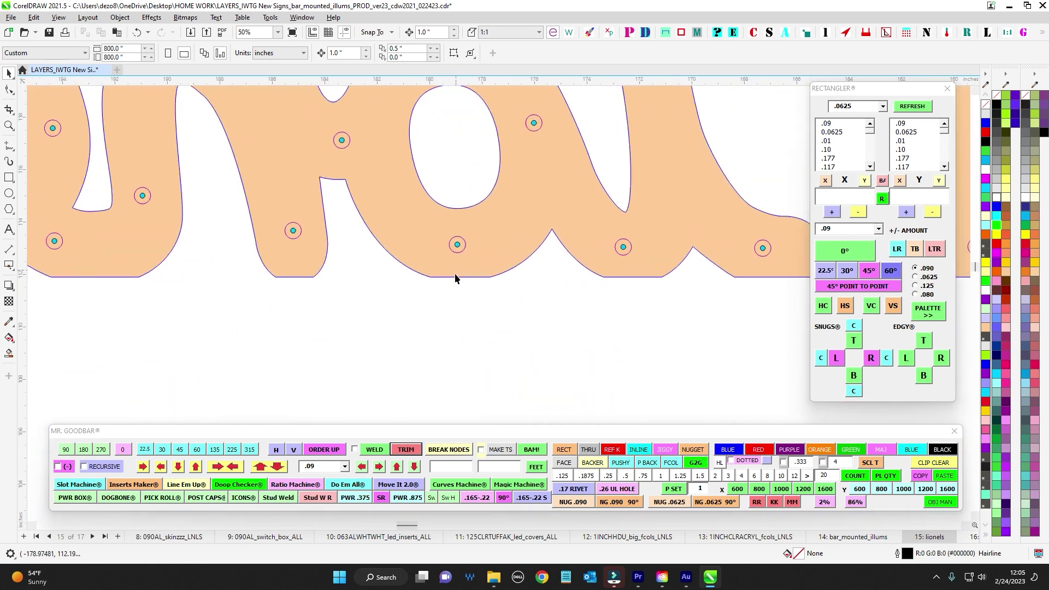
scroll(454, 278, "down", 5)
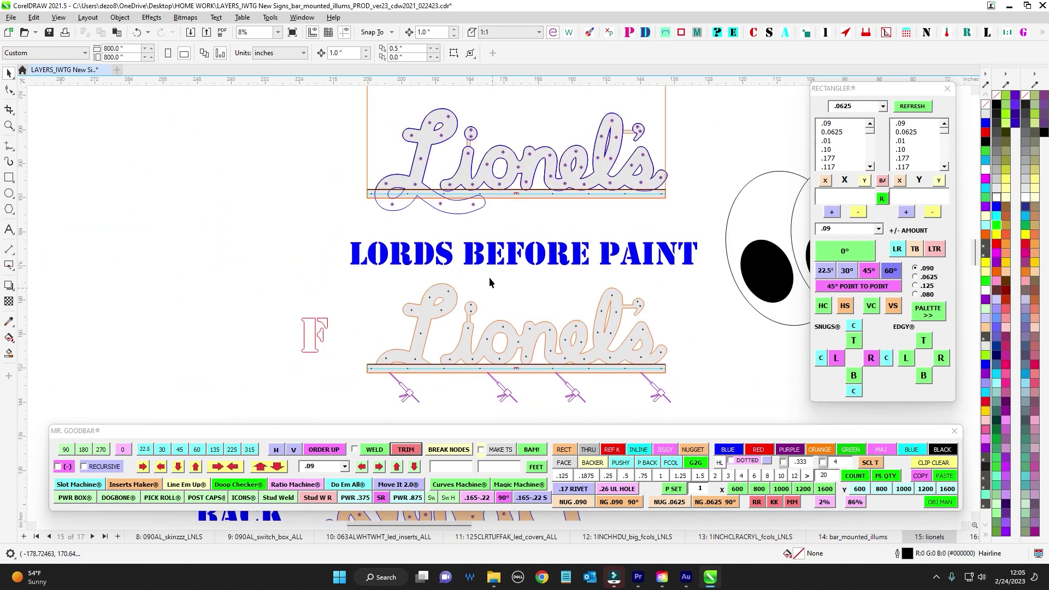
Select the grey Lionel's lettering together with its mounting bar and tool symbols under the LORDS BEFORE PAINT label
scroll(438, 221, "down", 2)
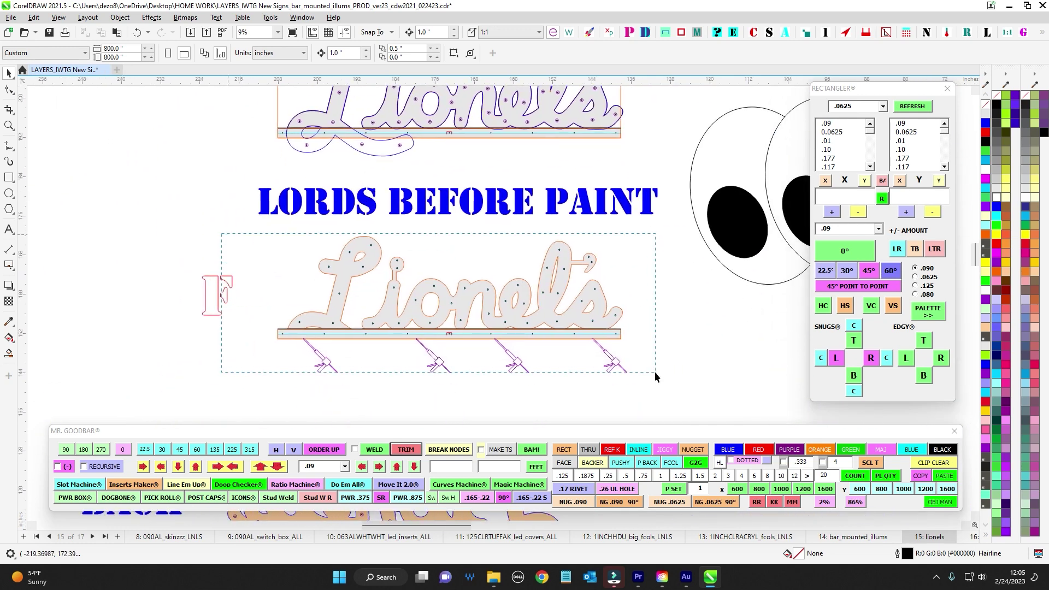
left_click_drag(655, 374, 694, 378)
scroll(677, 342, "up", 2)
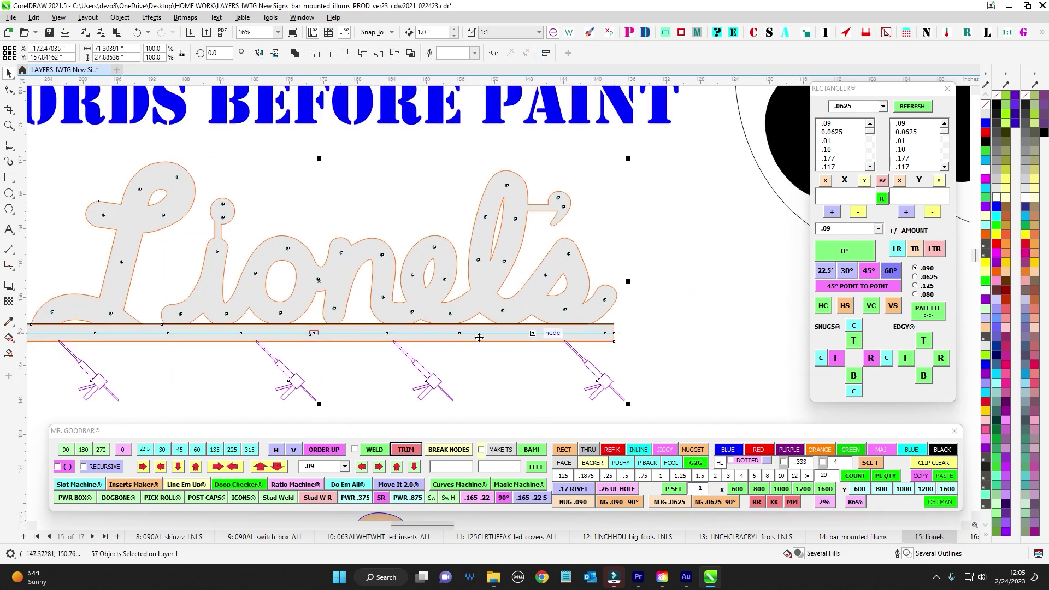
scroll(519, 351, "up", 2)
scroll(556, 345, "down", 3)
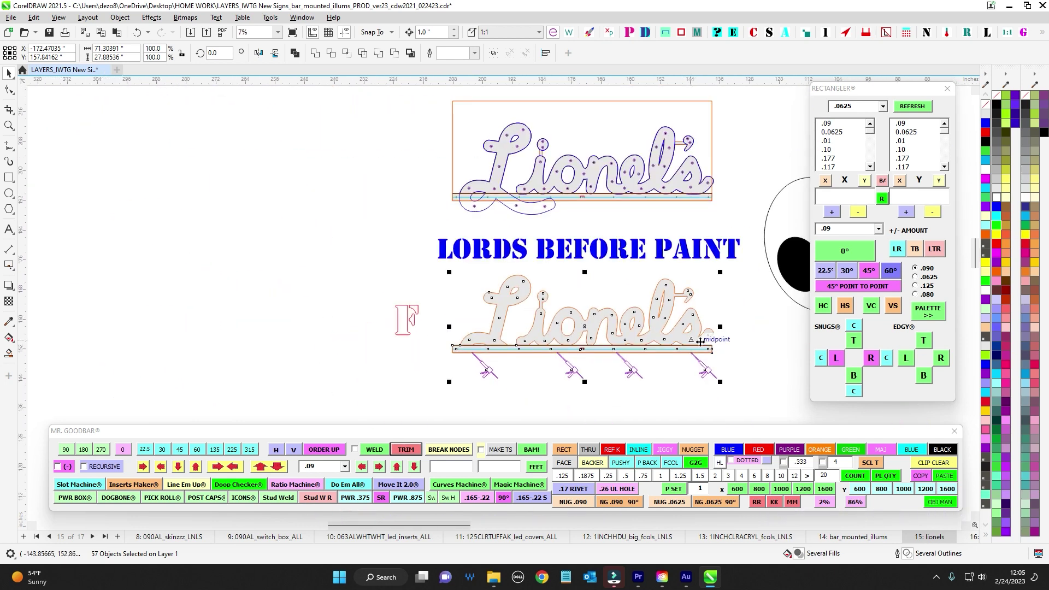
Examine the long bar frame with its tool symbols and the yellow and cyan panels drawn below it
scroll(376, 320, "down", 6)
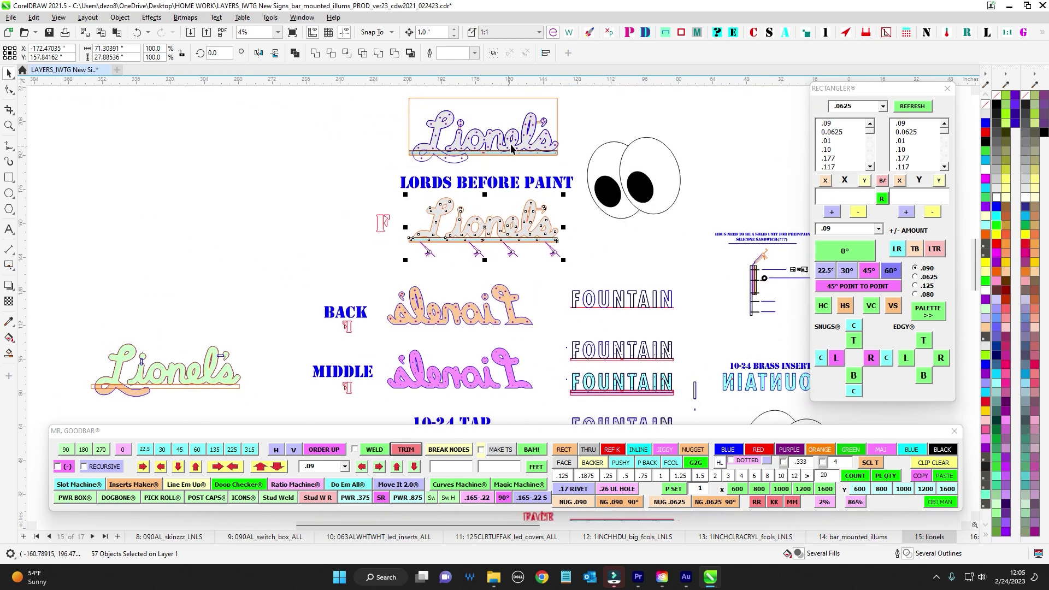
scroll(519, 379, "up", 6)
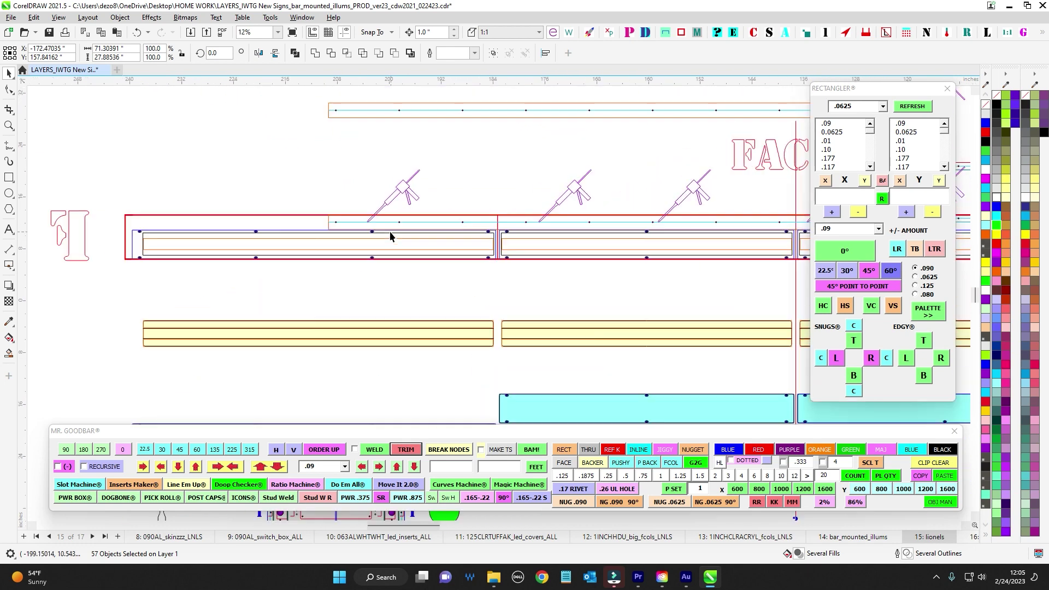
left_click_drag(637, 235, 392, 238)
scroll(595, 262, "down", 1)
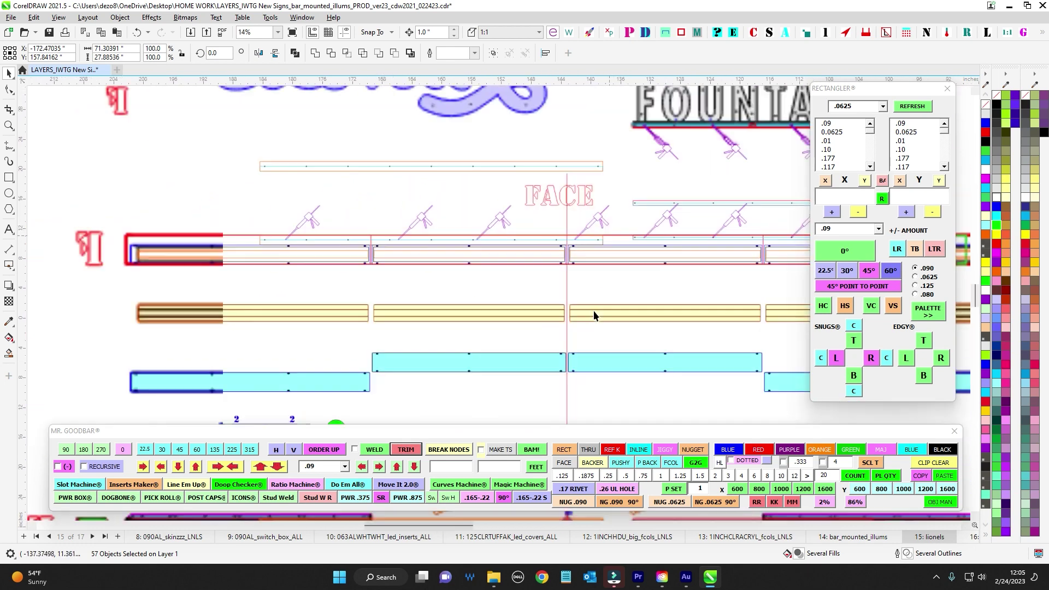
left_click_drag(594, 382, 632, 204)
scroll(392, 331, "down", 1)
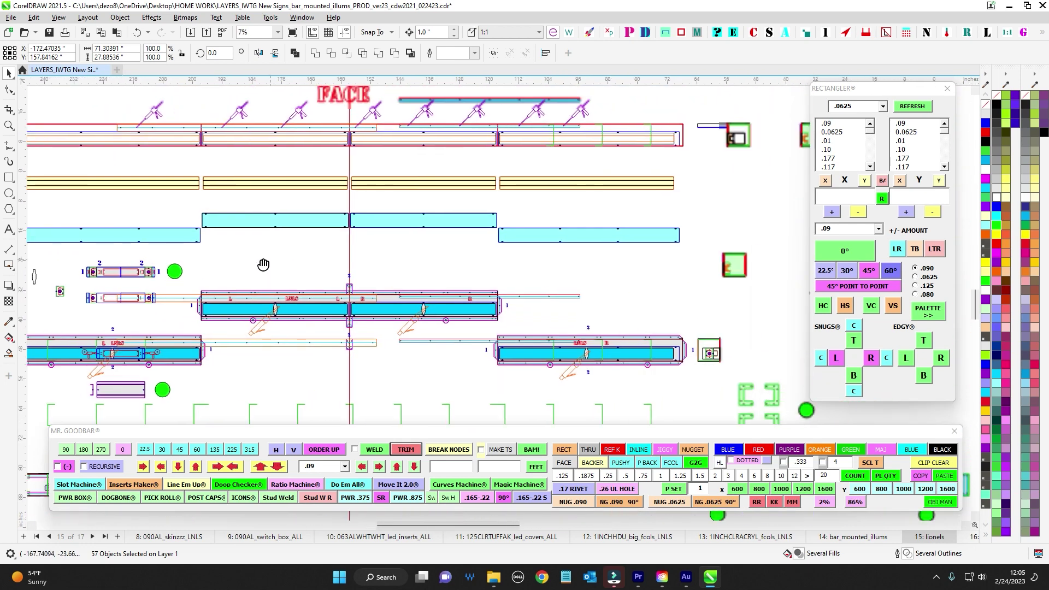
scroll(675, 335, "down", 2)
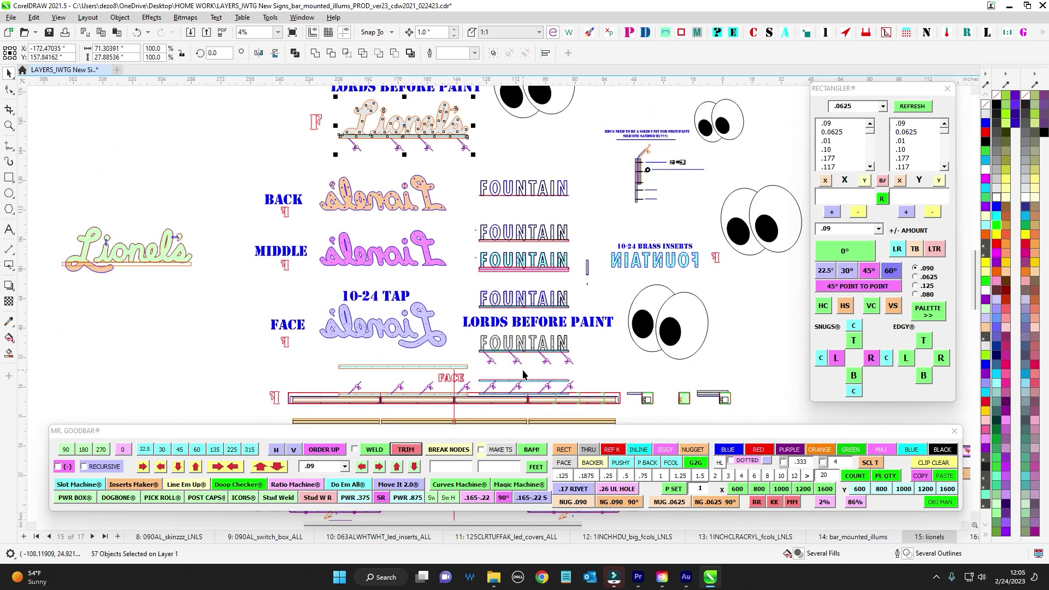
Examine the grey FOUNTAIN lettering under the LORDS BEFORE PAINT label together with its mounting bar and tool symbols
scroll(520, 349, "up", 7)
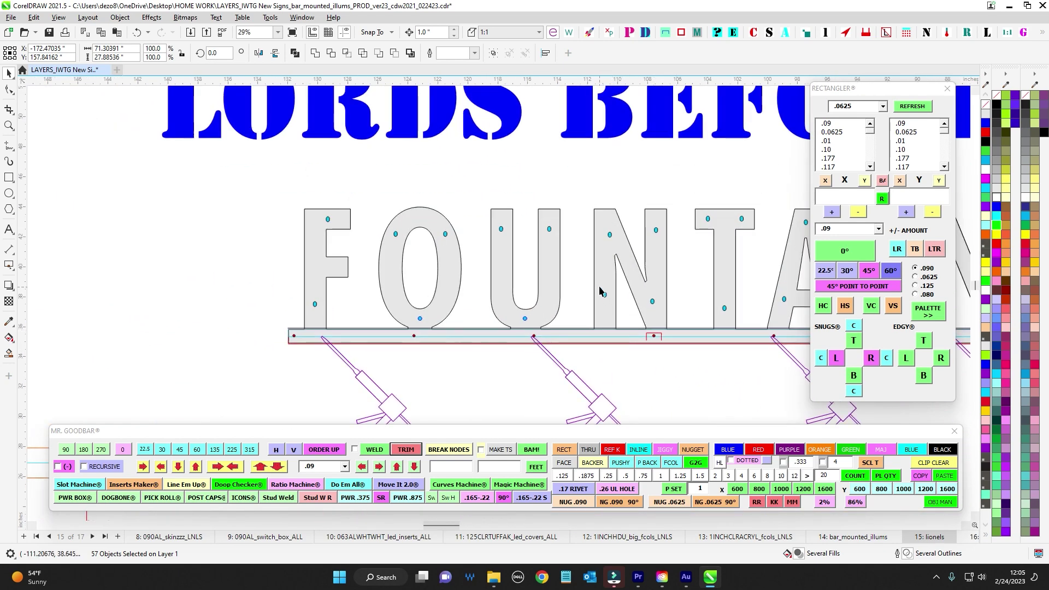
scroll(601, 285, "down", 1)
scroll(775, 294, "down", 2)
left_click_drag(738, 376, 607, 305)
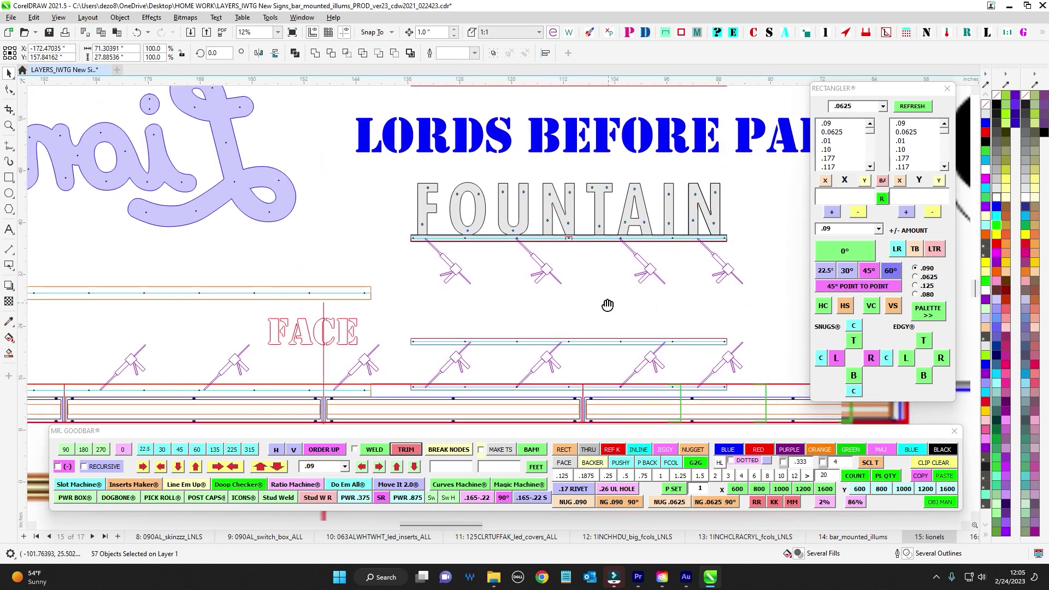
left_click_drag(580, 392, 548, 281)
Examine the LNLS bar assemblies below the cyan panels and relate them to the whole Lionel's FOUNTAIN layout
scroll(548, 283, "down", 1)
left_click_drag(564, 367, 566, 254)
left_click_drag(571, 334, 568, 300)
scroll(579, 359, "up", 1)
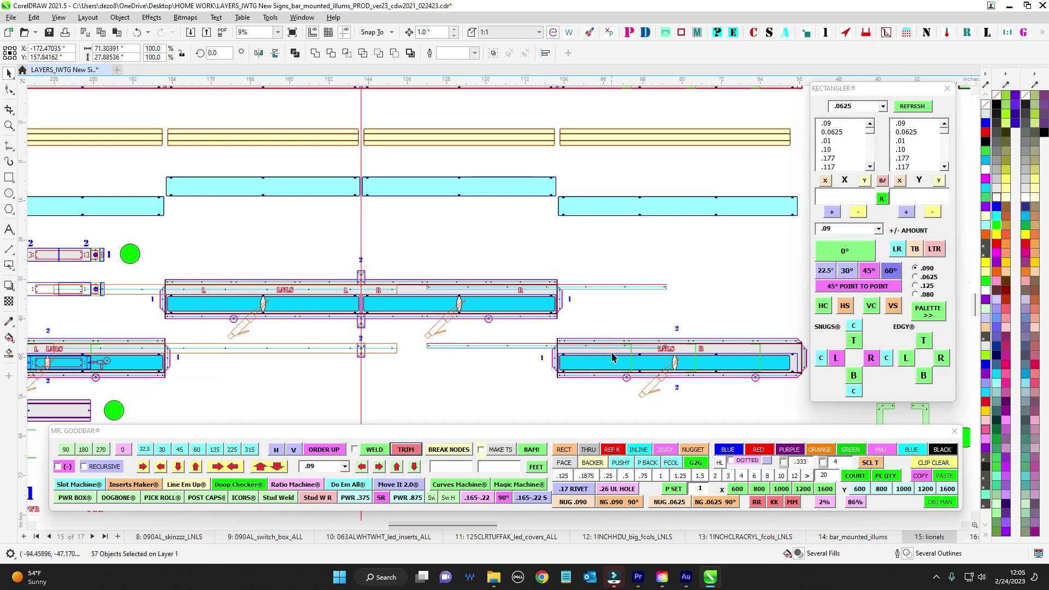
scroll(569, 348, "up", 2)
scroll(672, 342, "down", 5)
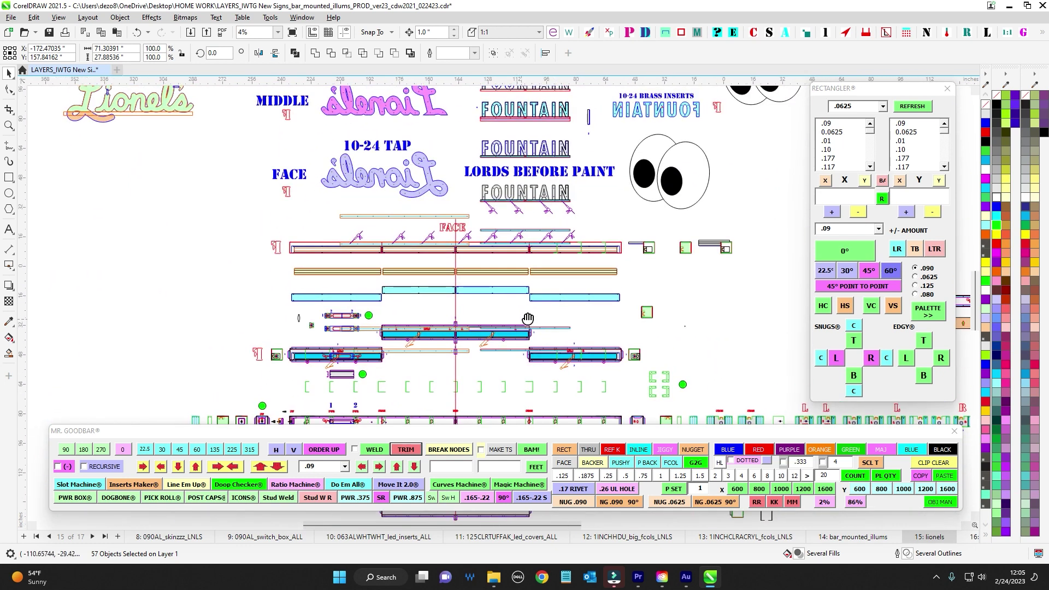
left_click_drag(528, 318, 626, 288)
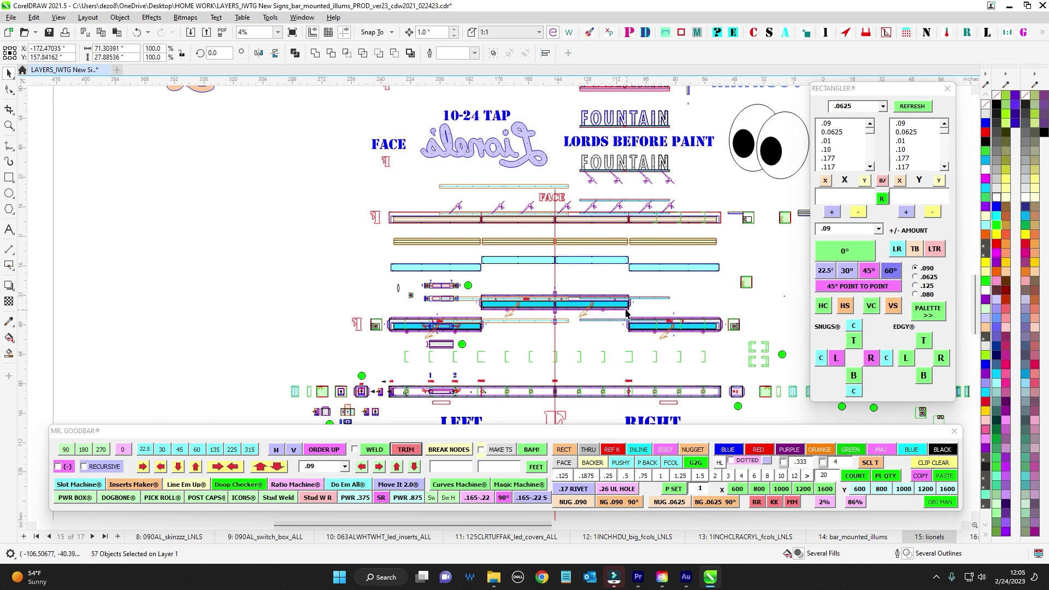
scroll(626, 313, "down", 2)
left_click_drag(551, 211, 589, 243)
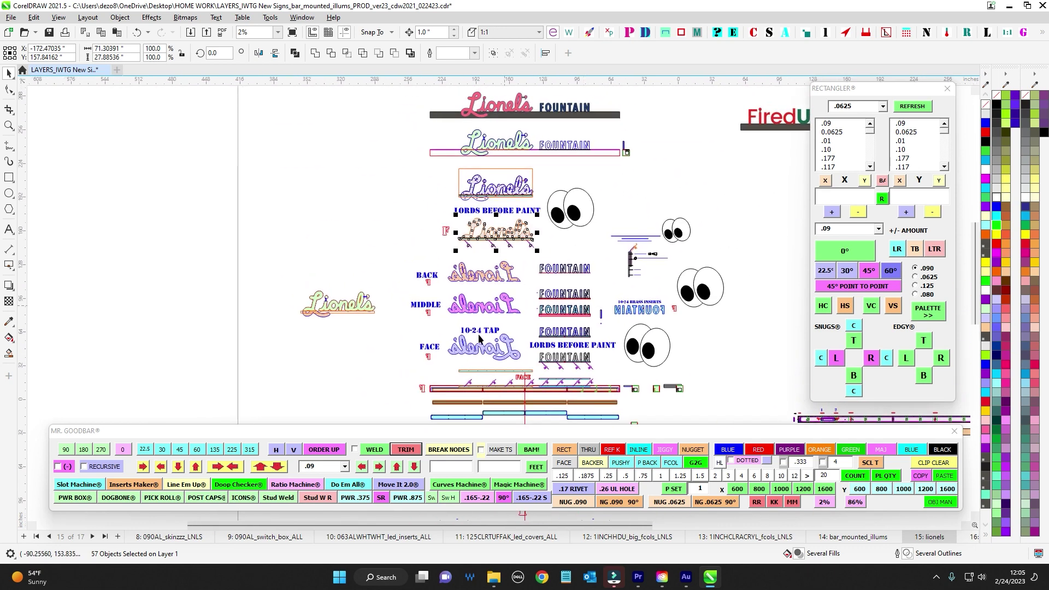
Review the mirrored BACK, MIDDLE and FACE layers of the Lionel's lettering beside the FOUNTAIN versions
scroll(478, 338, "up", 1)
scroll(484, 345, "up", 3)
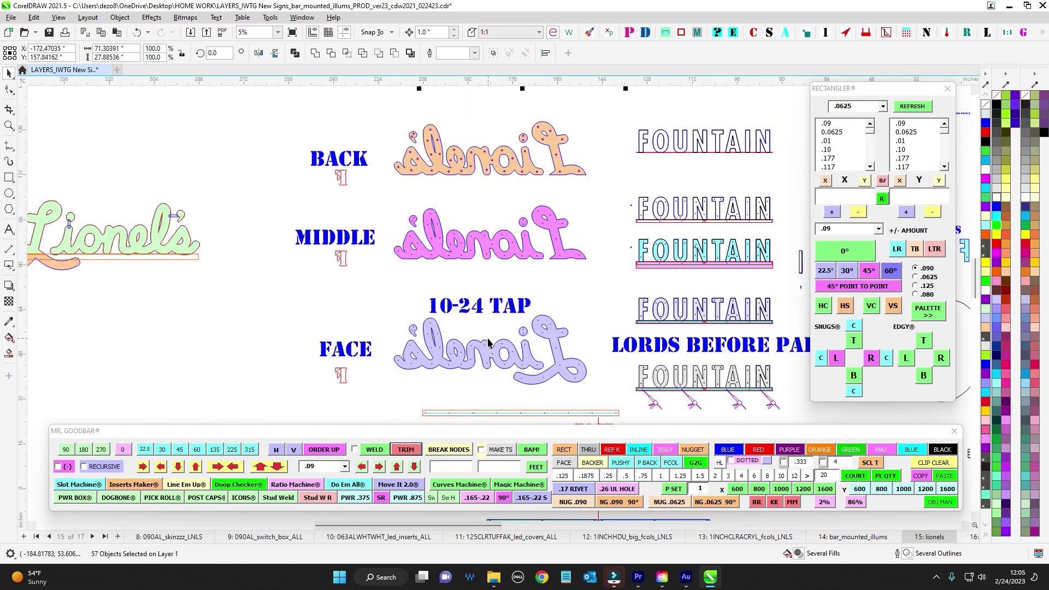
scroll(502, 258, "up", 1)
left_click_drag(495, 277, 437, 347)
scroll(527, 336, "down", 3)
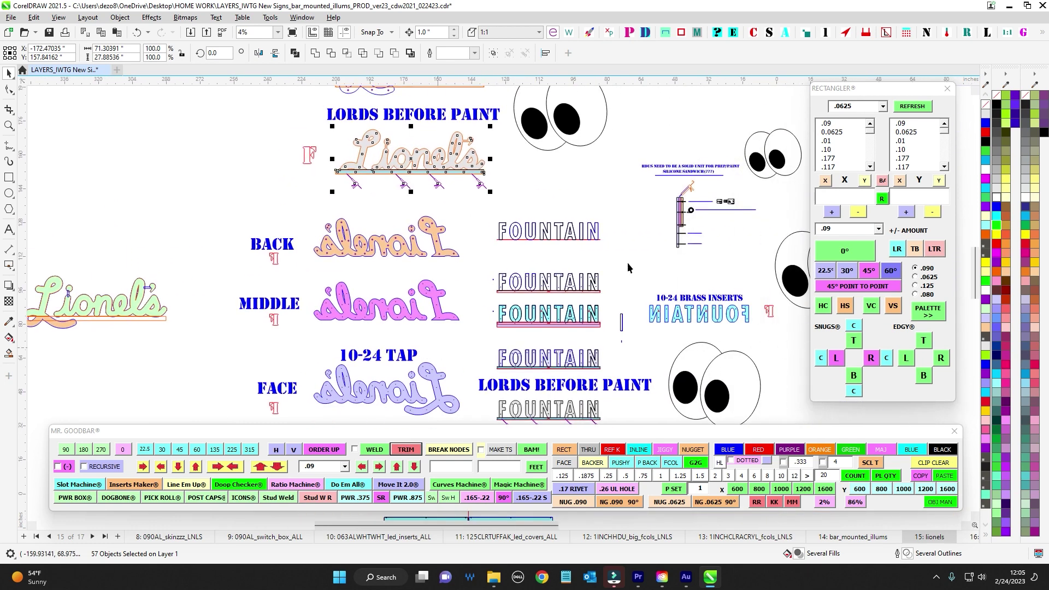
Examine the side-section detail of the letter layers with its stud, tape-wrap and AFTER PAINT notes
scroll(672, 214, "up", 6)
left_click_drag(666, 201, 524, 267)
left_click_drag(623, 295, 560, 257)
scroll(612, 219, "down", 2)
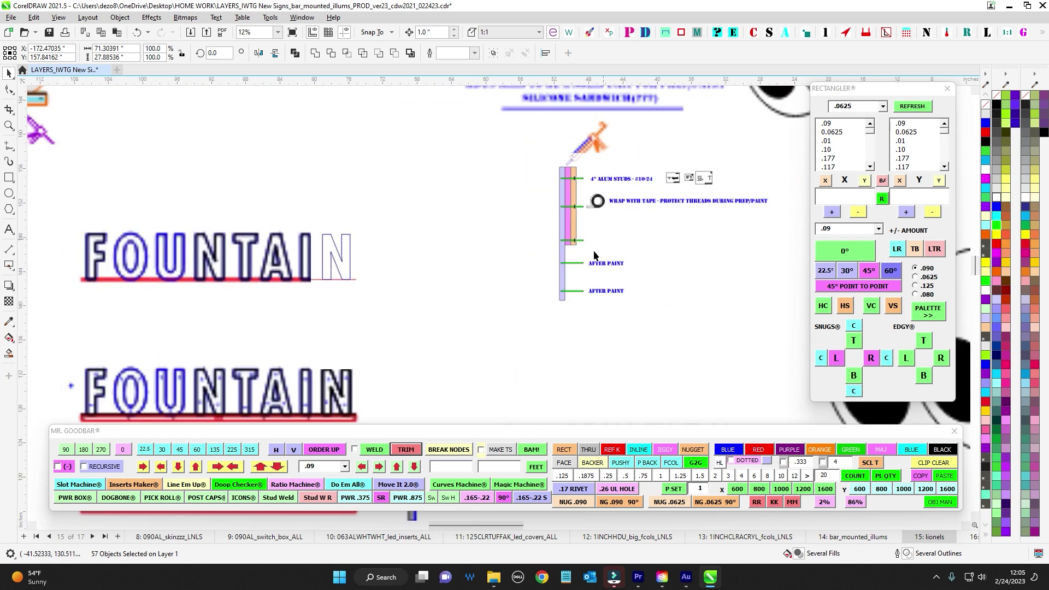
Select the orange BACK layer of the mirrored Lionel's lettering and inspect its outline and holes
left_click_drag(499, 285, 892, 299)
scroll(197, 275, "up", 1)
left_click(367, 281)
scroll(367, 281, "down", 1)
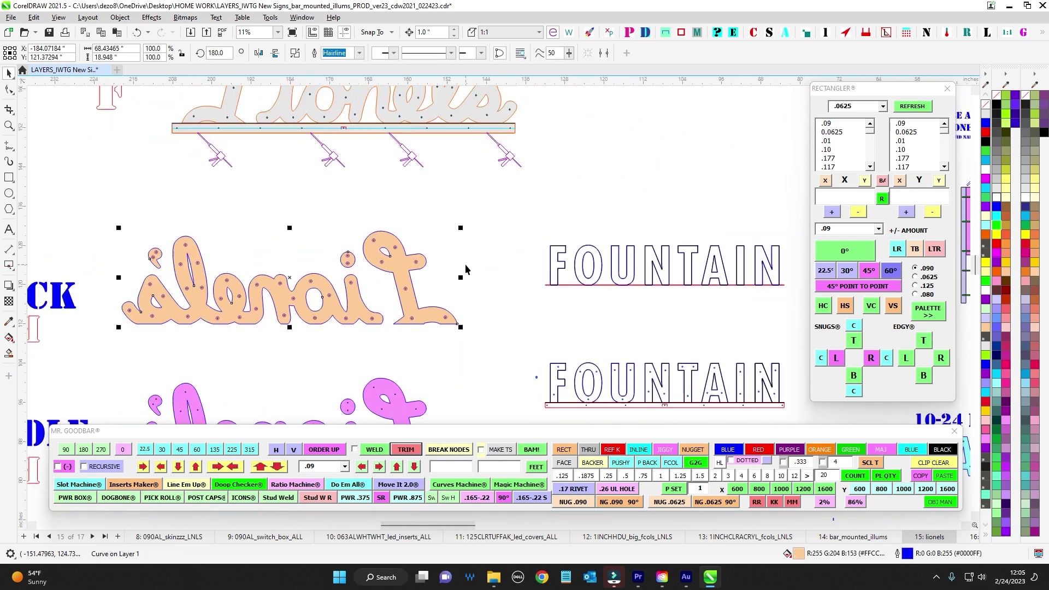
scroll(404, 242, "left", 5)
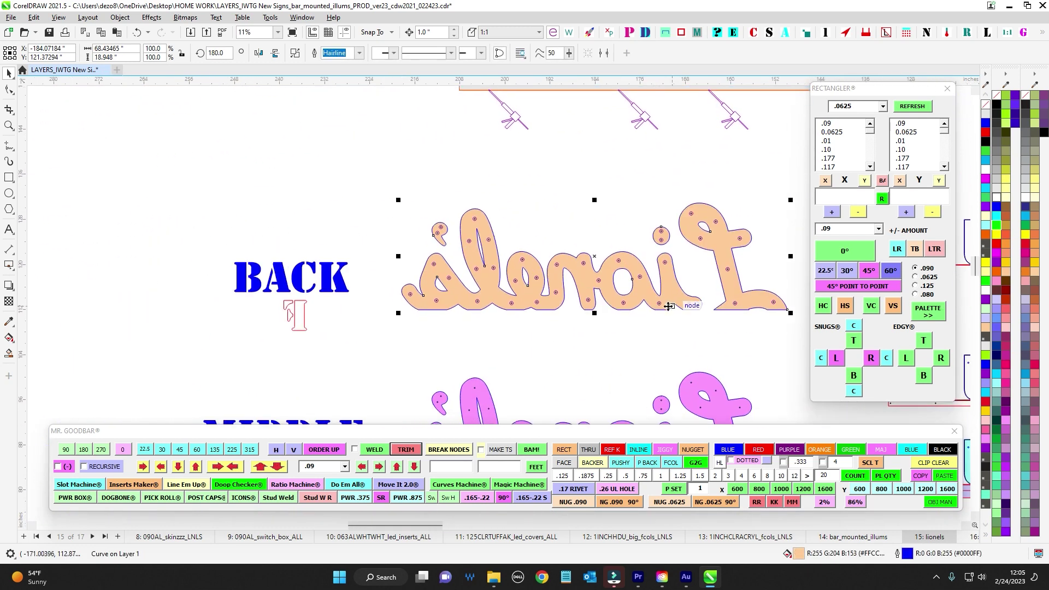
Select the magenta MIDDLE layer of the Lionel's lettering together with its holes
left_click_drag(669, 306, 490, 247)
left_click_drag(592, 326, 639, 235)
left_click_drag(707, 387, 707, 386)
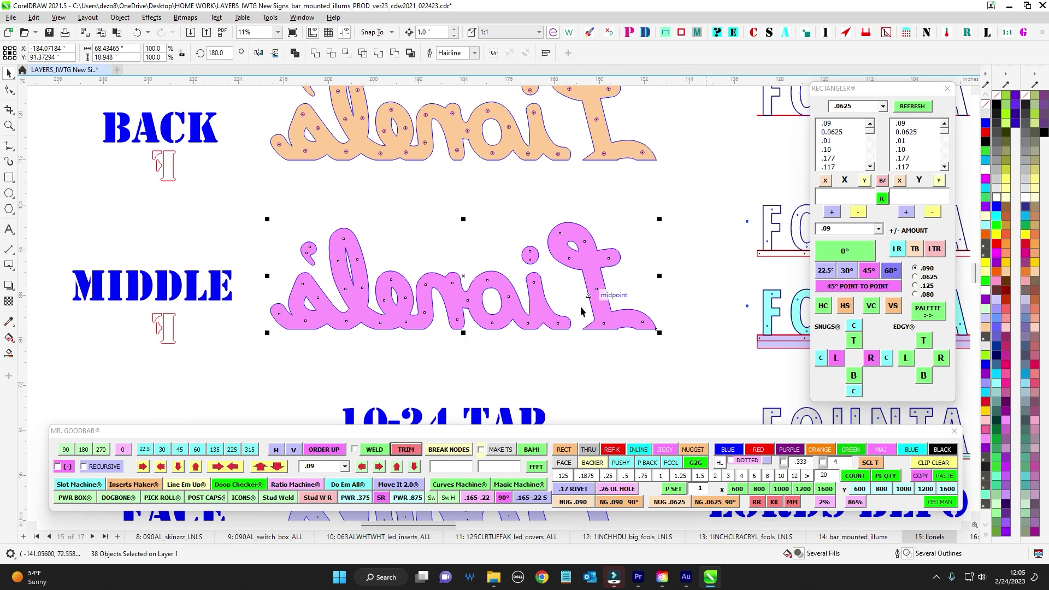
scroll(643, 249, "down", 3)
Select the FACE lettering with its 10-24 TAP label, and pick the stud hole in the upper loop of the L
left_click_drag(182, 225, 702, 425)
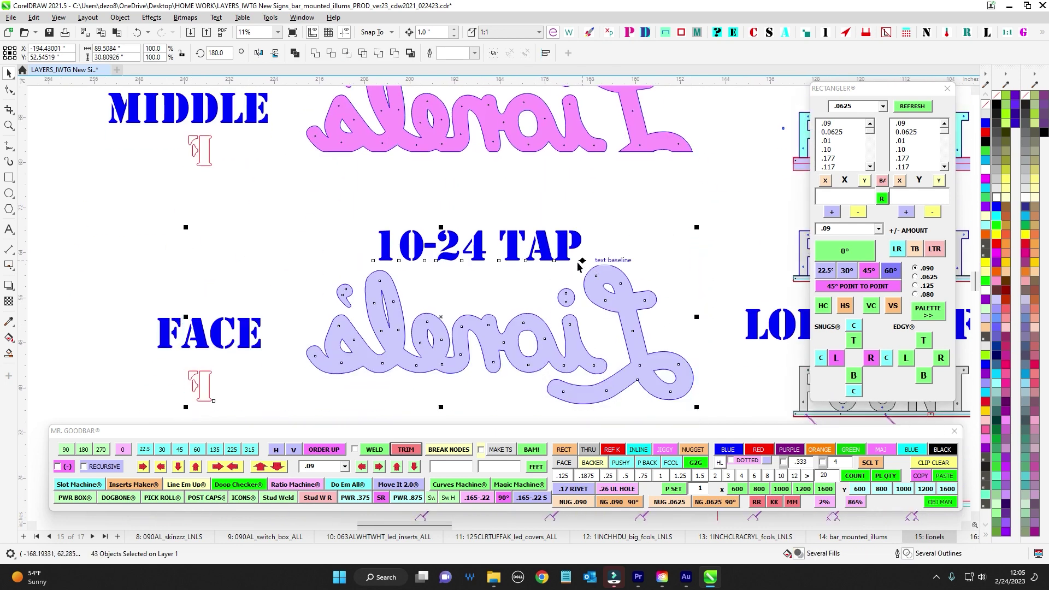
scroll(492, 240, "up", 3)
scroll(684, 293, "up", 1)
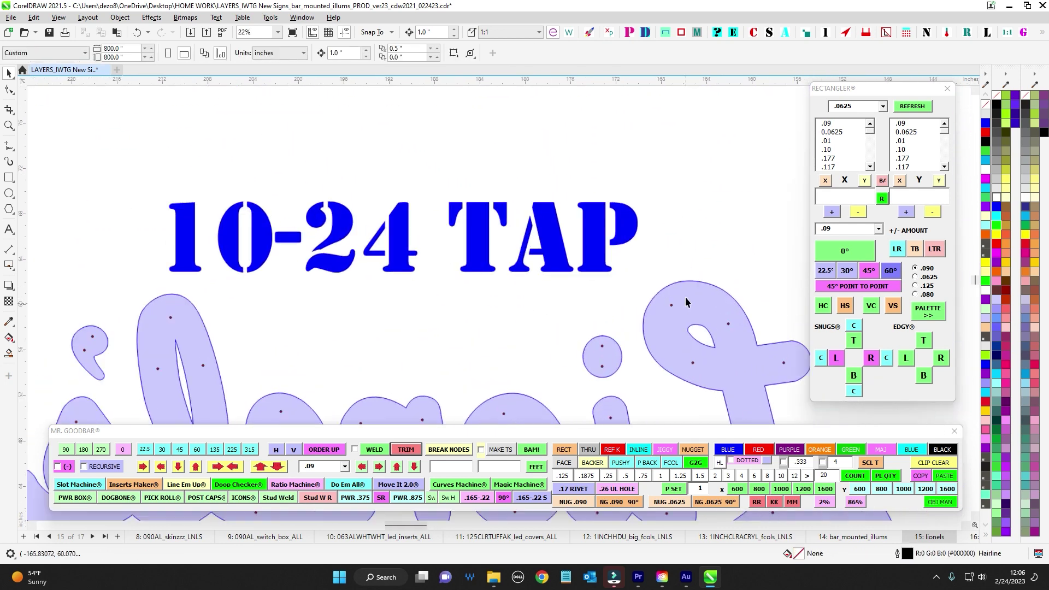
left_click(671, 307)
scroll(596, 358, "down", 4)
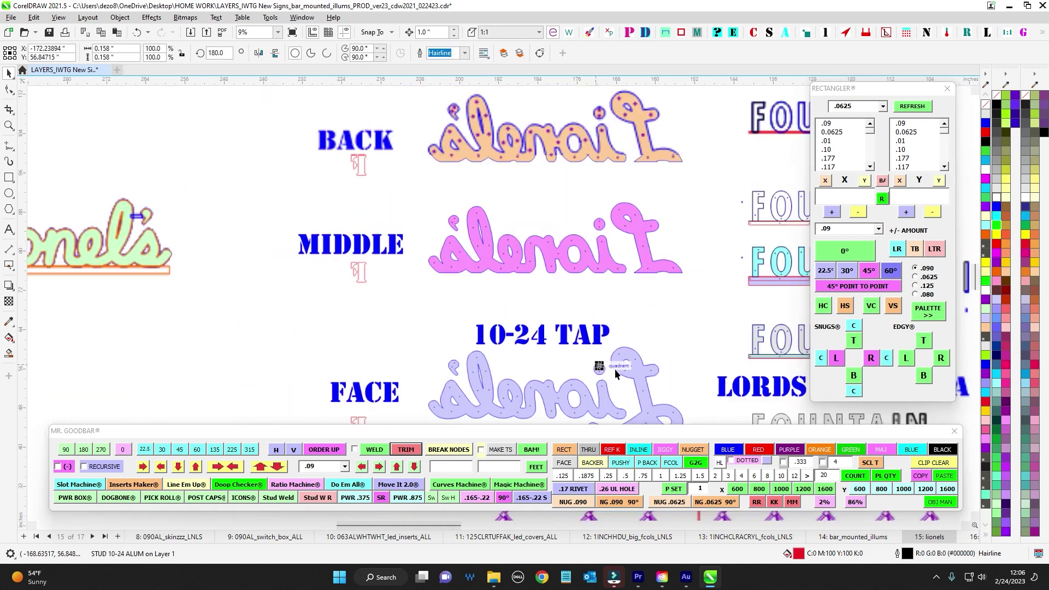
Select the mirrored FACE, MIDDLE and BACK lettering shapes one after another
left_click_drag(614, 369, 512, 380)
left_click_drag(574, 361, 538, 292)
key("Escape")
left_click(501, 331)
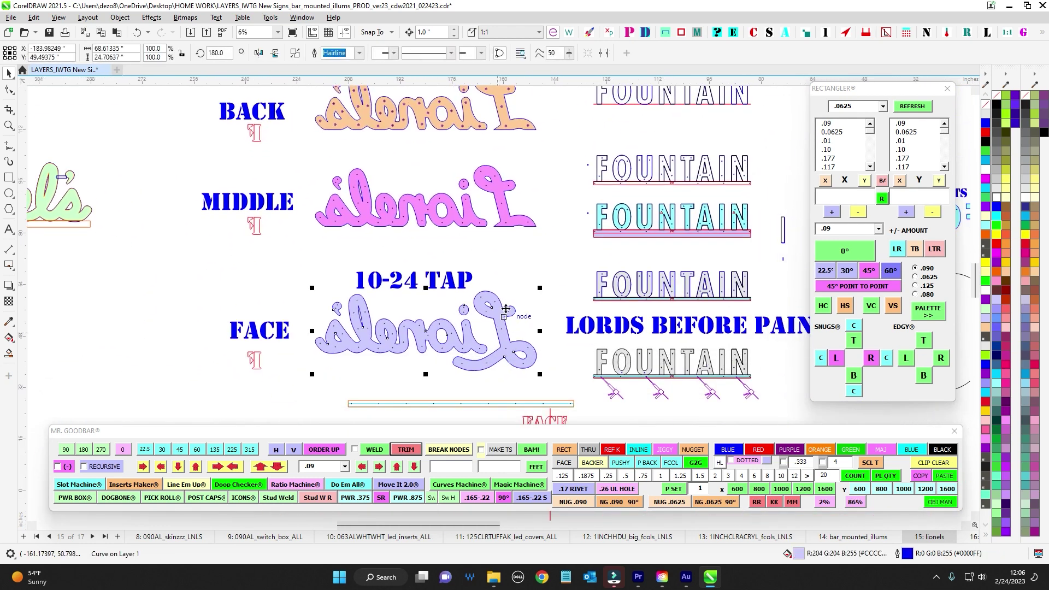
left_click(496, 190)
left_click_drag(532, 174, 539, 290)
left_click(507, 216)
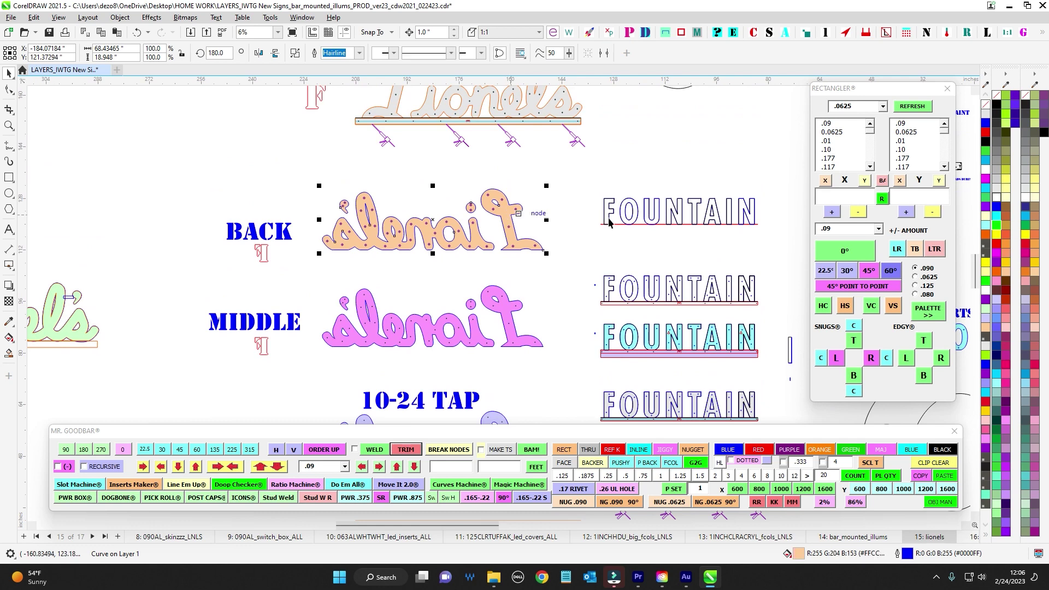
Select the lavender face strip in the side-section detail, and clear the selection
scroll(650, 221, "down", 1)
left_click_drag(661, 220, 480, 231)
scroll(623, 184, "up", 4)
left_click(648, 198)
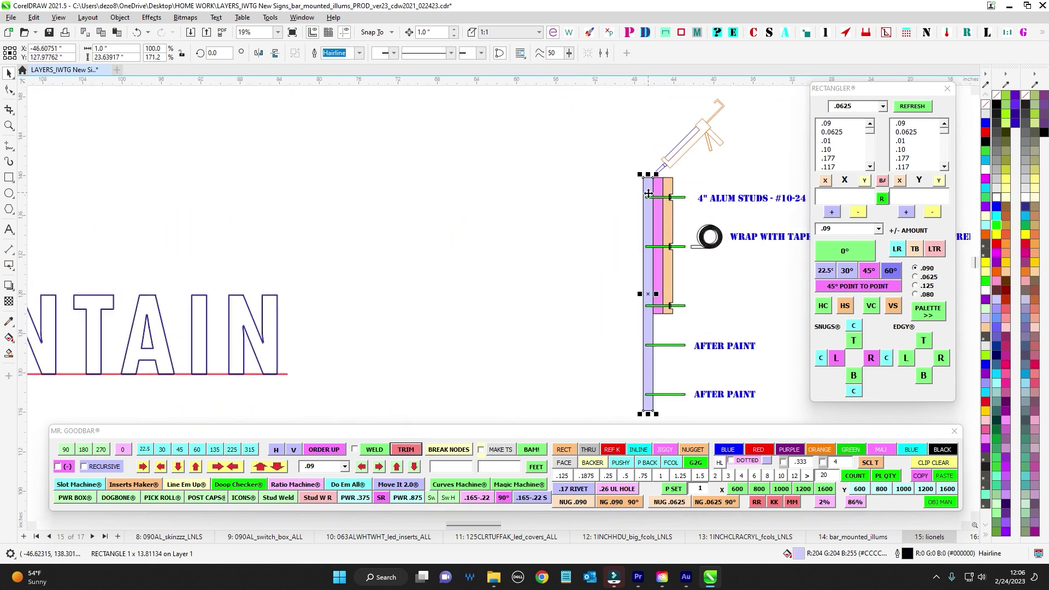
left_click_drag(621, 202, 481, 162)
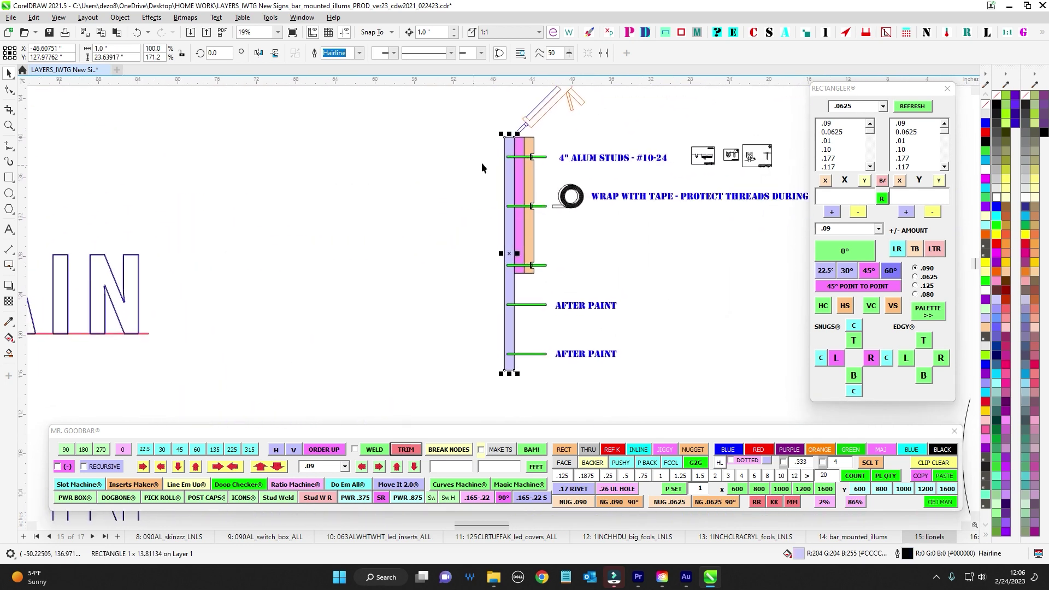
left_click(540, 314)
Examine where the topmost green stud passes through the lavender, magenta and orange layers and its recess in the section detail
scroll(561, 209, "up", 2)
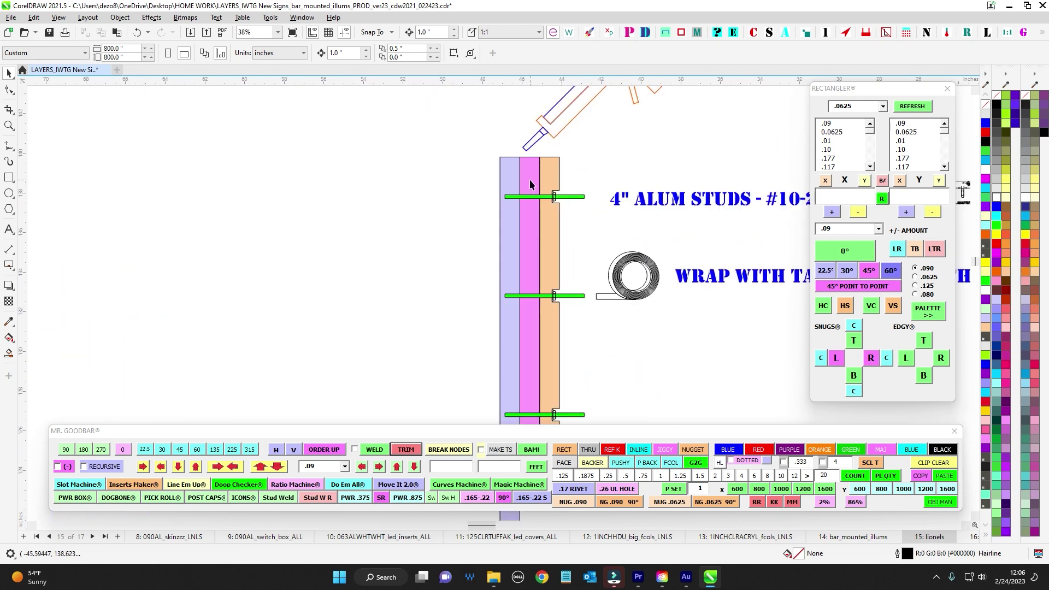
left_click(530, 181)
left_click_drag(584, 161, 496, 169)
left_click(473, 189)
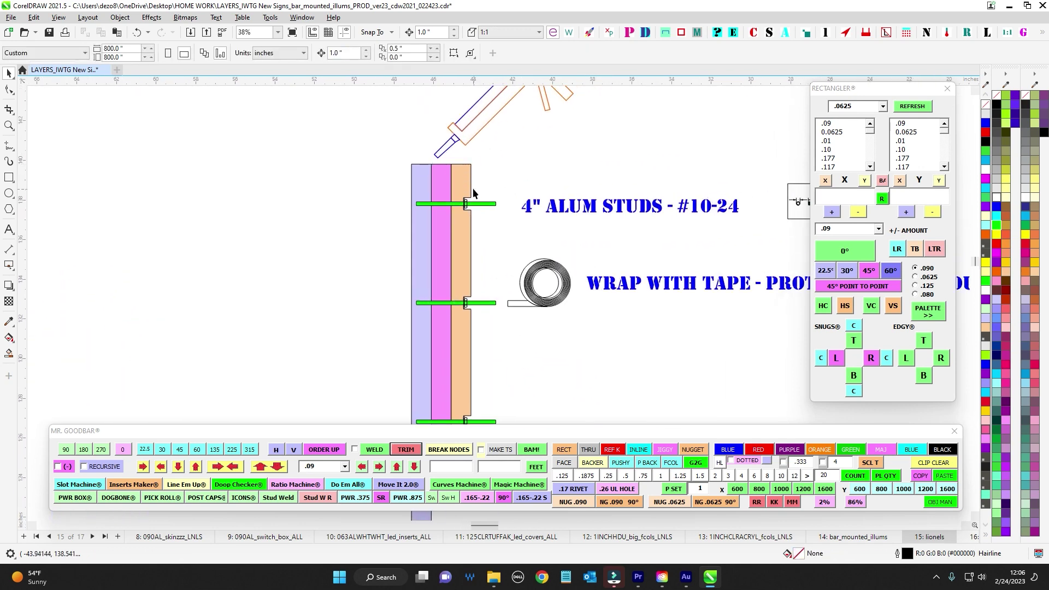
scroll(473, 188, "up", 3)
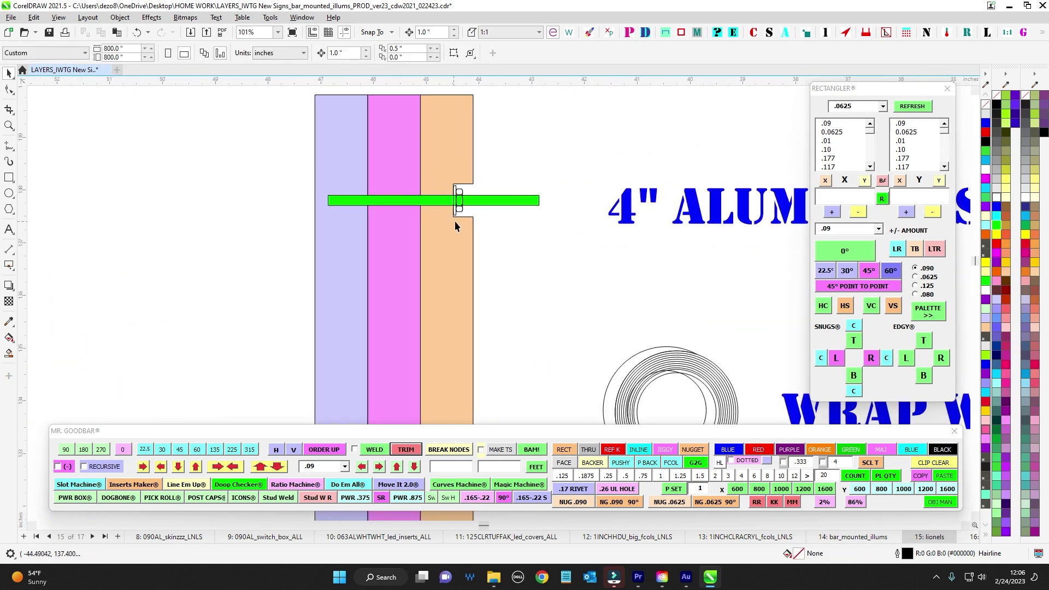
scroll(498, 214, "down", 2)
left_click_drag(512, 234, 536, 208)
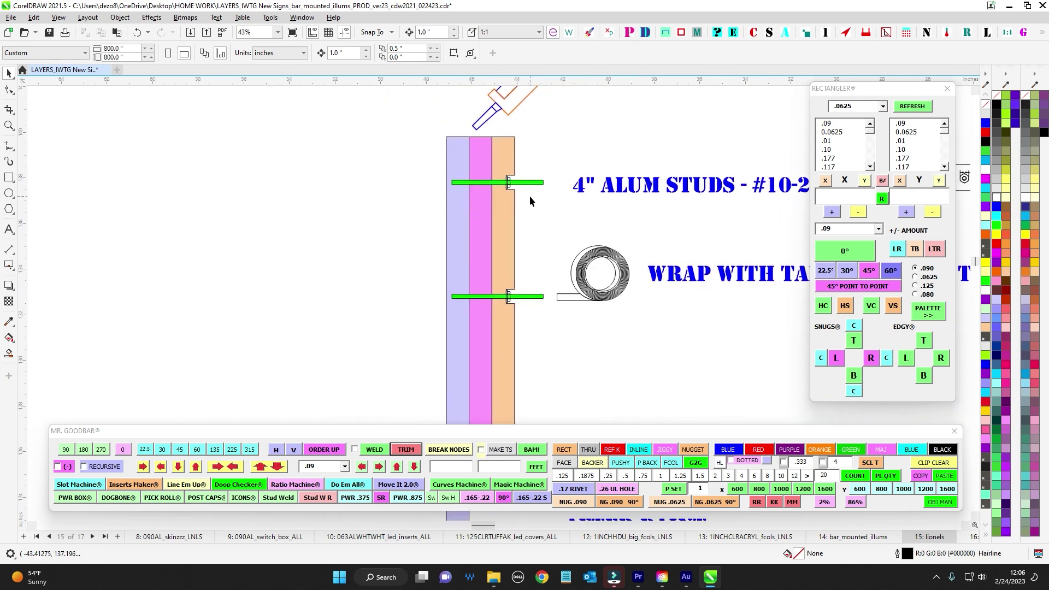
Select the topmost green stud and its 4" ALUM STUDS - #10-24 label, and inspect the stud's depth in the face layer
left_click(530, 183)
scroll(623, 128, "down", 1)
left_click_drag(640, 131, 522, 167)
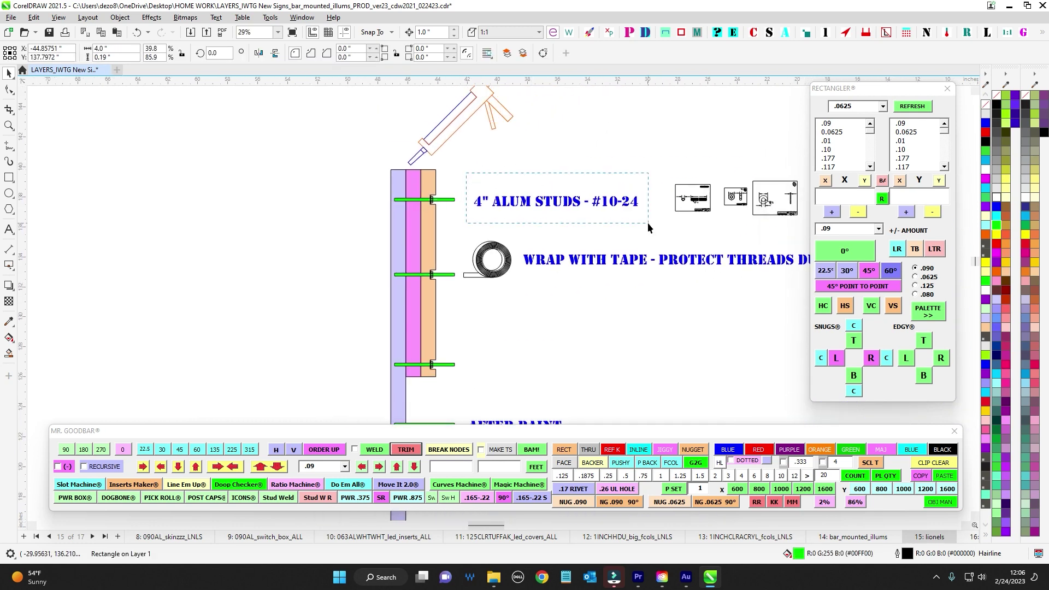
left_click_drag(648, 223, 648, 223)
scroll(709, 188, "up", 2)
scroll(680, 224, "down", 1)
left_click_drag(242, 218, 534, 186)
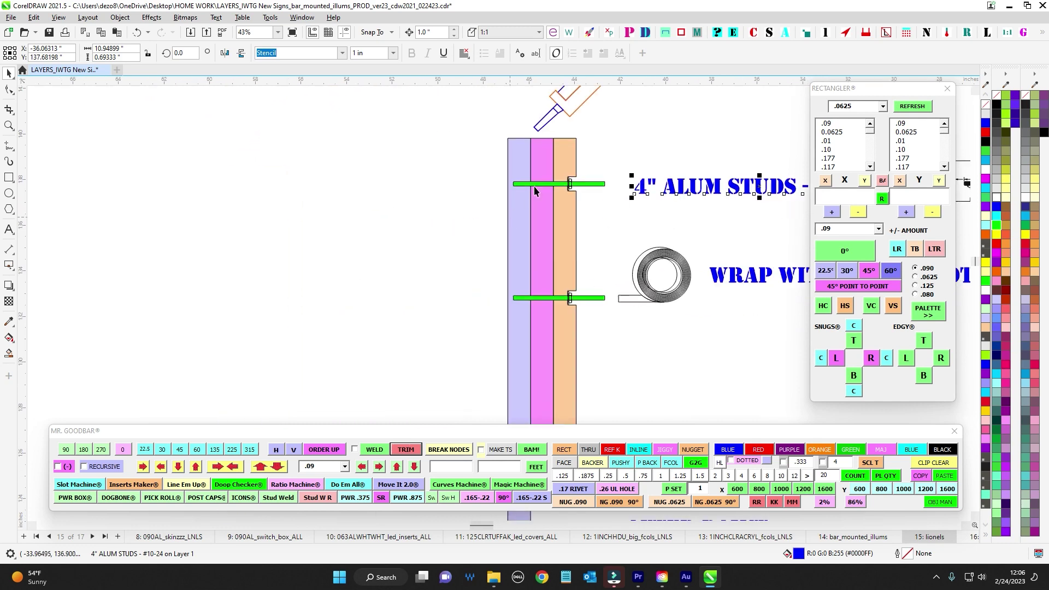
scroll(534, 190, "up", 2)
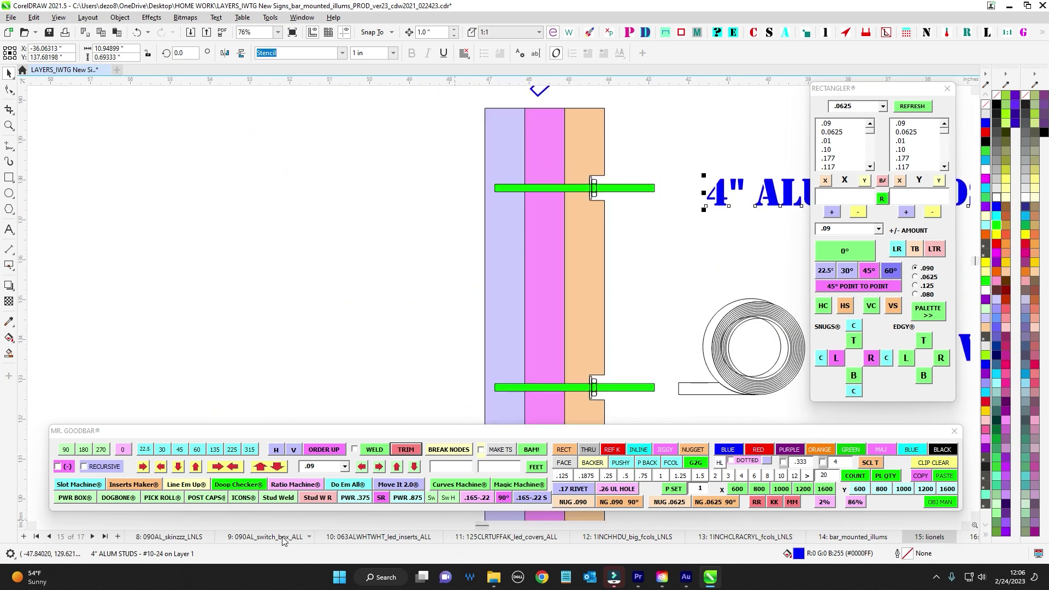
Open the page 12: 1INCHHDU_big_fcols_LNLS and examine the FACE layer's 10-24 tap note and the holes in the L
left_click(648, 537)
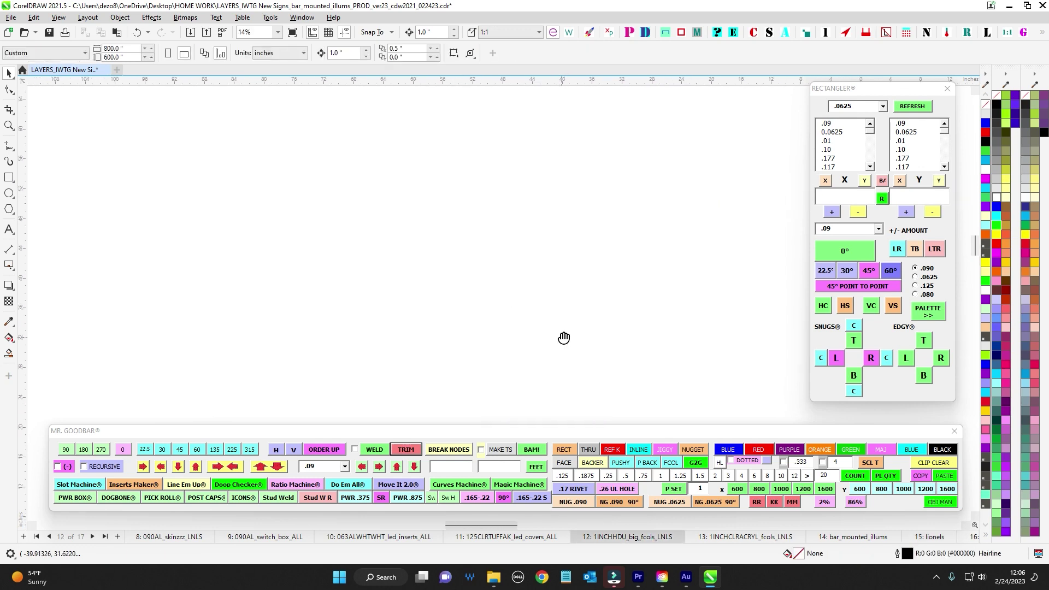
scroll(590, 347, "up", 4)
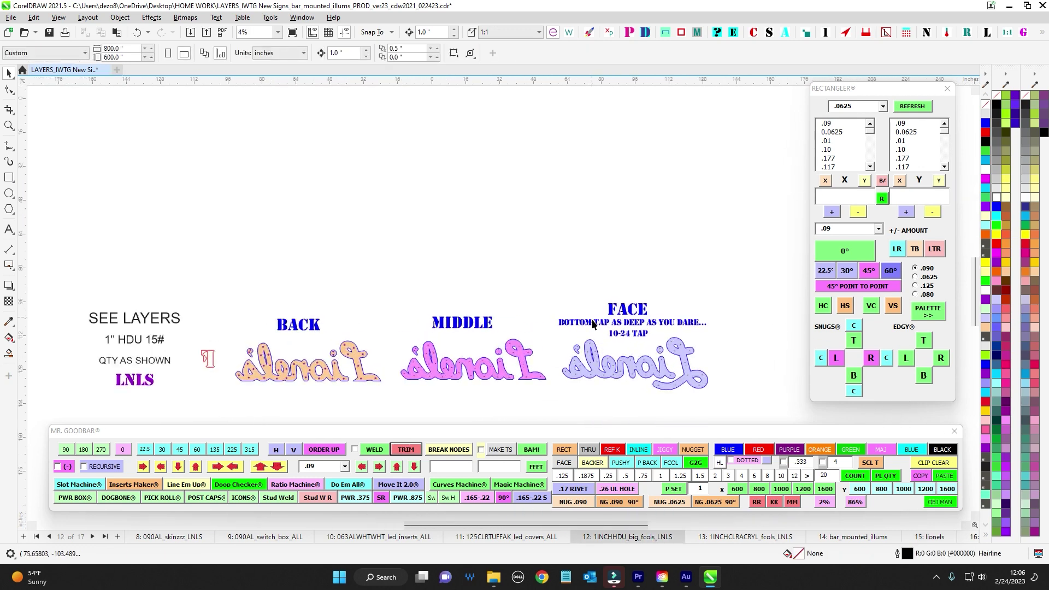
scroll(599, 296, "up", 3)
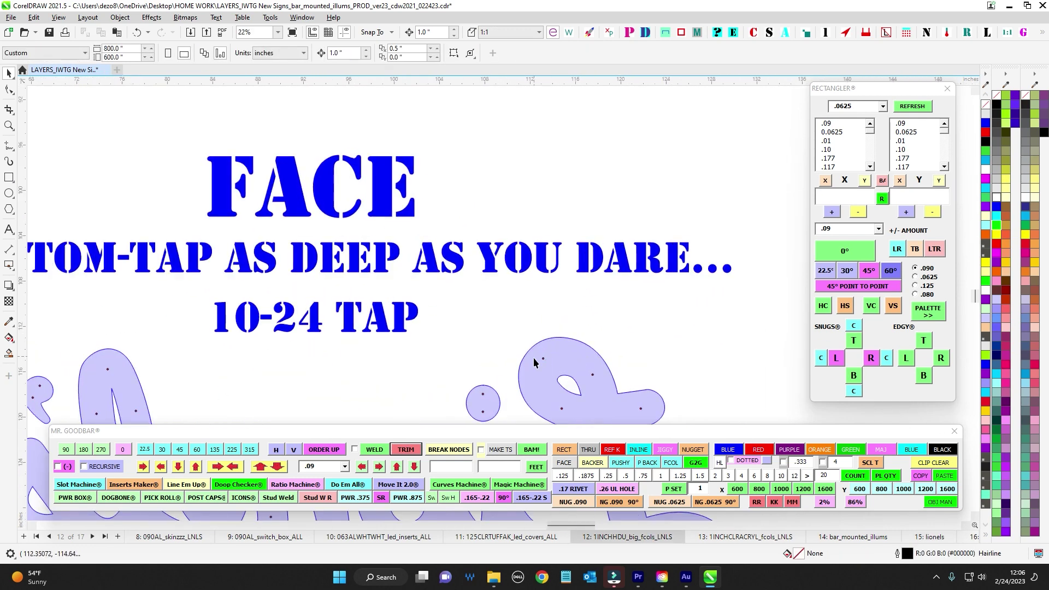
scroll(544, 365, "up", 2)
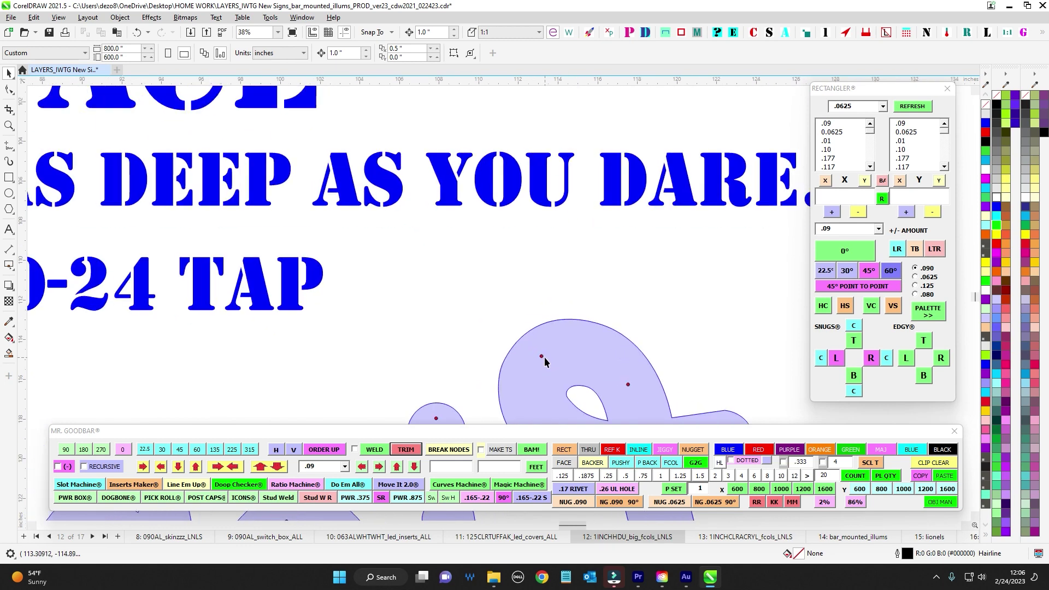
Examine the stud holes in the mirrored L and the i's dot beneath the FACE layer's 10-24 tap note
scroll(544, 363, "down", 3)
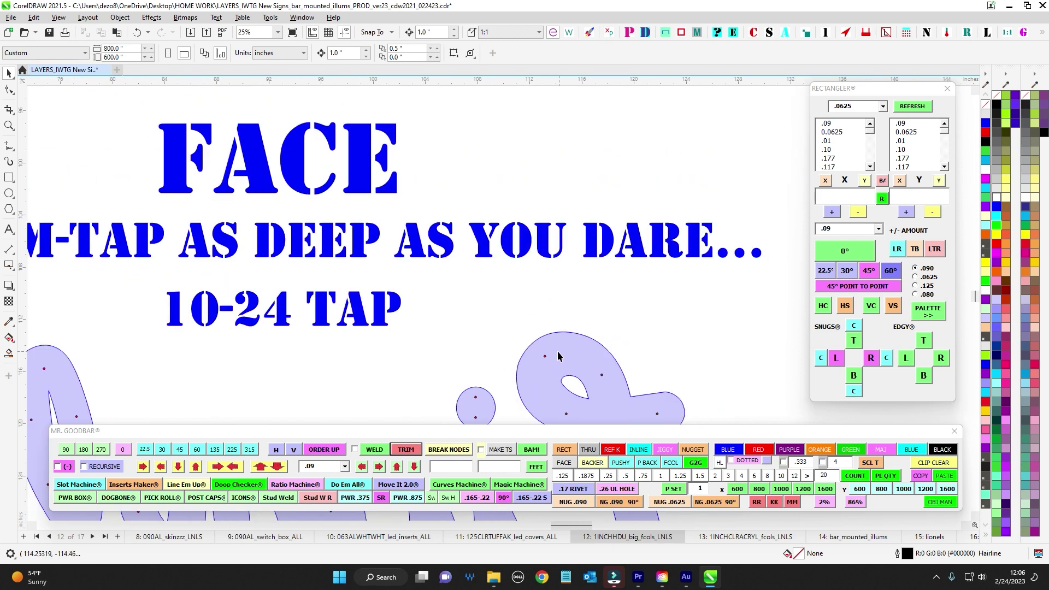
scroll(558, 305, "up", 2)
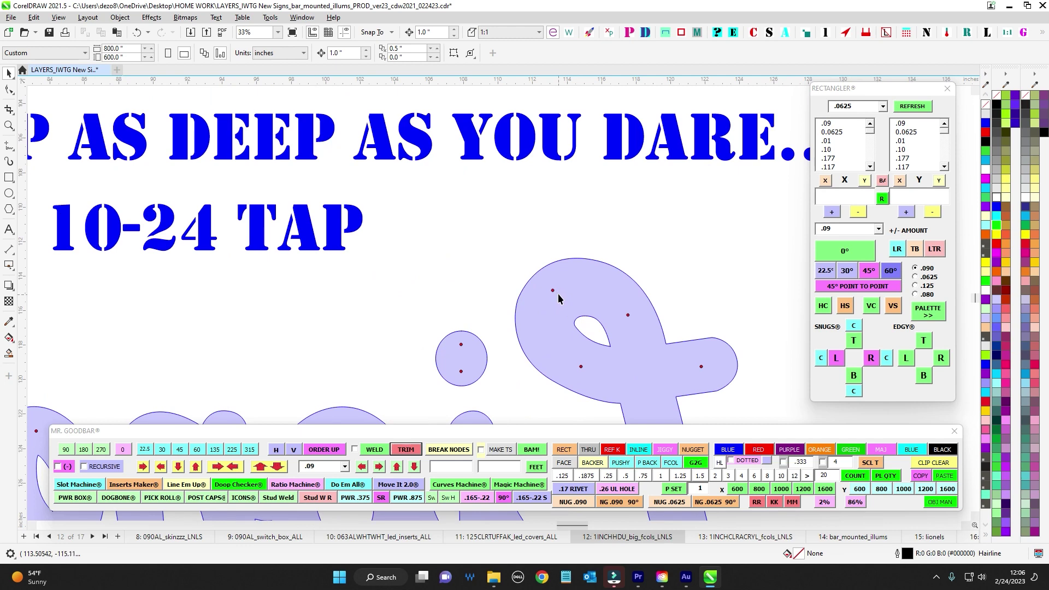
scroll(557, 297, "down", 2)
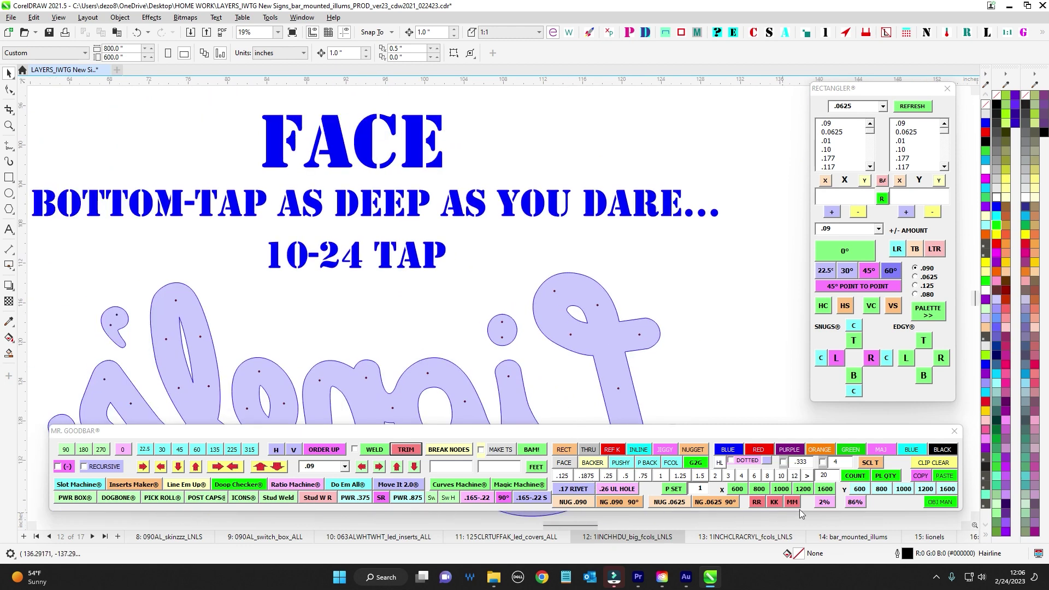
Open page 15: lionels and select the topmost green stud in the layered section detail
left_click(919, 538)
scroll(555, 263, "down", 6)
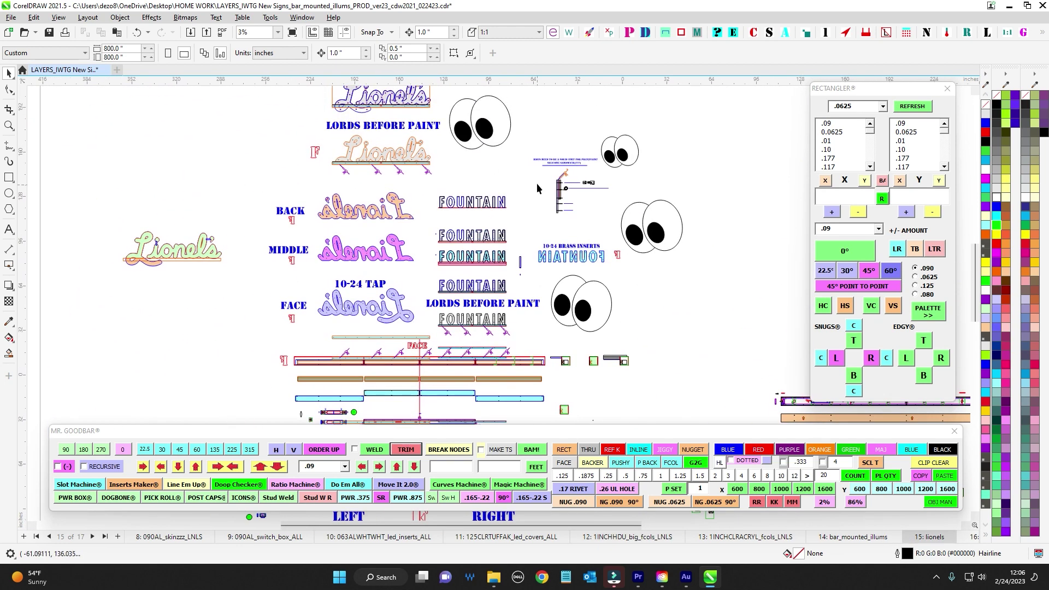
scroll(537, 188, "up", 10)
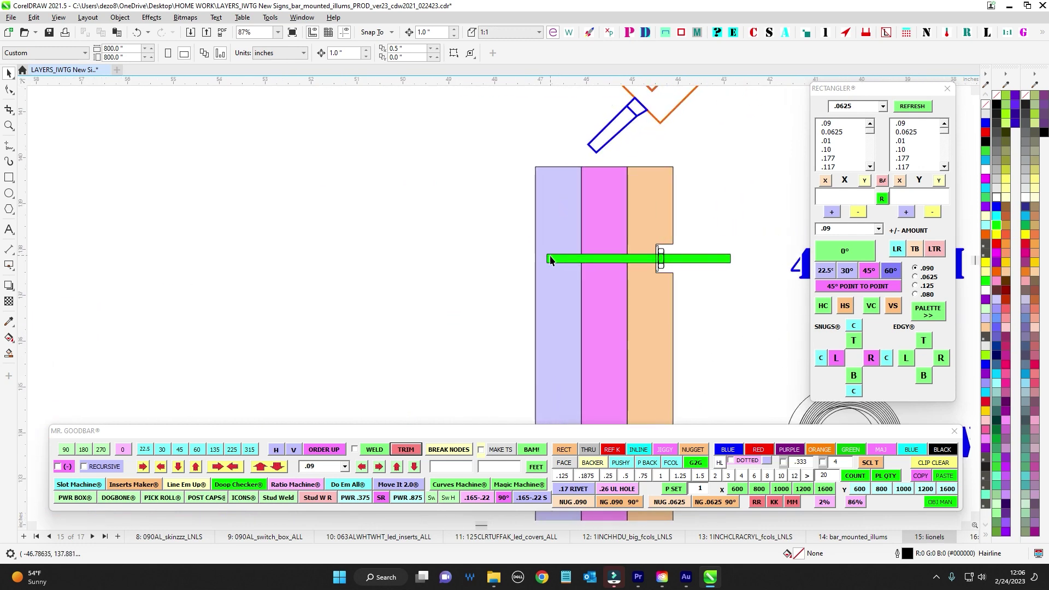
scroll(581, 260, "down", 2)
left_click(535, 261)
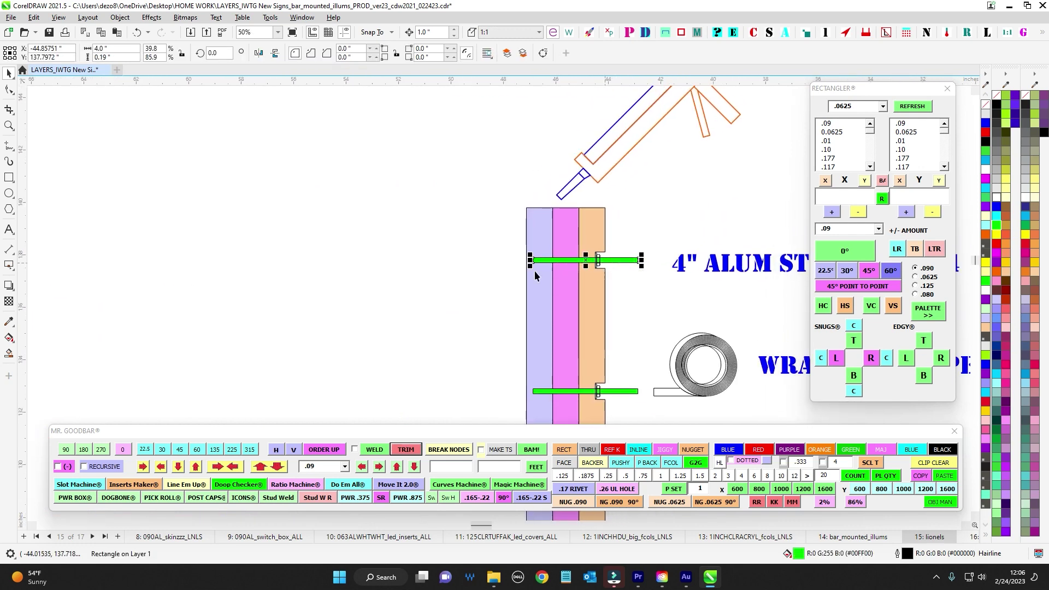
Select the magenta middle strip and the orange back strip of the section detail in turn
left_click(571, 221)
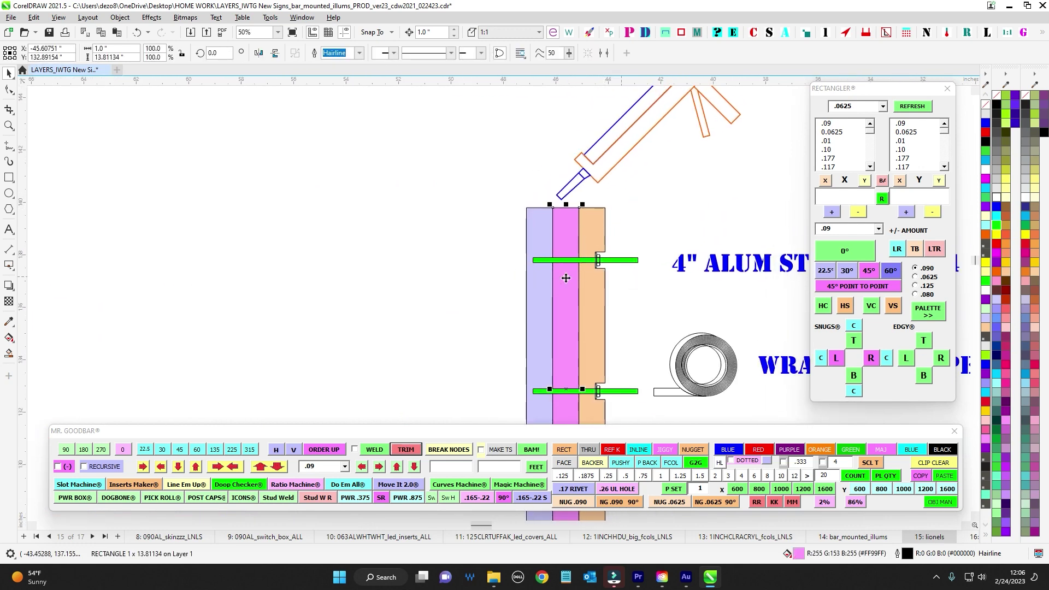
left_click(642, 208)
left_click(601, 224)
Select the nut and washer in the topmost stud's recess, clear the selection and inspect the hardware up close
scroll(608, 251, "up", 2)
left_click_drag(615, 252, 580, 306)
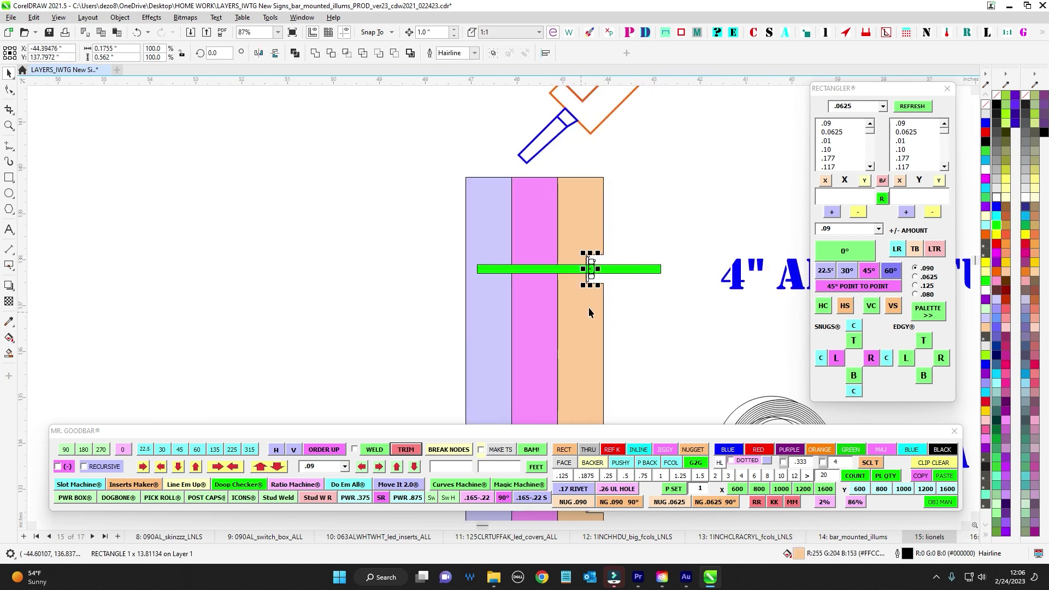
scroll(604, 271, "up", 2)
scroll(596, 252, "down", 4)
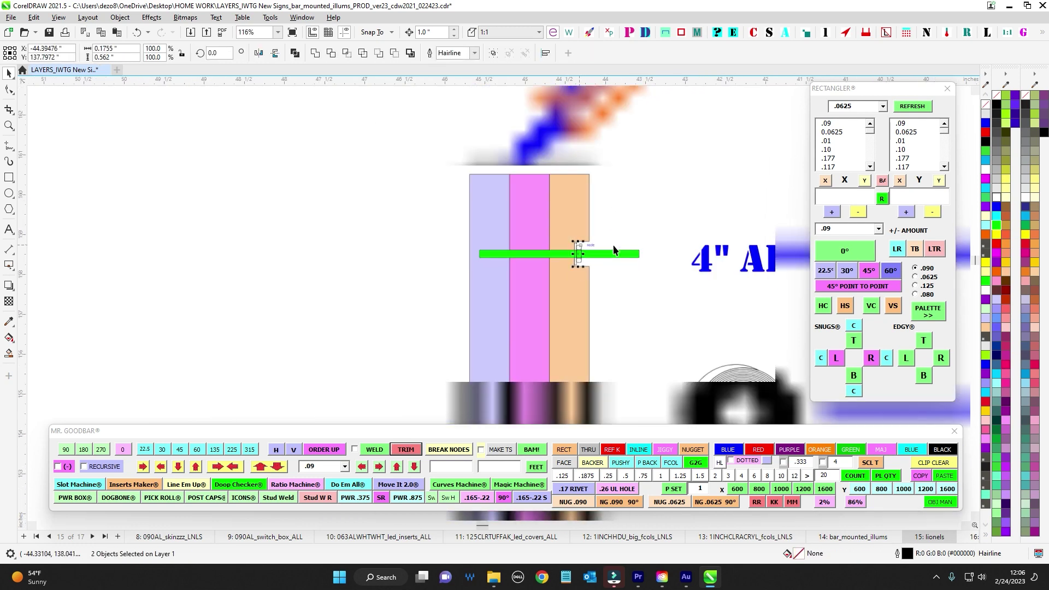
key("Escape")
scroll(559, 271, "up", 4)
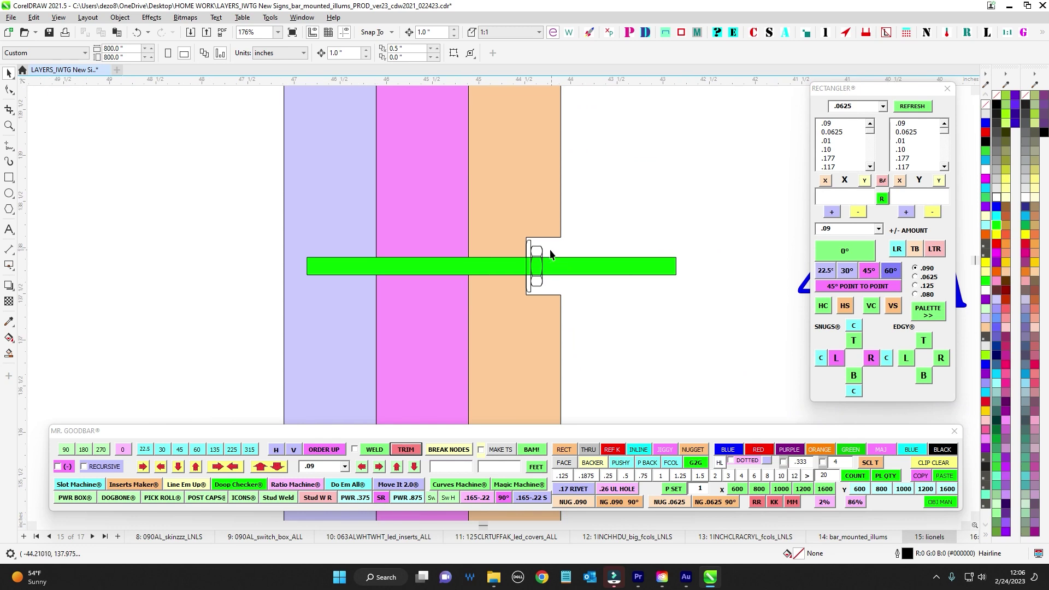
scroll(552, 256, "down", 6)
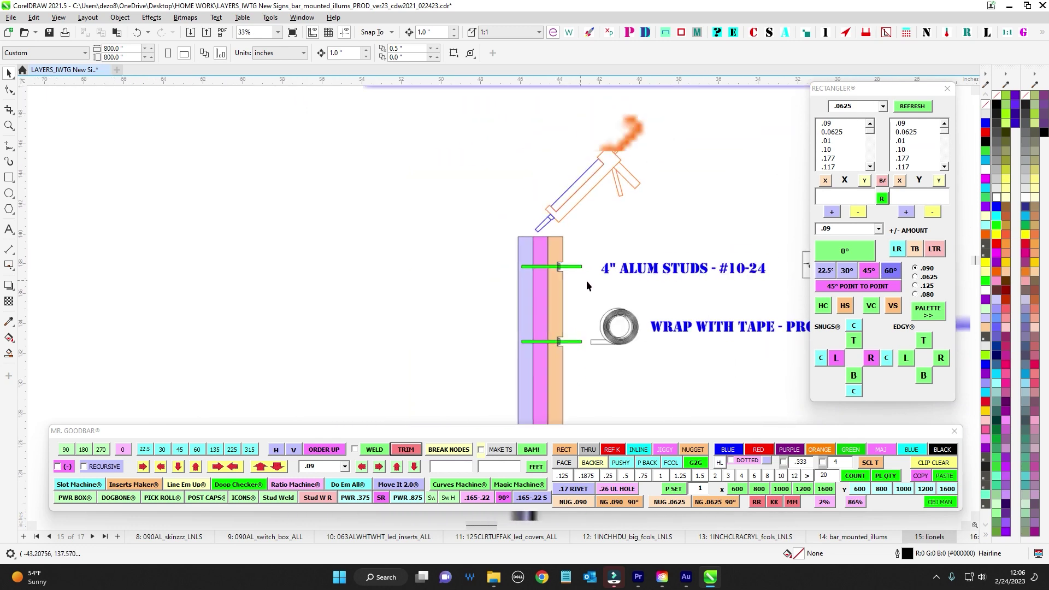
Inspect how the upper two studs cross the three layers beneath the silicone sandwich notes
left_click_drag(588, 252, 520, 265)
scroll(465, 336, "up", 1)
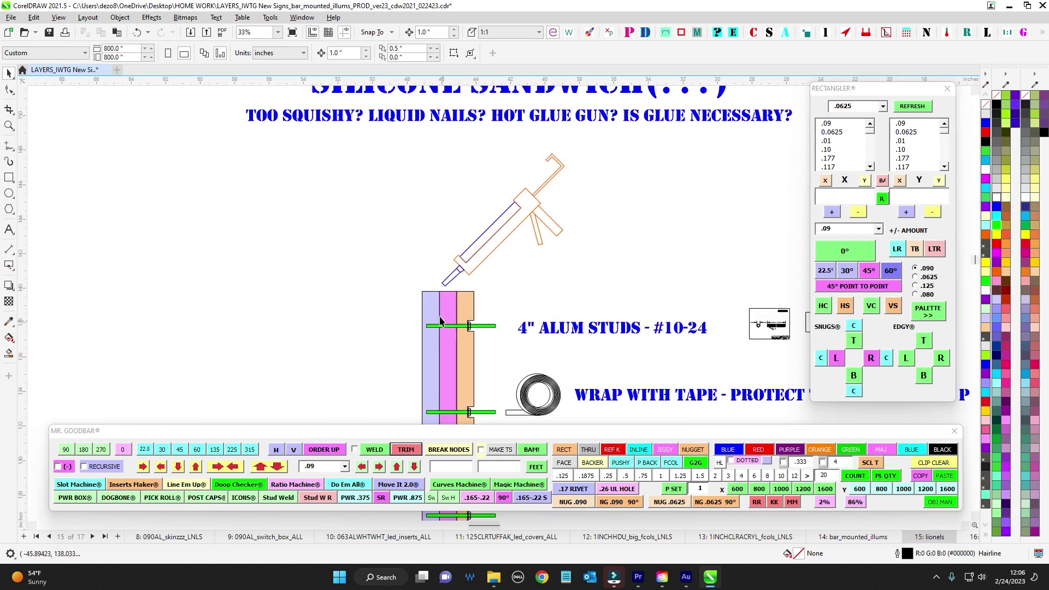
left_click(442, 307)
scroll(465, 289, "up", 1)
key("Escape")
scroll(464, 319, "down", 1)
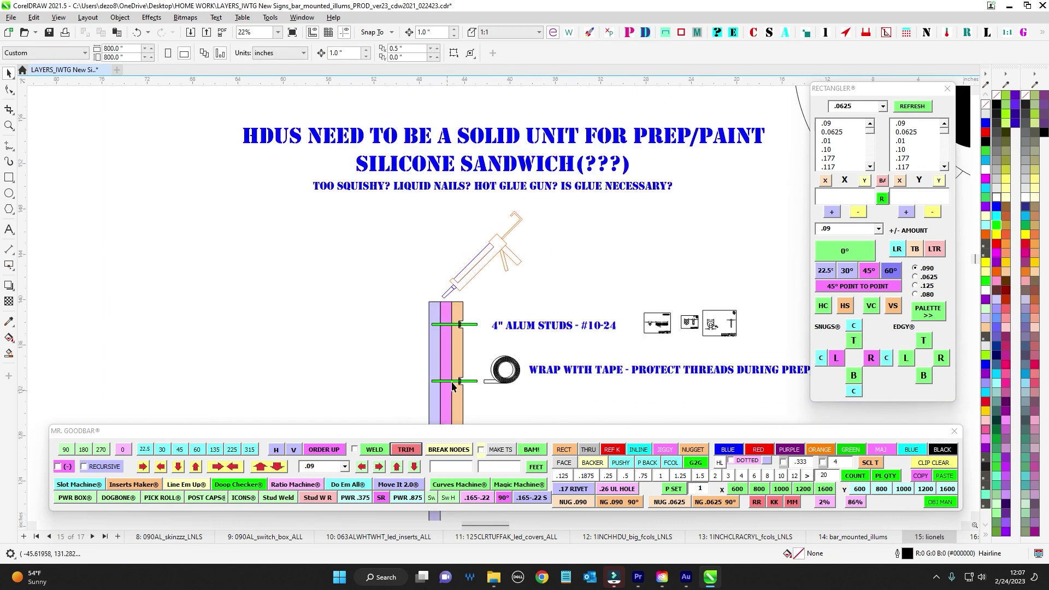
scroll(479, 333, "down", 1)
Select the layered section together with its studs, hardware and caulking-gun nozzle, and clear the selection
left_click_drag(479, 333, 676, 279)
scroll(676, 279, "down", 1)
left_click_drag(600, 244, 686, 429)
scroll(683, 289, "up", 1)
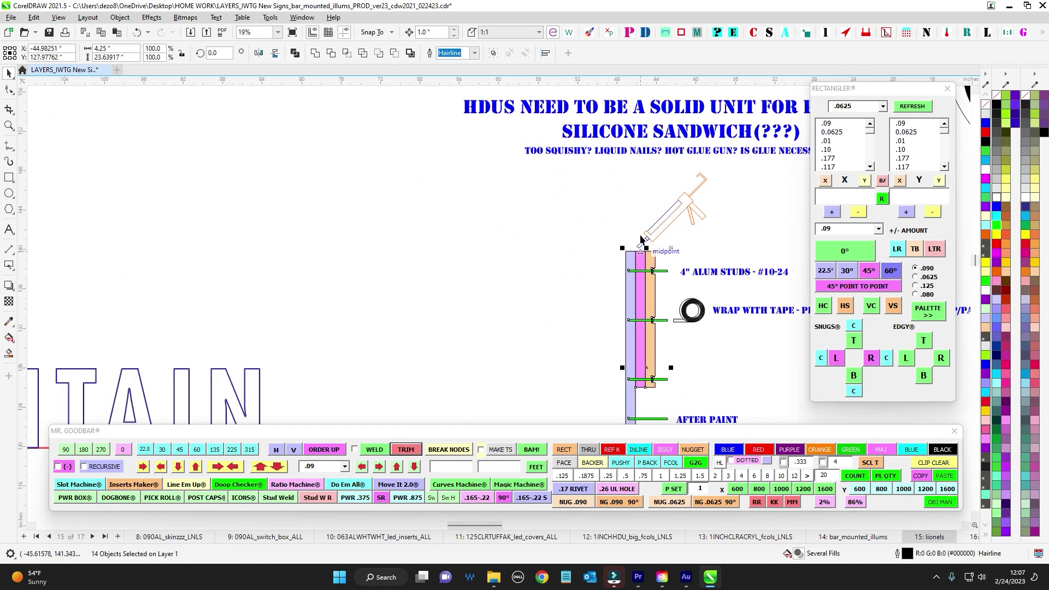
scroll(592, 233, "up", 1)
left_click(592, 234)
Examine the seams between the lavender, magenta and orange layers below the caulking gun in the section detail
left_click_drag(687, 275, 529, 293)
scroll(530, 293, "up", 1)
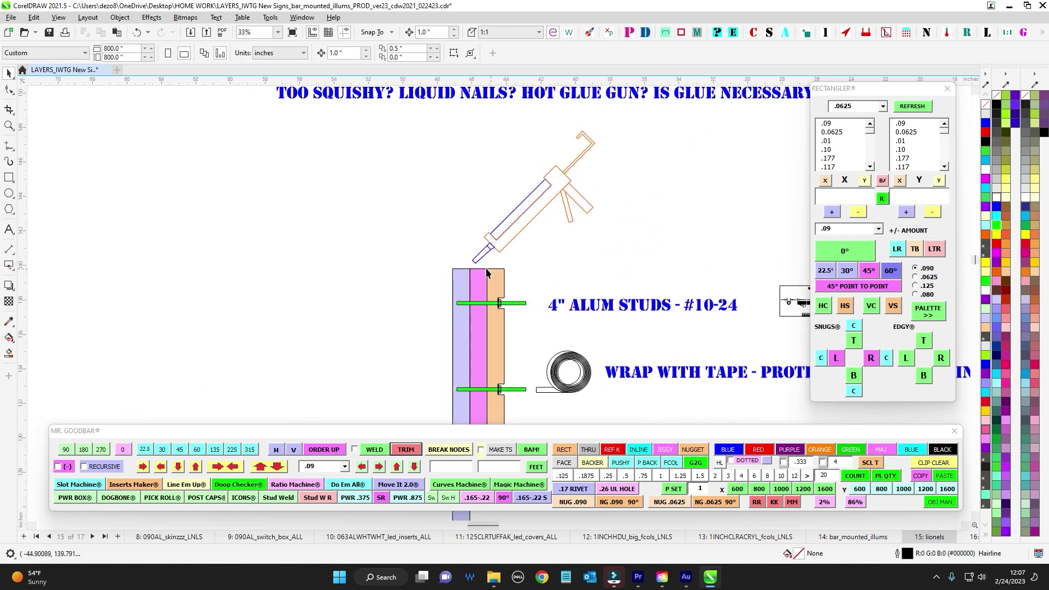
scroll(461, 273, "down", 2)
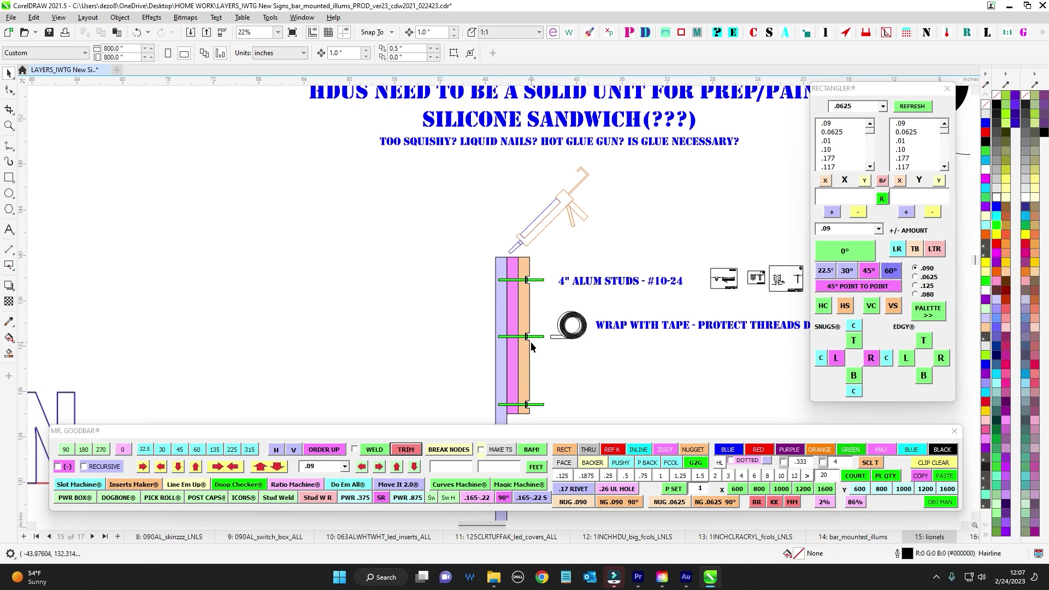
scroll(519, 261, "up", 1)
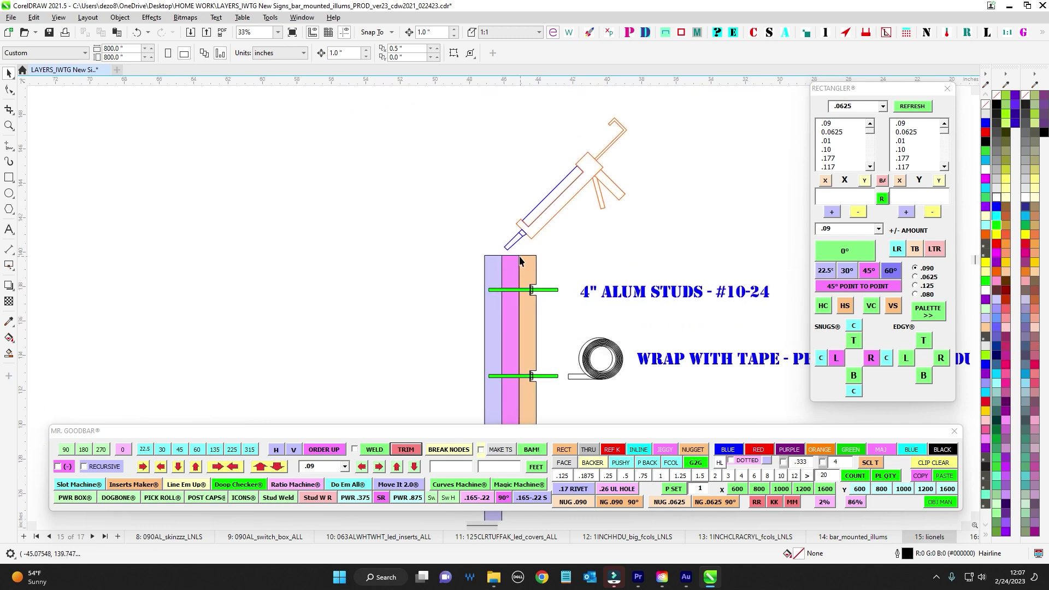
scroll(493, 241, "down", 2)
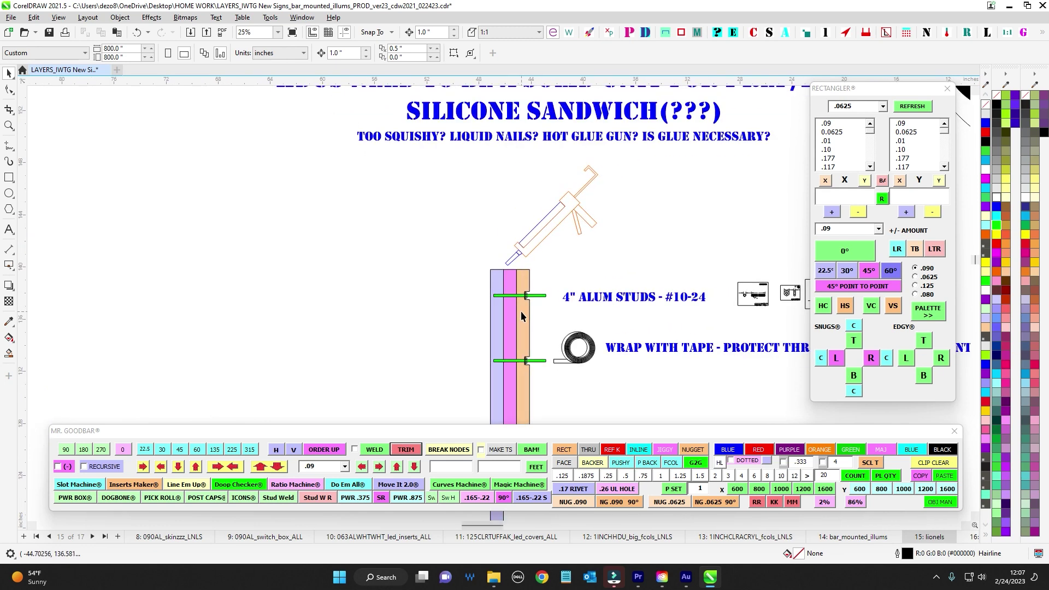
scroll(486, 264, "up", 2)
scroll(480, 257, "down", 1)
scroll(480, 256, "down", 2)
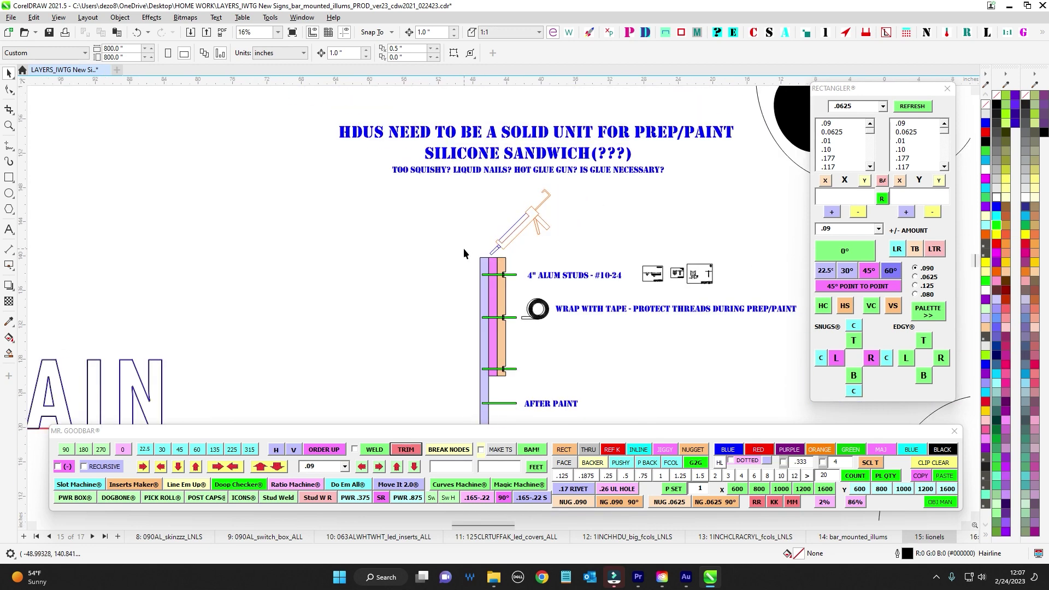
Select the magenta and orange strips with their three studs and hardware as one group
left_click_drag(464, 248, 531, 403)
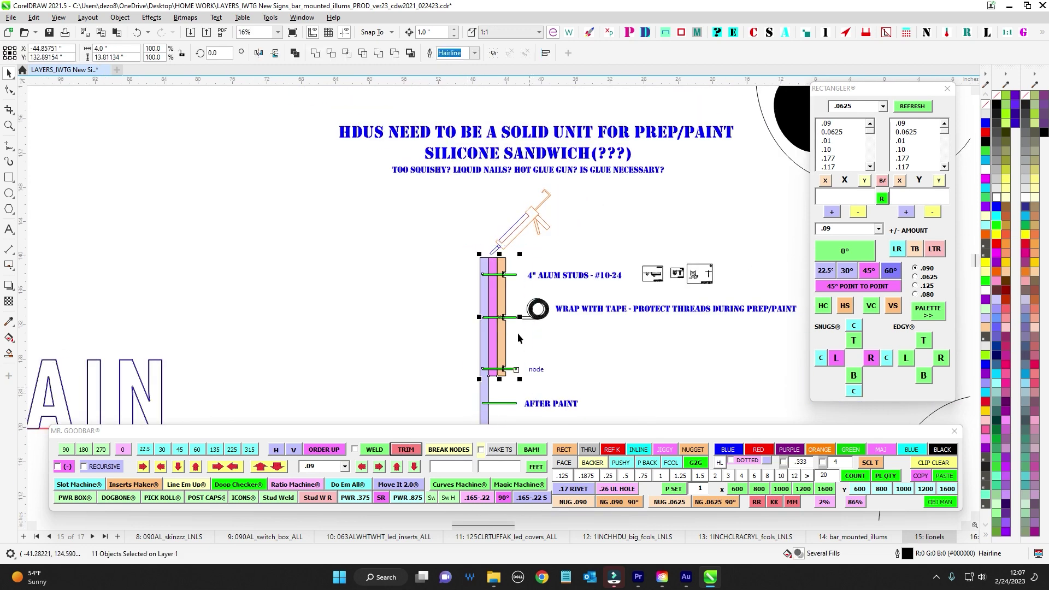
scroll(517, 332, "up", 1)
mouse_move(448, 150)
left_mouse_down()
mouse_move(459, 248)
mouse_move(489, 224)
left_mouse_up()
scroll(514, 327, "up", 1)
scroll(522, 335, "down", 2)
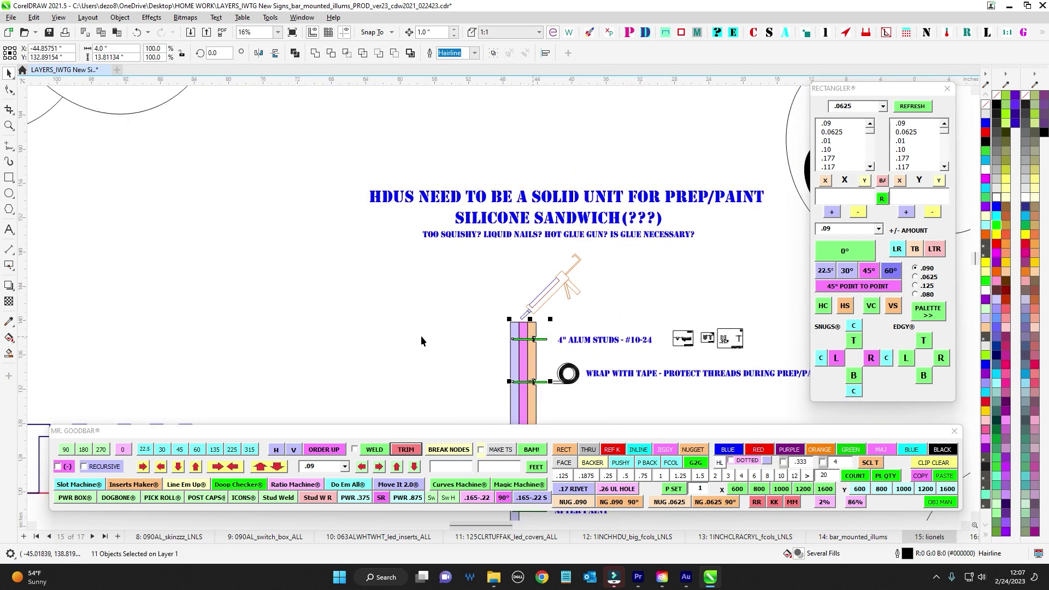
Examine the stud holes across the mirrored orange Lionel's lettering of the BACK layer
scroll(393, 345, "down", 2)
left_click_drag(355, 349, 694, 323)
left_click_drag(238, 382, 561, 291)
scroll(546, 287, "up", 2)
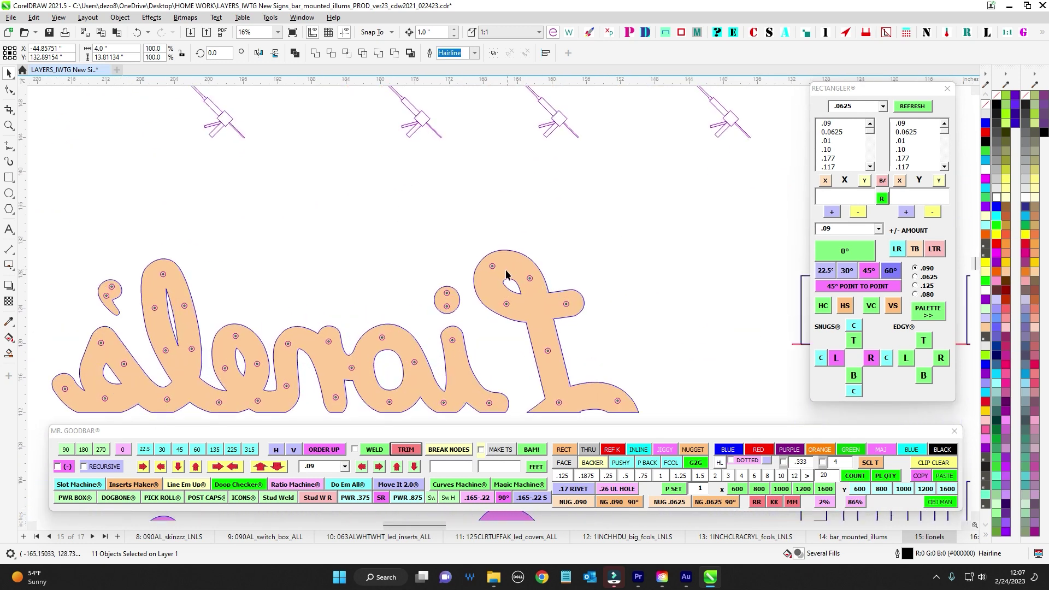
scroll(595, 308, "down", 1)
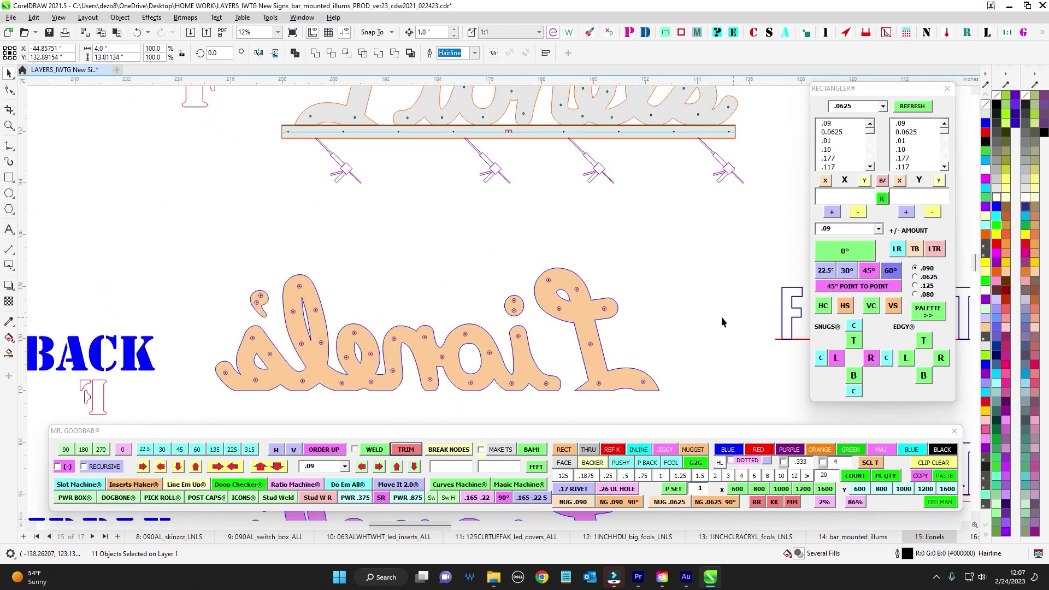
Return to the section detail, select the "TOO SQUISHY? LIQUID NAILS?" glue note, and clear the selection
scroll(672, 257, "right", 10)
scroll(559, 221, "up", 4)
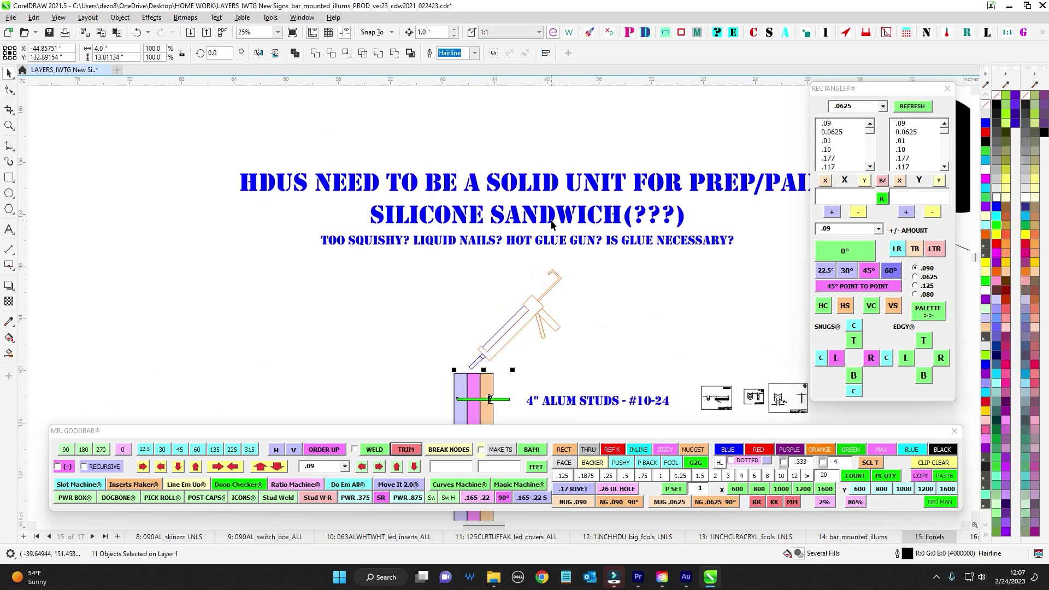
left_click(369, 213)
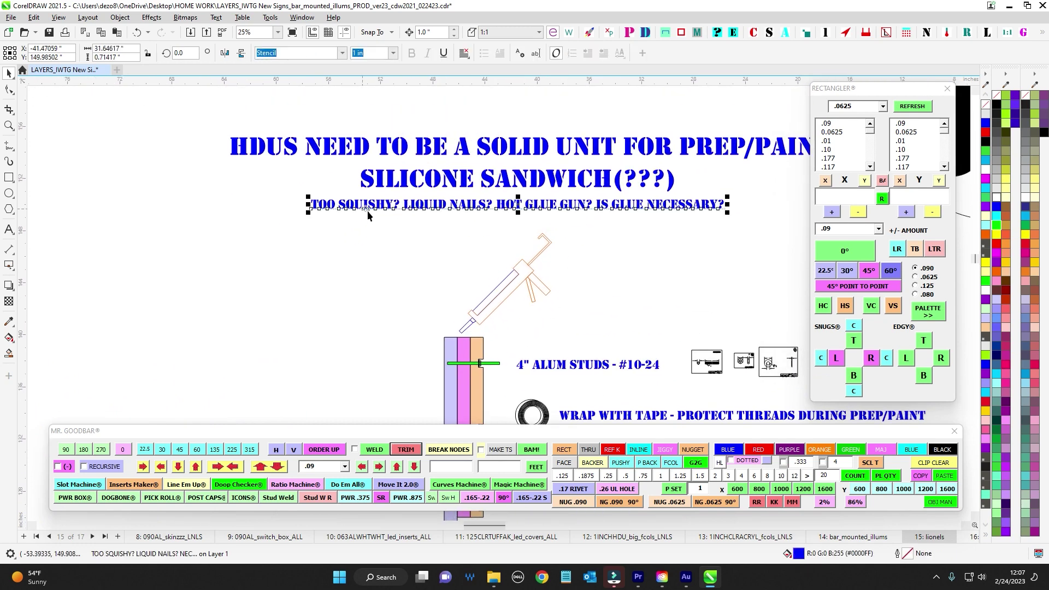
scroll(385, 223, "up", 4)
left_click(383, 194)
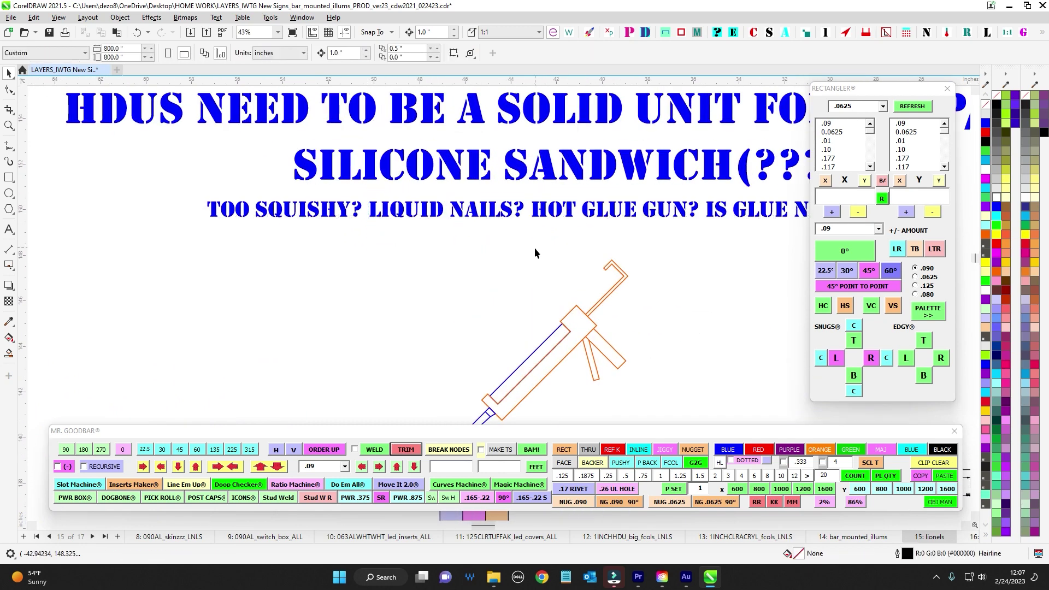
Examine the caulking gun above the layer seams together with the silicone sandwich notes
scroll(535, 249, "down", 2)
left_click_drag(535, 248, 512, 239)
left_click_drag(477, 296, 527, 280)
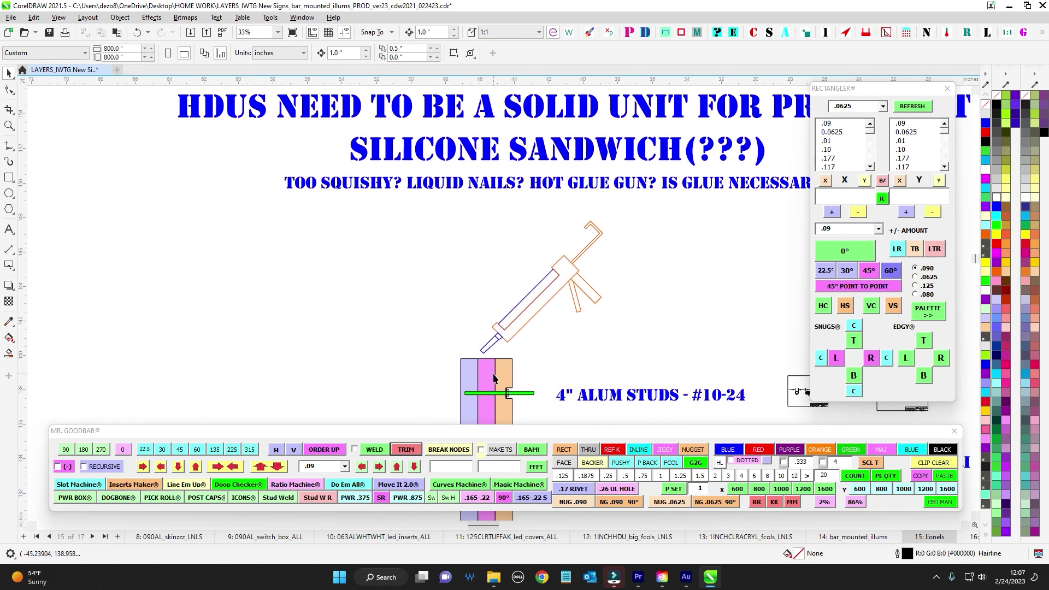
scroll(497, 372, "up", 1)
scroll(493, 369, "down", 3)
left_click_drag(572, 331, 545, 334)
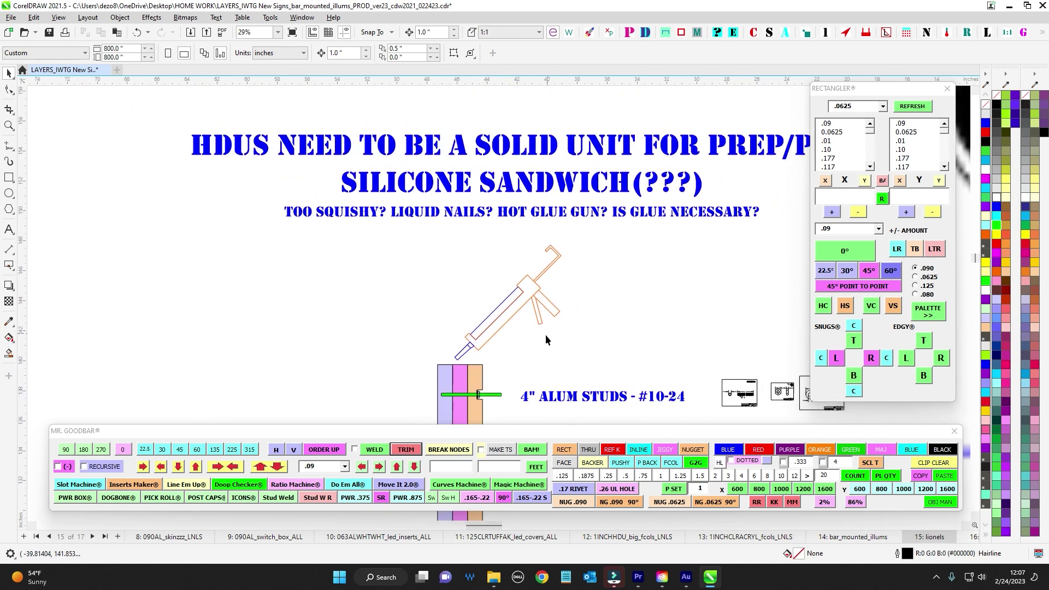
left_click_drag(554, 250, 496, 274)
Select the "TOO SQUISHY? LIQUID NAILS?" note and inspect the layered section and its studs below it
left_click(554, 236)
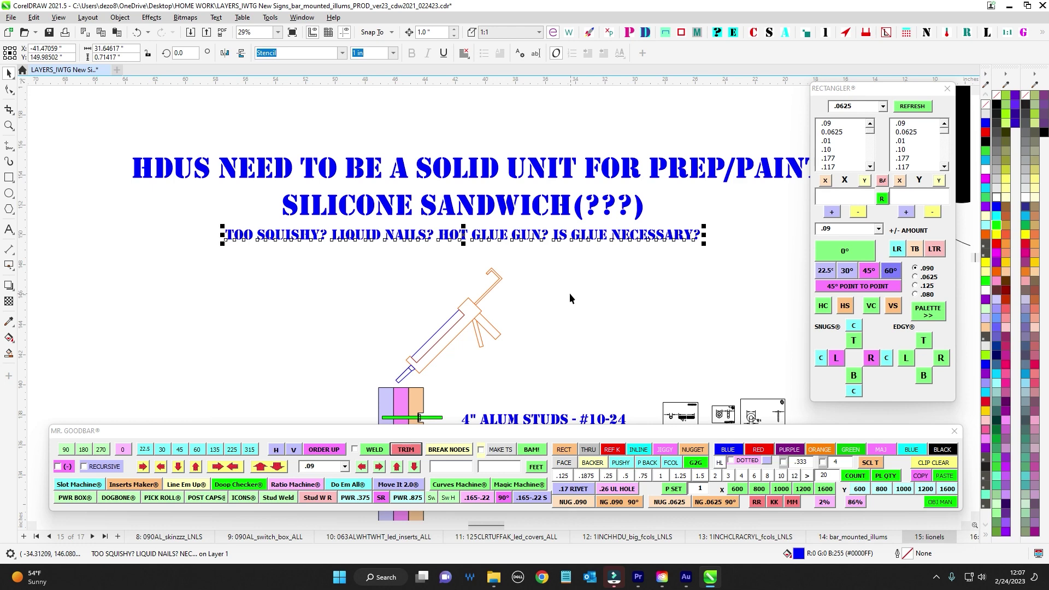
left_click_drag(564, 294, 590, 246)
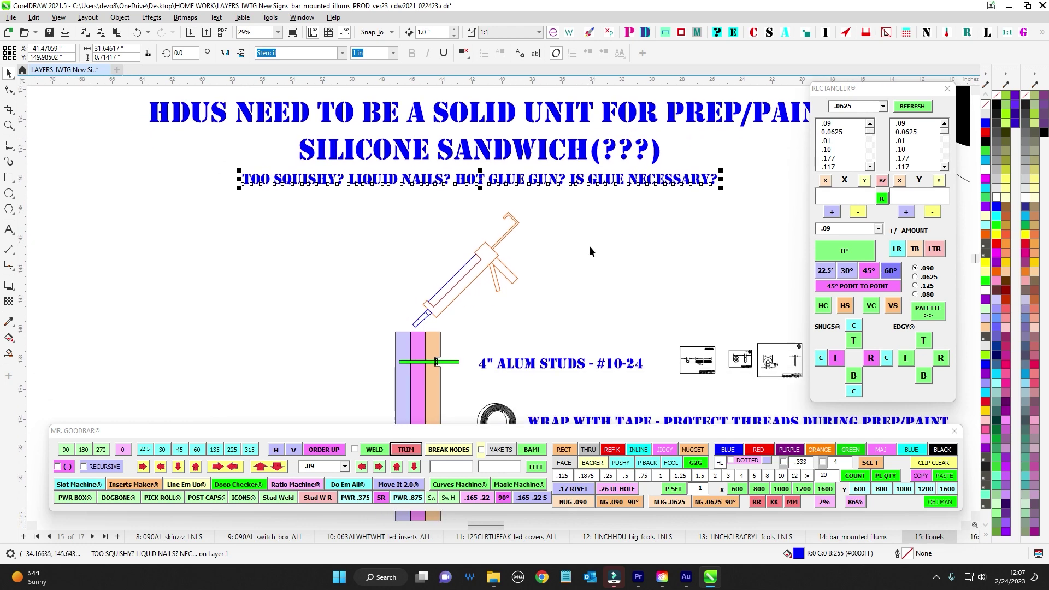
scroll(437, 309, "up", 2)
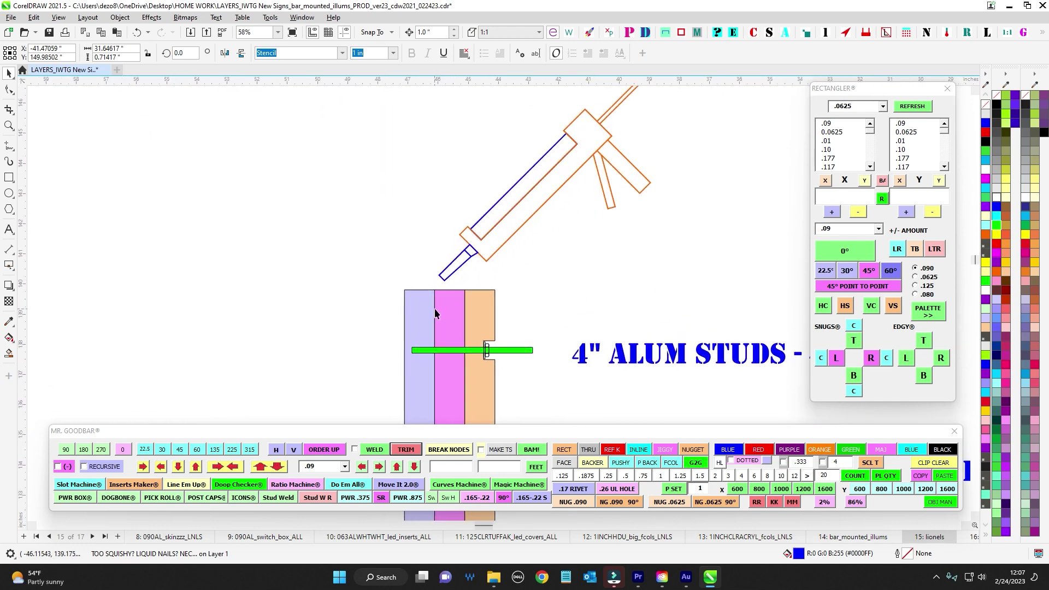
scroll(475, 309, "down", 1)
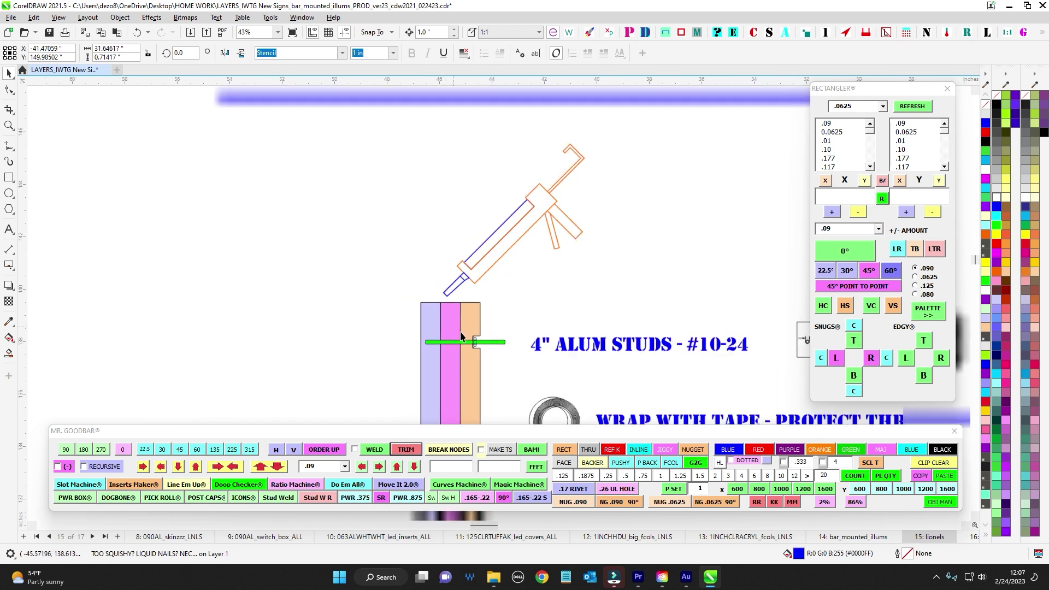
scroll(433, 350, "down", 2)
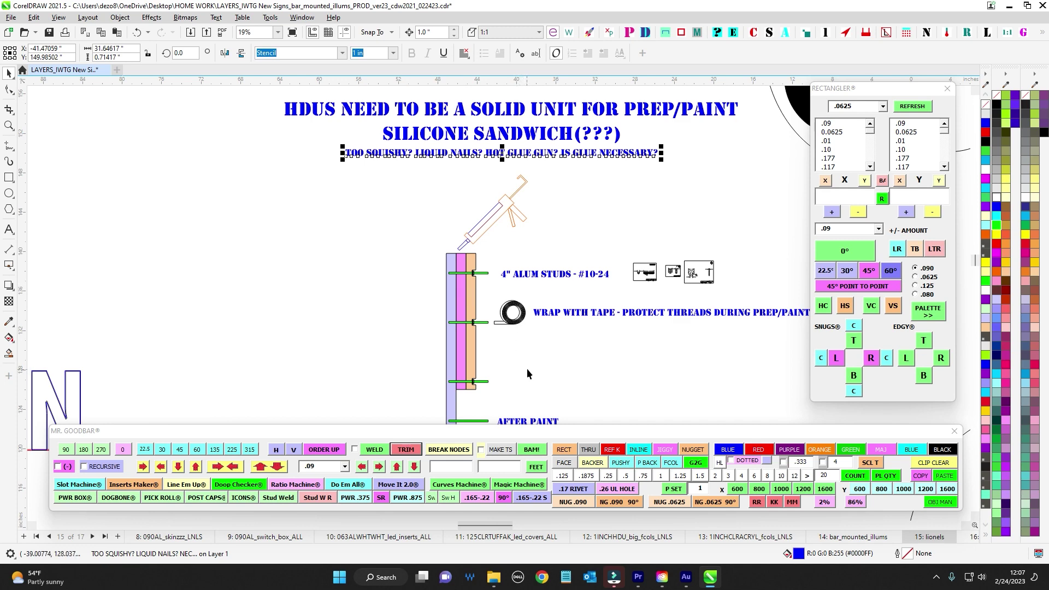
left_click_drag(531, 361, 544, 333)
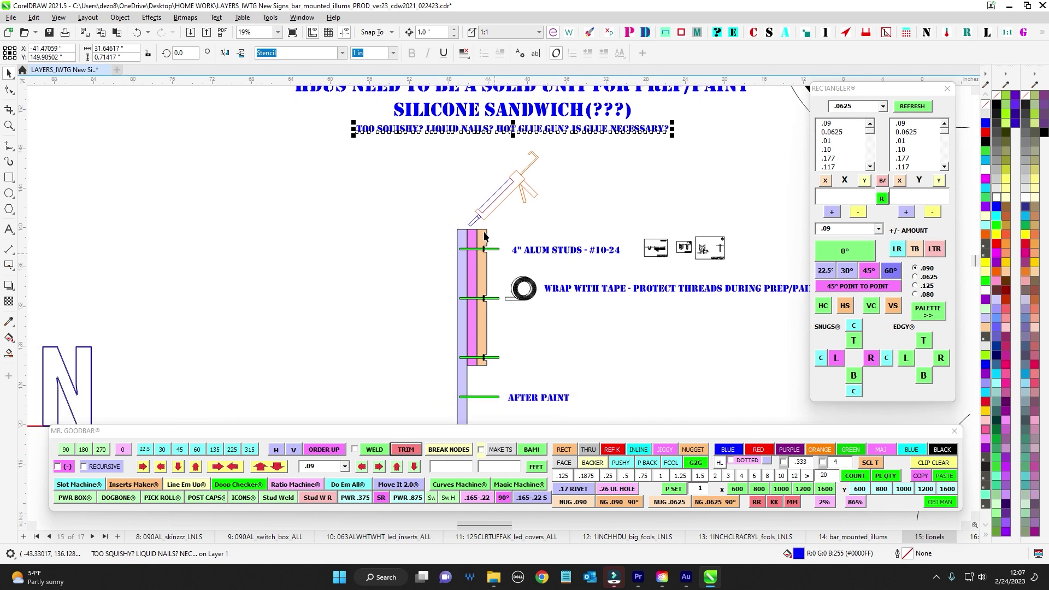
Compare the stud holes in the mirrored orange Lionel's lettering with the studs in the layered section detail
scroll(490, 398, "down", 1)
left_click_drag(156, 378, 369, 342)
left_click_drag(187, 366, 481, 348)
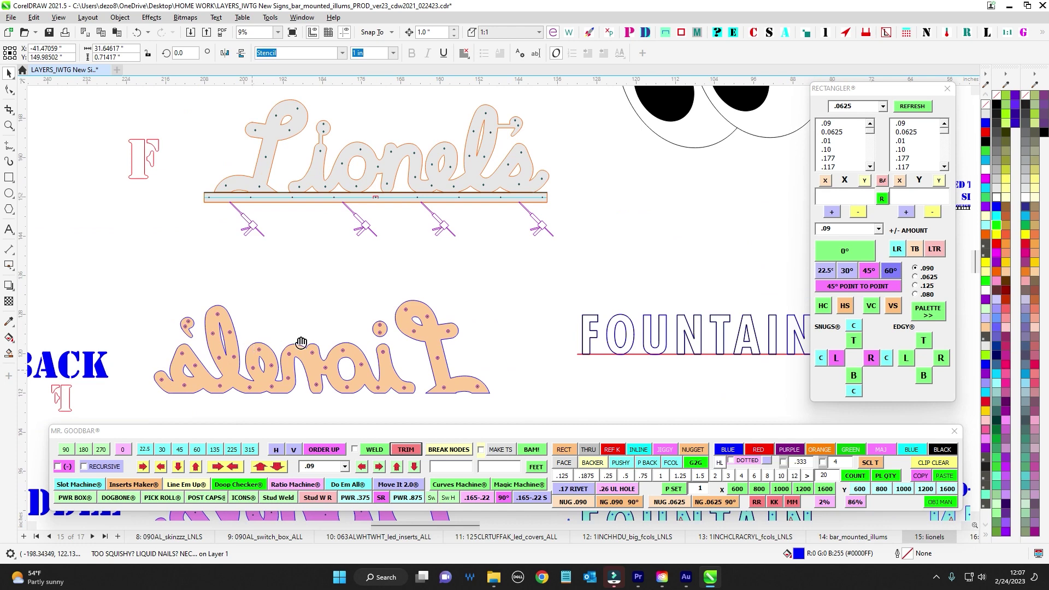
scroll(301, 342, "down", 1)
scroll(657, 197, "up", 3)
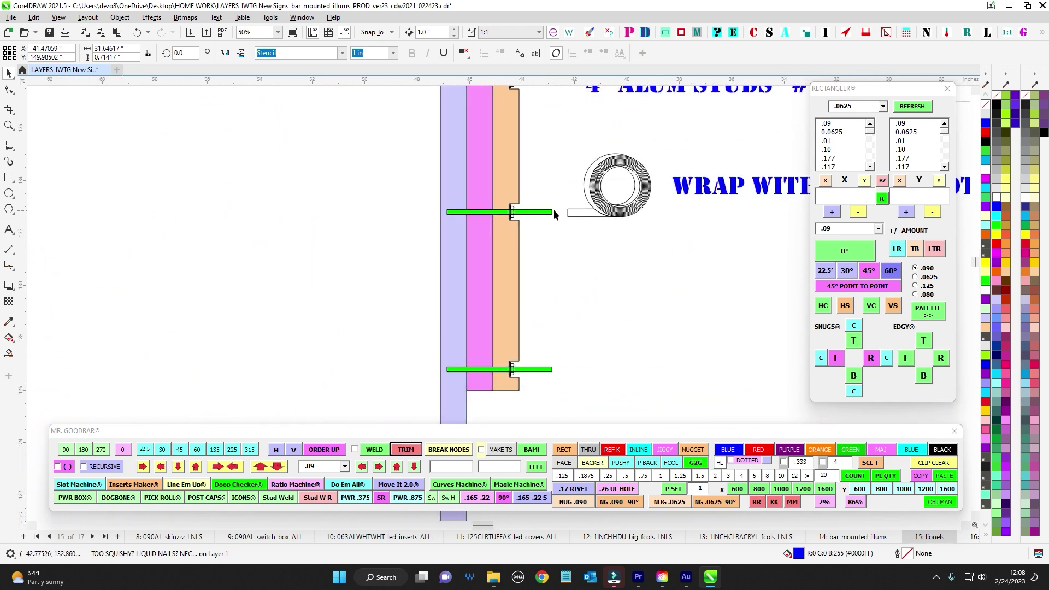
Inspect the studs running through the three layers and select the two hardware parts recessed at the lowest three-layer stud
scroll(508, 327, "up", 1)
scroll(488, 280, "down", 3)
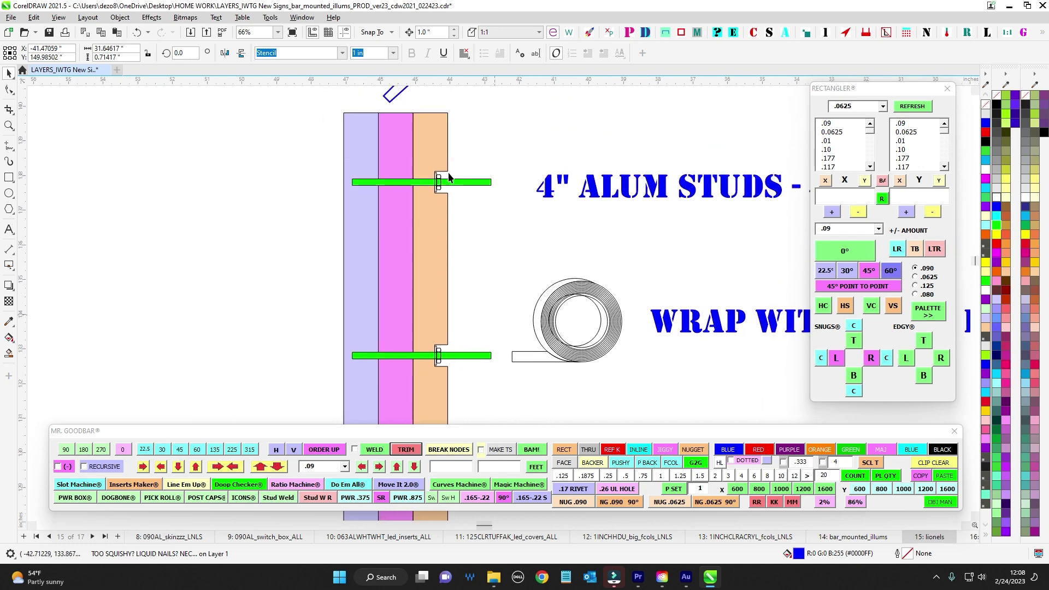
scroll(500, 329, "up", 2)
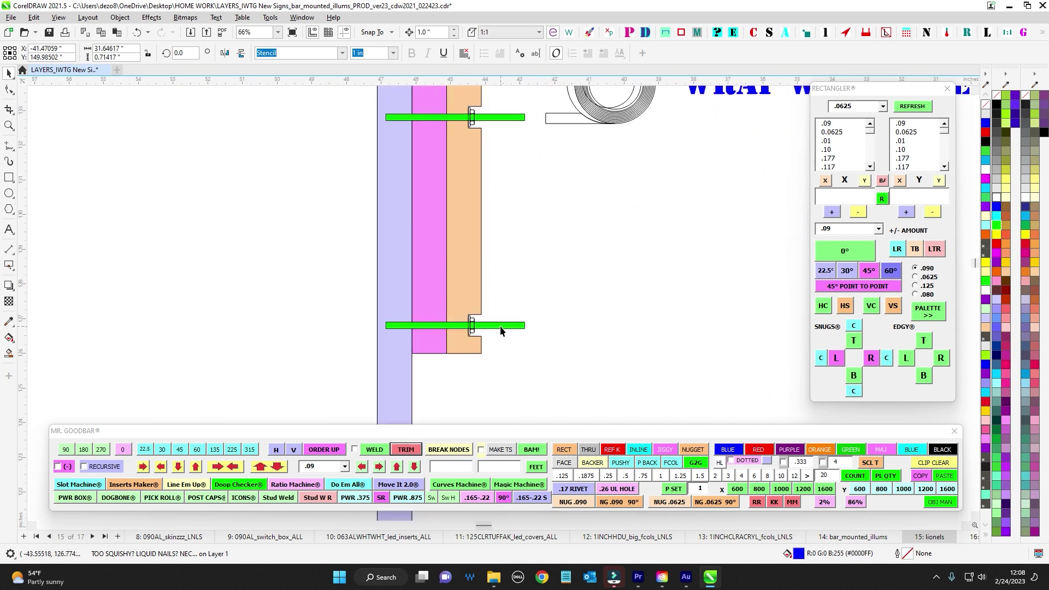
scroll(519, 315, "up", 3)
left_click_drag(541, 298, 437, 356)
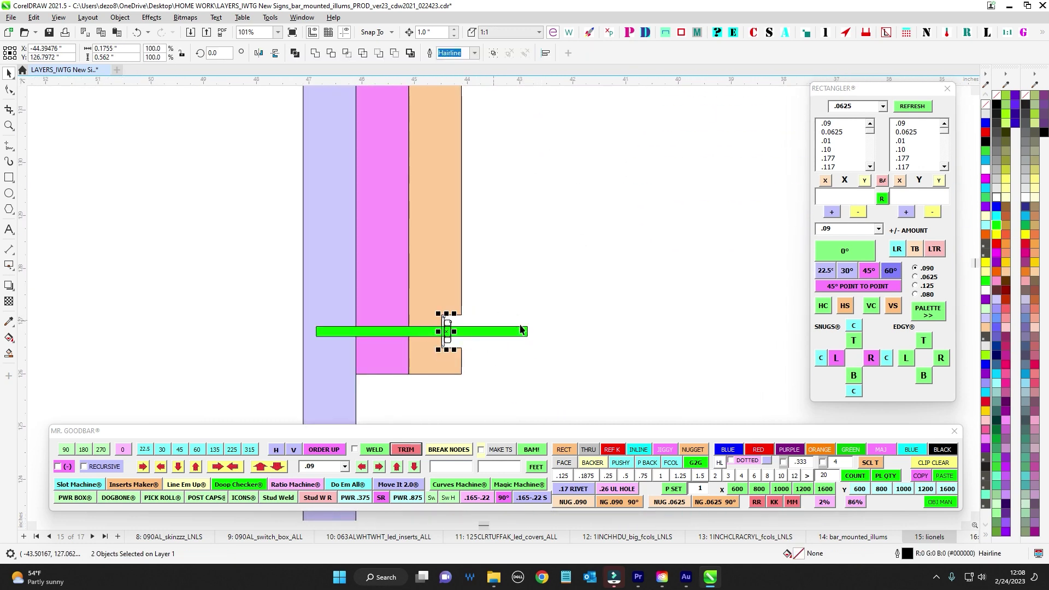
Examine the grey Lionel's lettering under "LORDS BEFORE PAINT" and return to the layered section detail
scroll(520, 330, "down", 4)
scroll(520, 181, "up", 1)
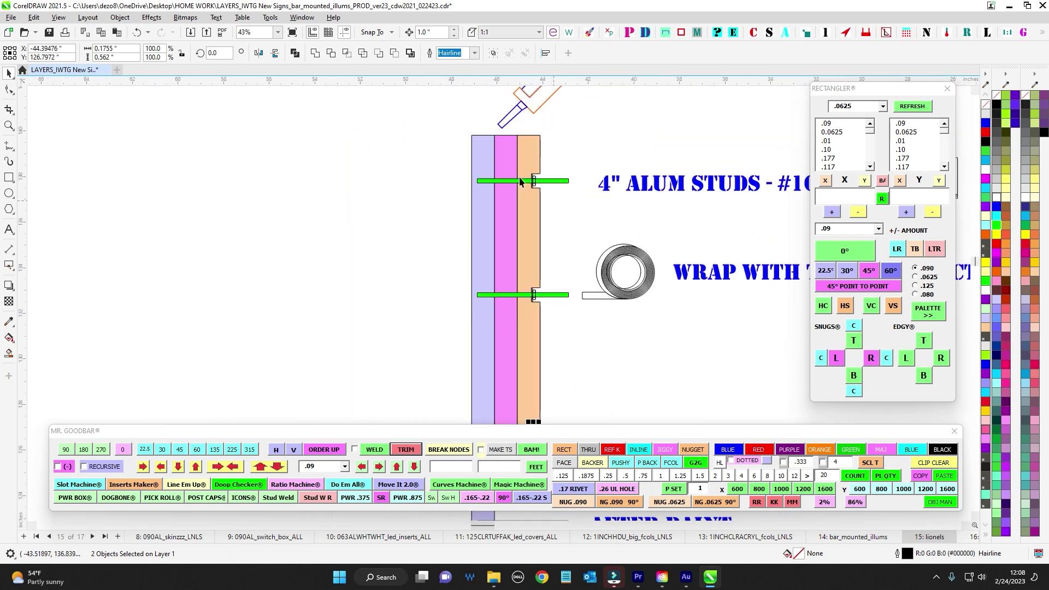
scroll(534, 295, "down", 5)
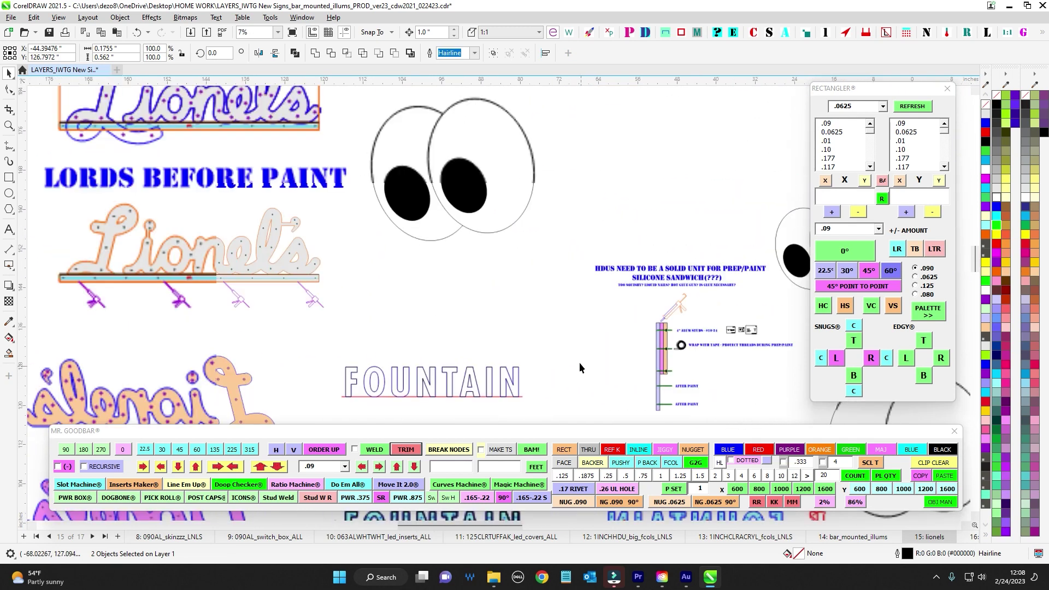
scroll(213, 253, "up", 2)
scroll(214, 253, "up", 2)
scroll(318, 249, "down", 2)
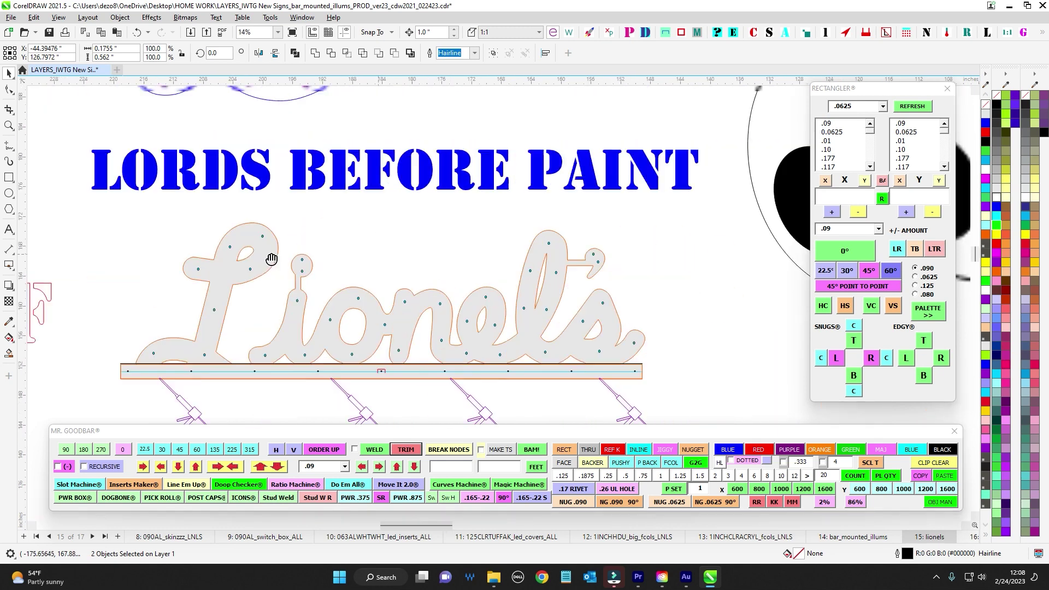
scroll(585, 320, "right", 6)
scroll(576, 201, "down", 3)
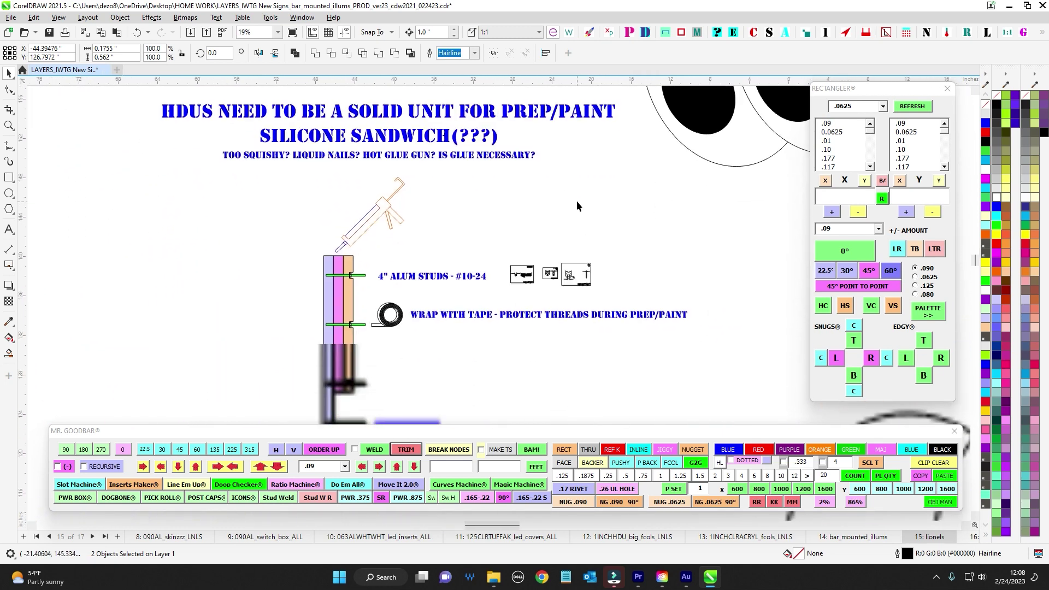
Inspect the upper studs beside the "4" ALUM STUDS - #10-24" and tape-wrap notes, and clear the selection
scroll(356, 264, "up", 3)
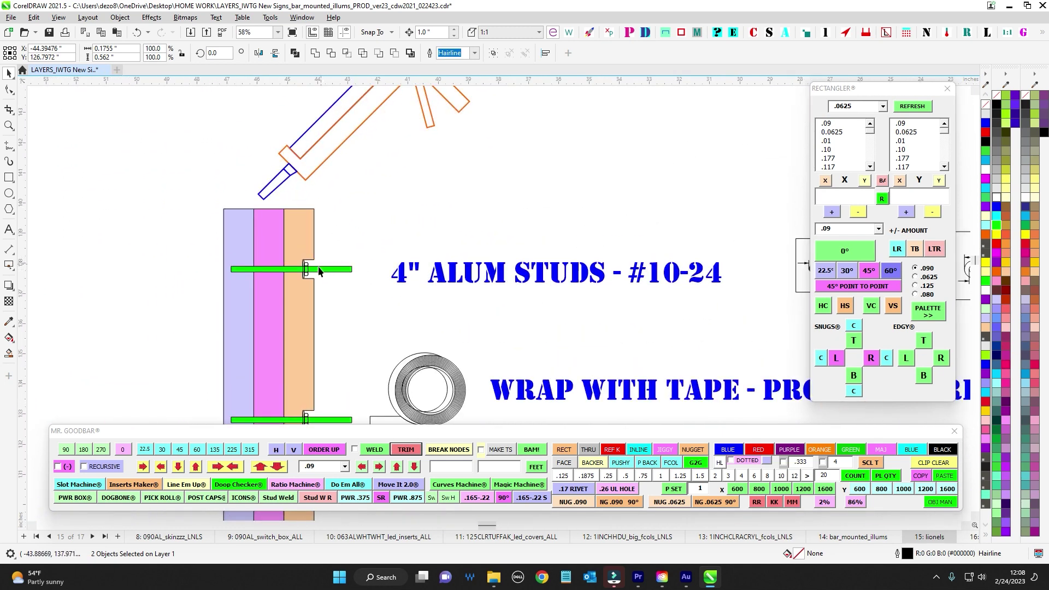
scroll(373, 289, "down", 1)
left_click_drag(497, 304, 657, 295)
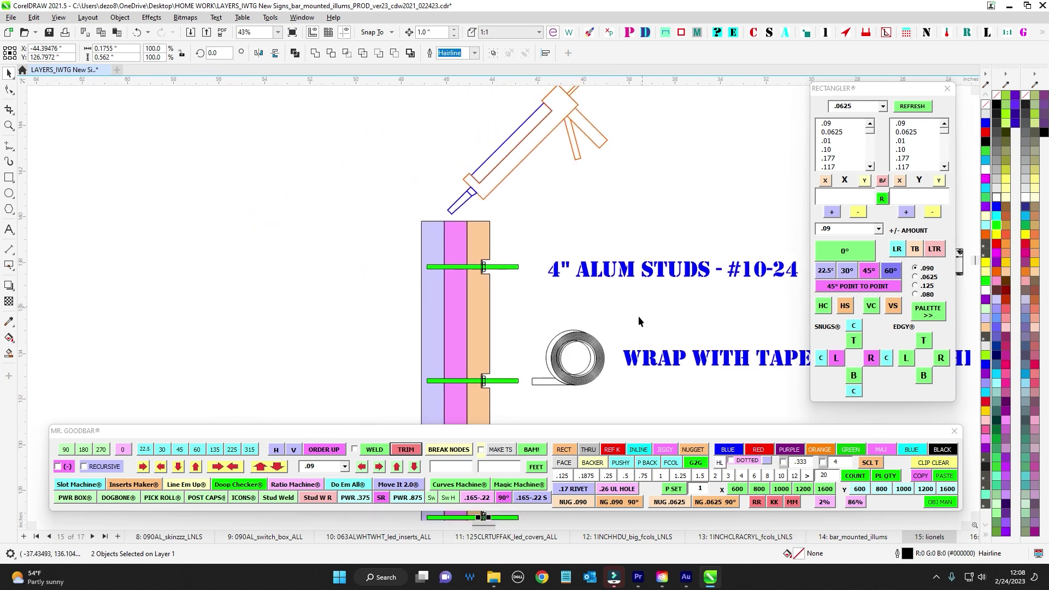
left_click_drag(594, 385, 635, 267)
scroll(652, 308, "down", 2)
left_click(671, 332)
left_click_drag(671, 333, 611, 304)
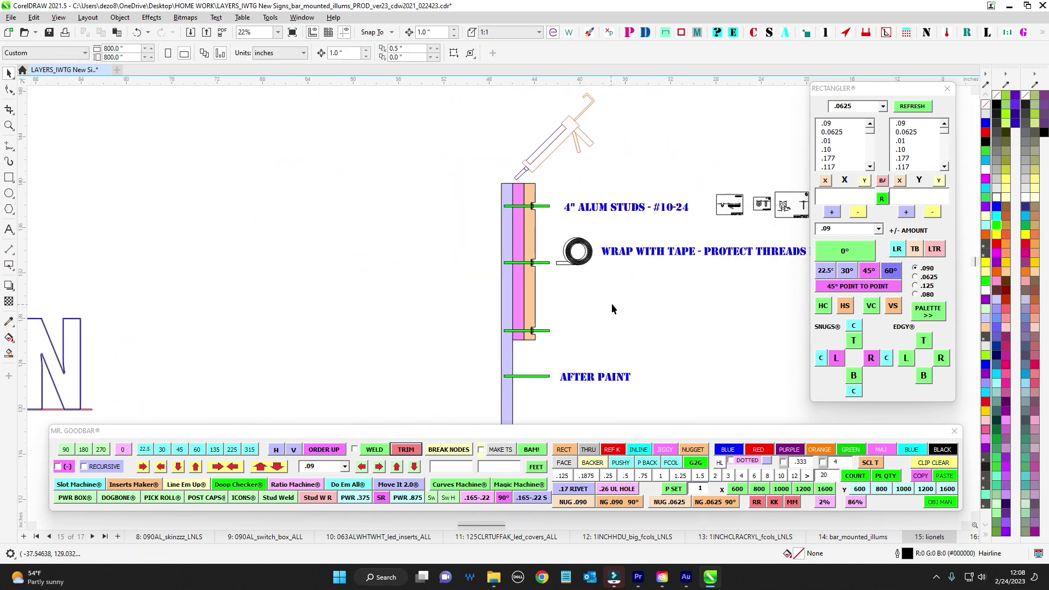
Select the two green "AFTER PAINT" studs that pass through only the lavender layer and inspect them closely
left_click_drag(634, 337, 603, 293)
scroll(451, 333, "up", 1)
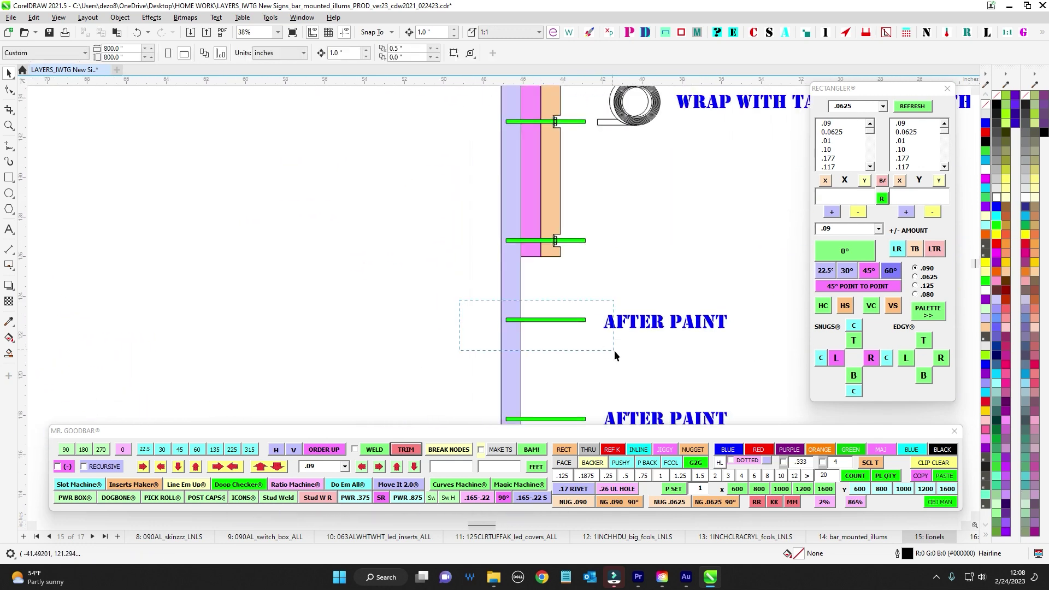
left_click_drag(614, 349, 614, 350)
scroll(614, 350, "down", 1)
left_click_drag(611, 346, 602, 305)
left_click_drag(454, 265, 626, 402)
scroll(531, 275, "up", 3)
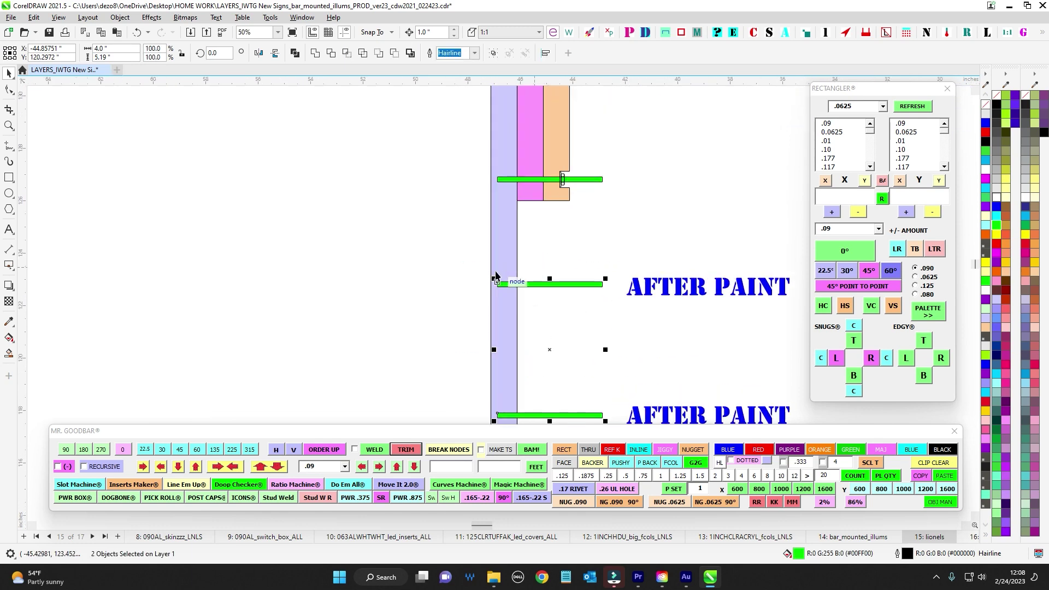
Examine the stud holes in the mirrored orange and lavender layers of the Lionel's lettering
scroll(545, 311, "down", 3)
left_click_drag(86, 311, 632, 339)
left_click_drag(362, 288, 791, 296)
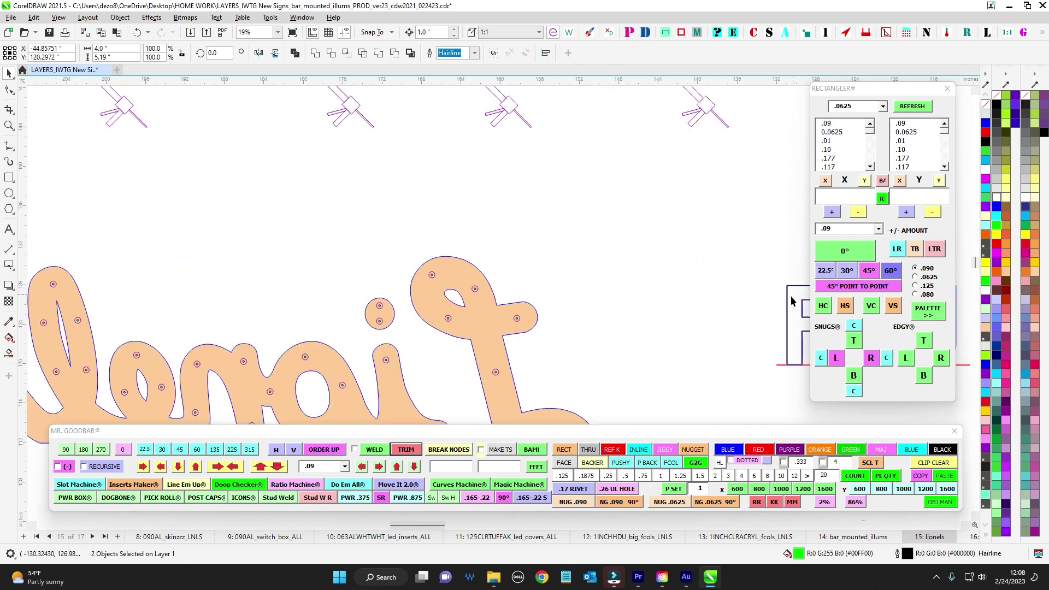
scroll(763, 327, "down", 3)
left_click_drag(716, 377, 616, 5)
scroll(571, 290, "up", 3)
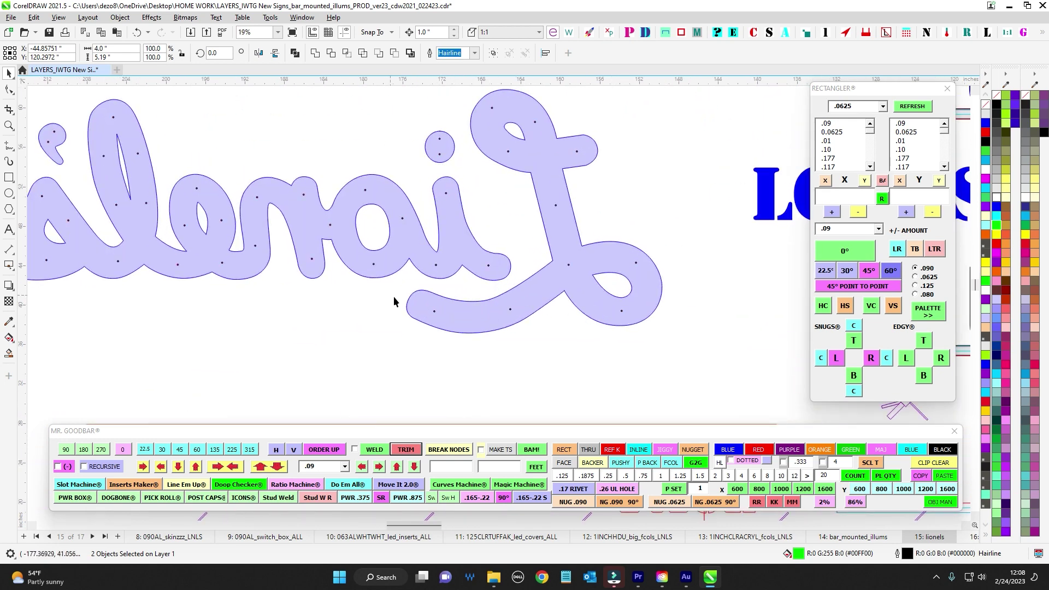
Examine the grey bar panels engraved "BACK RIGHT LNLS" and "LNLS LEFT FACE" in the lower part of the Lionel's page
scroll(410, 313, "down", 3)
left_click_drag(620, 330, 216, 136)
left_click_drag(604, 417, 602, 343)
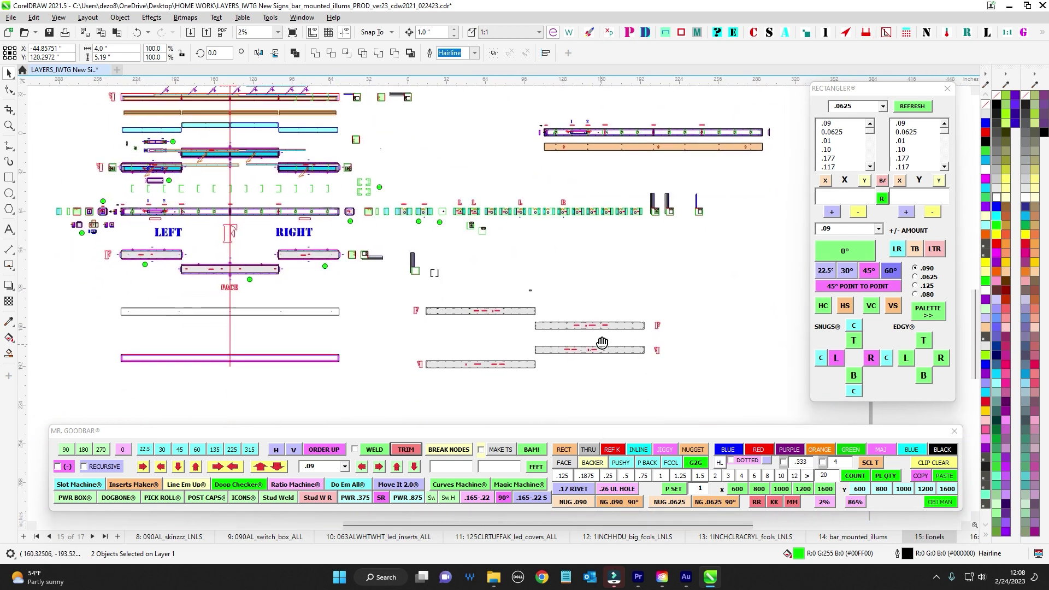
scroll(601, 343, "up", 5)
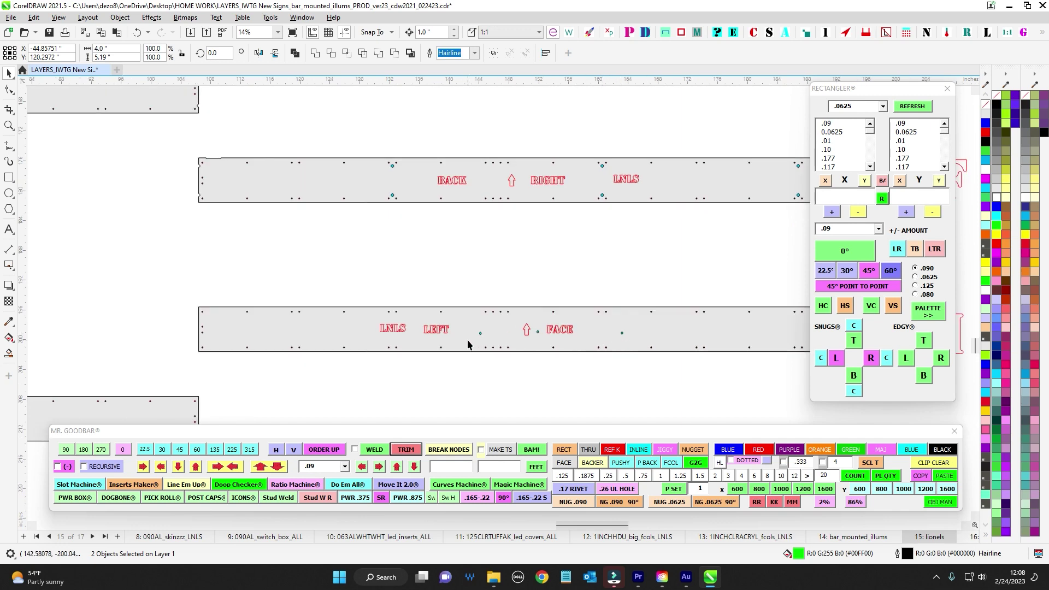
scroll(575, 385, "down", 4)
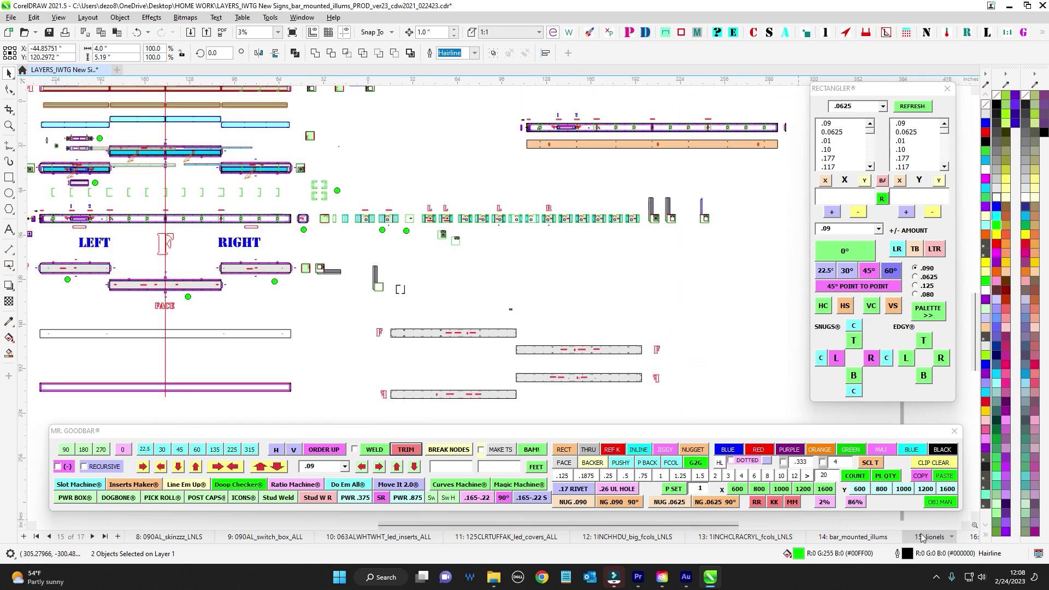
Open page 16, fired_up, and examine the outlined, orange and grey versions of the FiredUp! lettering on the bar
left_click(969, 538)
scroll(481, 273, "up", 3)
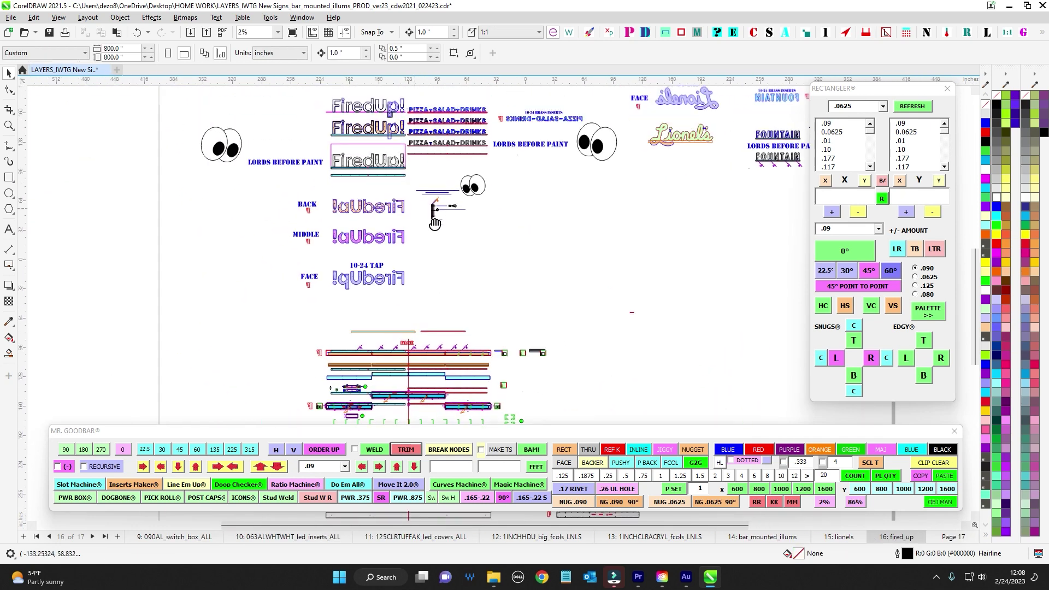
scroll(476, 267, "up", 4)
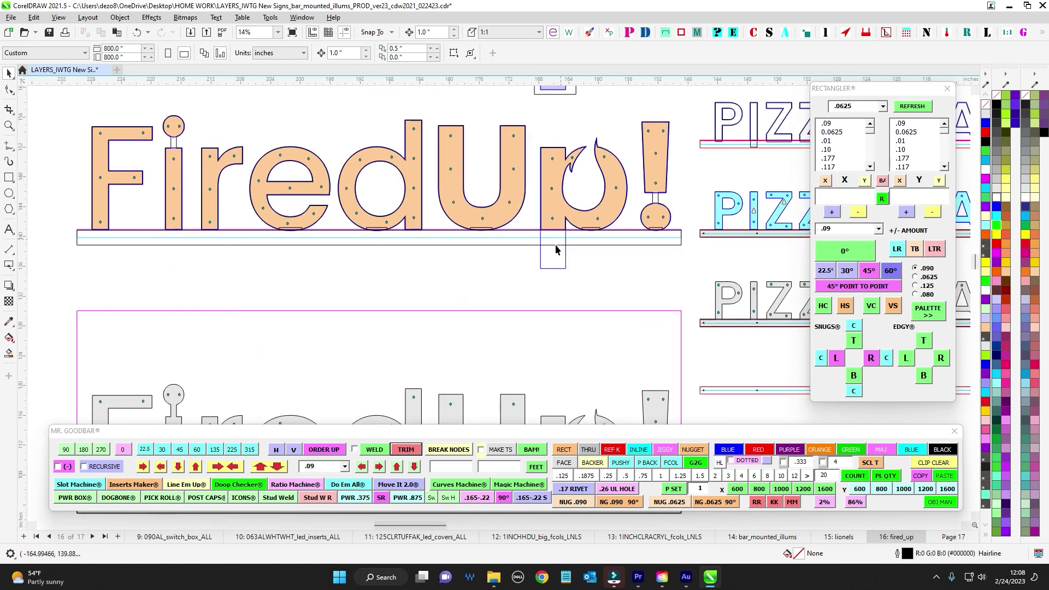
scroll(548, 251, "down", 3)
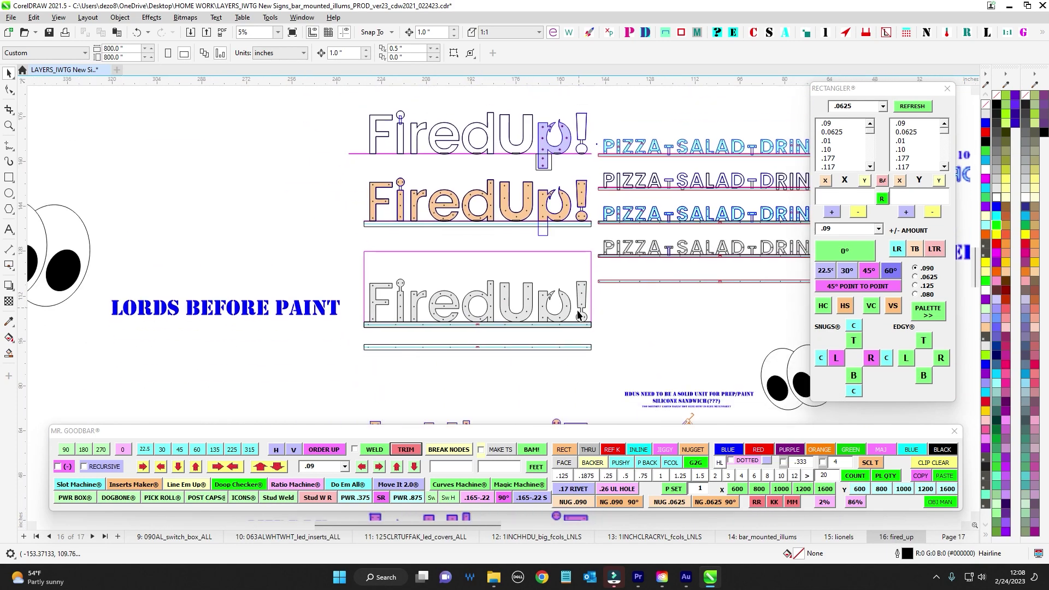
scroll(552, 219, "up", 4)
scroll(547, 262, "down", 5)
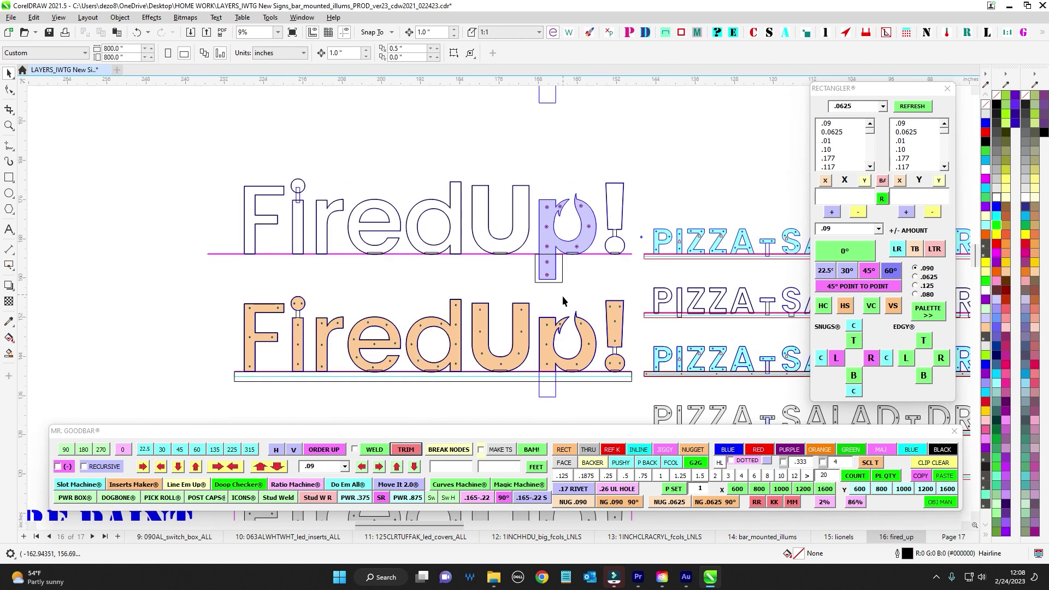
Examine the stud holes across the mirrored FiredUp! BACK and MIDDLE layers beside the section detail
scroll(498, 295, "up", 2)
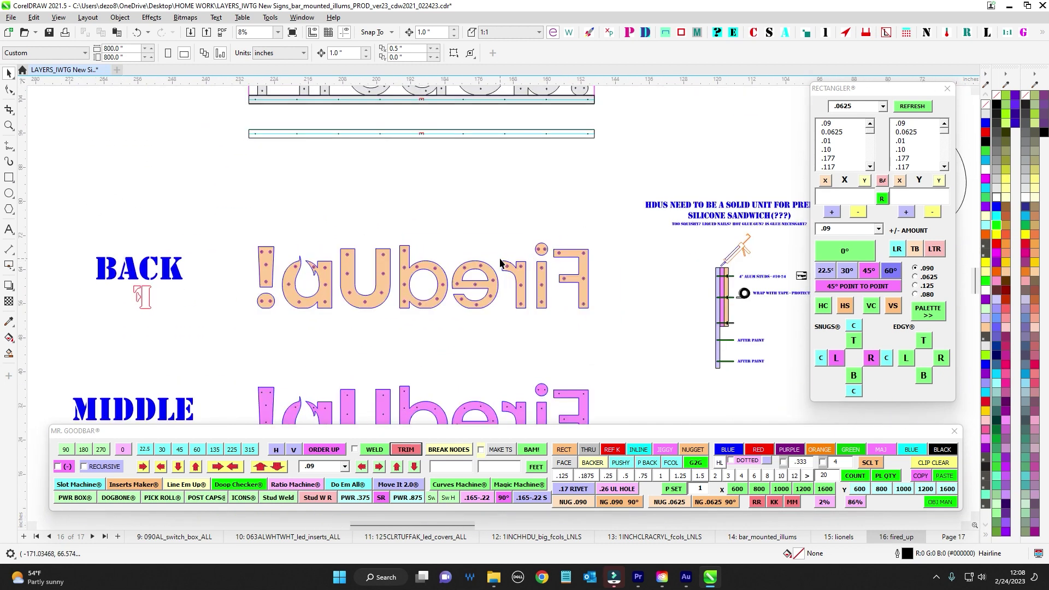
scroll(662, 251, "up", 2)
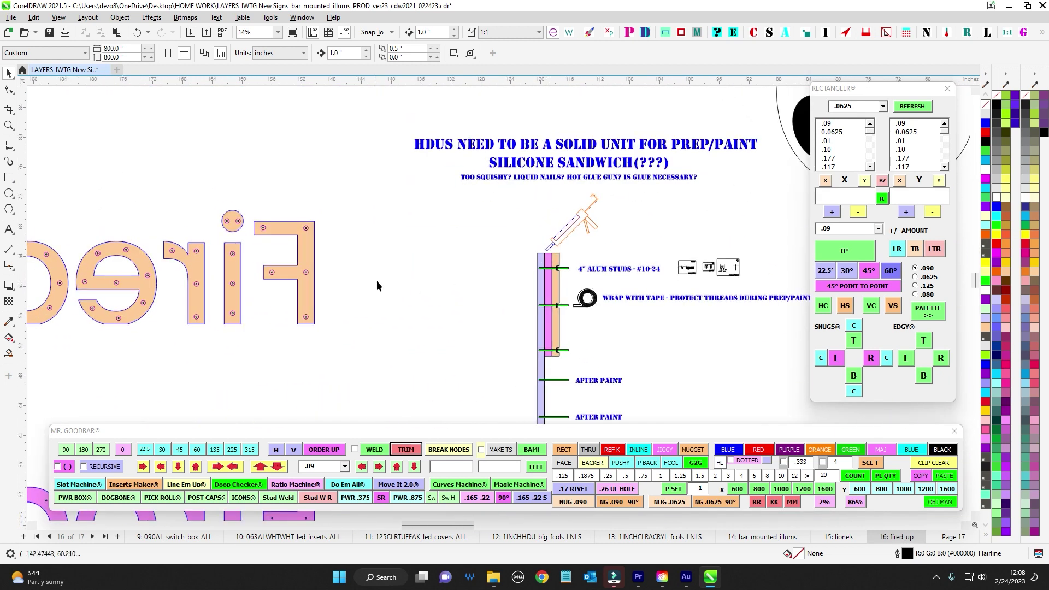
left_click_drag(376, 281, 729, 262)
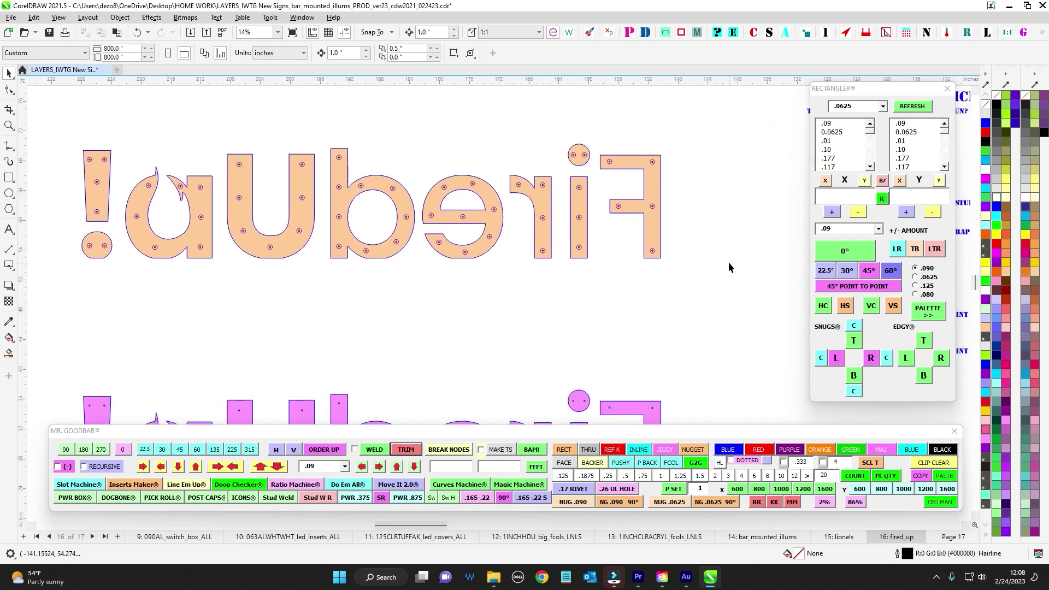
scroll(729, 262, "down", 1)
left_click_drag(733, 306, 725, 214)
scroll(726, 216, "down", 1)
left_click_drag(736, 297, 549, 295)
scroll(634, 186, "up", 1)
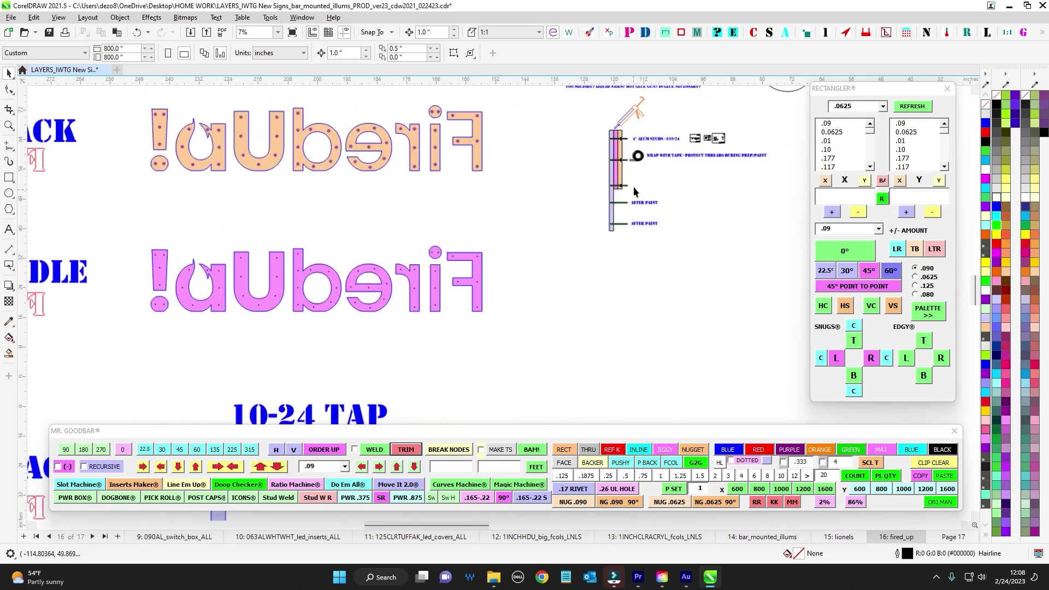
Inspect the studs, tape-wrap note and silicone sandwich notes in the FiredUp! page's layered section detail
scroll(633, 186, "up", 4)
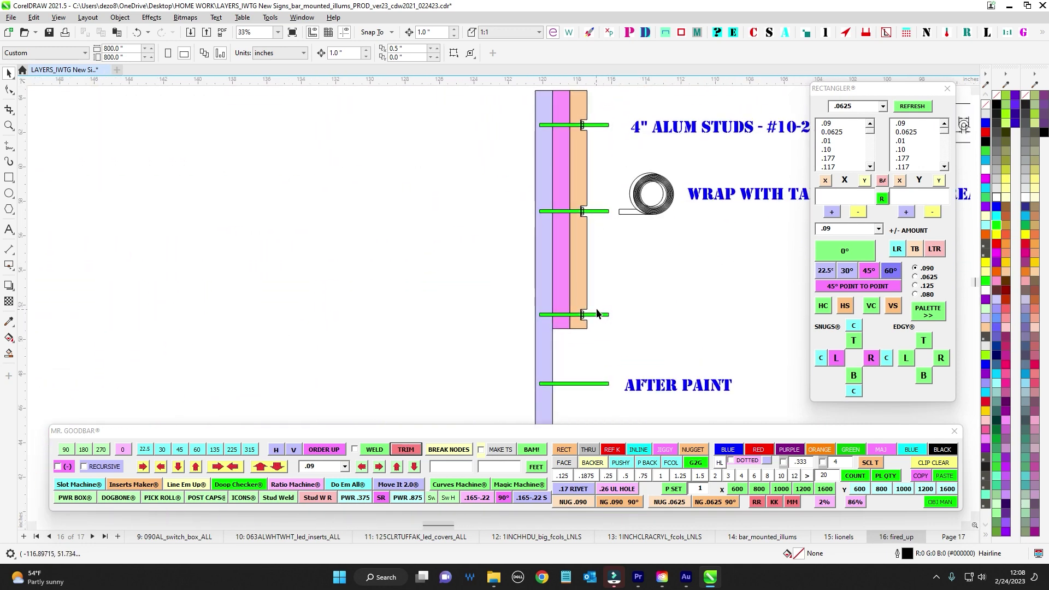
scroll(598, 313, "down", 3)
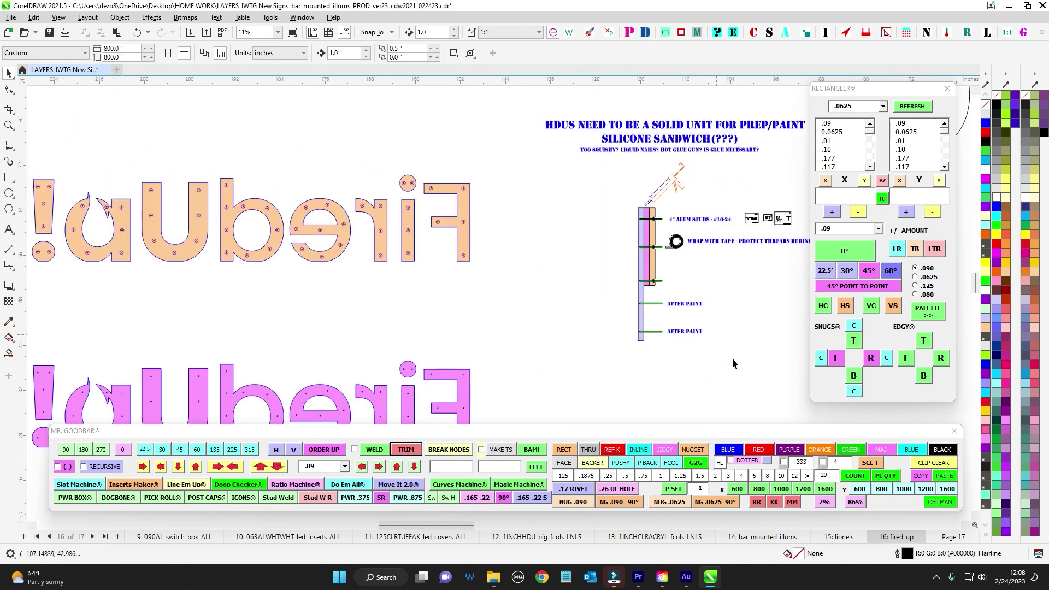
scroll(747, 371, "down", 1)
left_click_drag(749, 373, 609, 292)
scroll(615, 208, "up", 2)
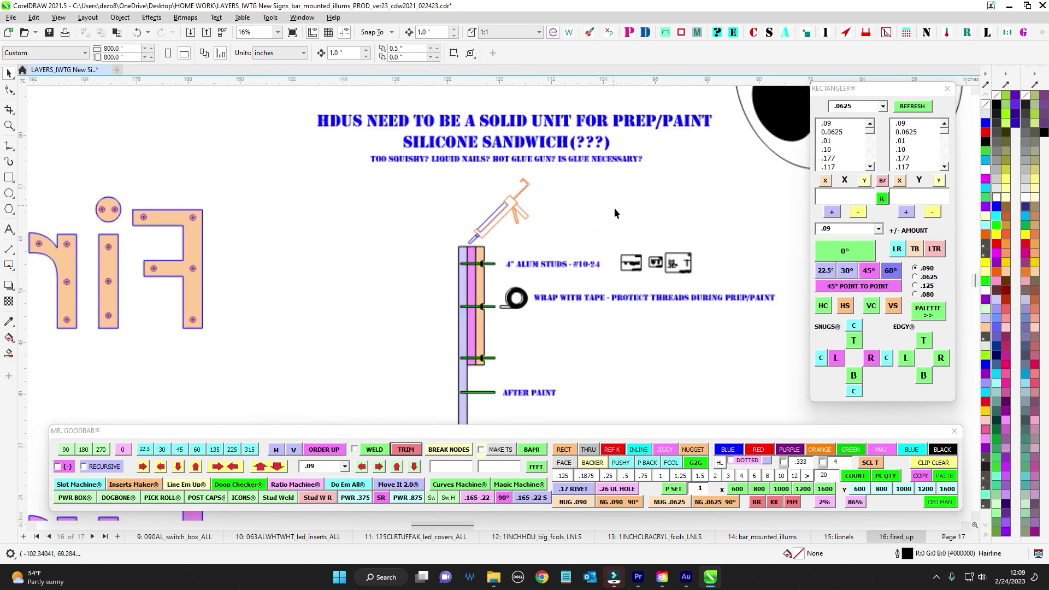
Inspect the threaded rod and hex nut drawings beside the "4" ALUM STUDS - #10-24" note, and select all three hardware drawings
scroll(623, 224, "up", 4)
left_click_drag(625, 228, 476, 202)
left_click_drag(523, 376, 523, 376)
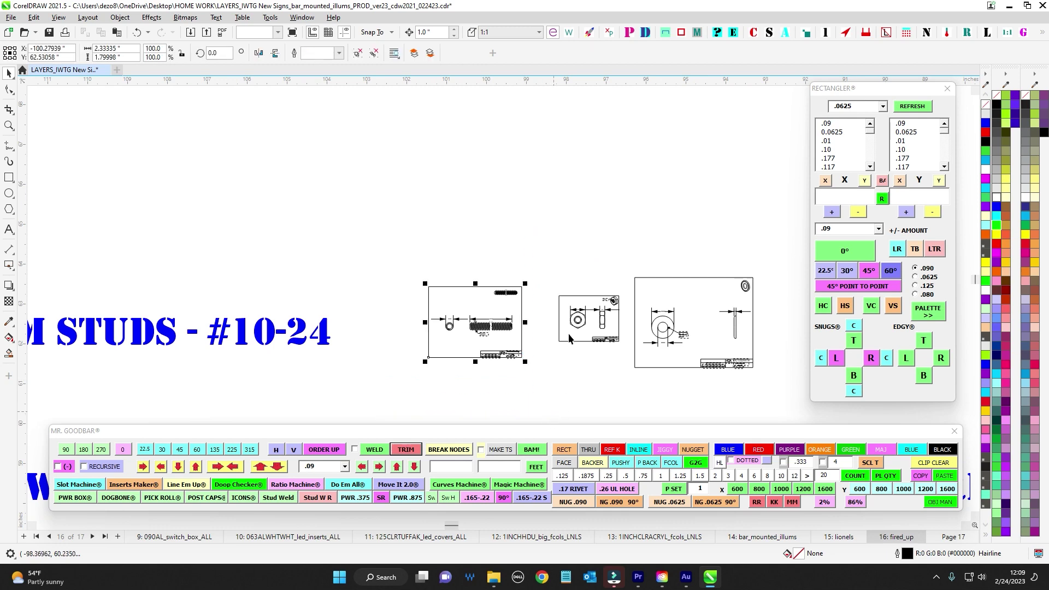
scroll(624, 195, "down", 1)
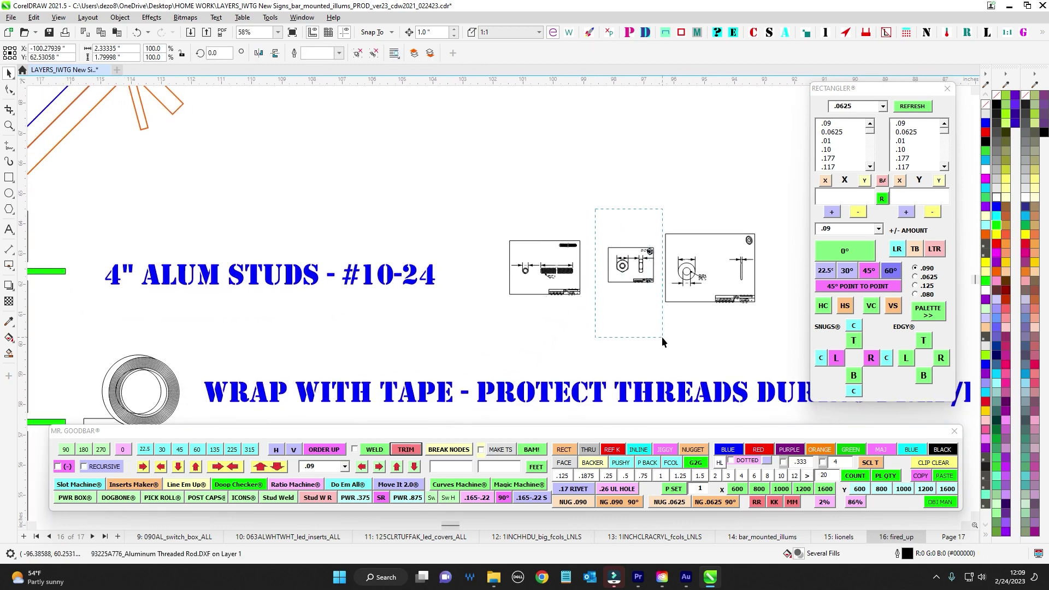
left_click(631, 265)
scroll(627, 329, "down", 1)
left_click_drag(536, 222, 771, 343)
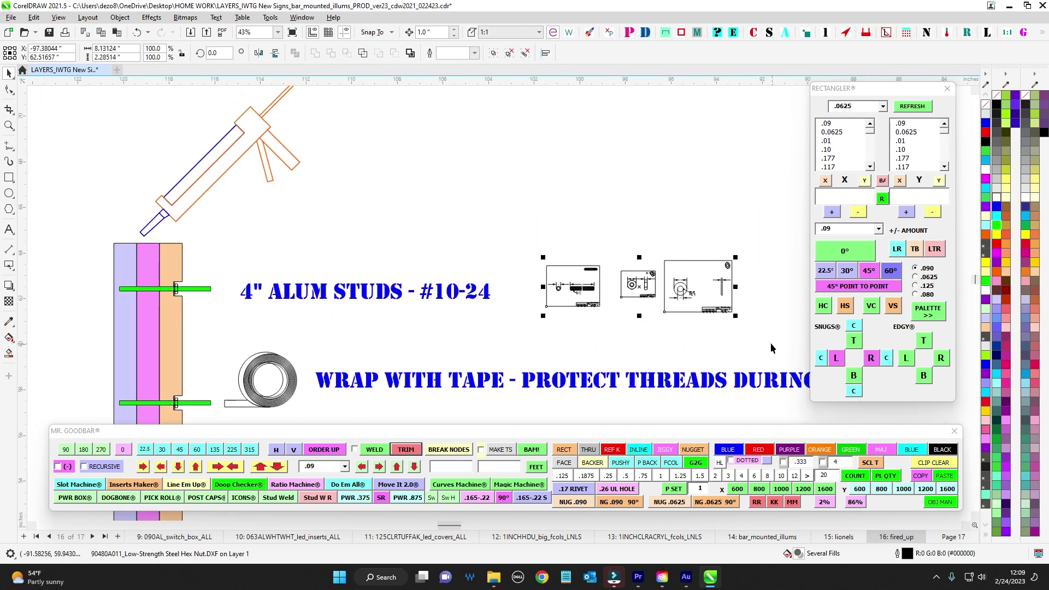
Examine the mirrored PIZZA-SALAD-DRINKS lettering under the "10-24 BRASS INSERTS" note
scroll(686, 222, "down", 4)
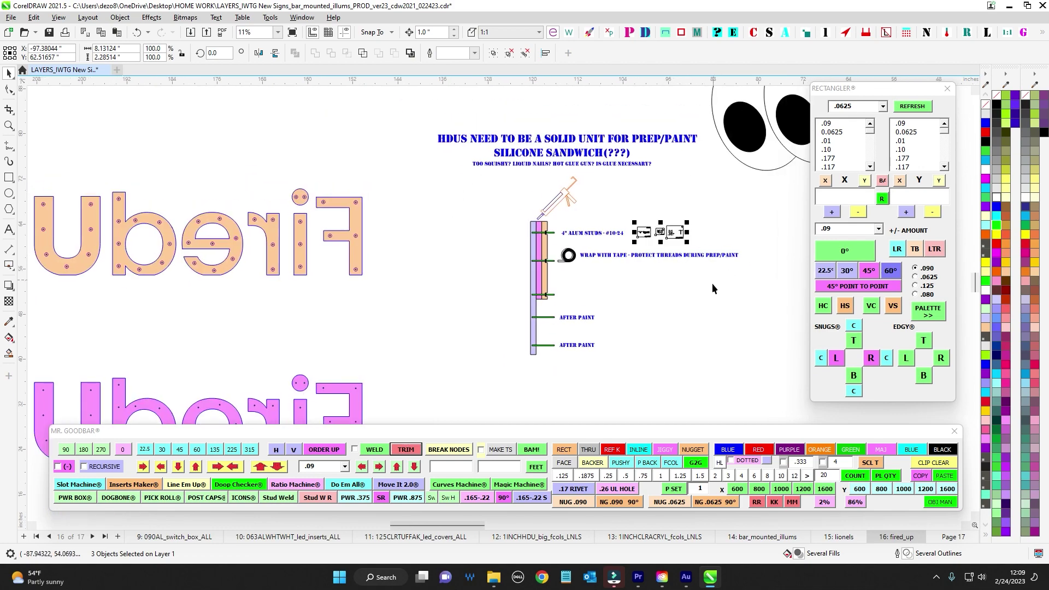
scroll(712, 283, "down", 5)
left_click_drag(544, 257, 591, 437)
scroll(687, 157, "up", 3)
left_click_drag(671, 177, 647, 189)
scroll(647, 189, "up", 2)
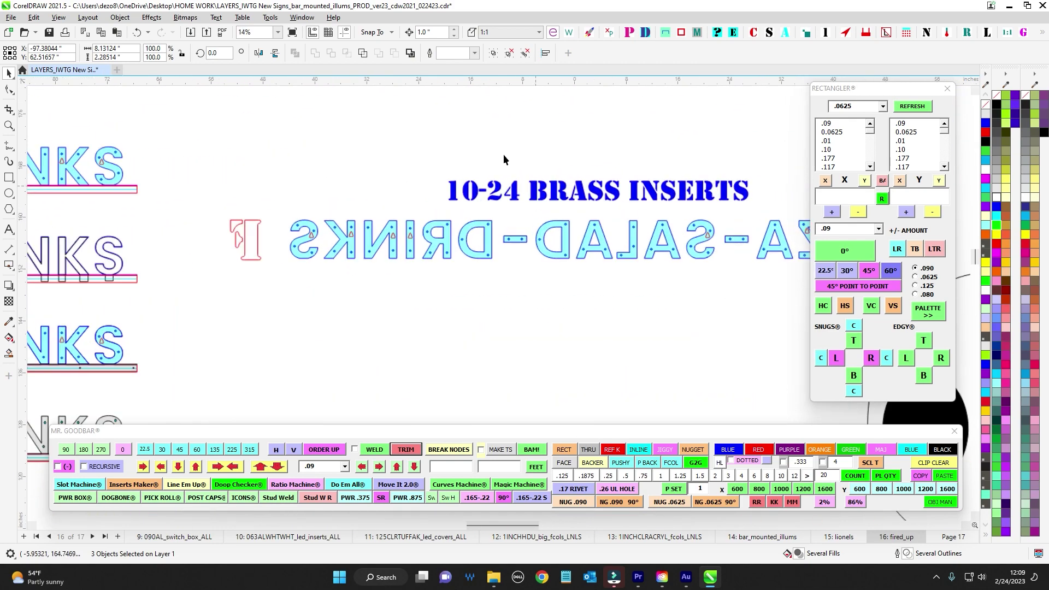
Select the "10-24 BRASS INSERTS" note together with the mirrored PIZZA-SALAD-DRINKS lettering on the fired_up page
left_click_drag(427, 149, 791, 209)
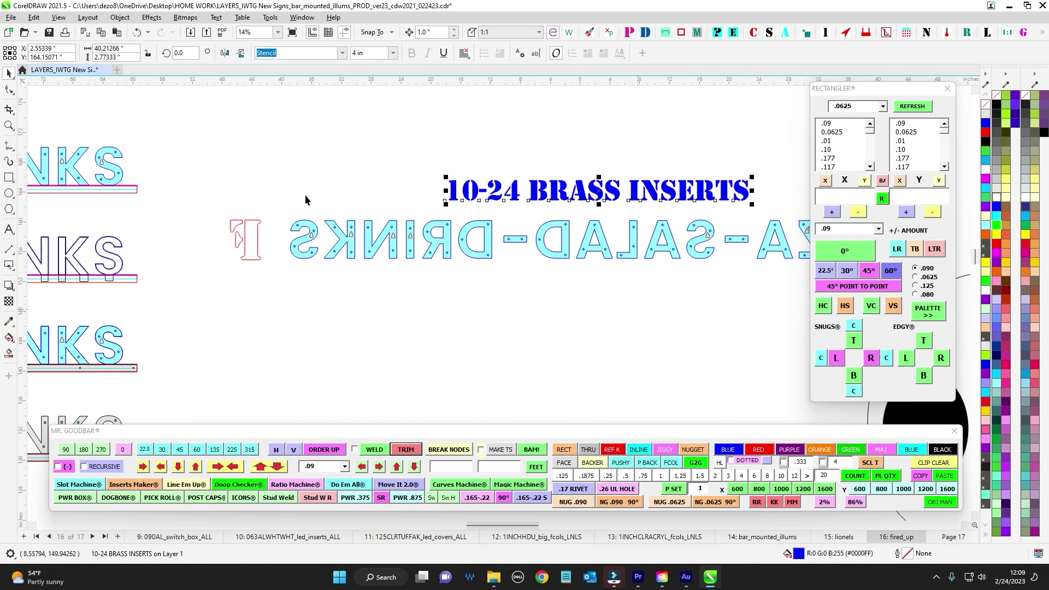
left_click_drag(321, 231, 718, 335)
left_click(700, 336)
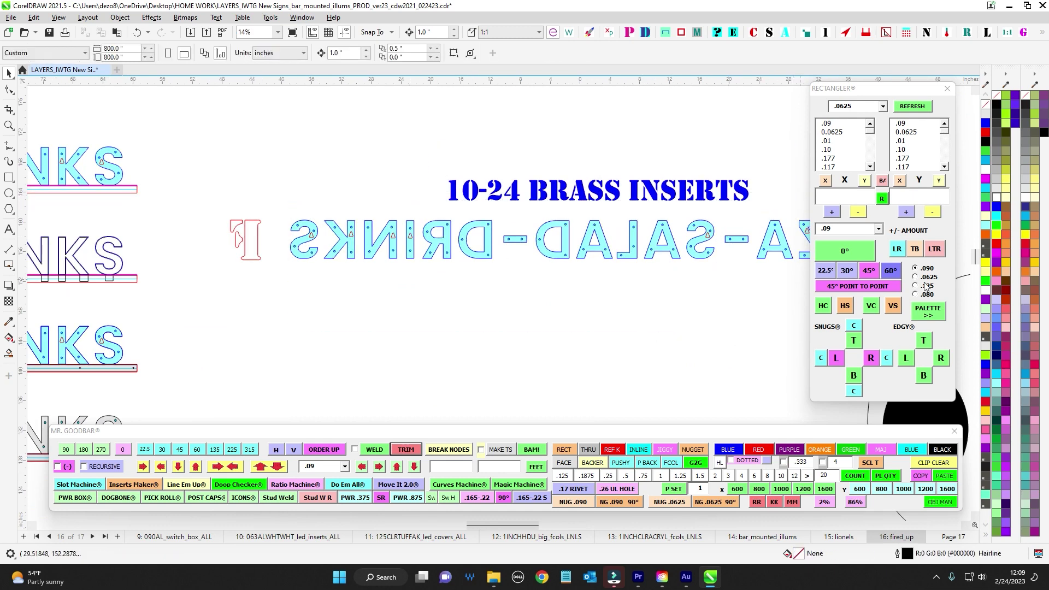
scroll(668, 294, "down", 2)
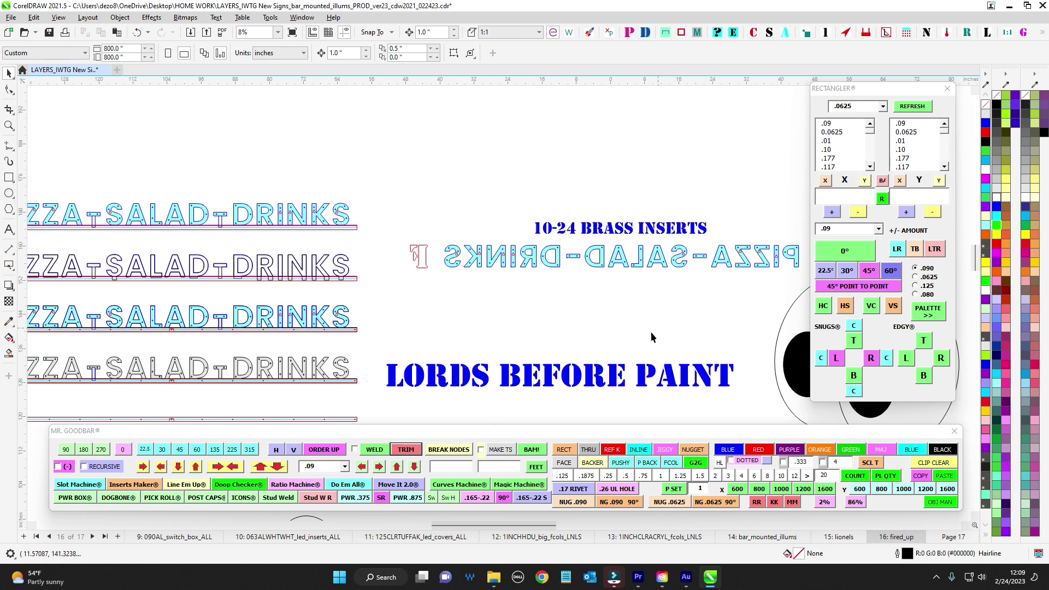
left_click_drag(650, 332, 654, 335)
left_click_drag(427, 193, 382, 196)
left_click_drag(349, 197, 786, 317)
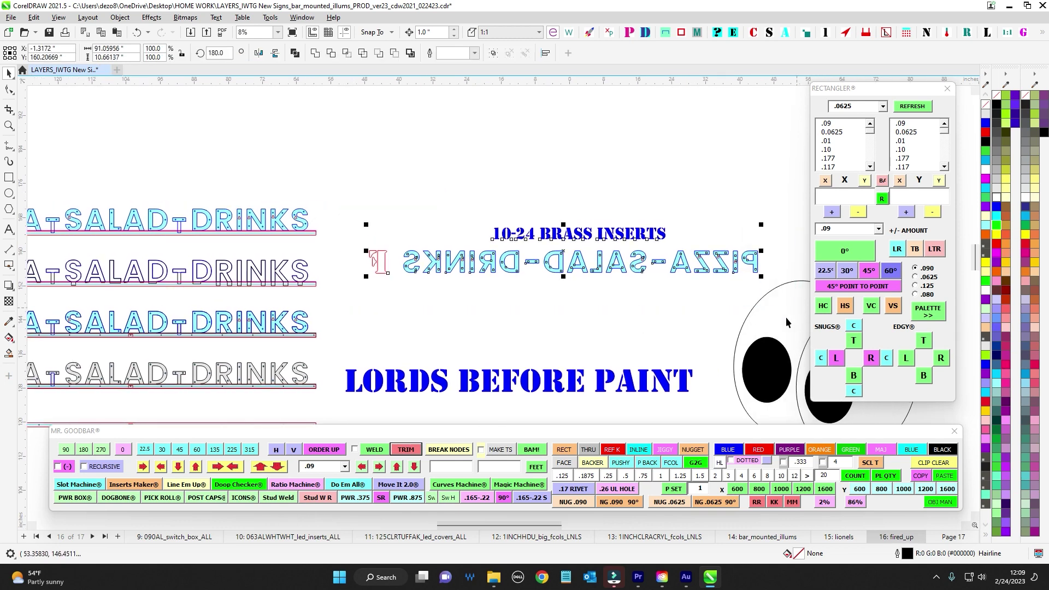
scroll(585, 309, "down", 2)
scroll(552, 229, "left", 1)
scroll(605, 229, "down", 2)
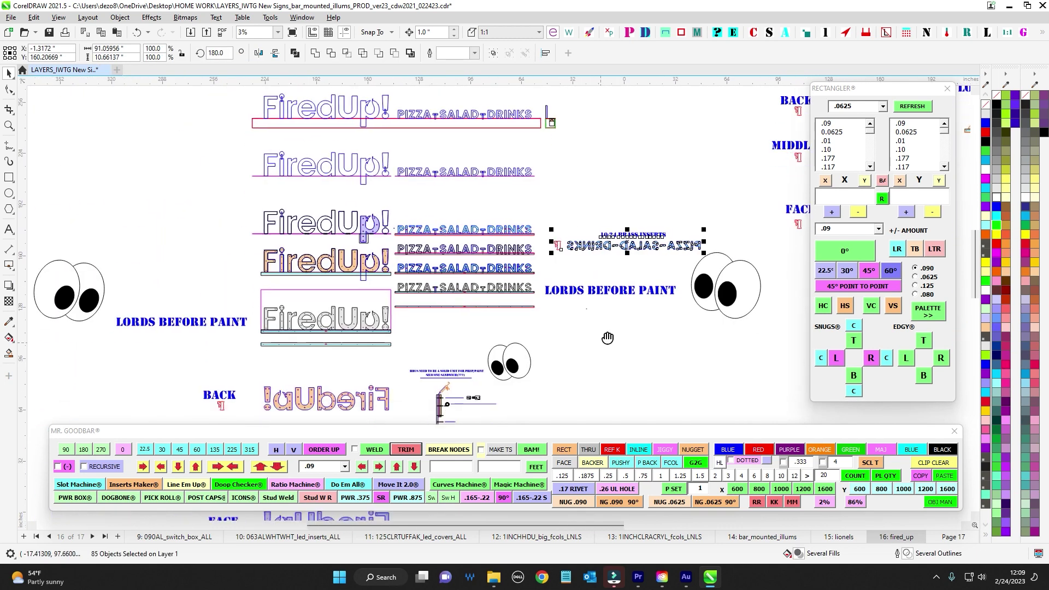
Select the layered section detail on the lionels page and examine its studs, tape-wrap note and silicone sandwich notes
key("Page_Up")
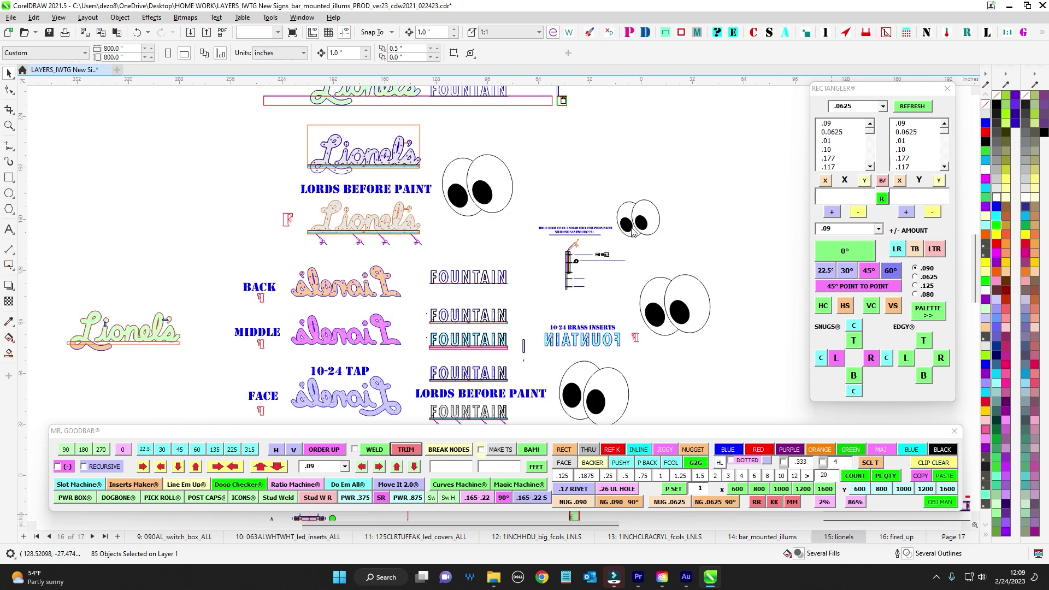
scroll(575, 295, "up", 3)
left_click_drag(554, 283, 605, 385)
scroll(644, 355, "up", 1)
scroll(640, 350, "up", 1)
scroll(626, 337, "up", 1)
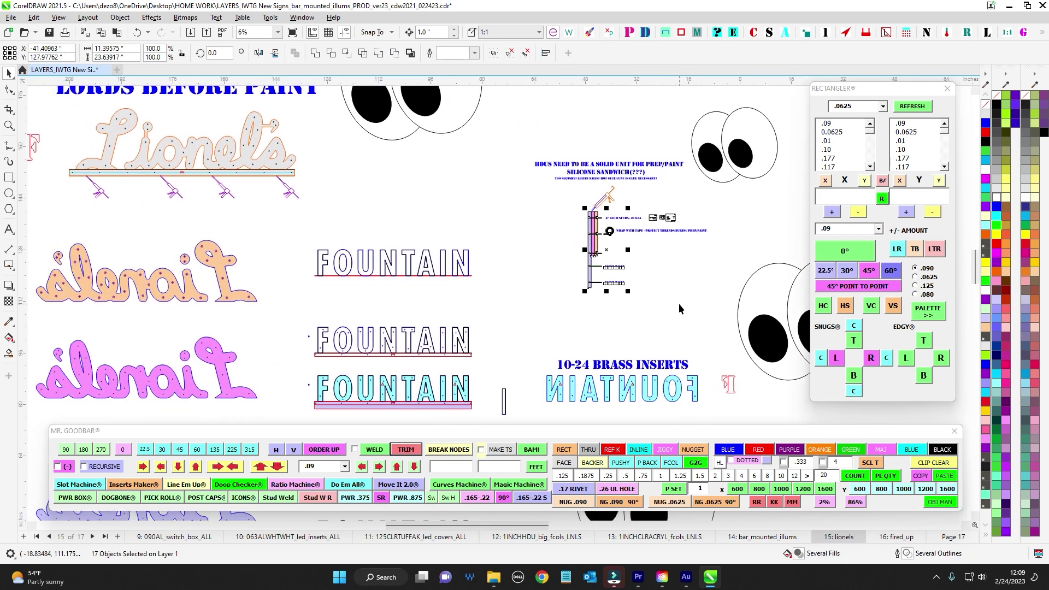
scroll(651, 208, "up", 1)
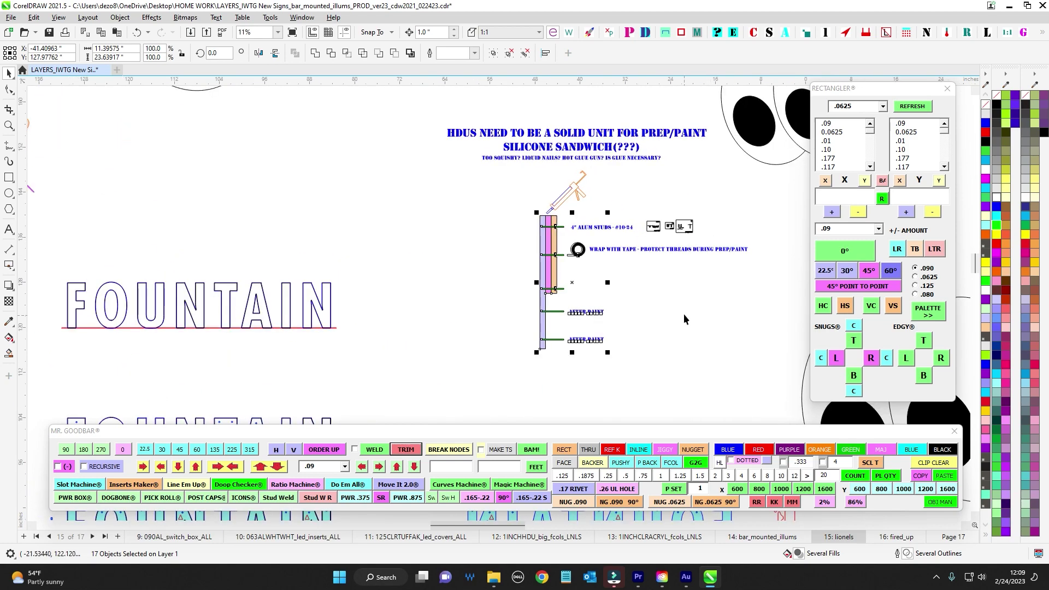
Look over the lionels page, from the FOUNTAIN layers and bar layouts to the full-color Lionel's FOUNTAIN sign
scroll(684, 303, "down", 4)
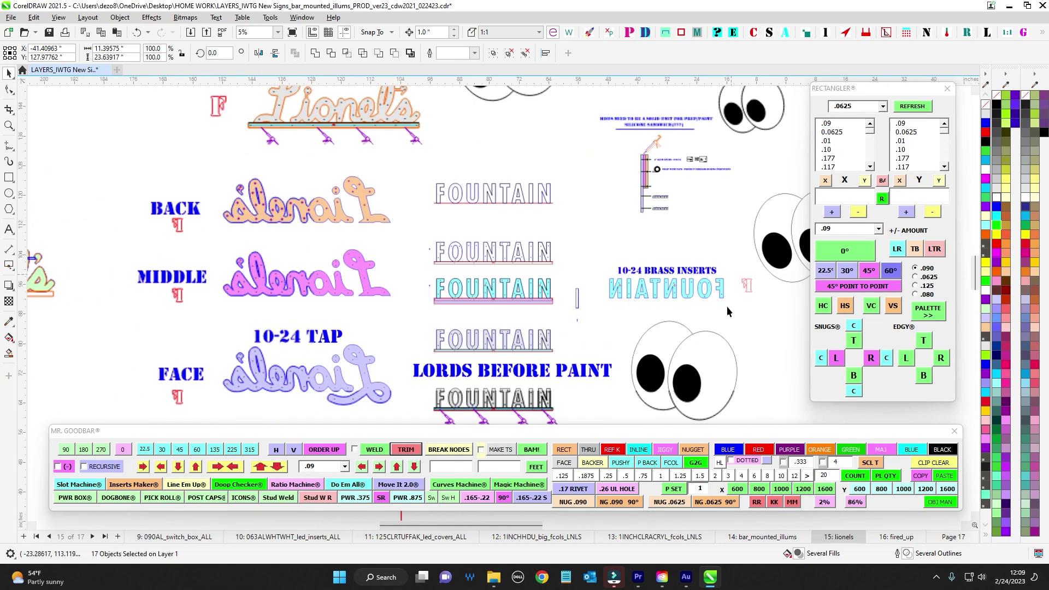
scroll(694, 270, "down", 4)
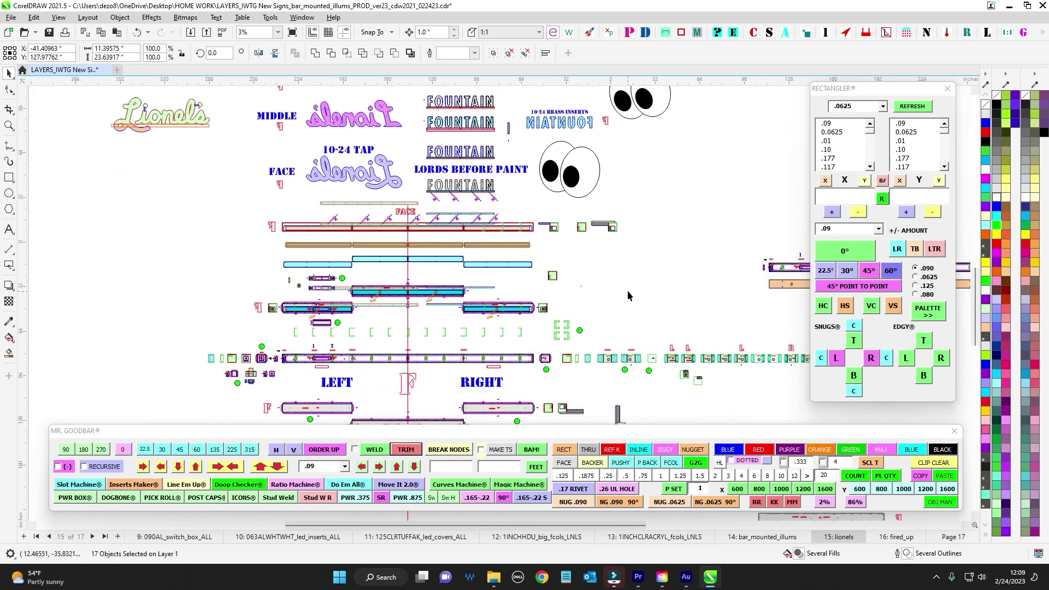
scroll(631, 295, "up", 3)
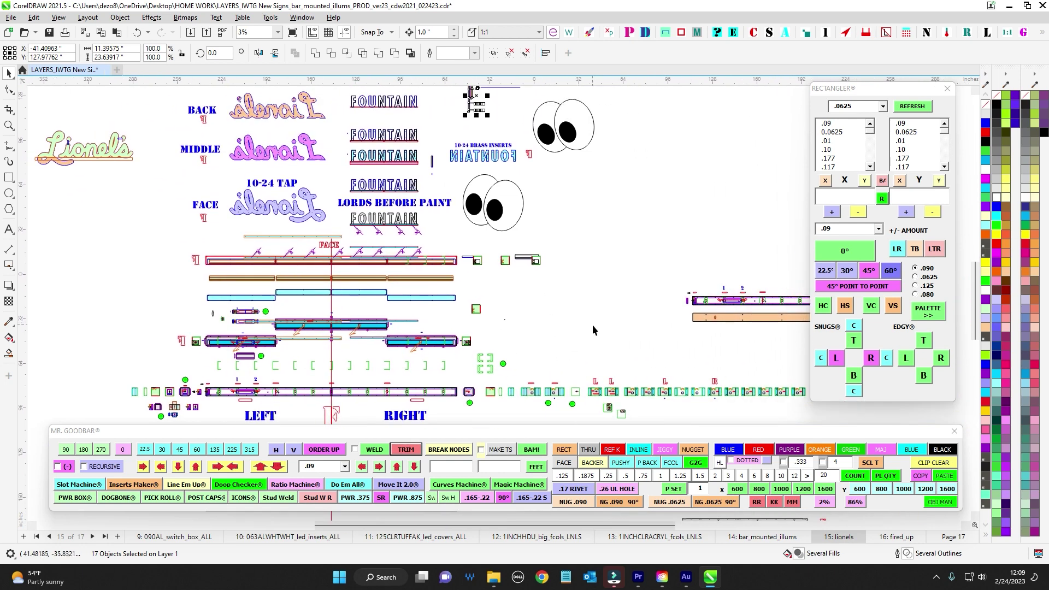
left_click_drag(750, 290, 540, 249)
scroll(540, 249, "up", 3)
scroll(531, 254, "down", 5)
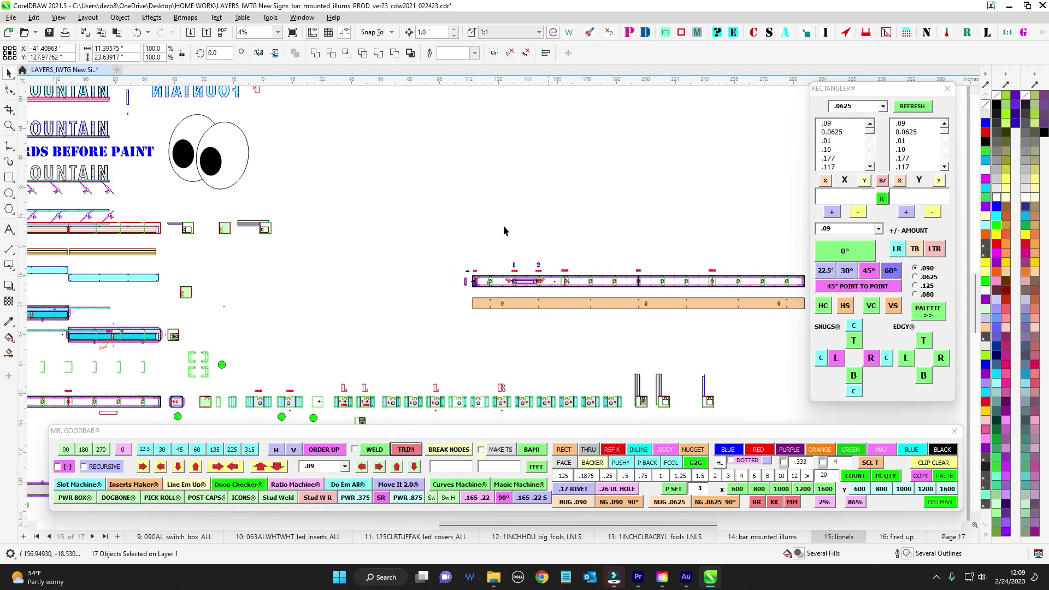
left_click_drag(440, 198, 705, 407)
left_click_drag(394, 103, 577, 326)
scroll(503, 256, "up", 1)
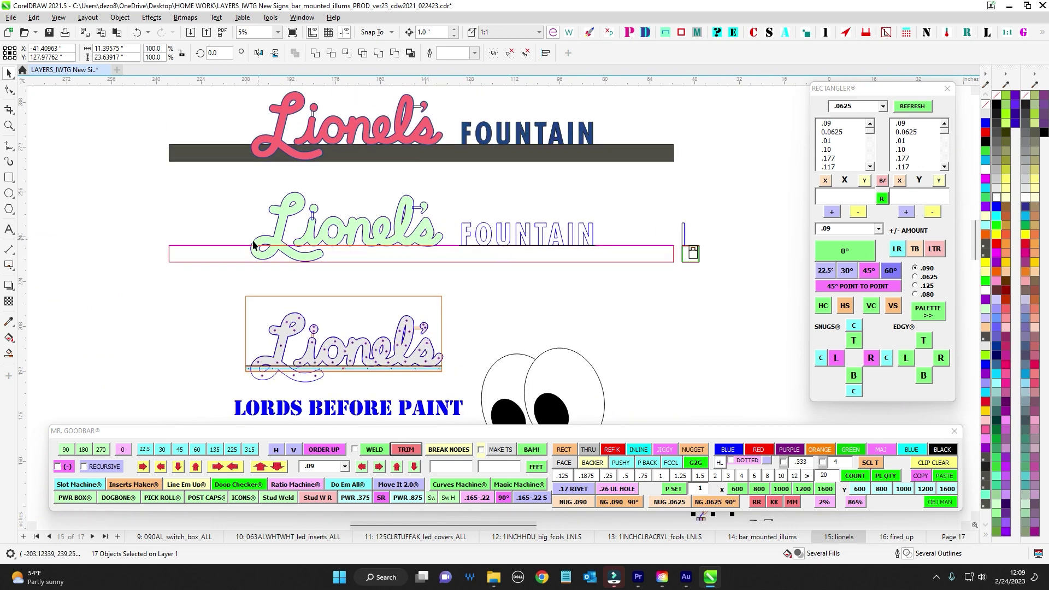
scroll(527, 246, "down", 2)
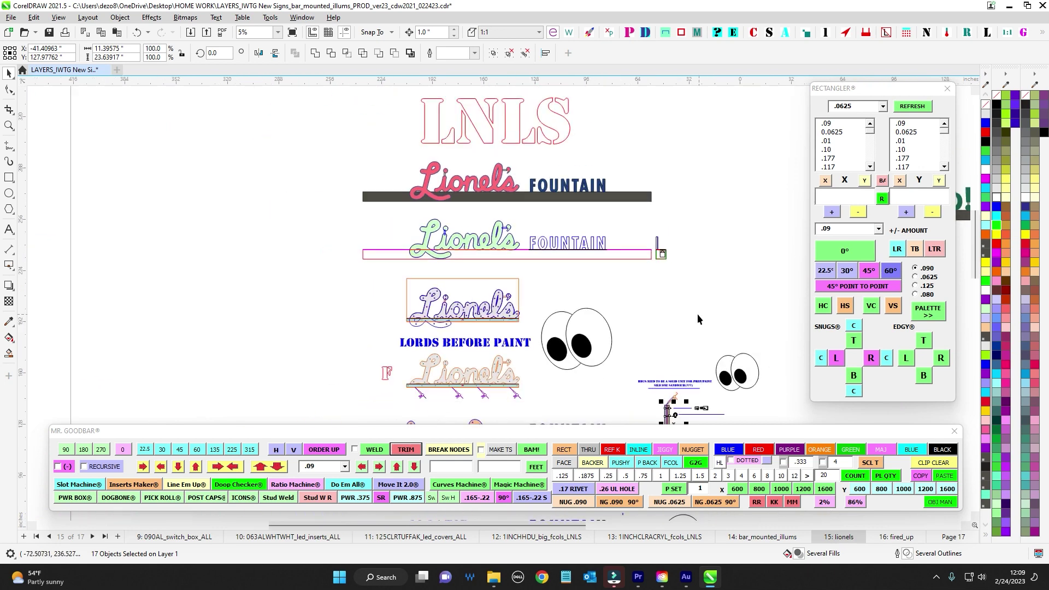
Compare the standard and fitted glowy areas on Page 17, selecting the Lionel's FOUNTAIN lettering in each version
left_click(962, 537)
scroll(448, 208, "up", 3)
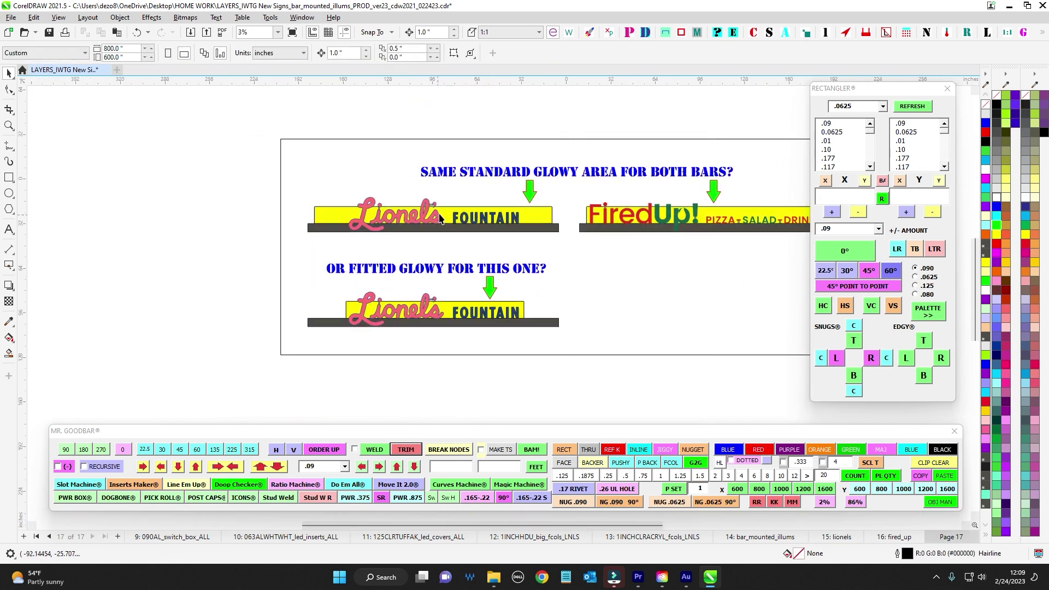
scroll(448, 208, "down", 2)
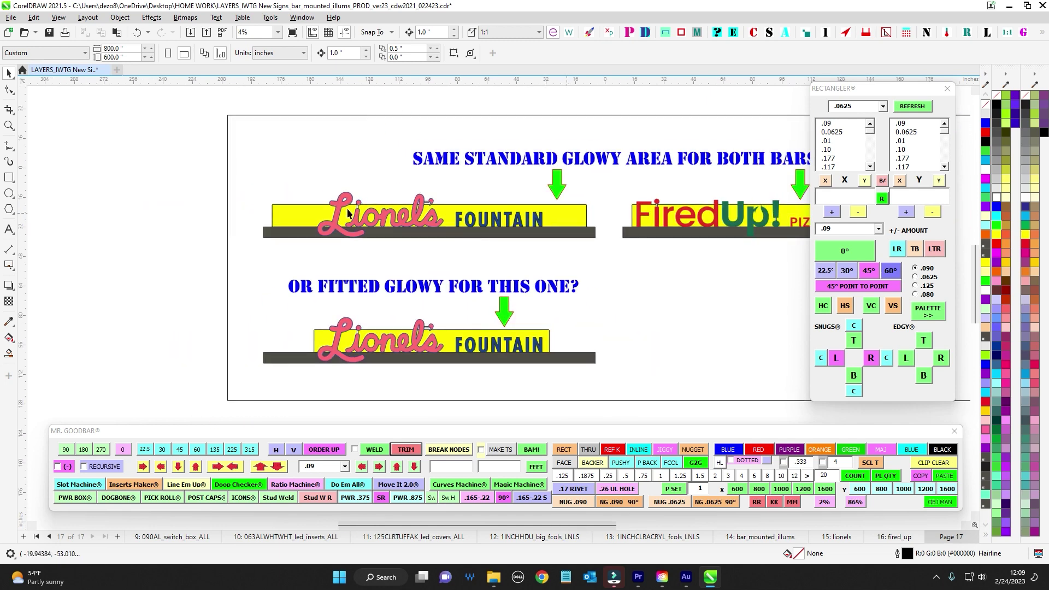
left_click_drag(552, 261, 554, 271)
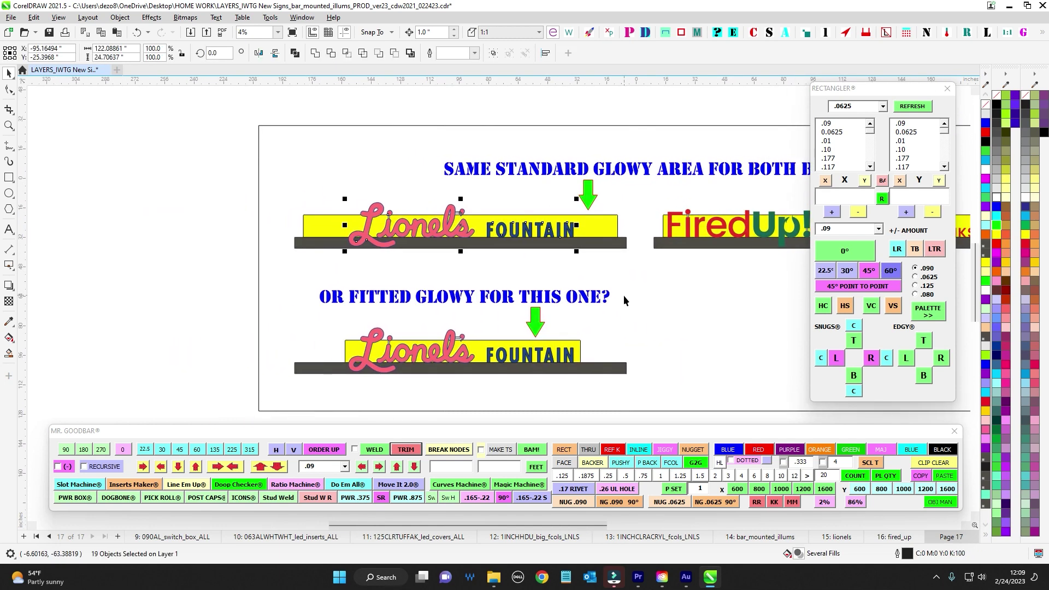
left_click_drag(546, 394, 600, 399)
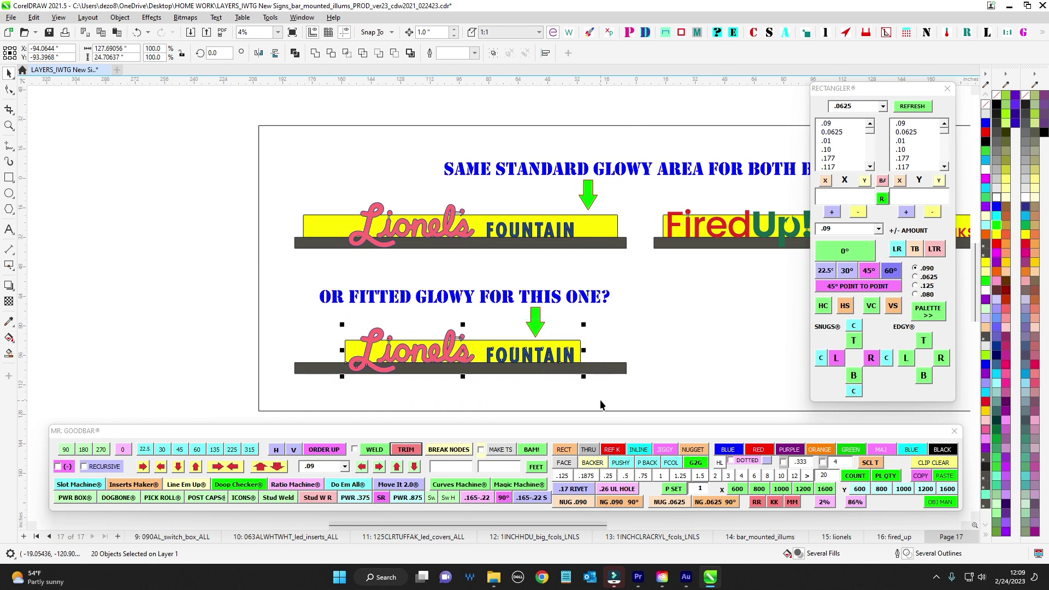
left_click_drag(665, 305, 604, 340)
left_click(604, 340)
left_click_drag(597, 300, 392, 308)
scroll(400, 288, "up", 1)
left_click_drag(132, 290, 510, 332)
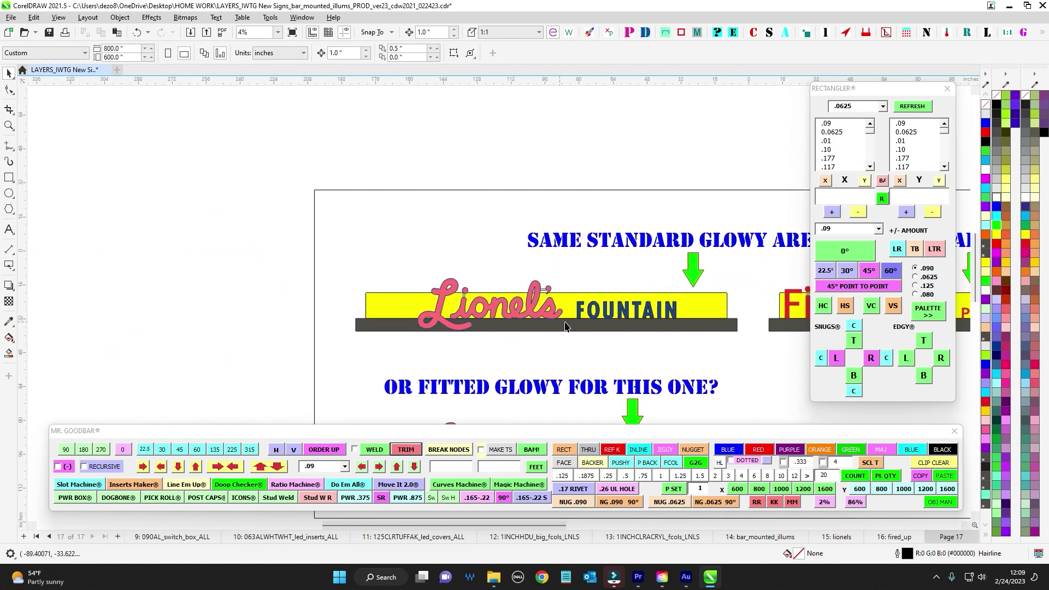
Examine the FiredUp! bar's glowy area beside the Lionel's bar, and select the entire framed comparison layout
scroll(752, 326, "right", 3)
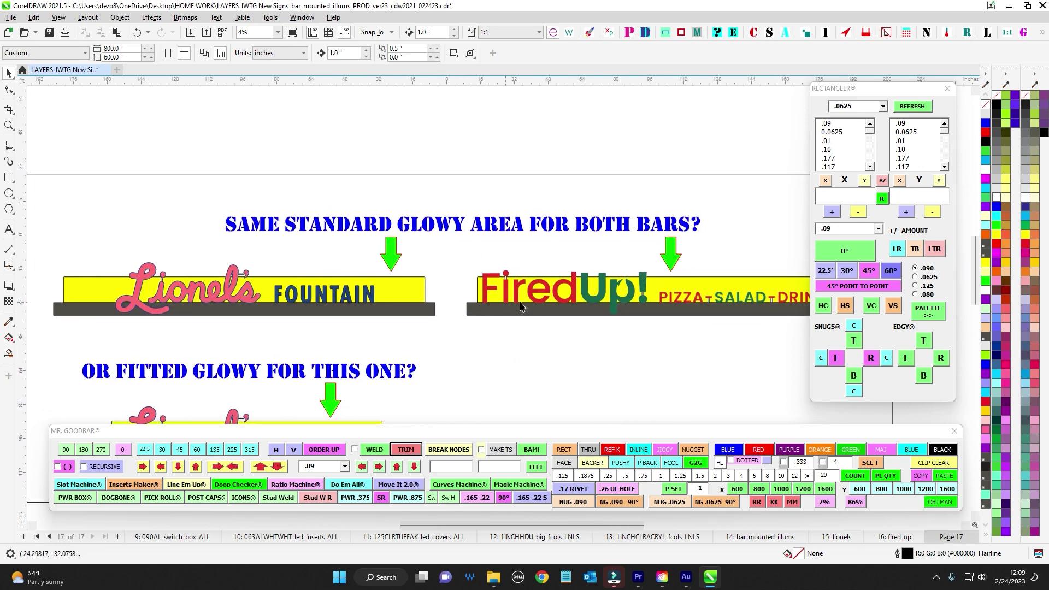
scroll(569, 323, "down", 1)
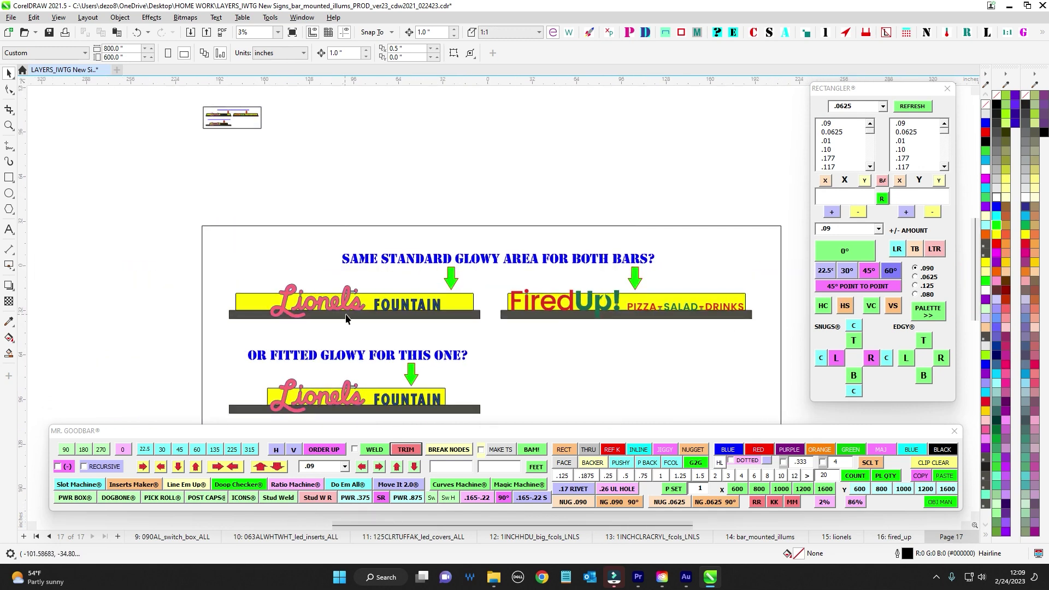
scroll(637, 334, "down", 1)
left_click_drag(769, 420, 770, 421)
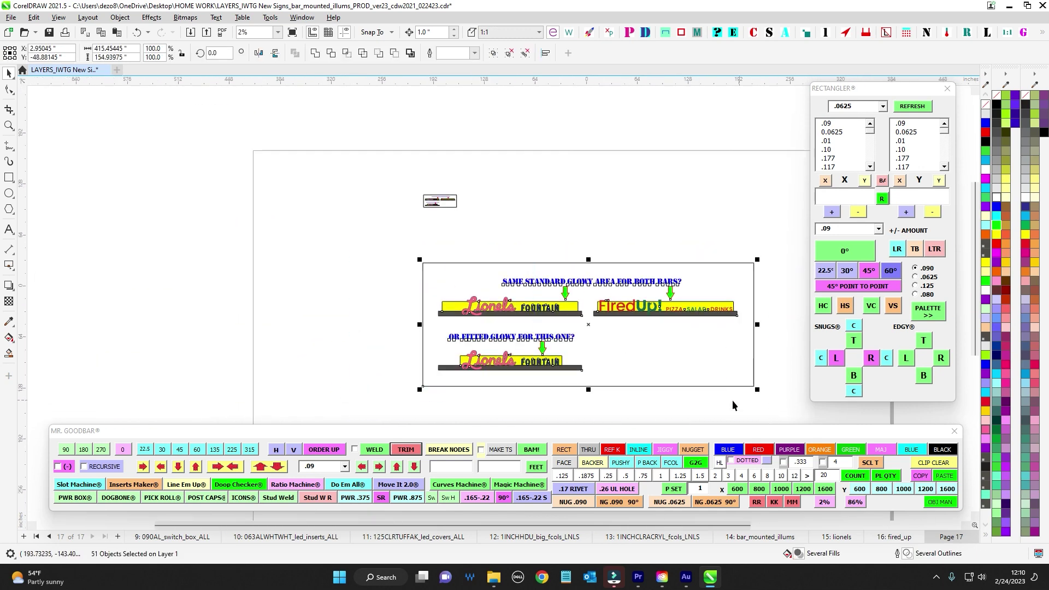
Return to the lionels page and examine the stacked bar layers below the mirrored FACE lettering
left_click(836, 538)
scroll(341, 351, "up", 3)
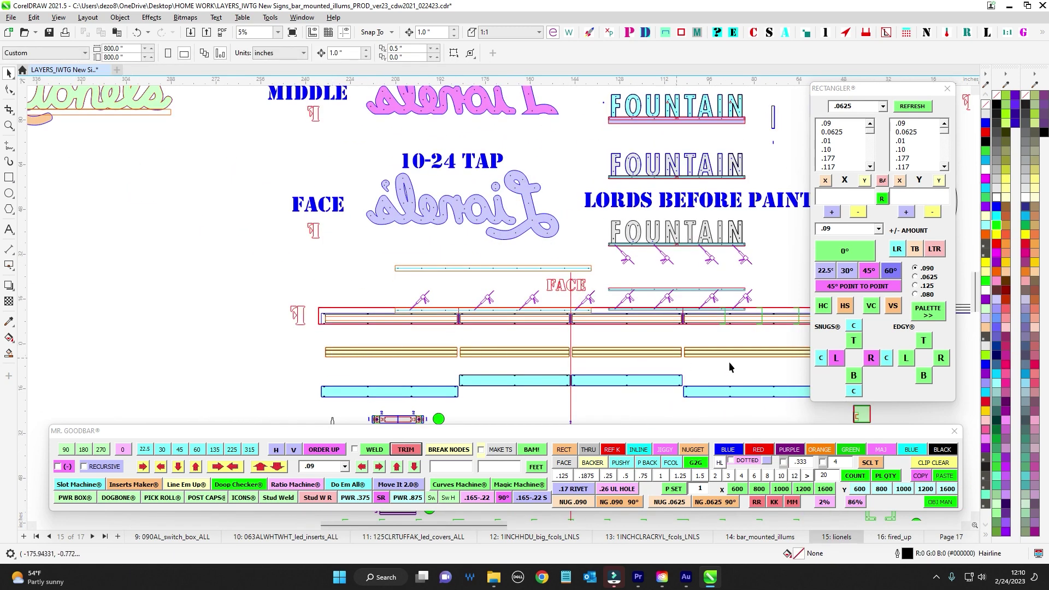
scroll(730, 363, "down", 1)
left_click_drag(731, 366, 694, 276)
scroll(532, 283, "up", 2)
scroll(524, 296, "down", 1)
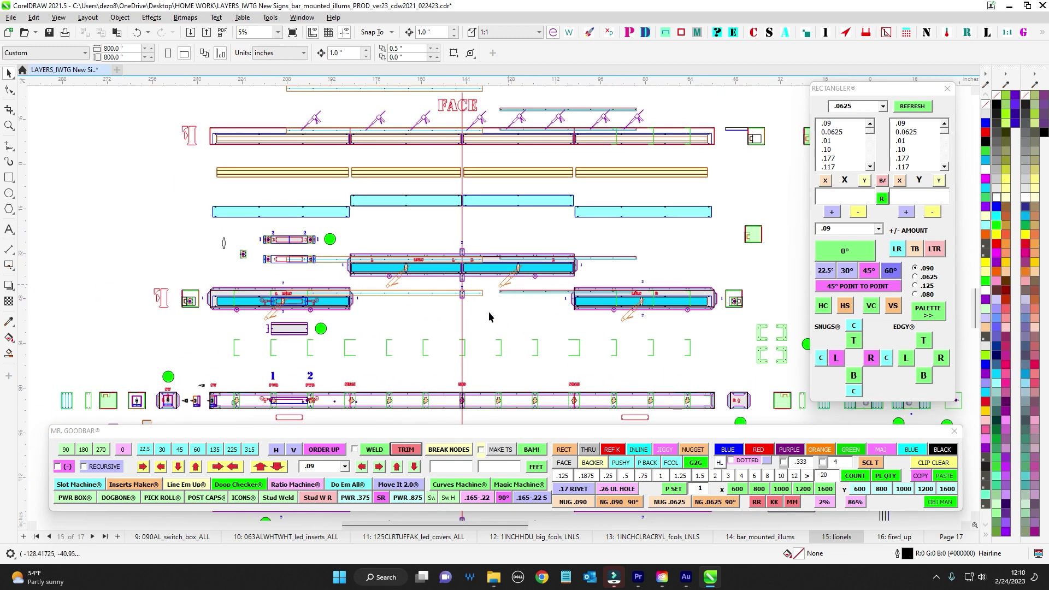
Inspect the Lionel's bar section labeled "L LNLS", its PWR 1 and 2 positions, and the adjacent switch-end parts
scroll(351, 320, "up", 2)
scroll(521, 245, "up", 2)
scroll(507, 260, "down", 1)
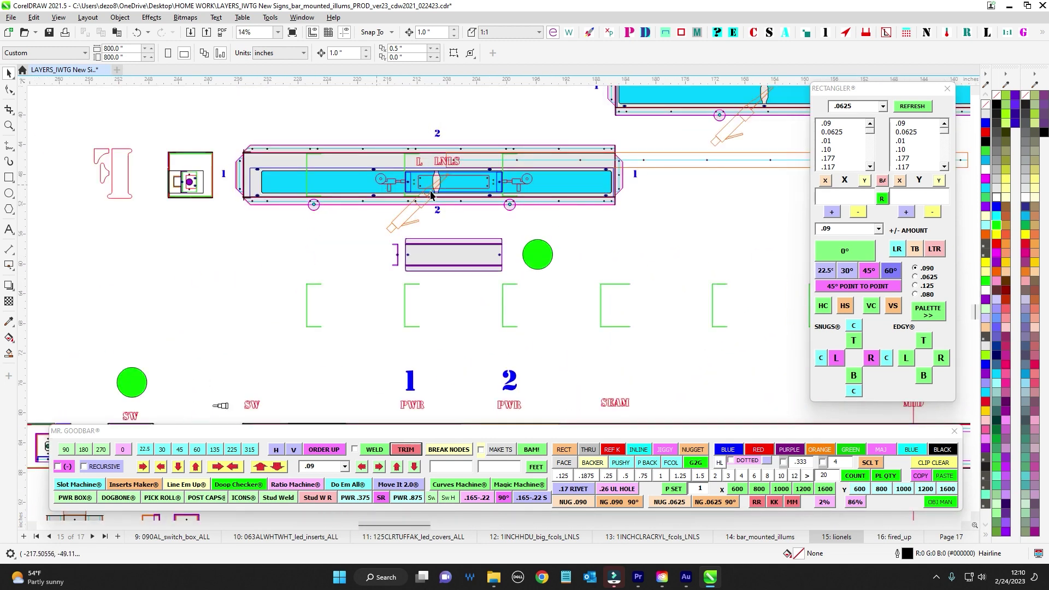
scroll(432, 195, "down", 2)
scroll(401, 379, "up", 1)
scroll(555, 329, "down", 1)
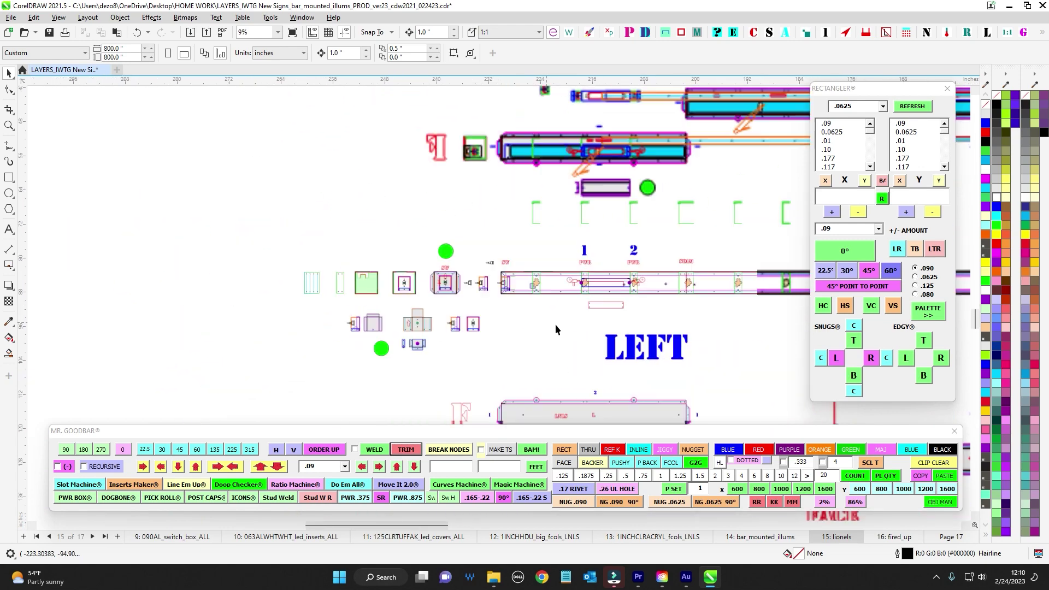
Survey the complete LEFT and RIGHT bar layouts and the separate gray strips on the lionels page
scroll(555, 329, "down", 4)
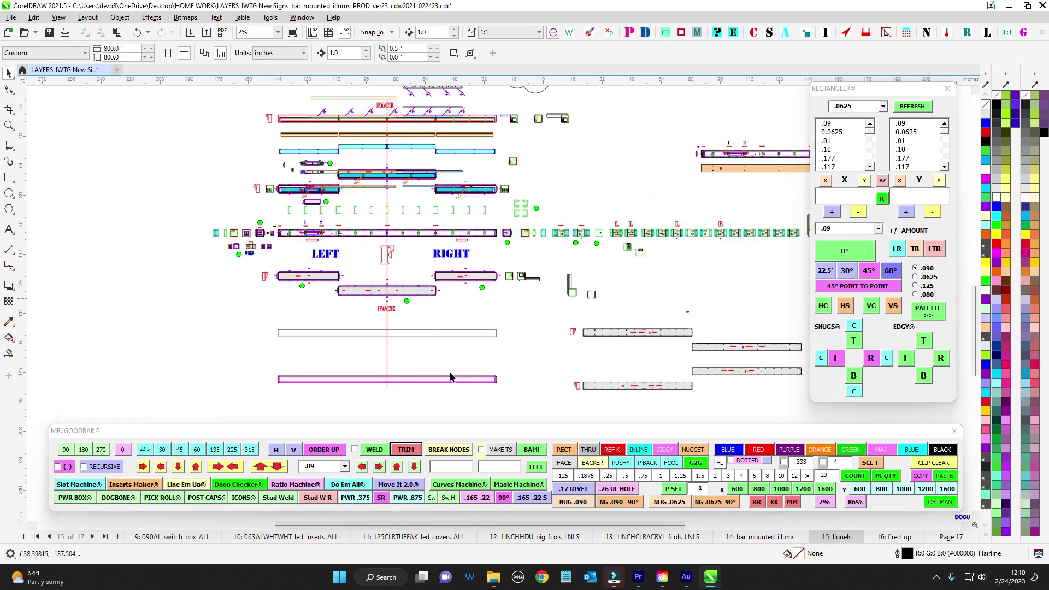
scroll(496, 320, "up", 1)
scroll(587, 319, "up", 1)
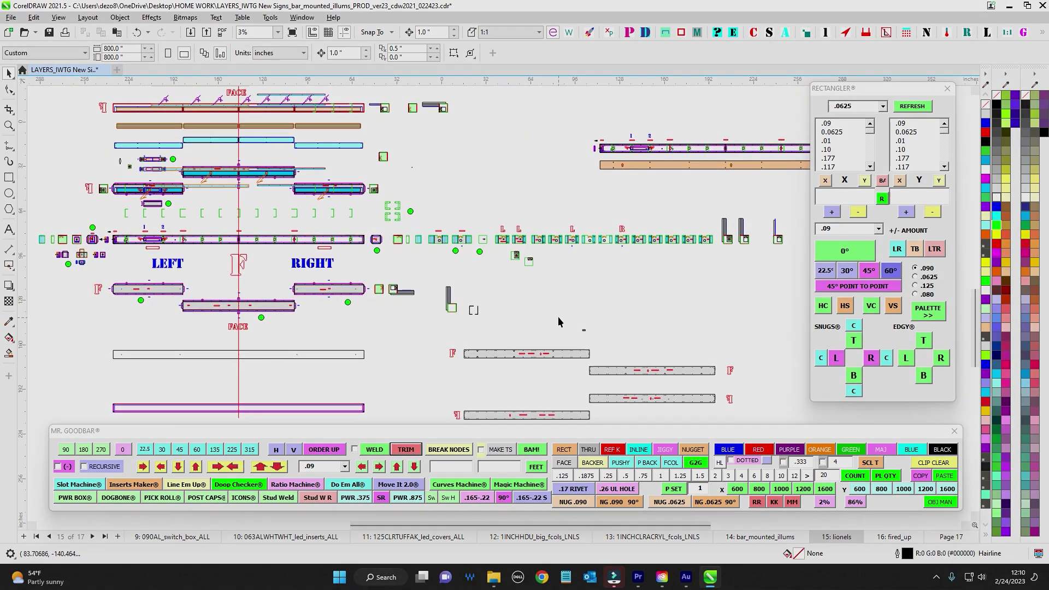